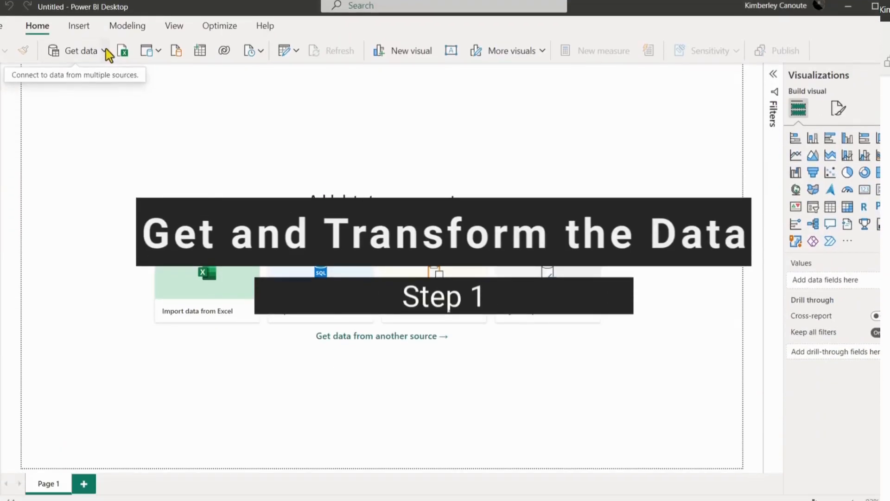
Open the Product file from the AdventureWorksCycles_2022 folder as a Text/CSV data source
left_click(105, 39)
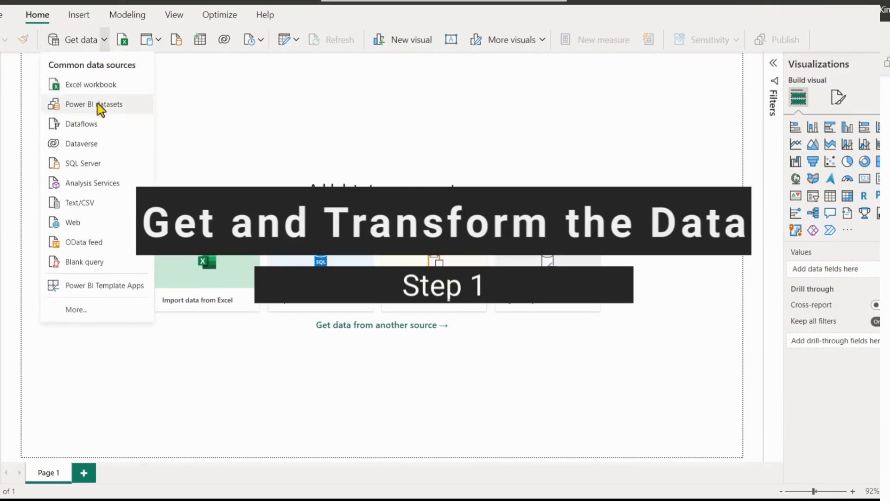
left_click(95, 203)
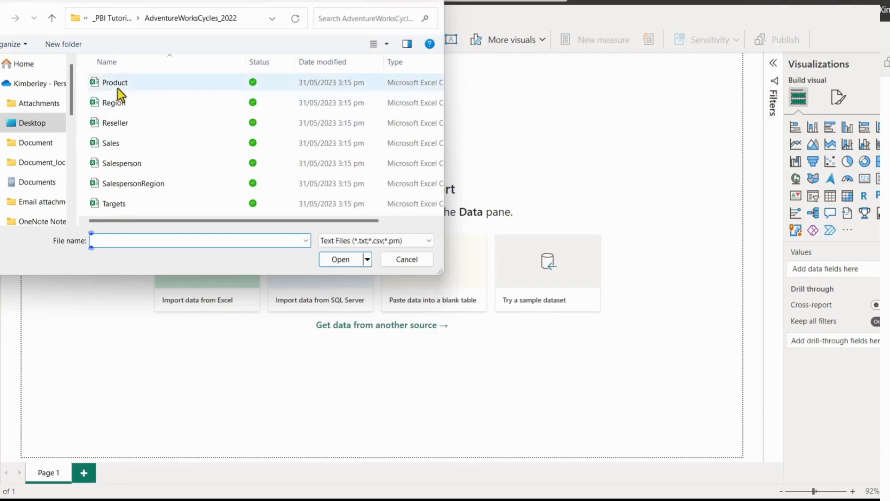
left_click(114, 84)
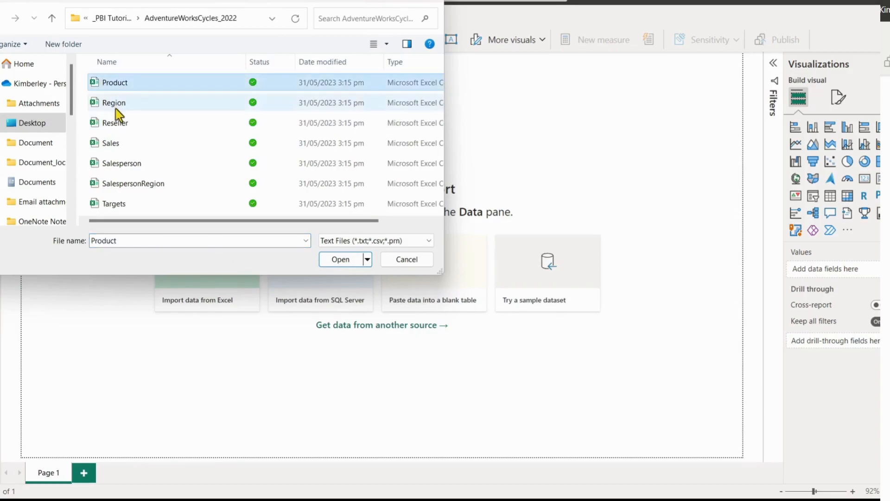
left_click(119, 110)
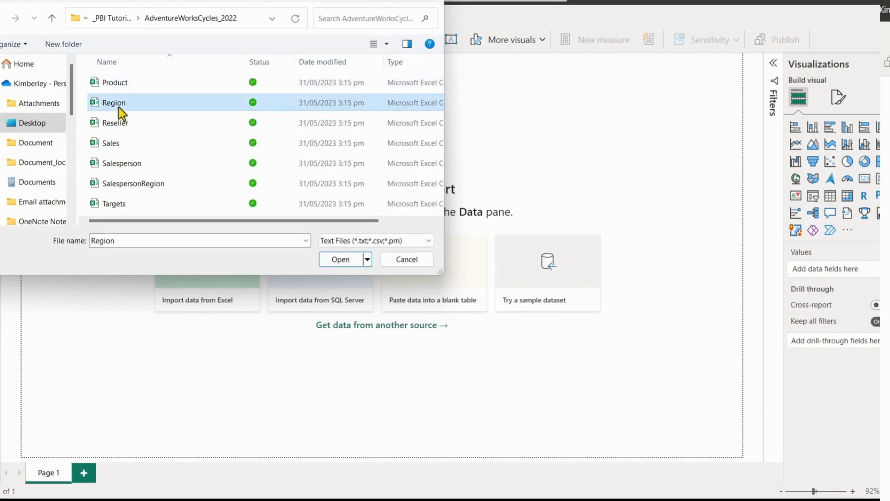
left_click(116, 147)
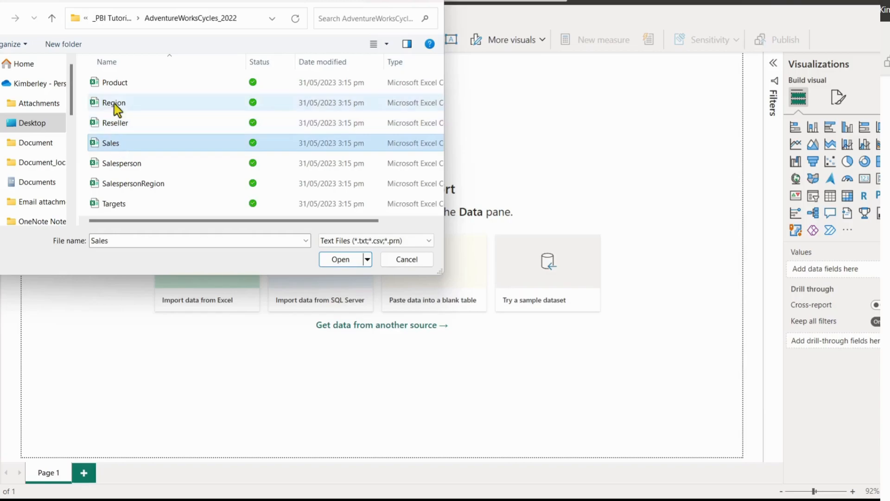
left_click(115, 84)
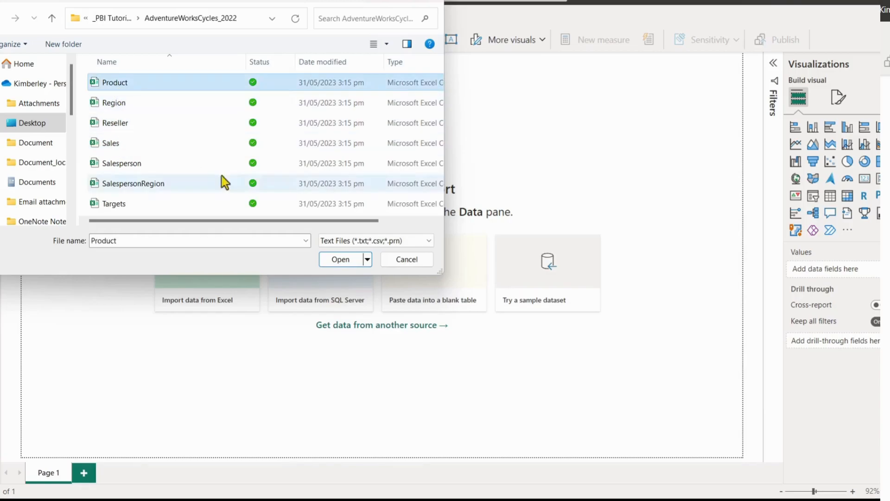
left_click(341, 259)
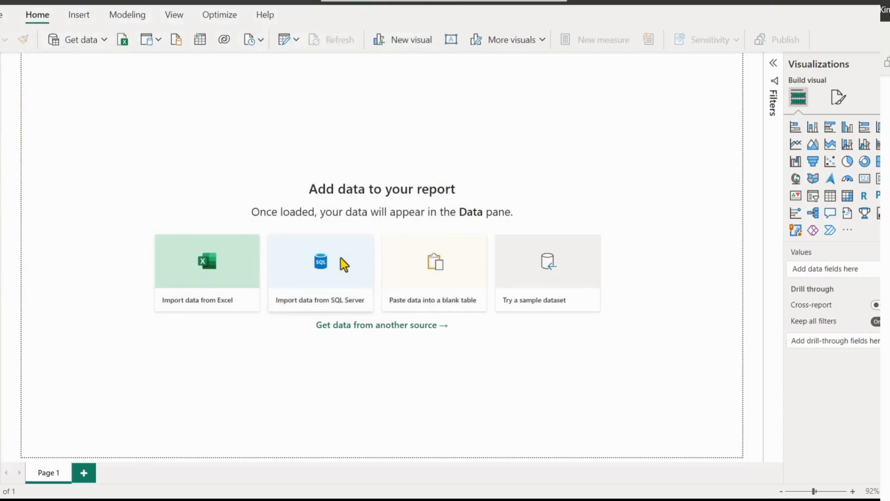
Switch to the browser and look over the Adventure Works 2022 CSVs dataset page on Kaggle, then return to the report
key("alt+Tab")
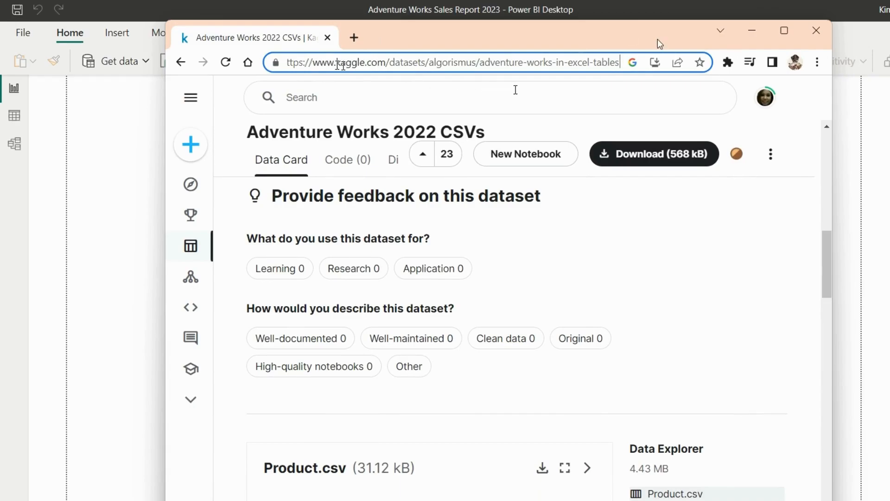
scroll(656, 343, "down", 5)
scroll(660, 334, "up", 2)
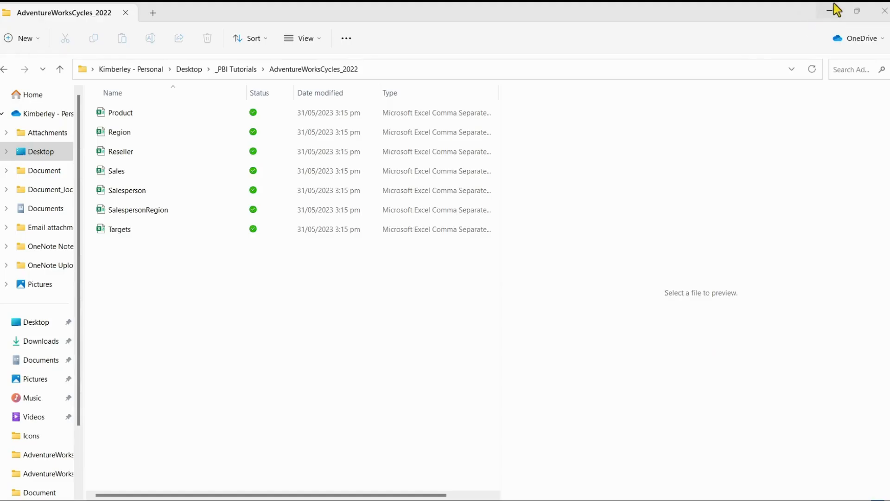
left_click(834, 6)
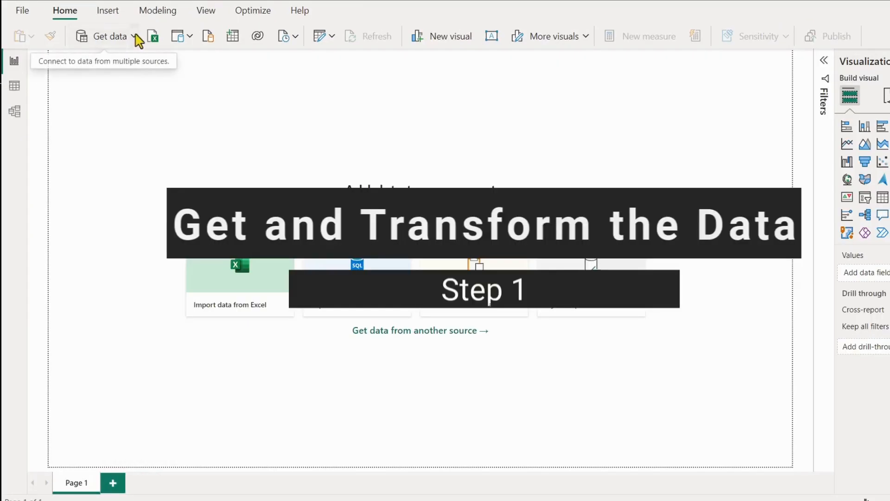
Connect to the Product CSV file in the AdventureWorksCycles_2022 folder and open it in Power Query Editor for transformation
left_click(120, 57)
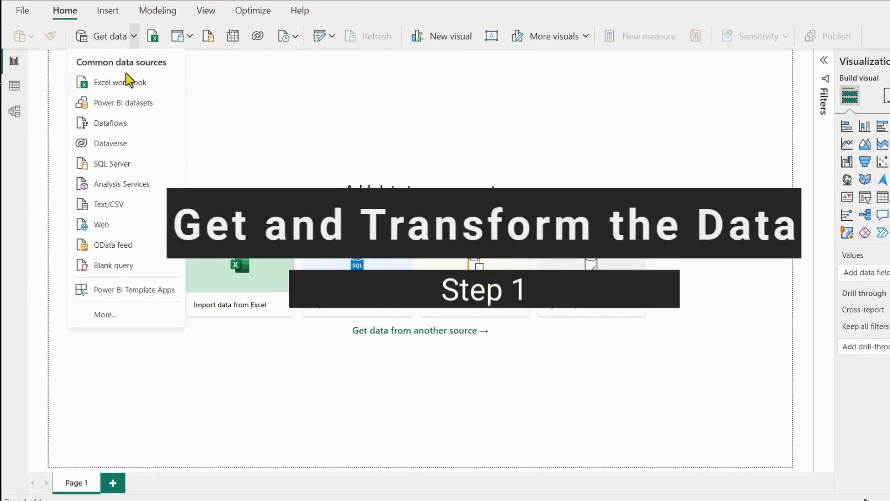
left_click(122, 205)
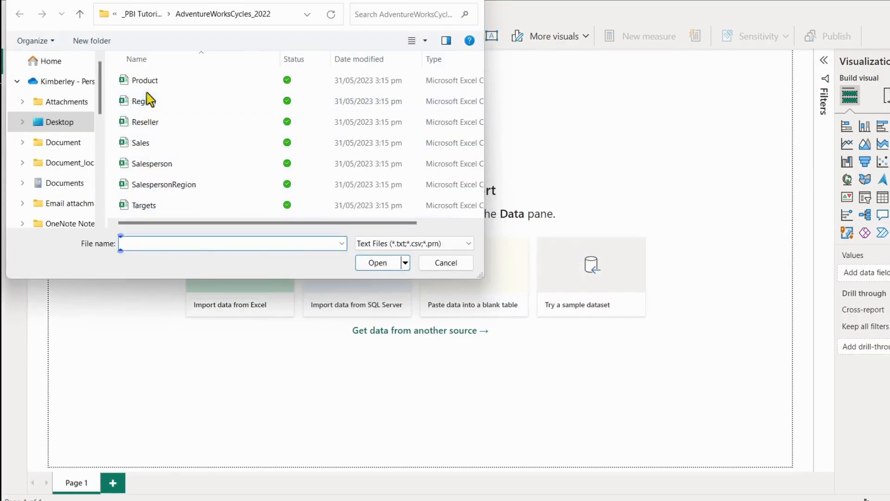
left_click(150, 89)
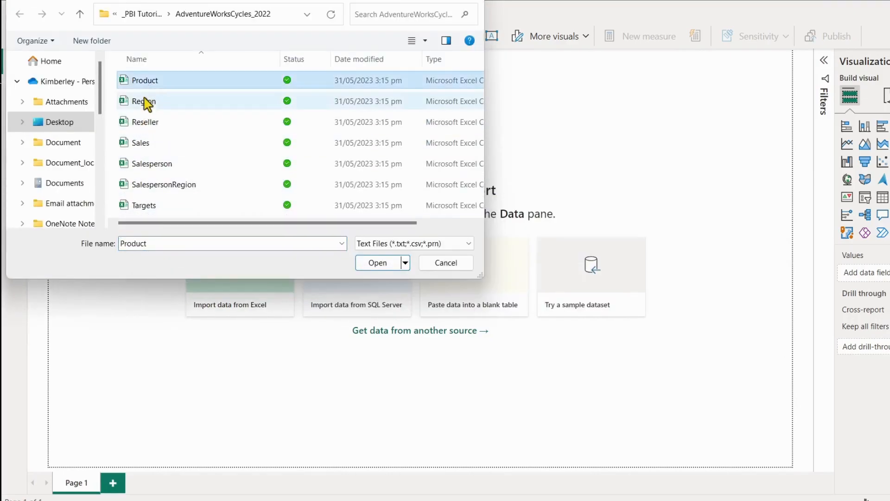
left_click(149, 106)
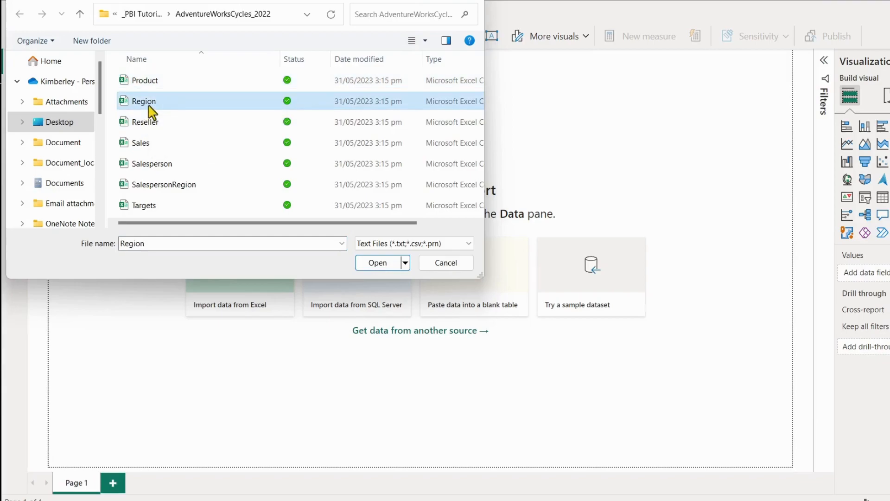
left_click(144, 144)
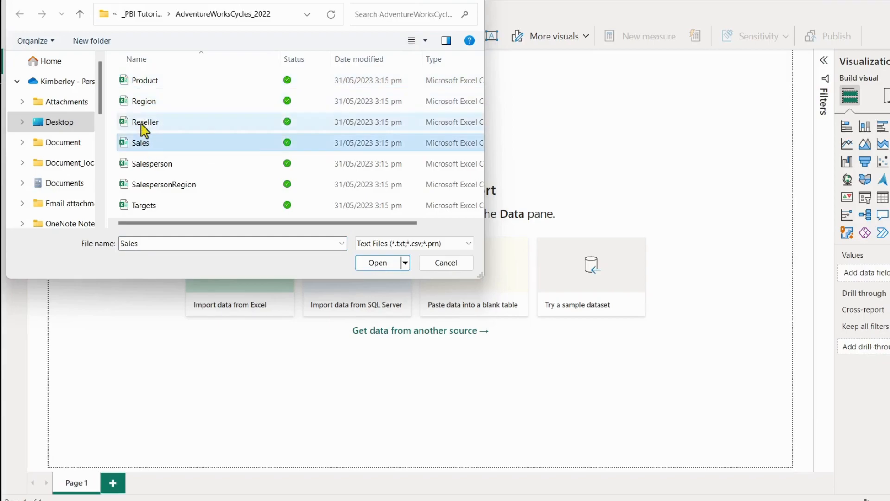
left_click(147, 86)
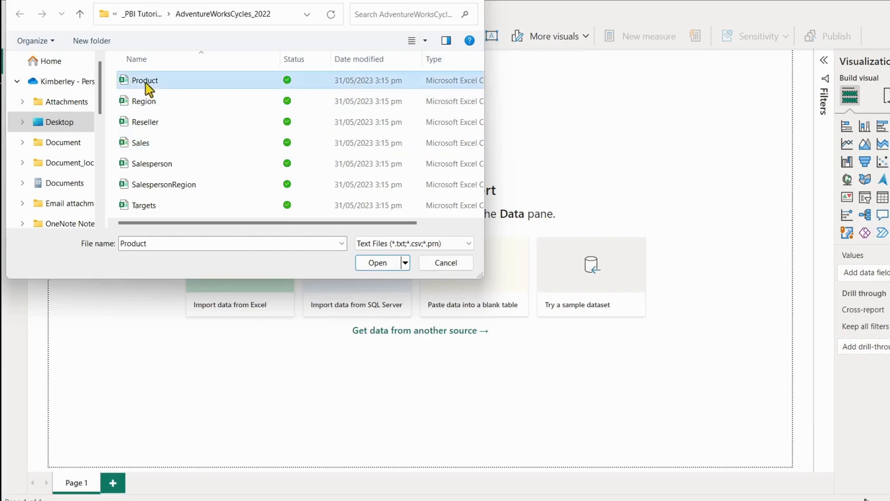
left_click(378, 263)
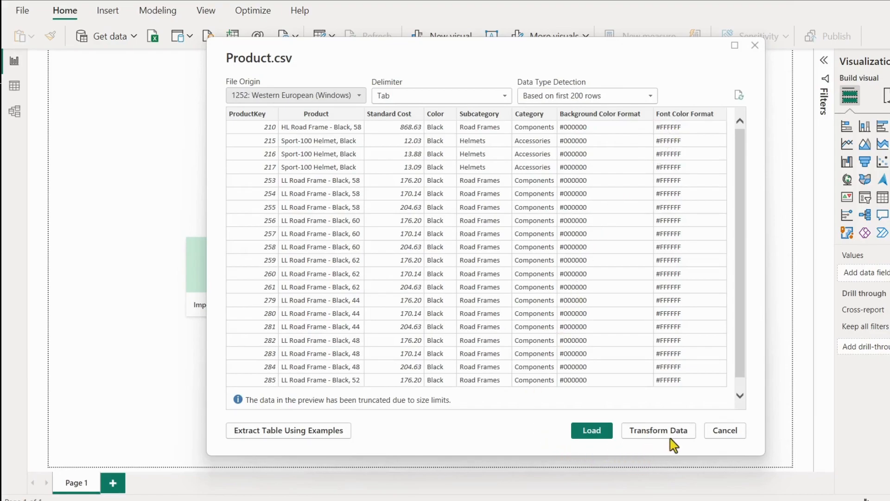
left_click(654, 434)
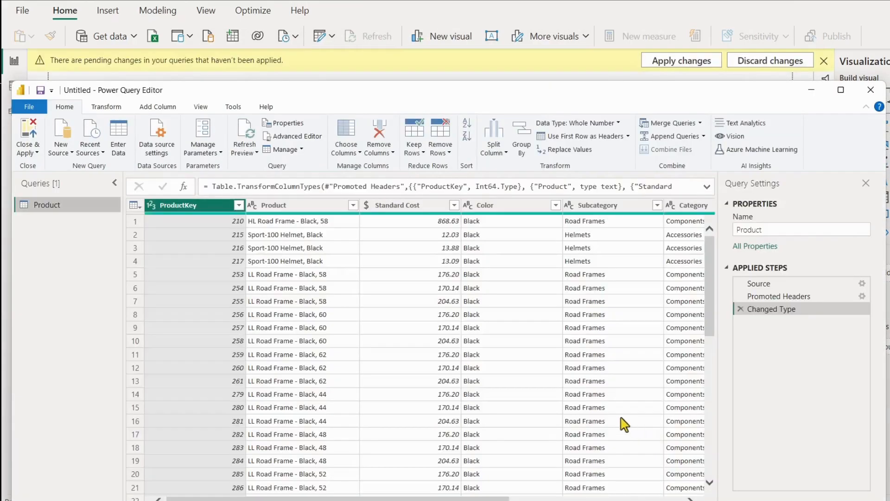
left_click_drag(605, 98, 608, 63)
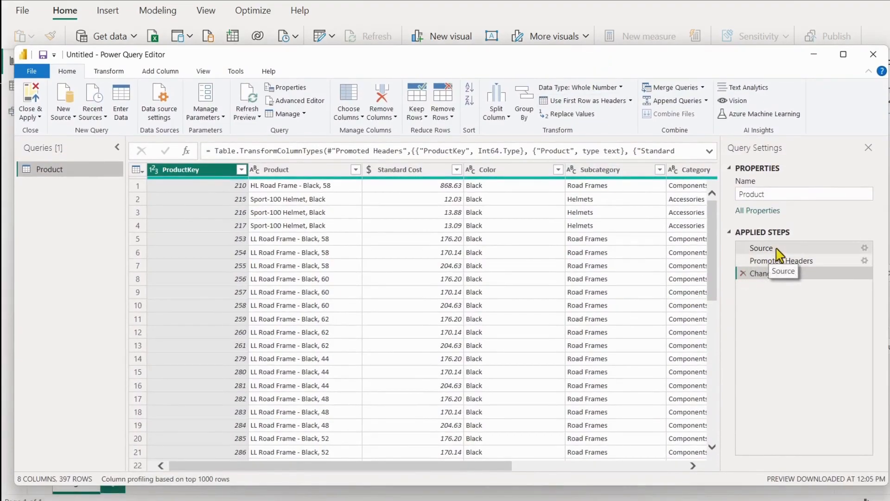
Review the Product query's applied steps one by one: Source, Promoted Headers and Changed Type
left_click(762, 248)
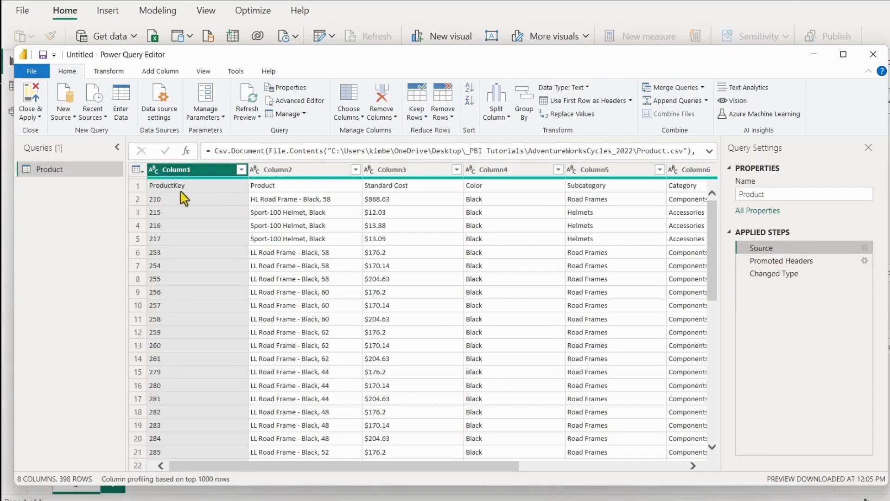
left_click(776, 262)
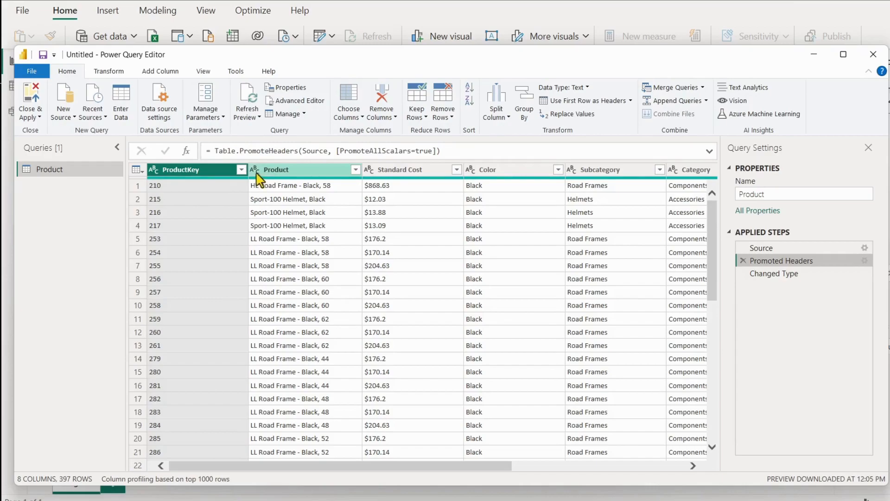
left_click(766, 276)
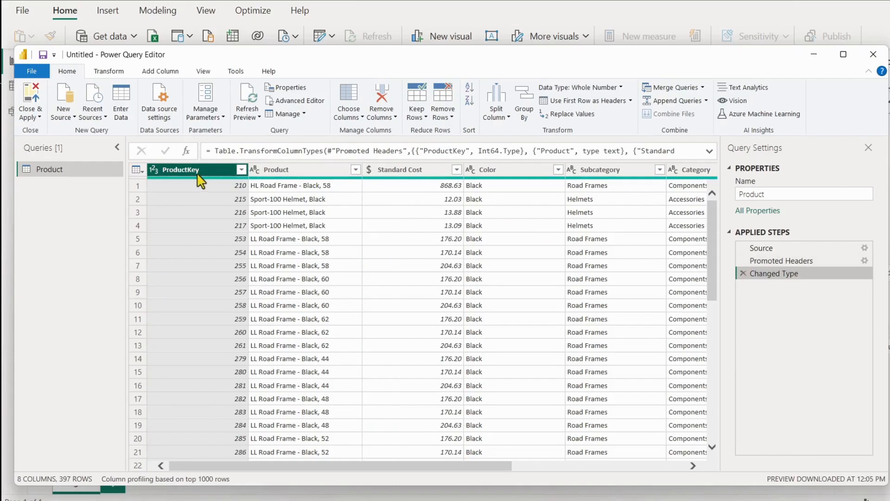
Examine the filter and data type options of the ProductKey column and the filter options of the Standard Cost column
left_click(241, 171)
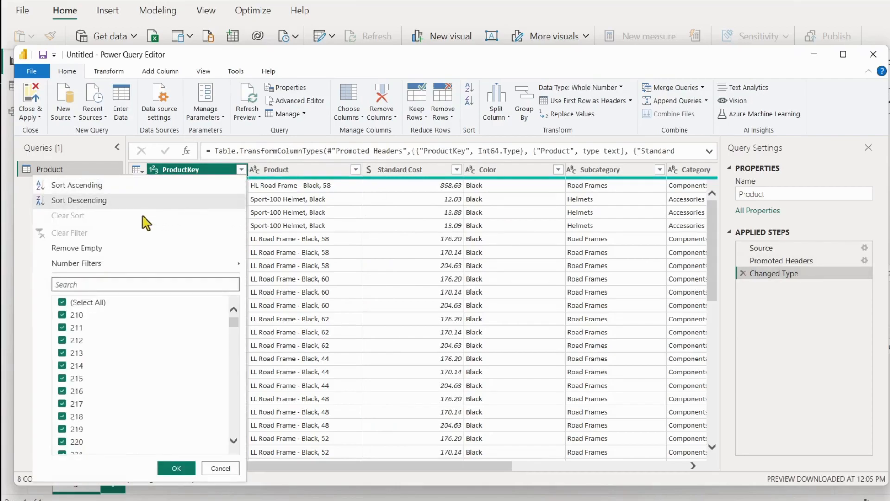
left_click(242, 171)
left_click(154, 170)
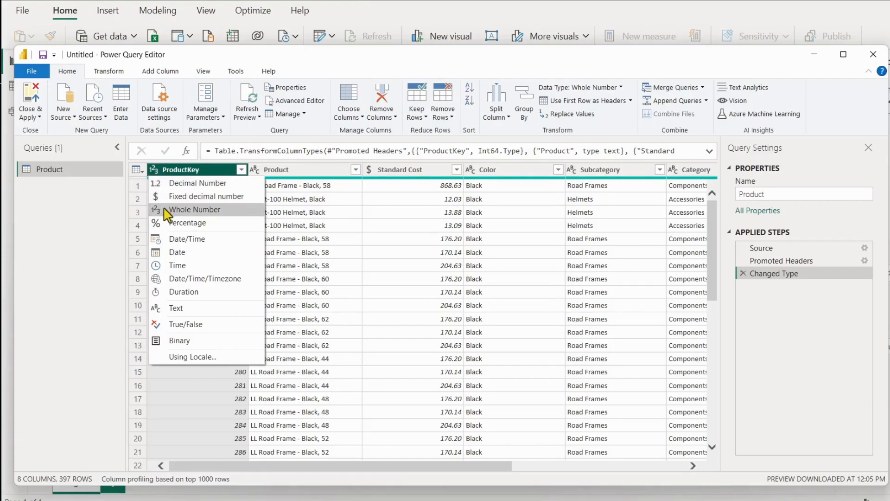
left_click(457, 170)
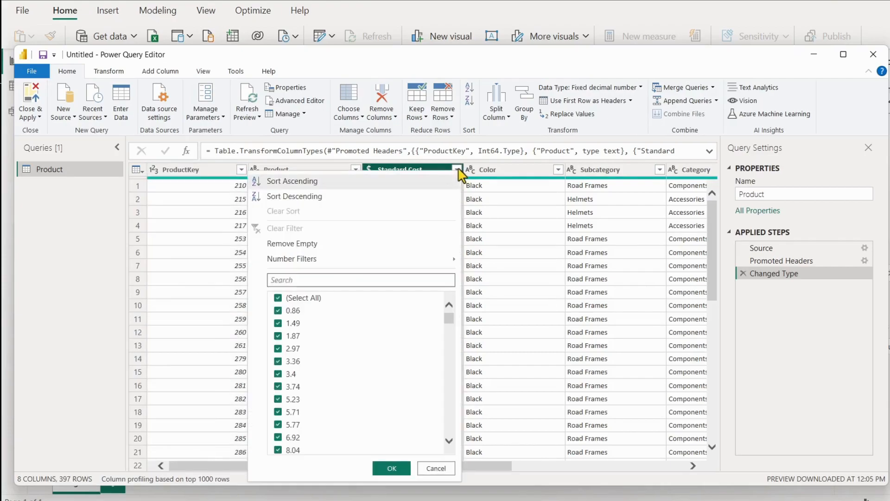
left_click(457, 170)
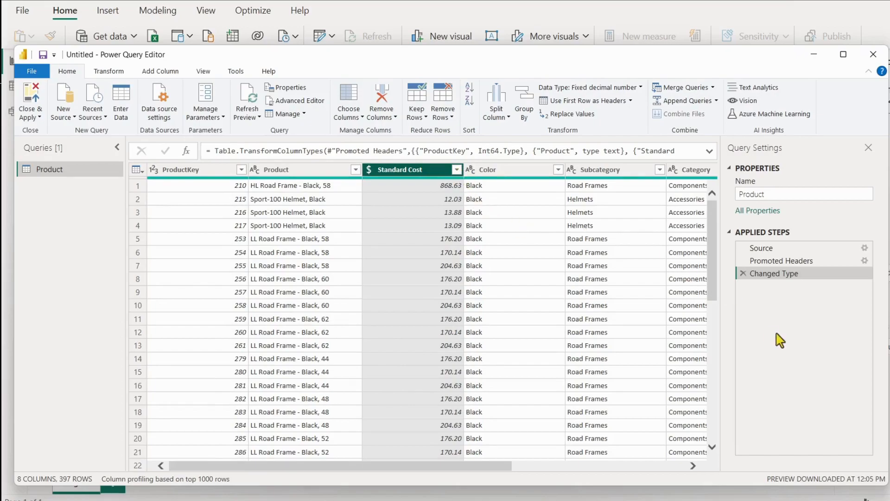
key("Left")
key("Left")
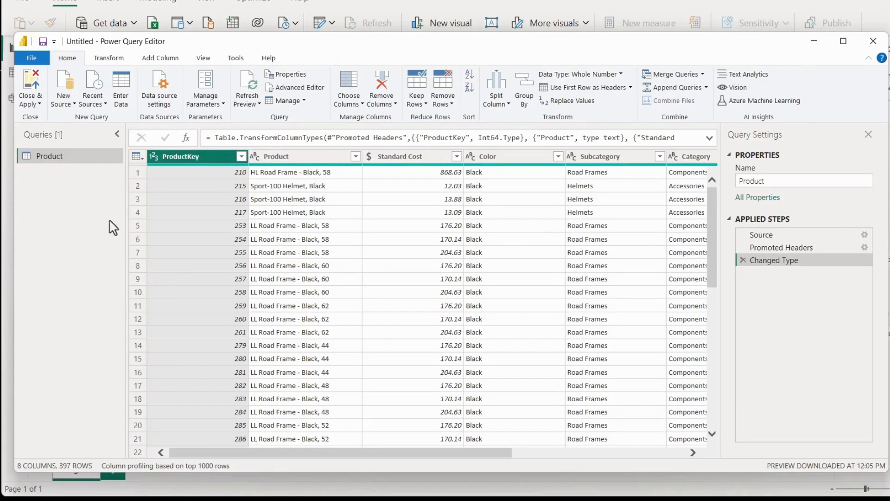
Start a new conditional column for the Product query and name it Cost Range
left_click(166, 57)
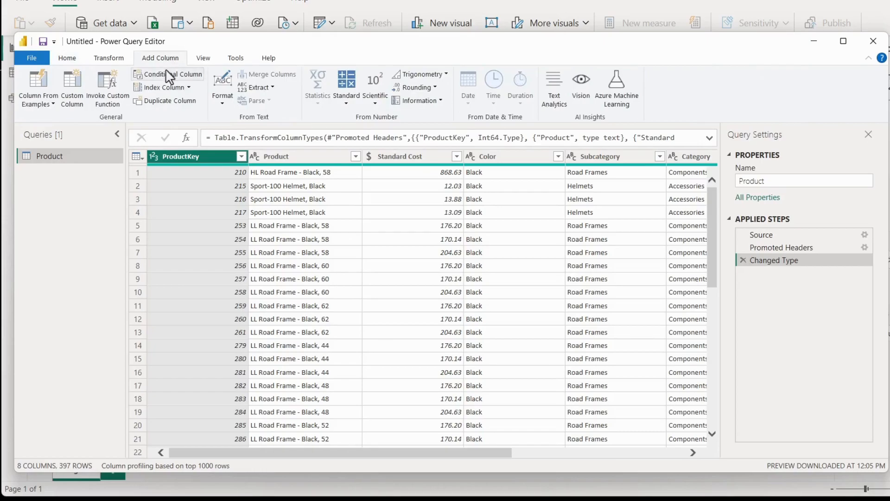
left_click(165, 76)
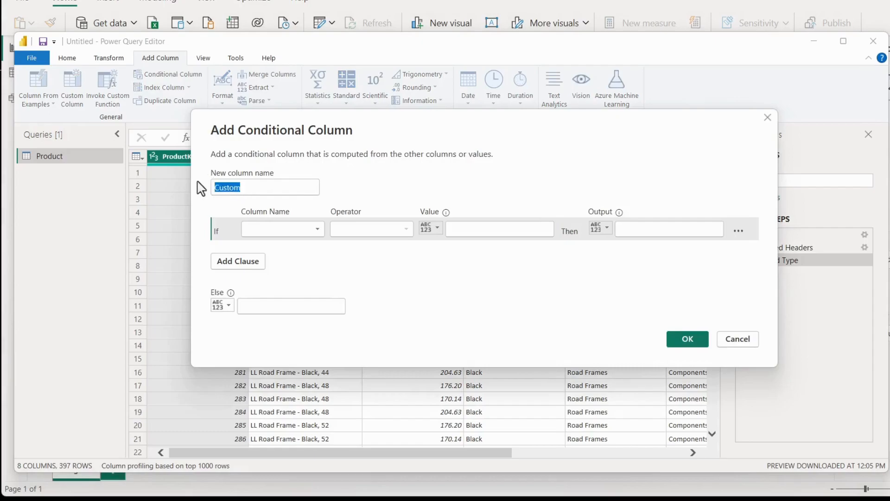
type("C")
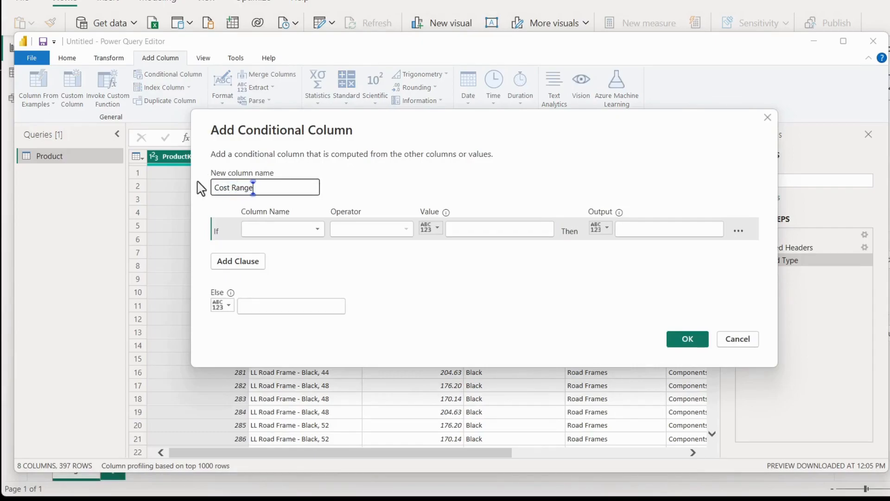
Define the first clause to output High Cost if Standard Cost is greater than or equal to 300
left_click(296, 237)
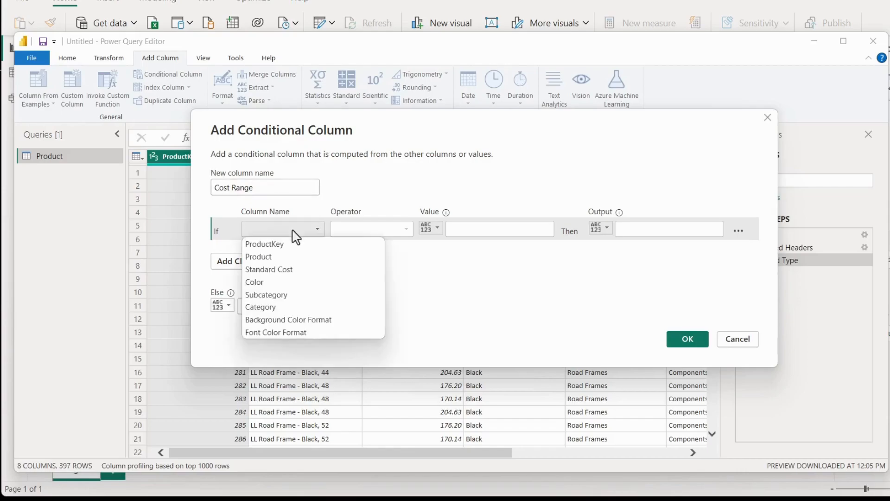
left_click(281, 271)
left_click(390, 234)
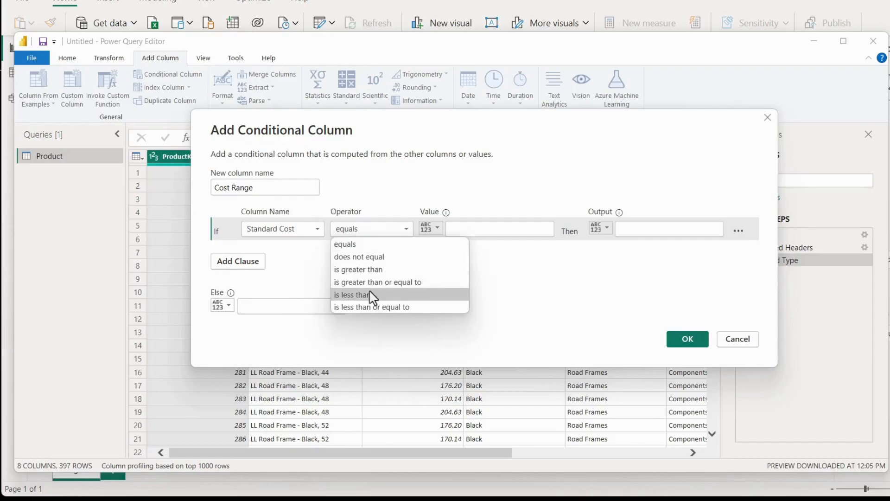
left_click(391, 280)
left_click(492, 234)
type("300")
left_click(647, 228)
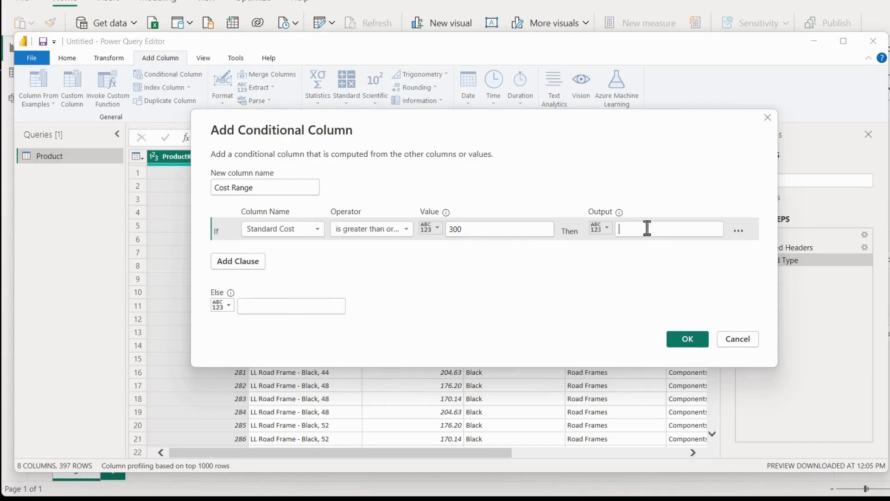
type("High Cost")
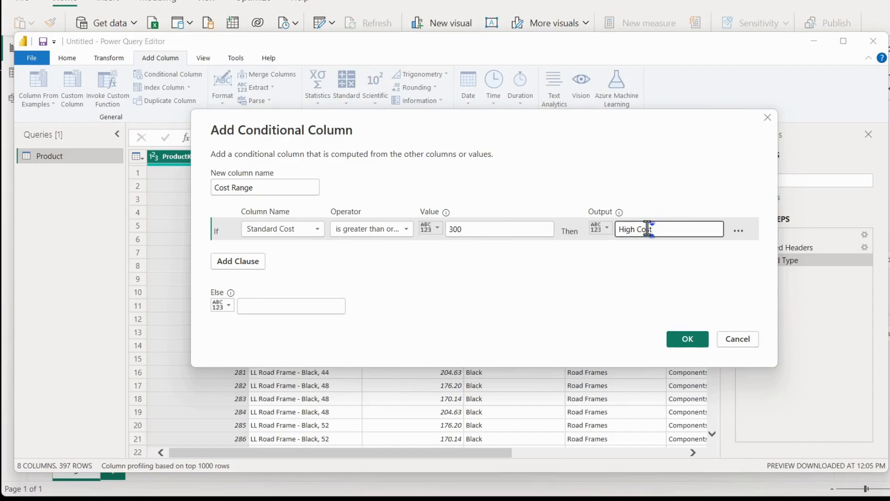
Add a second clause outputting Low Cost if Standard Cost is less than 300, and create the Cost Range column
left_click(237, 261)
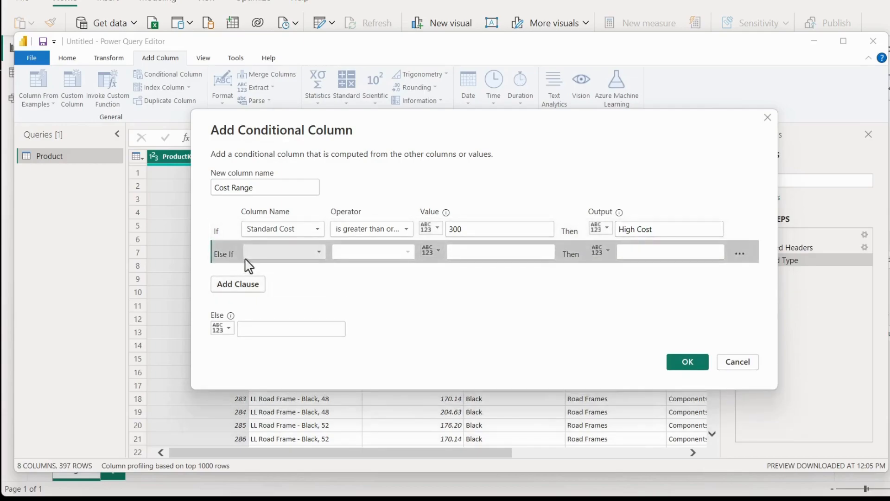
left_click(278, 254)
left_click(281, 295)
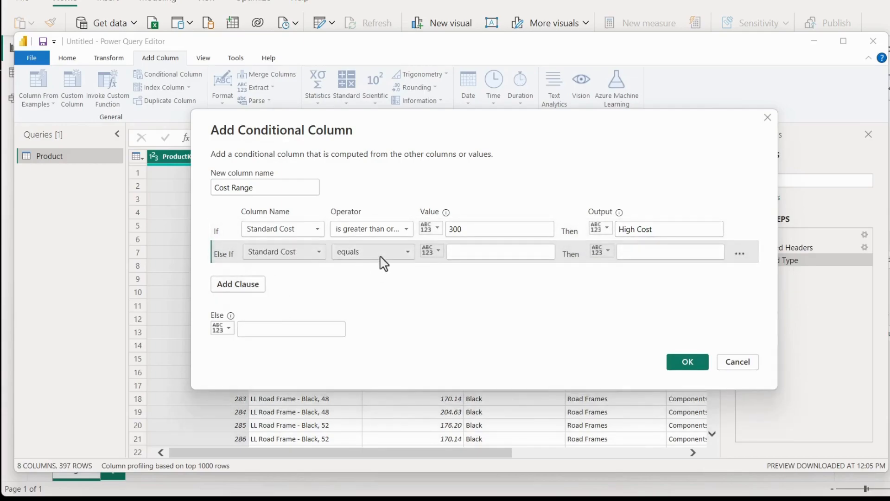
left_click(410, 255)
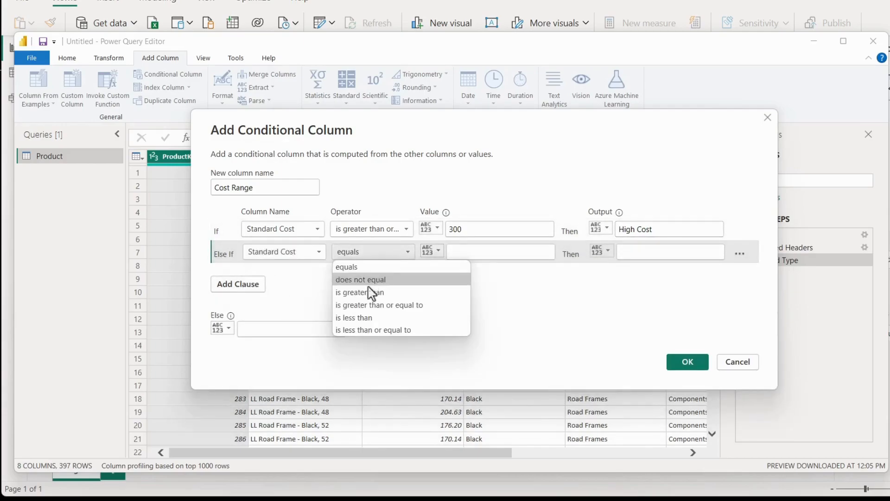
left_click(352, 318)
left_click(467, 251)
type("300")
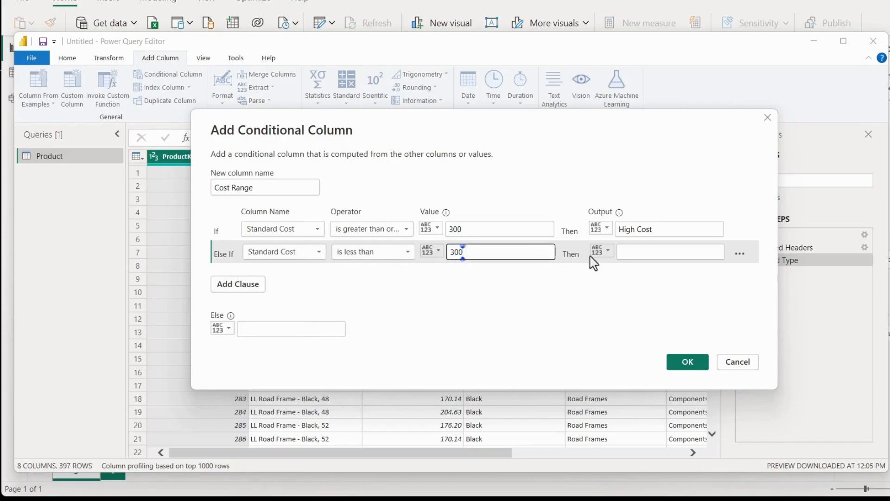
left_click(655, 249)
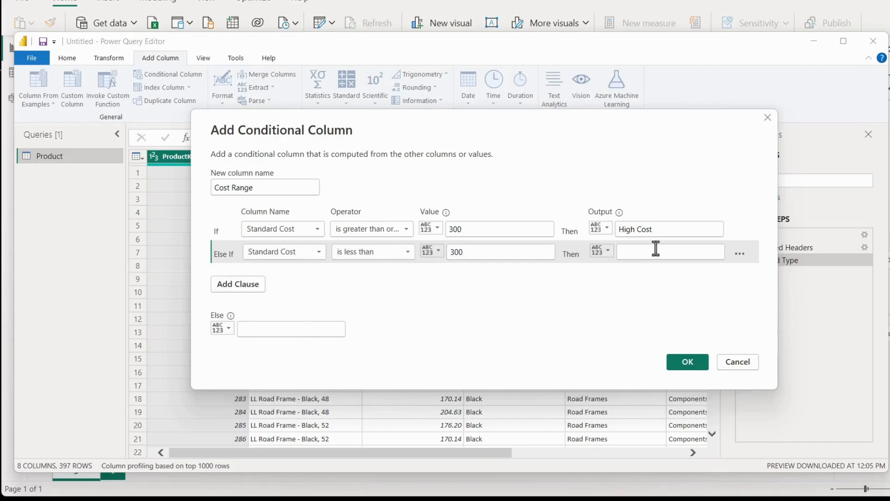
type("Low Cost")
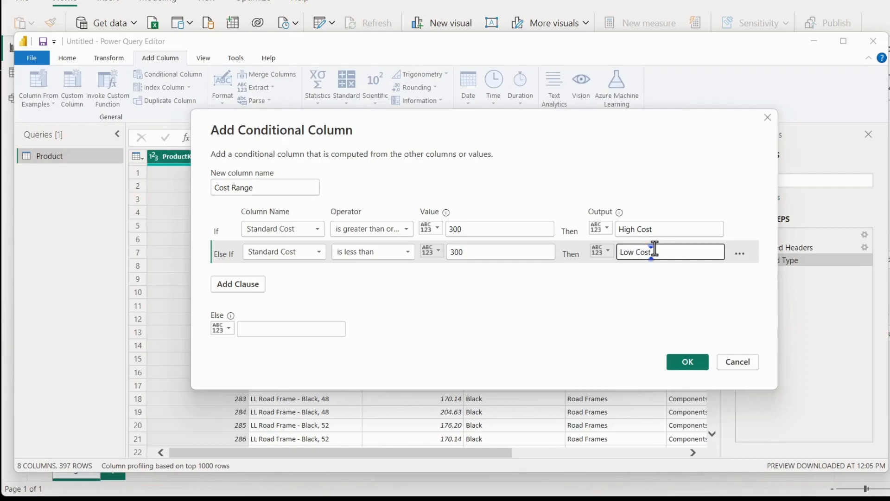
left_click(685, 363)
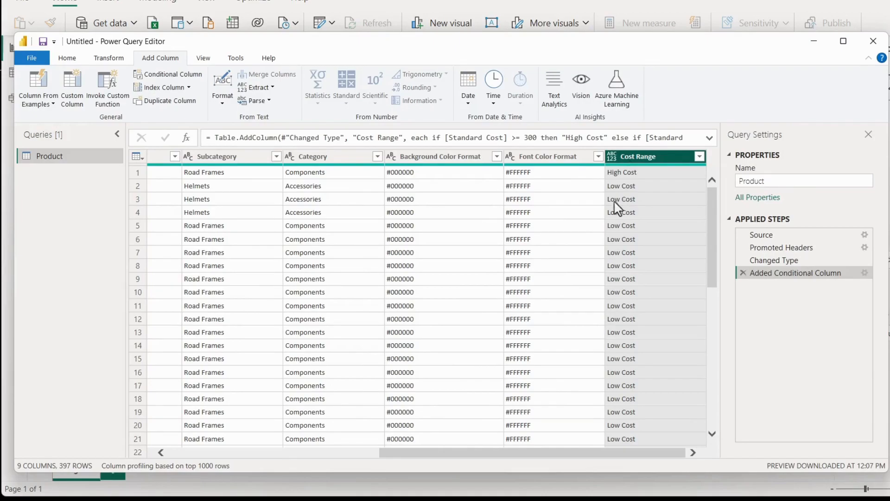
Change the data type of the Cost Range column to Text
left_click(611, 157)
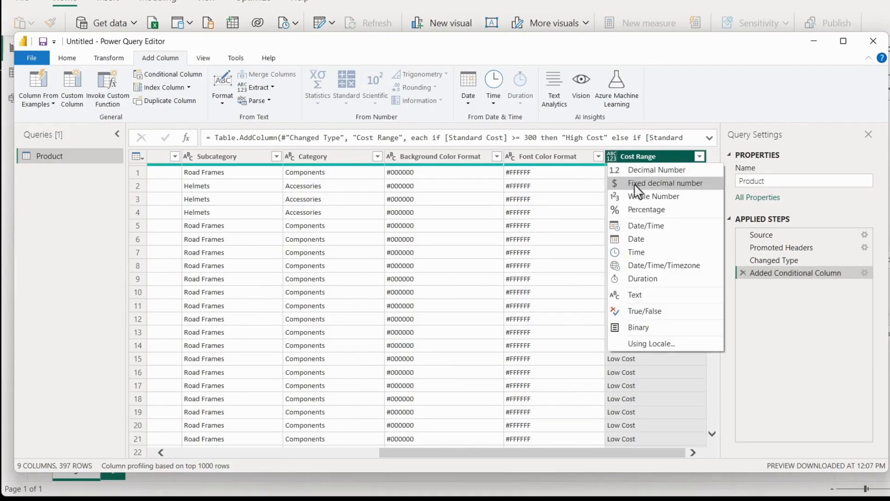
left_click(632, 295)
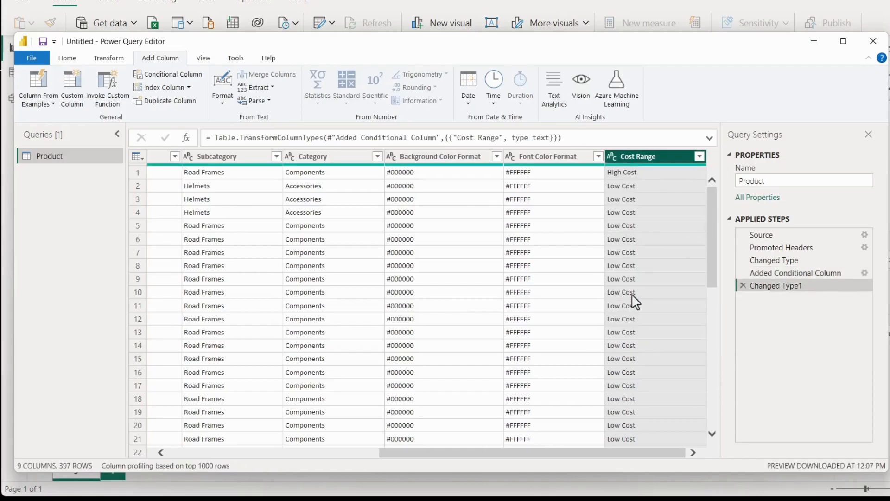
left_click_drag(559, 453, 305, 471)
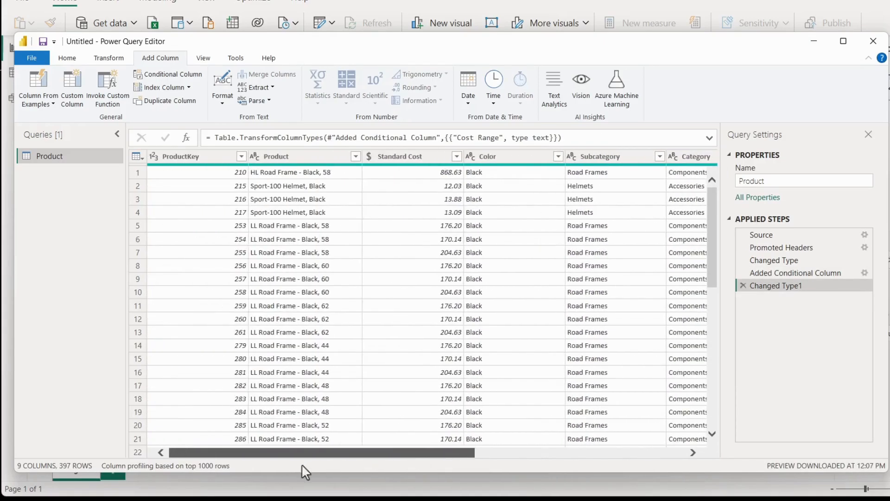
Import the Region CSV file from the AdventureWorksCycles_2022 folder as a new query
left_click(74, 59)
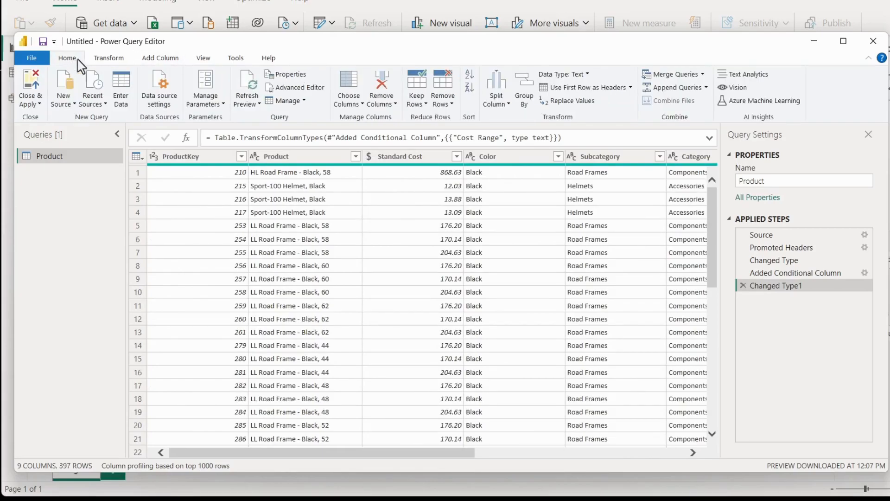
left_click(74, 104)
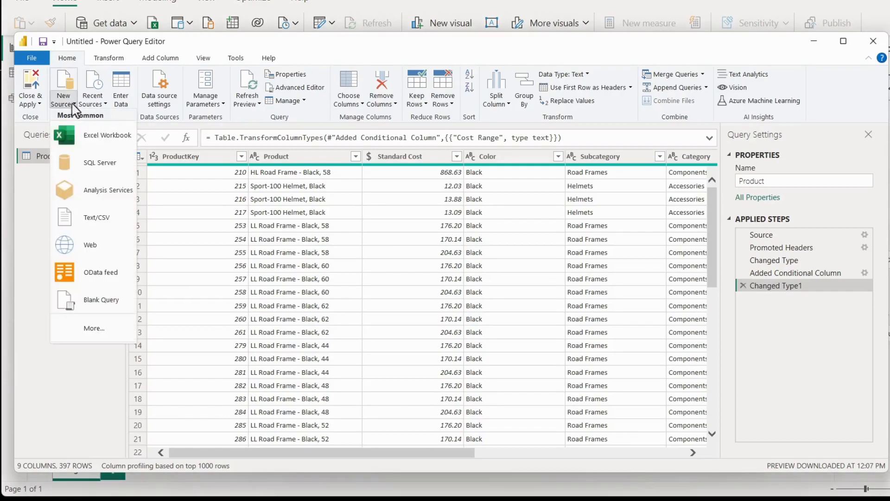
left_click(83, 218)
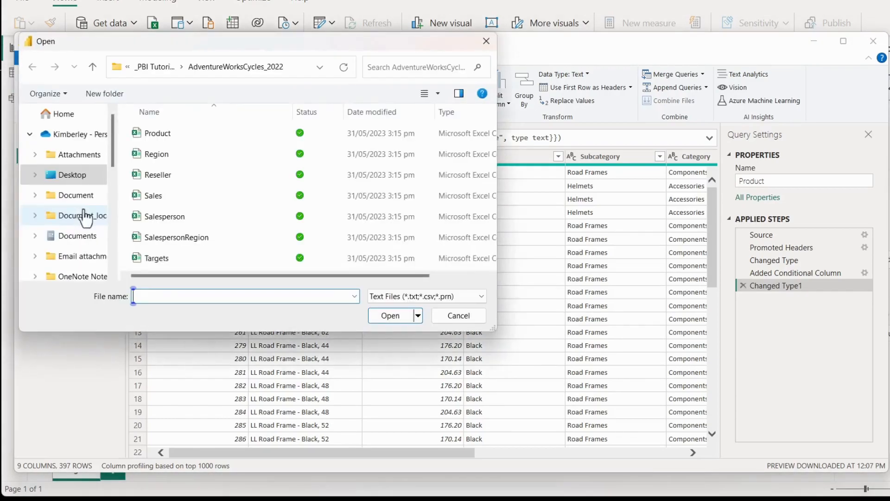
left_click(155, 153)
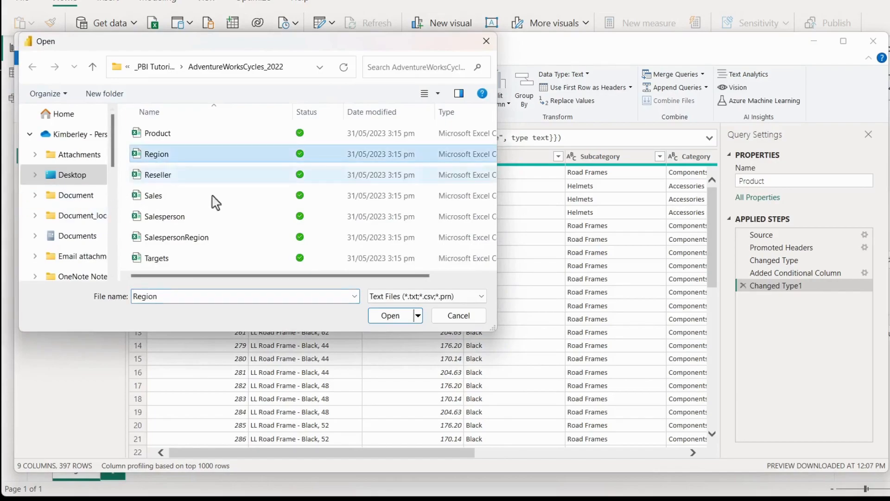
left_click(394, 317)
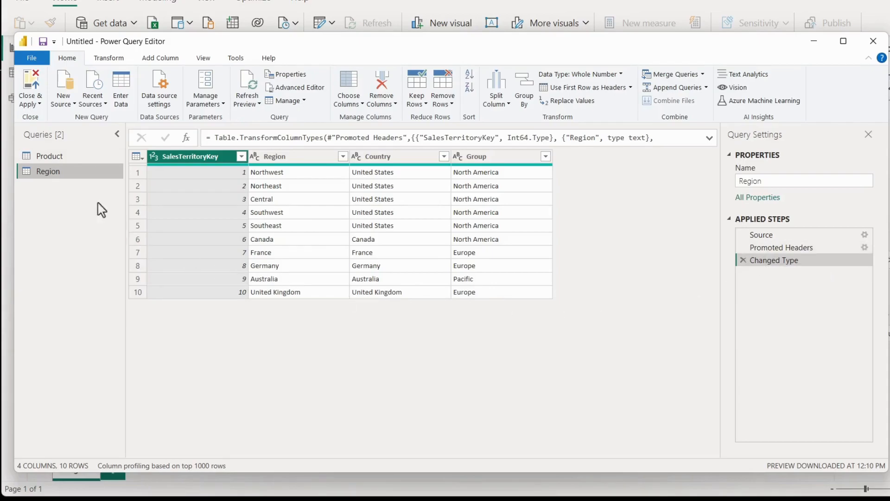
Import the Sales CSV file from the AdventureWorksCycles_2022 folder as another query
left_click(75, 104)
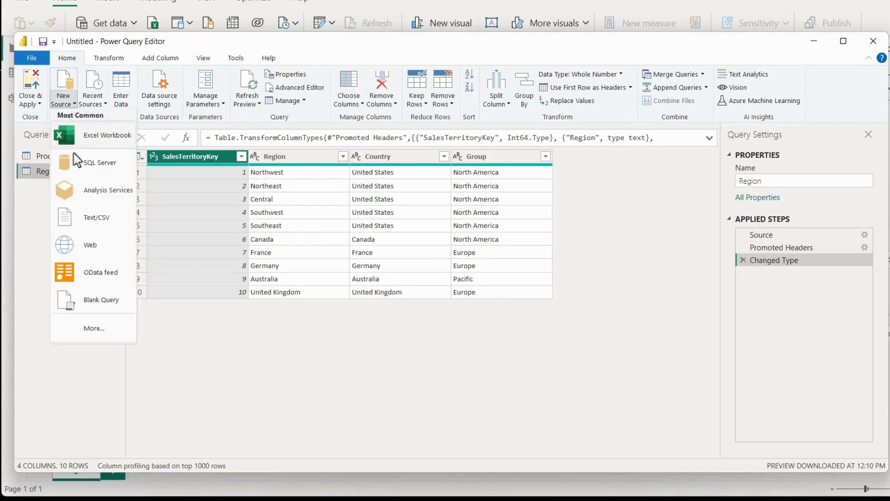
left_click(95, 219)
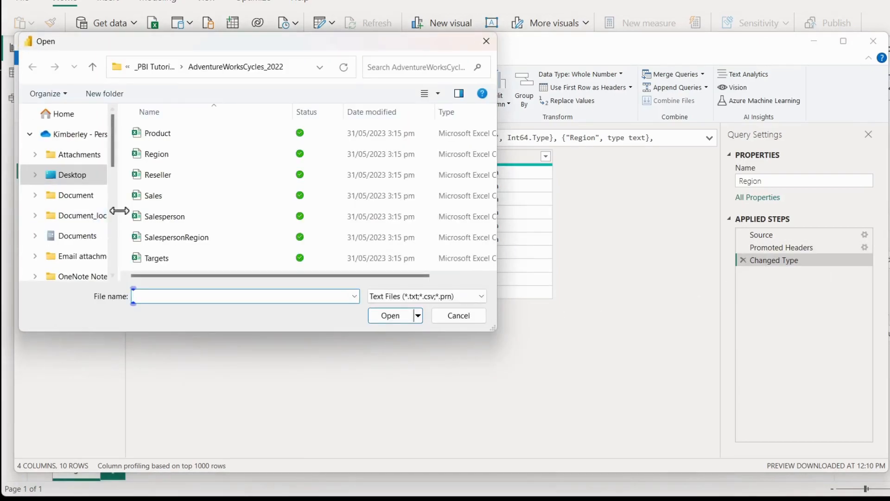
left_click(154, 197)
left_click(391, 315)
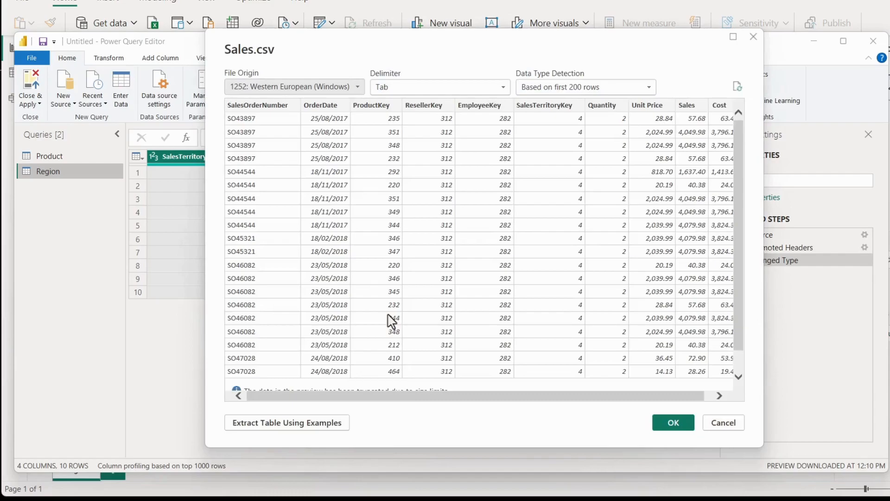
left_click(672, 426)
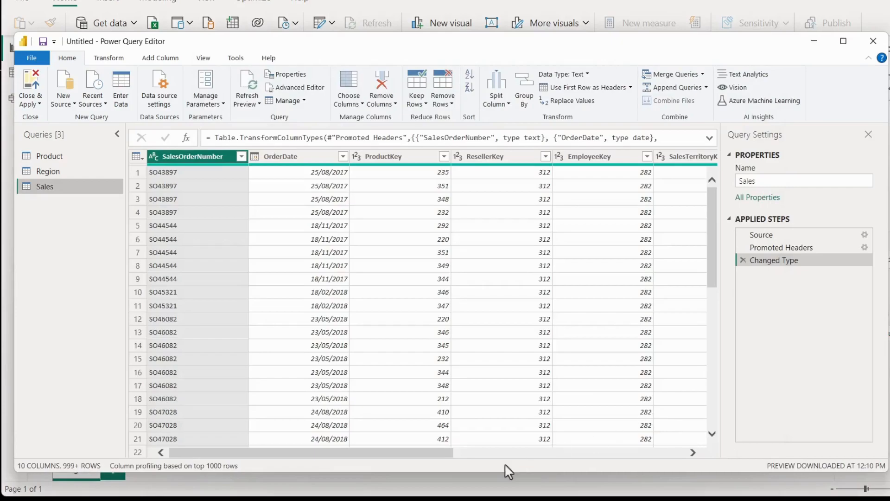
Add an End of Month column to the Sales query, derived from the OrderDate column
left_click_drag(408, 461, 653, 468)
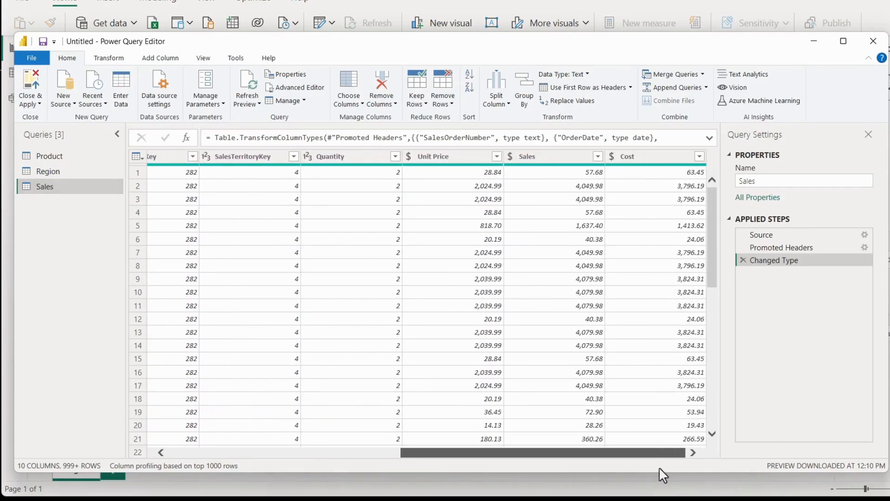
left_click_drag(659, 467, 367, 458)
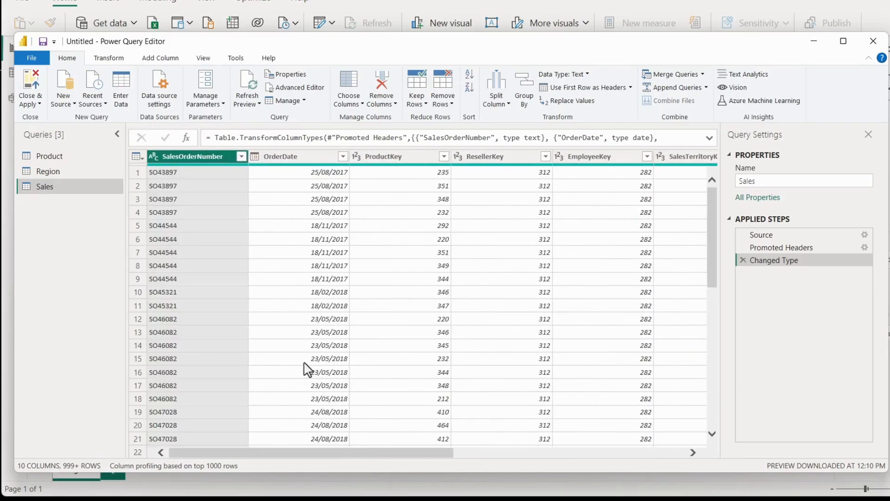
left_click(294, 158)
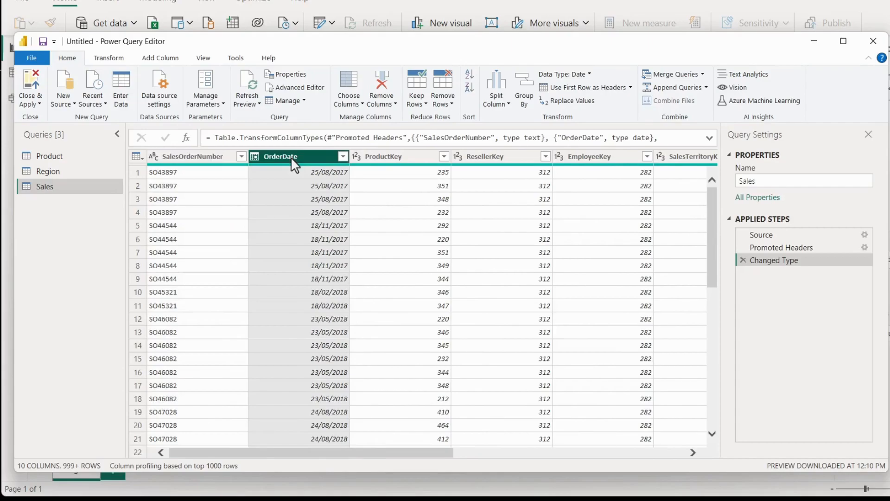
left_click(160, 57)
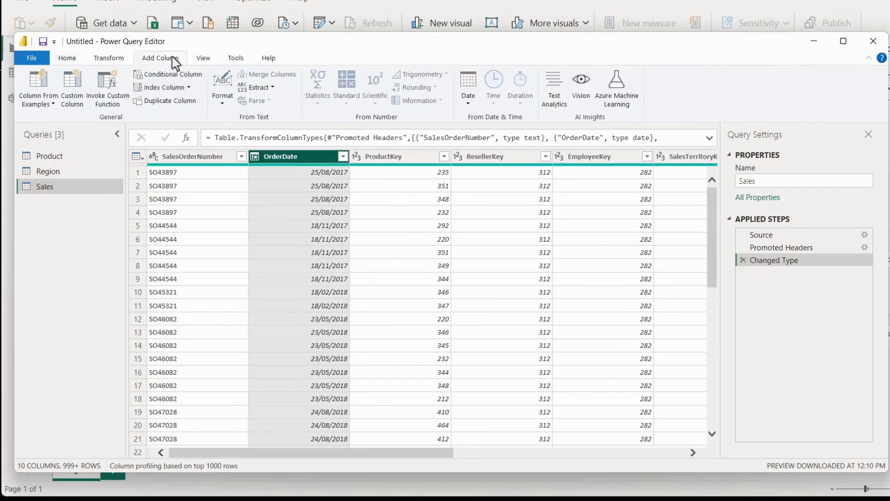
left_click(469, 105)
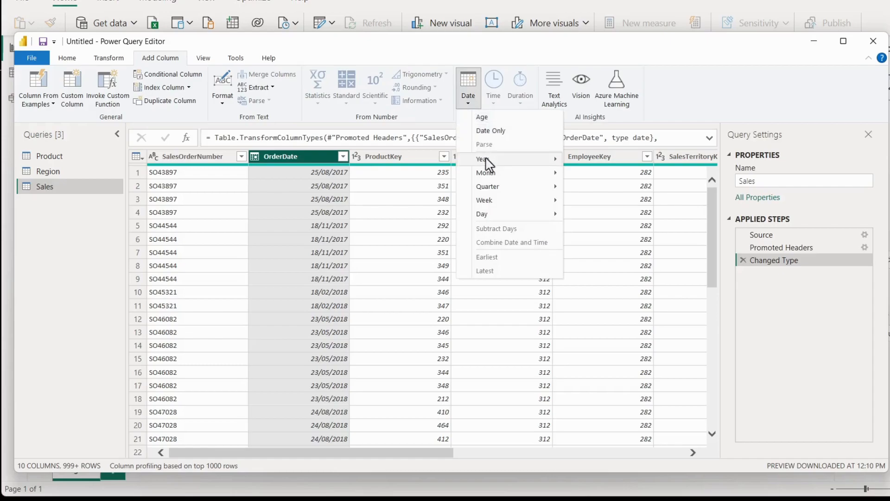
mouse_move(487, 176)
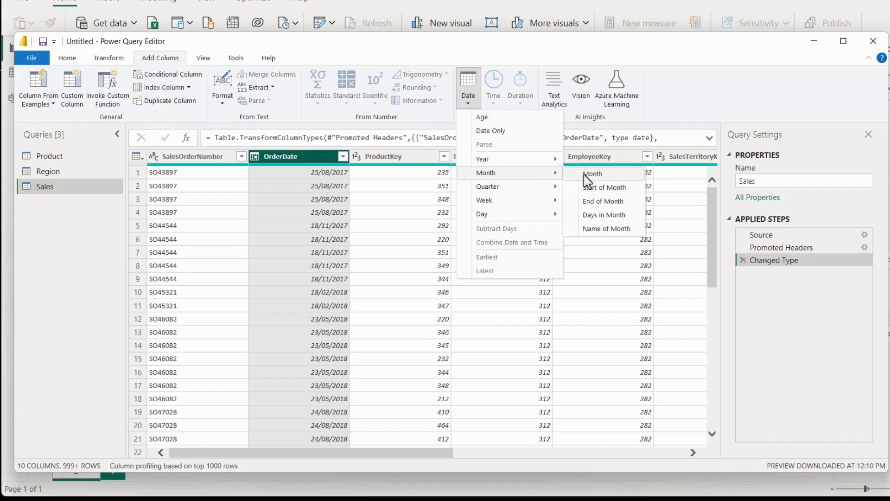
left_click(601, 202)
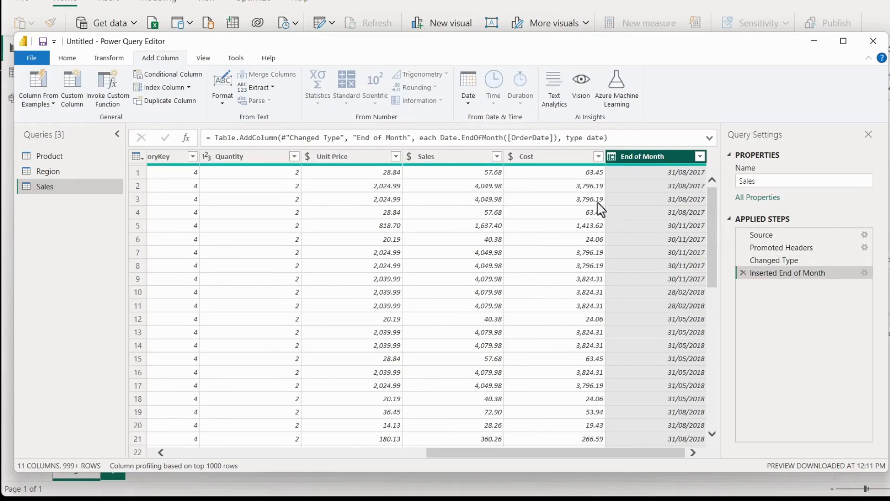
Add a Quarter of Year column to the Sales query based on OrderDate
left_click_drag(520, 459, 189, 453)
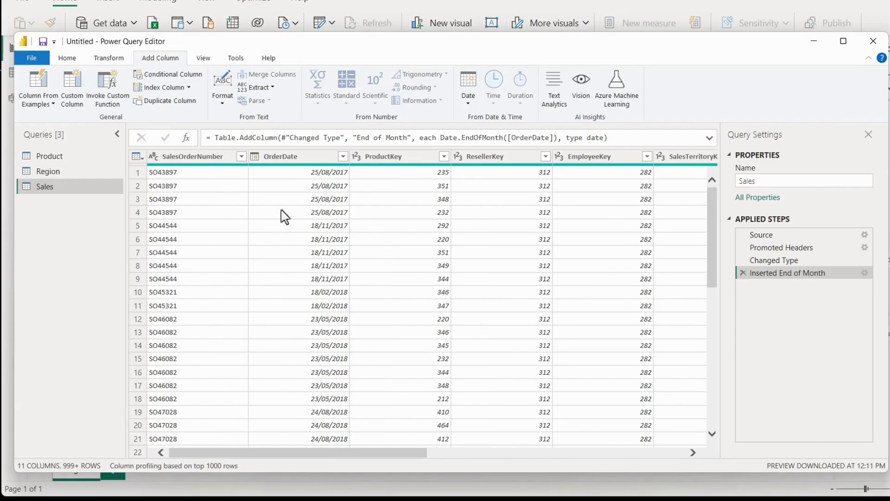
left_click(331, 158)
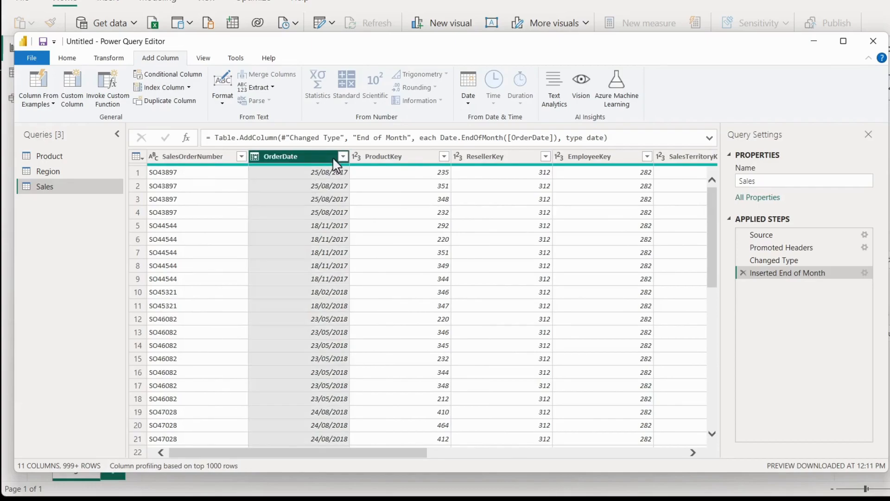
left_click(470, 106)
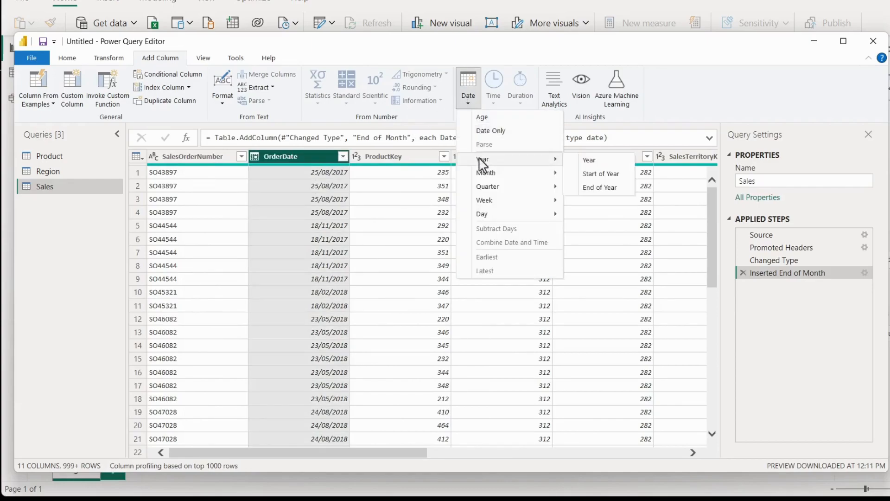
mouse_move(510, 187)
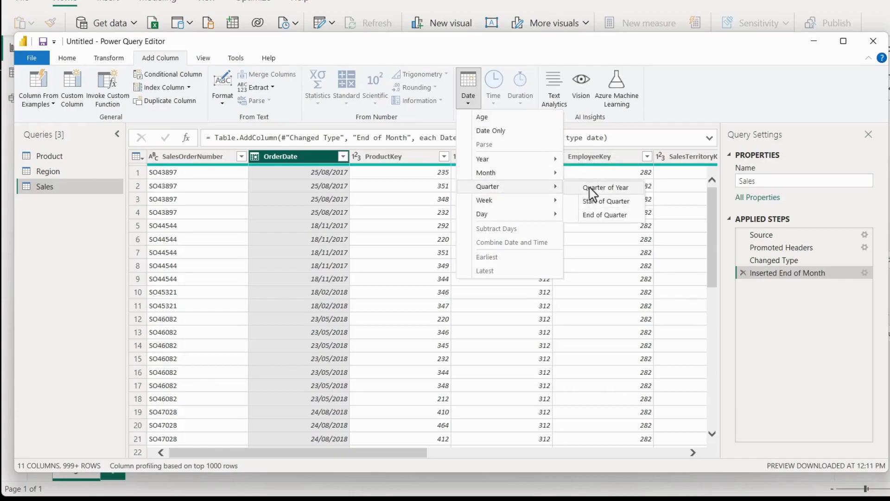
left_click(594, 188)
Add a Year column to the Sales query based on OrderDate
left_click_drag(487, 455, 181, 473)
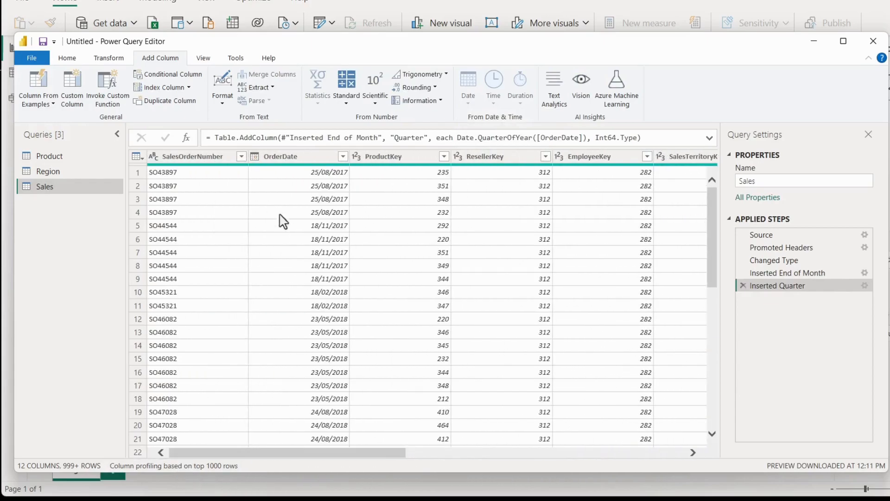
left_click(285, 156)
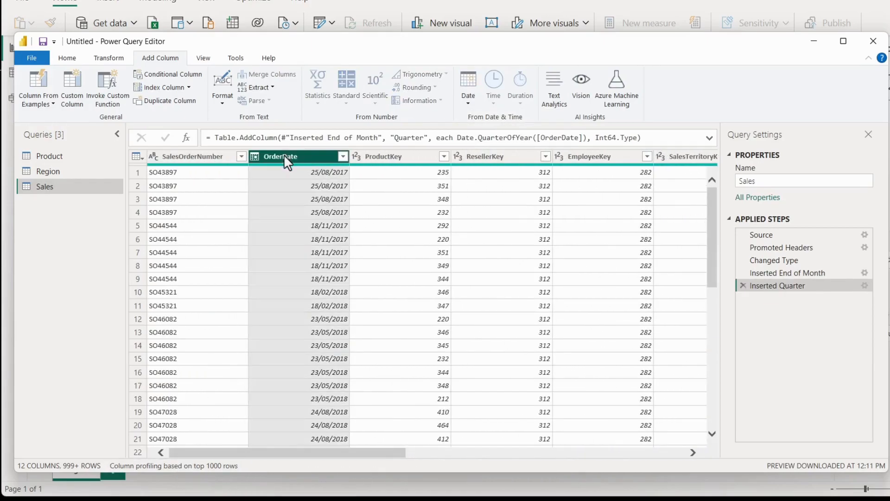
left_click(468, 104)
mouse_move(502, 164)
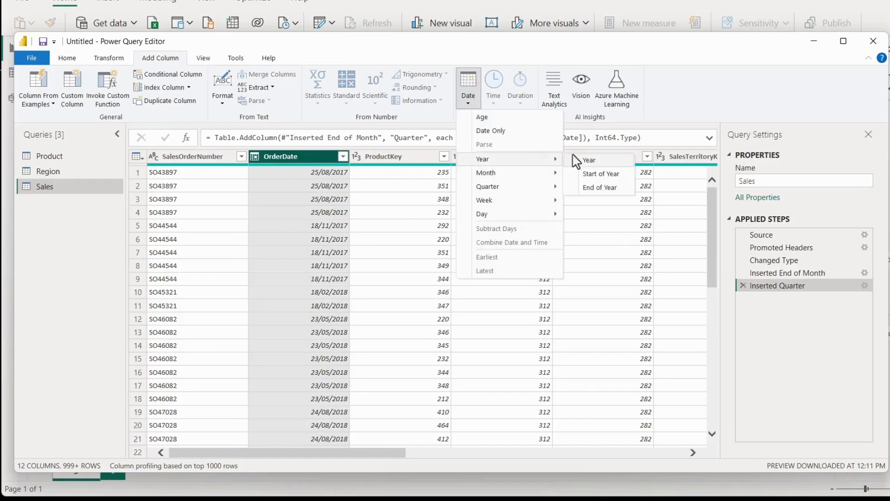
left_click(591, 163)
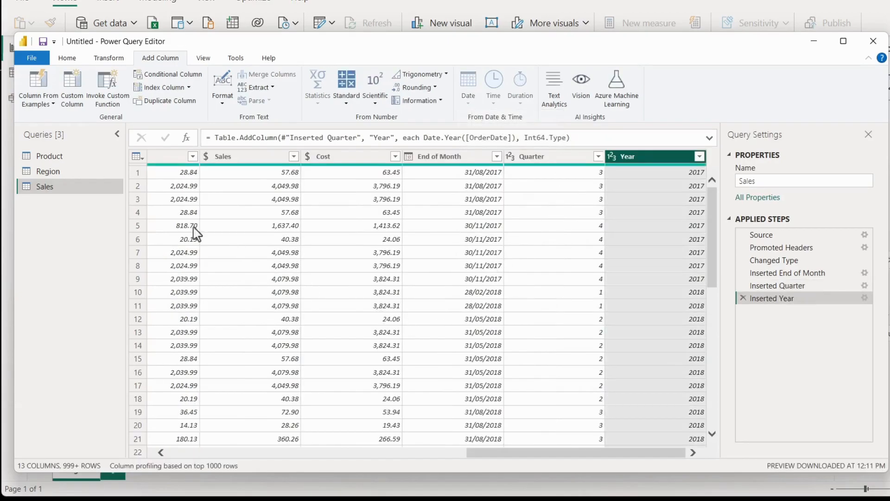
left_click(69, 59)
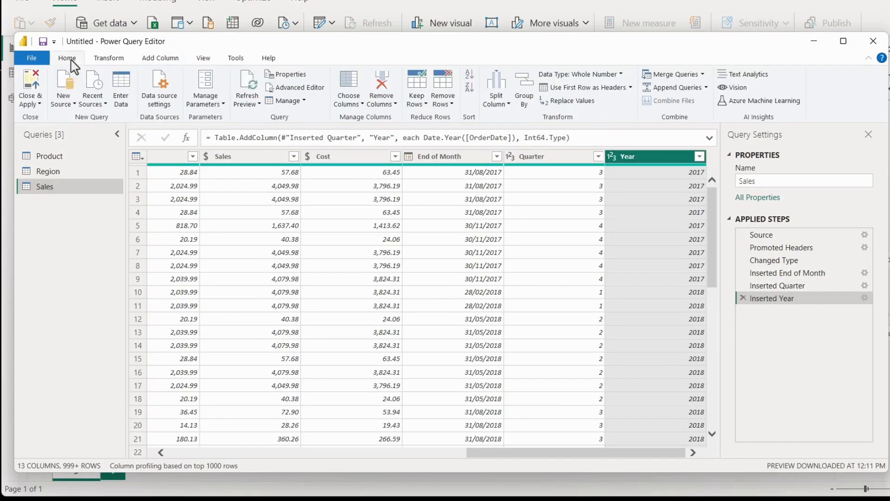
Close the query editor with the pending changes applied, check the Product table's data and display the model diagram
left_click(30, 103)
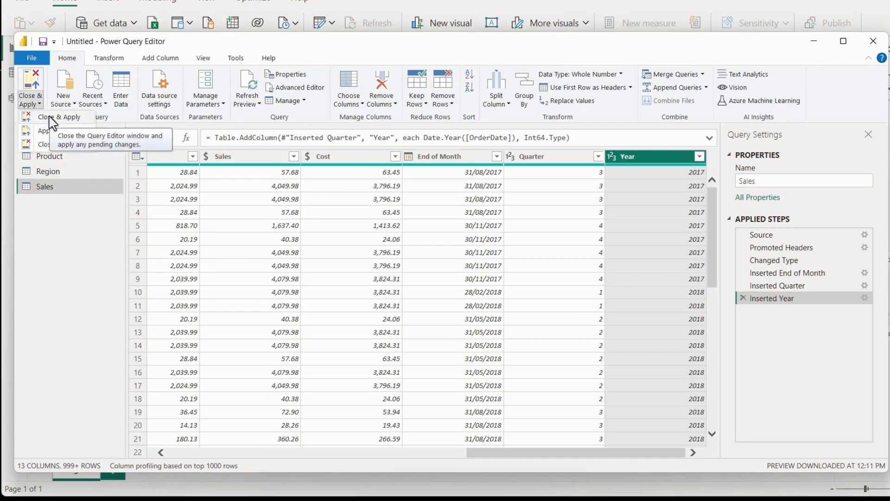
left_click(50, 119)
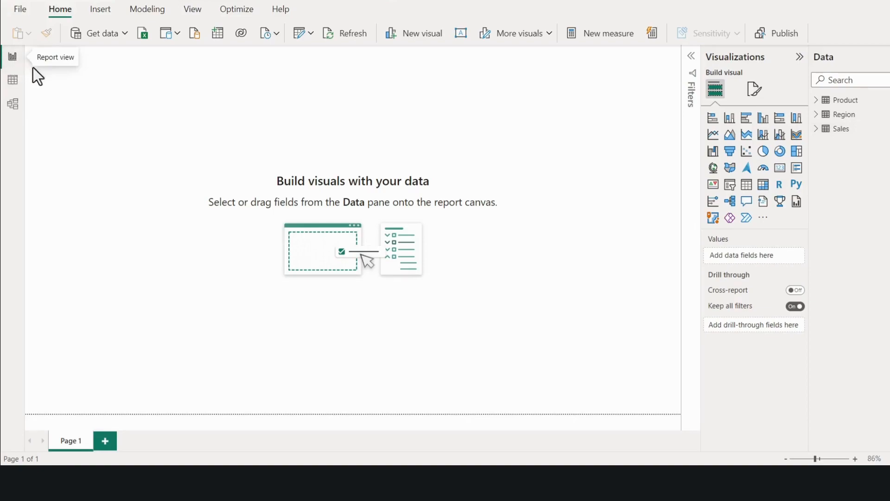
left_click(13, 81)
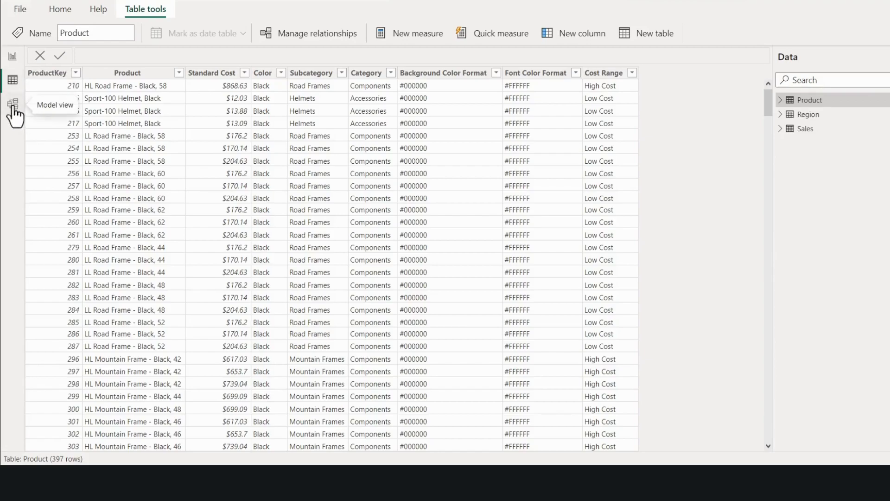
left_click(13, 106)
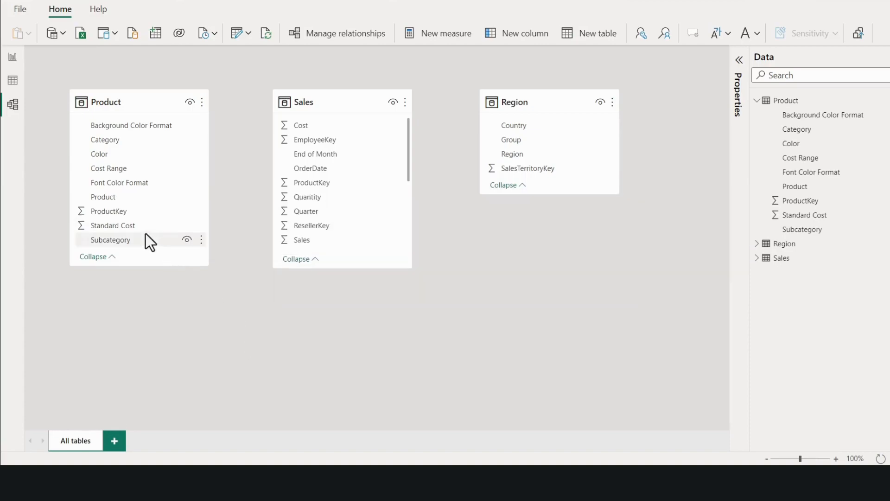
Create a relationship between ProductKey in the Product table and ProductKey in the Sales table
mouse_move(338, 107)
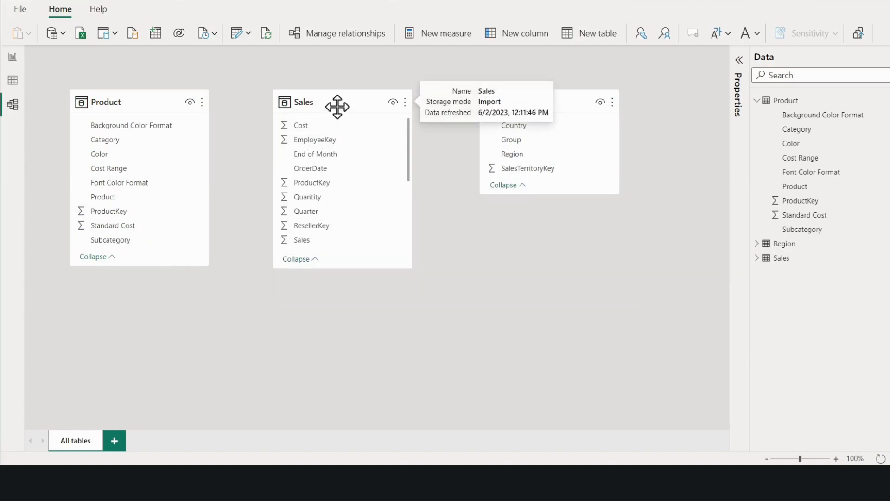
left_click(123, 212)
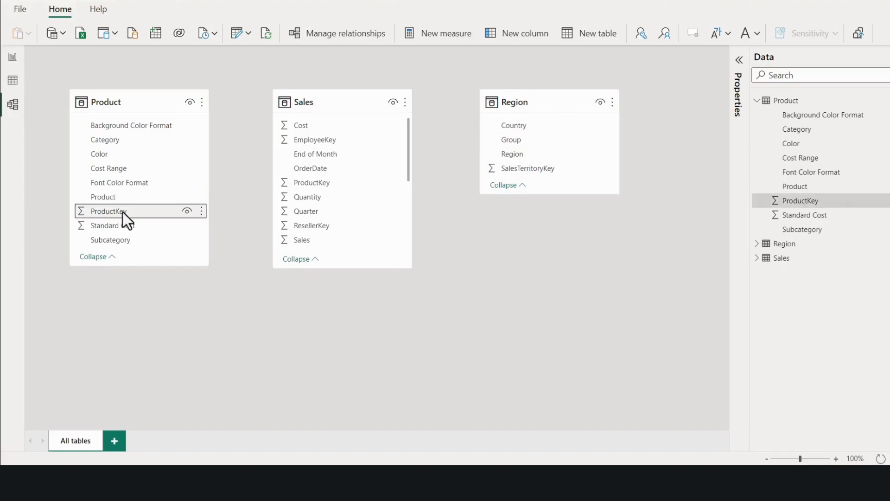
left_click_drag(126, 212, 375, 183)
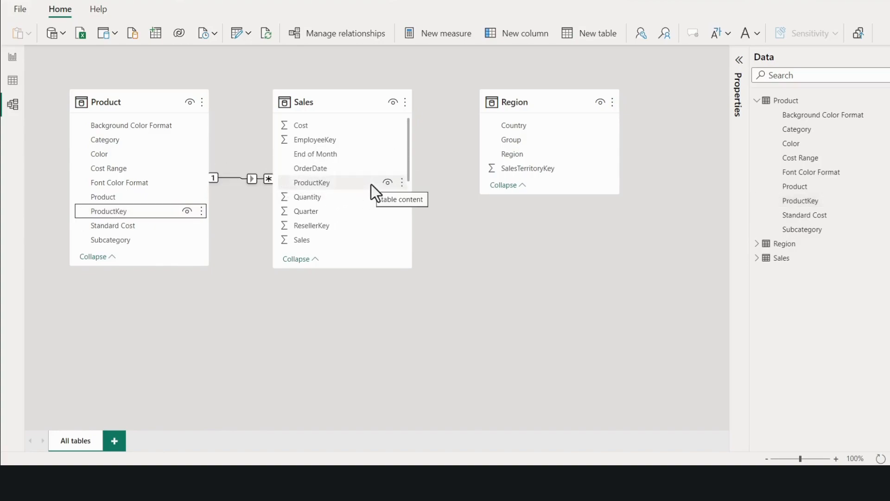
Relate SalesTerritoryKey in the Region table to SalesTerritoryKey in Sales, spacing the Sales and Region tables further apart in the diagram
left_click_drag(334, 95, 356, 96)
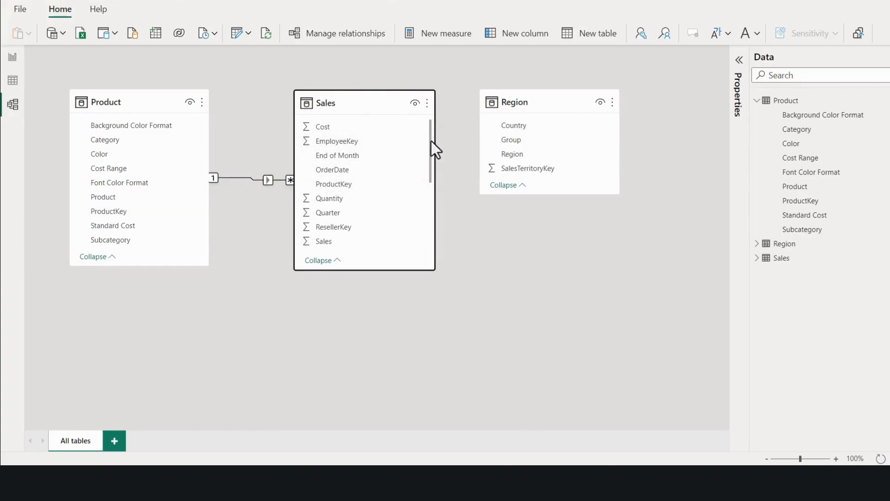
left_click_drag(431, 144, 430, 161)
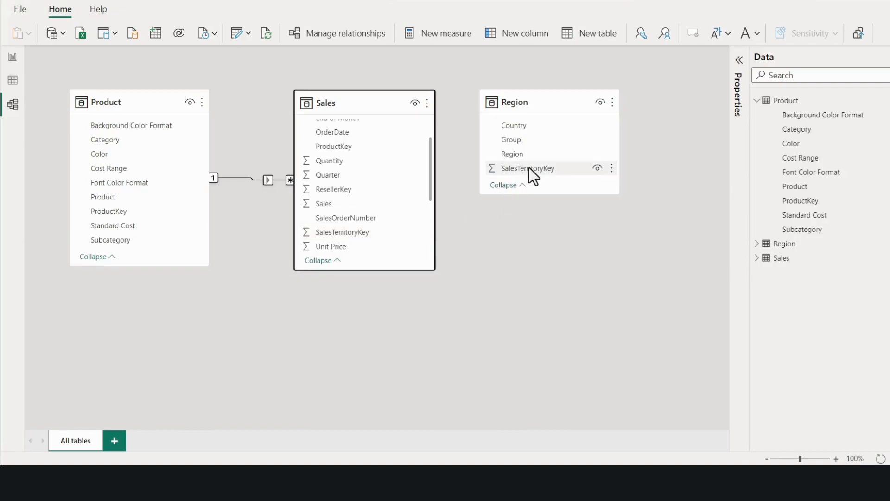
left_click_drag(529, 168, 408, 229)
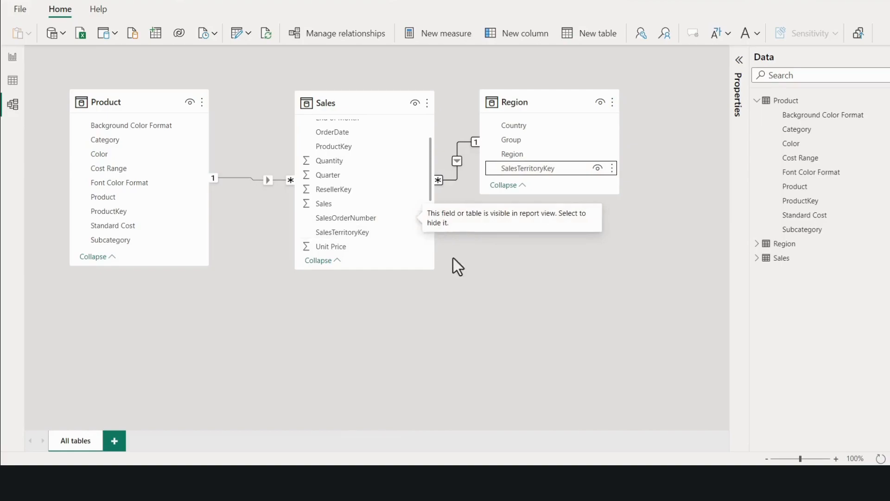
left_click_drag(541, 96, 576, 97)
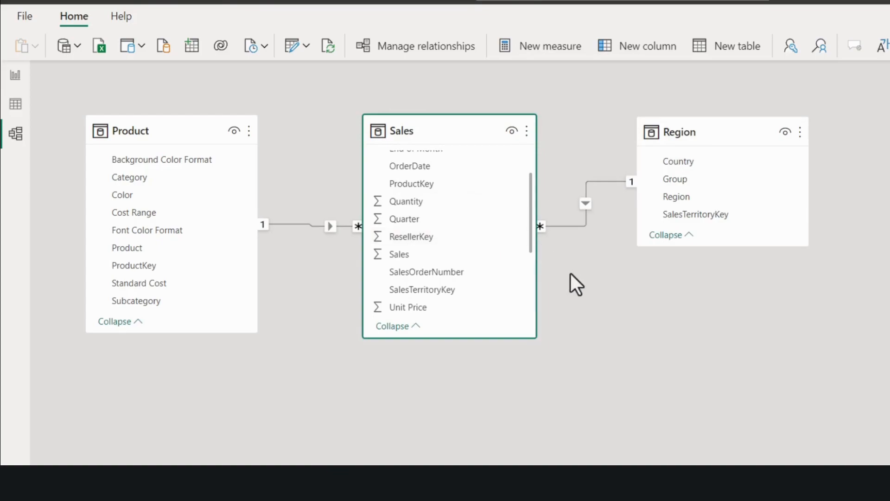
left_click(577, 284)
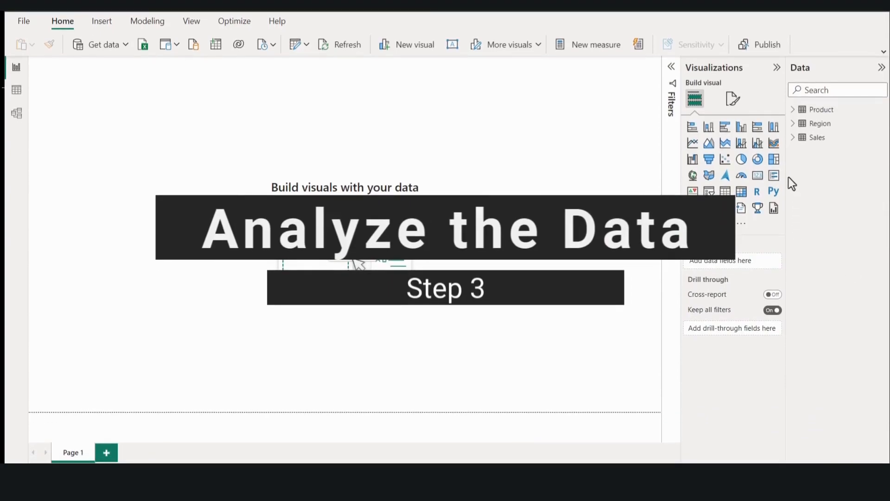
Create a measure in the Sales table: Total Sales = SUMX(Sales, Sales[Quantity] * Sales[Unit Price])
left_click(793, 138)
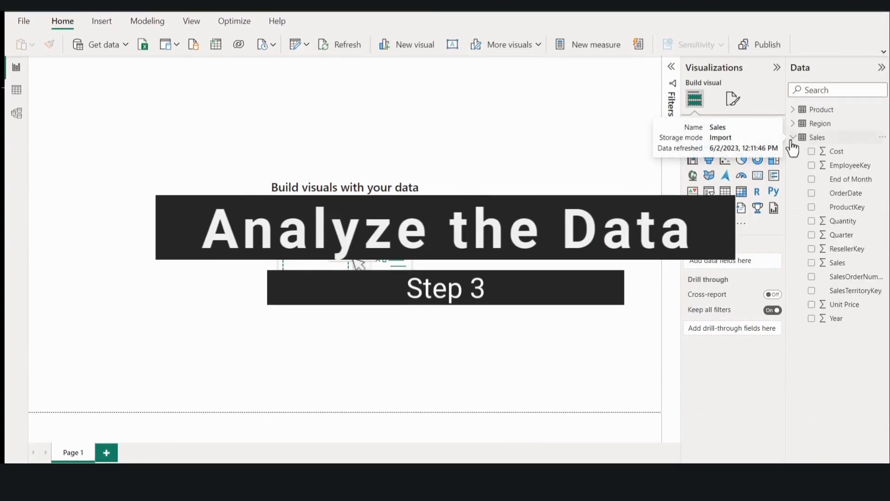
left_click(884, 139)
left_click(825, 164)
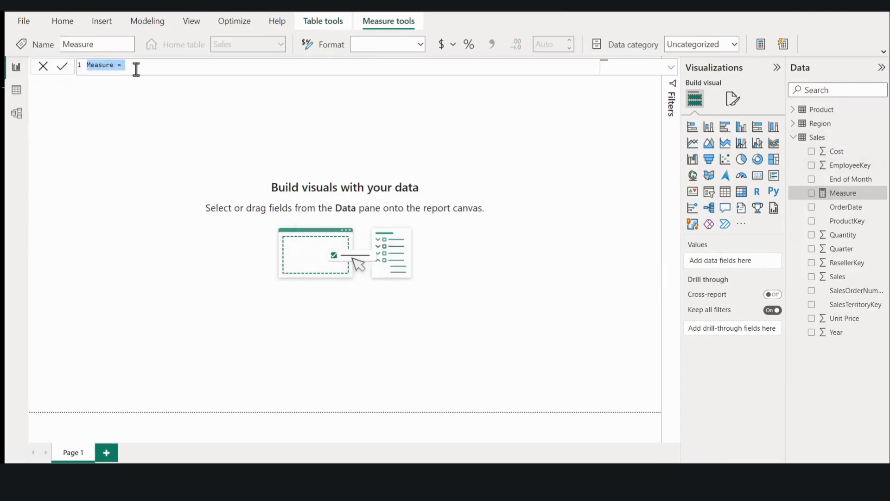
type("Total Sales =")
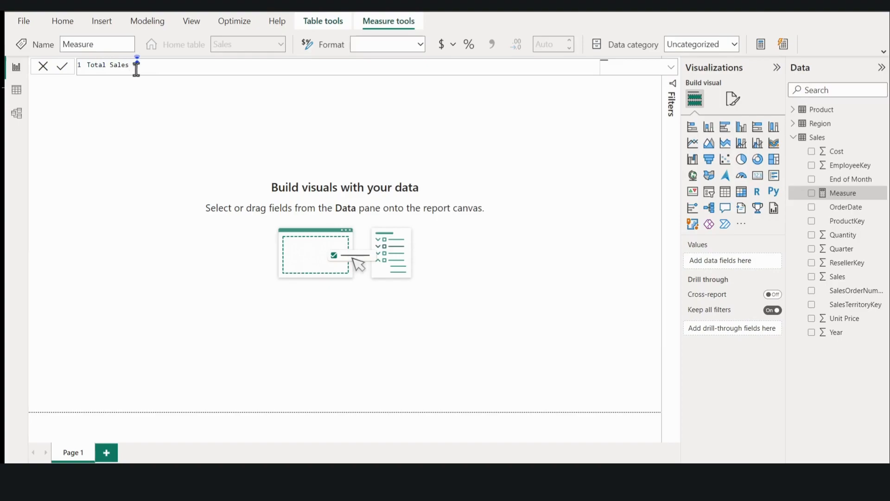
type(" Sumx")
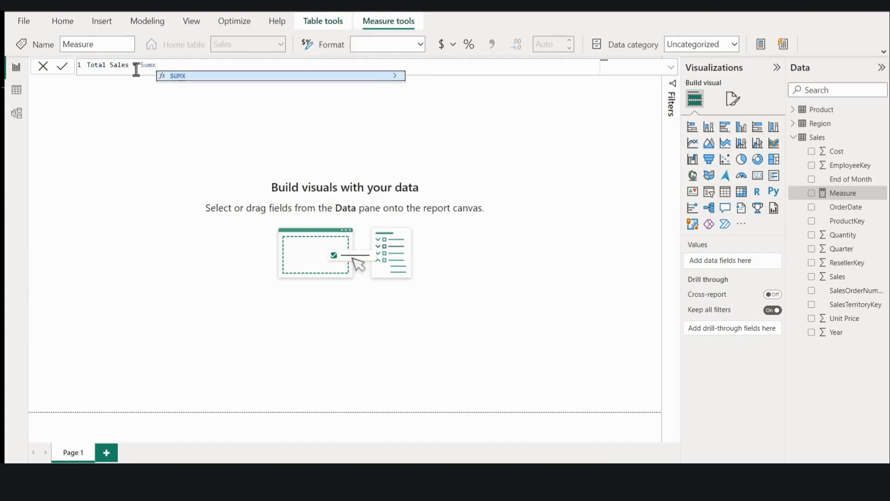
key("Tab")
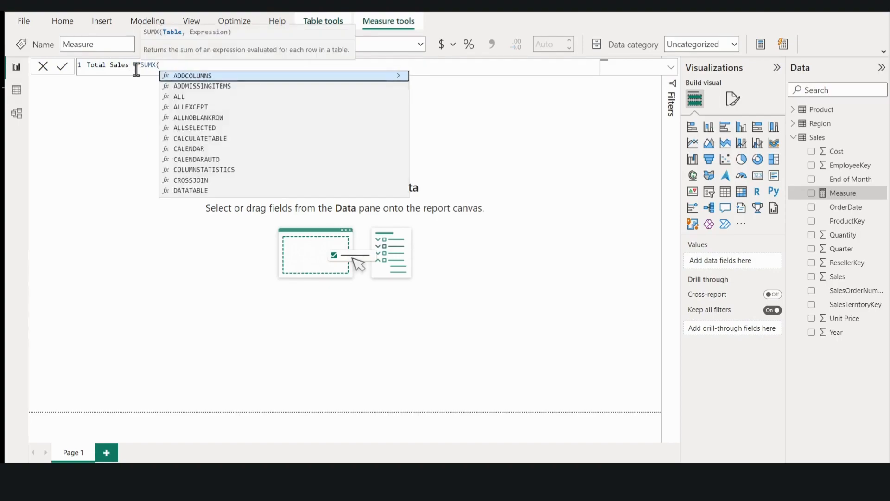
type("Sales, Sales")
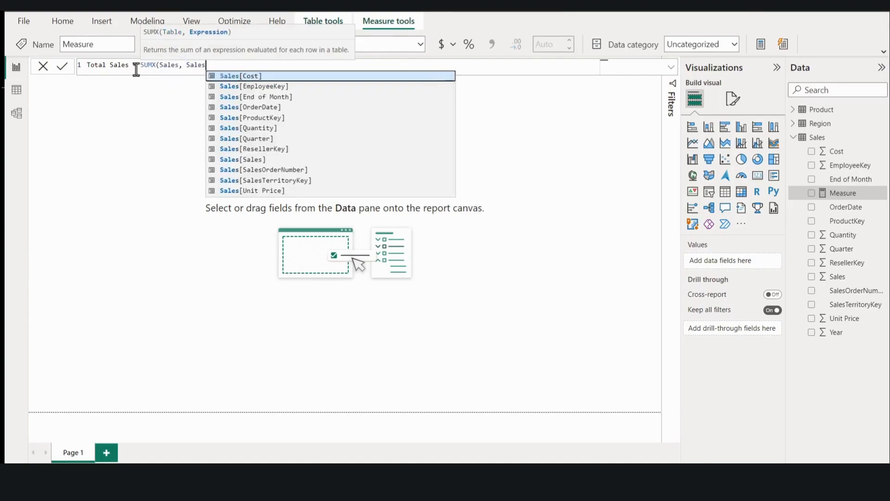
left_click(265, 129)
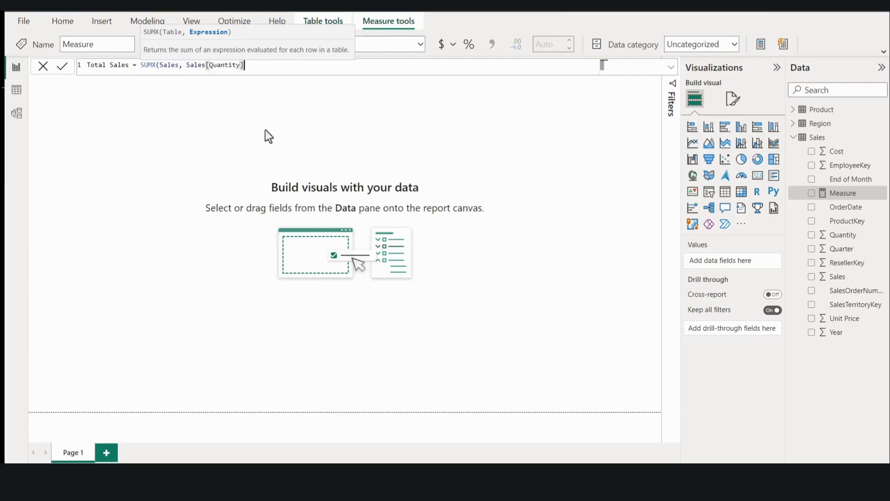
type("* un")
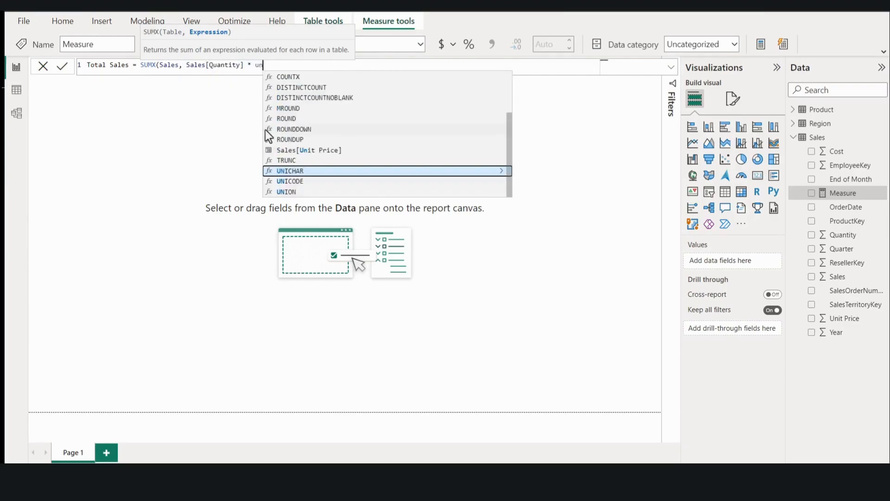
left_click(317, 150)
type(")")
key("Return")
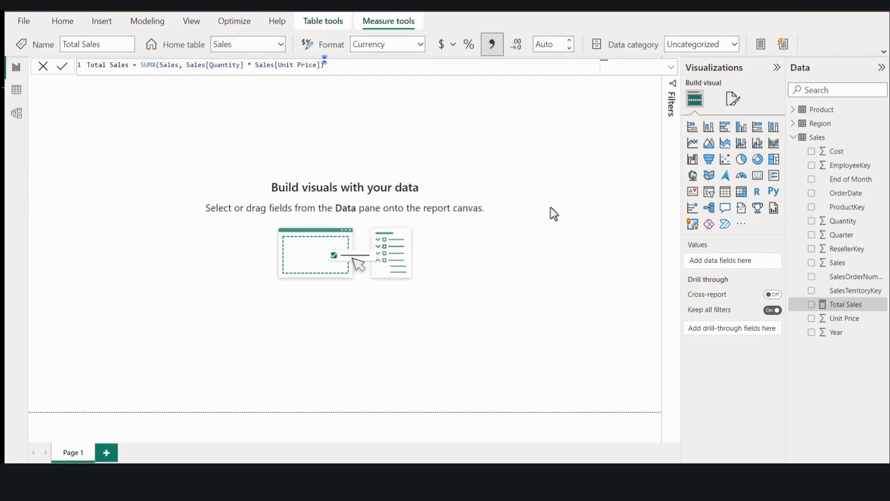
Create a measure in the Sales table: Total Cost = SUMX(Sales, Sales[Quantity] * RELATED('Product'[Standard Cost]))
left_click(882, 137)
left_click(812, 160)
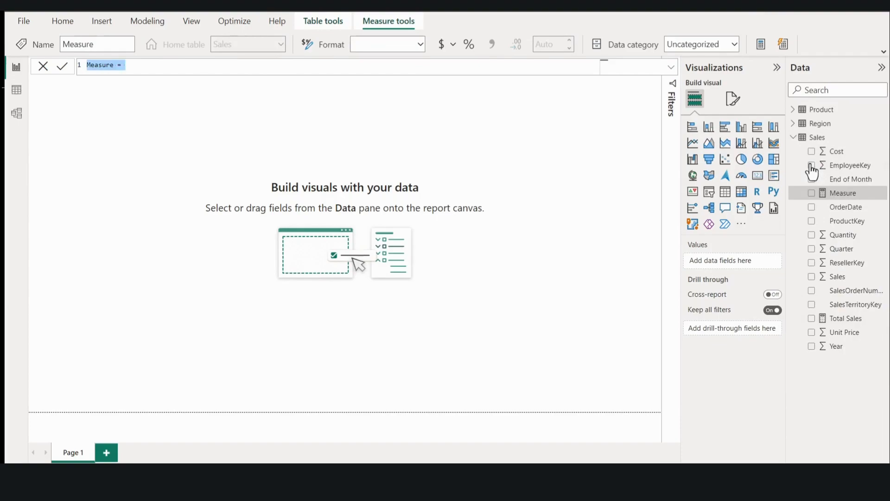
type("Total Co")
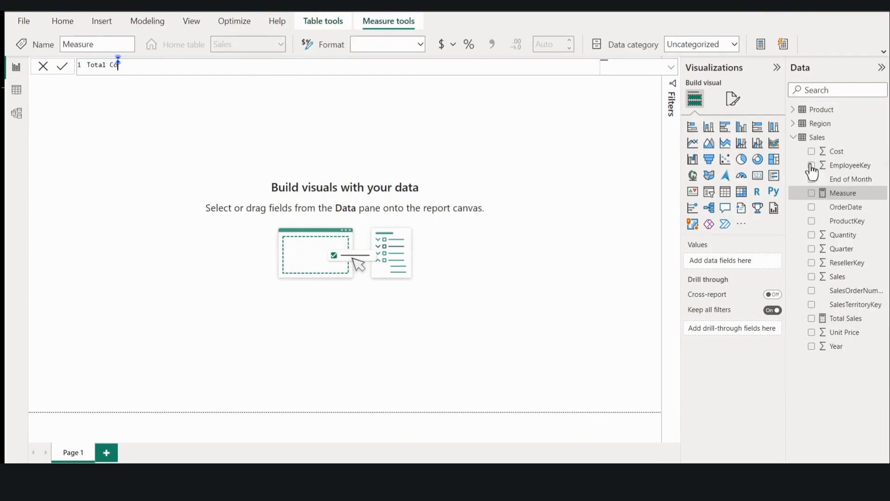
type("st = SUMX(")
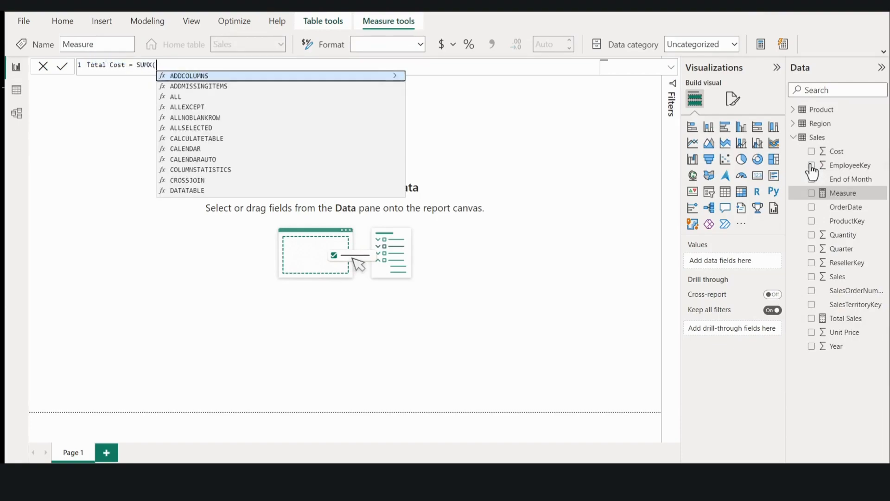
type("Sales")
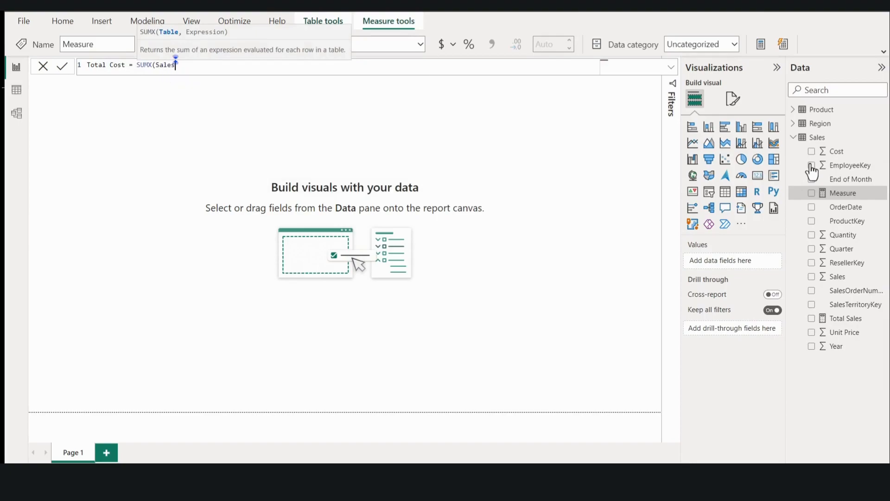
type(", sa")
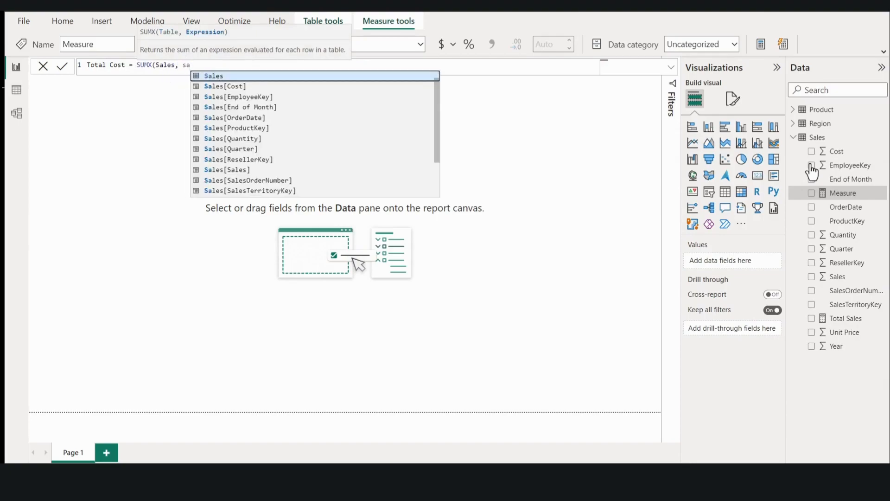
left_click(232, 138)
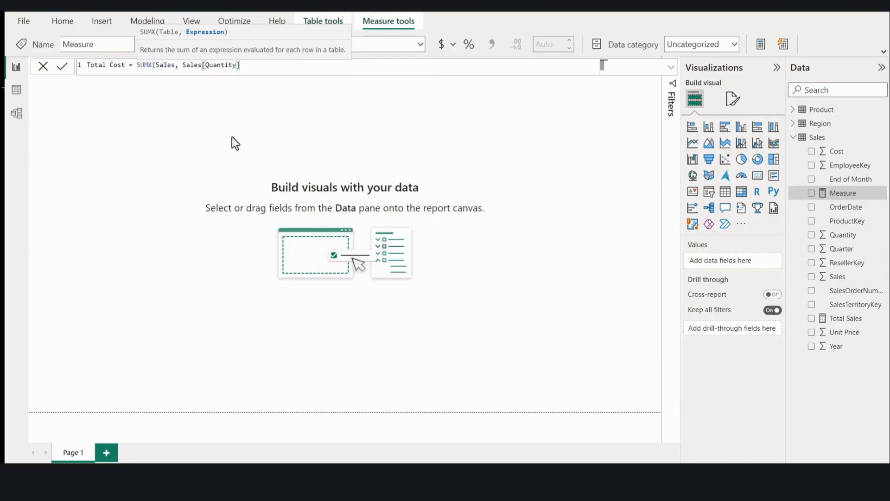
type("* RELATED(")
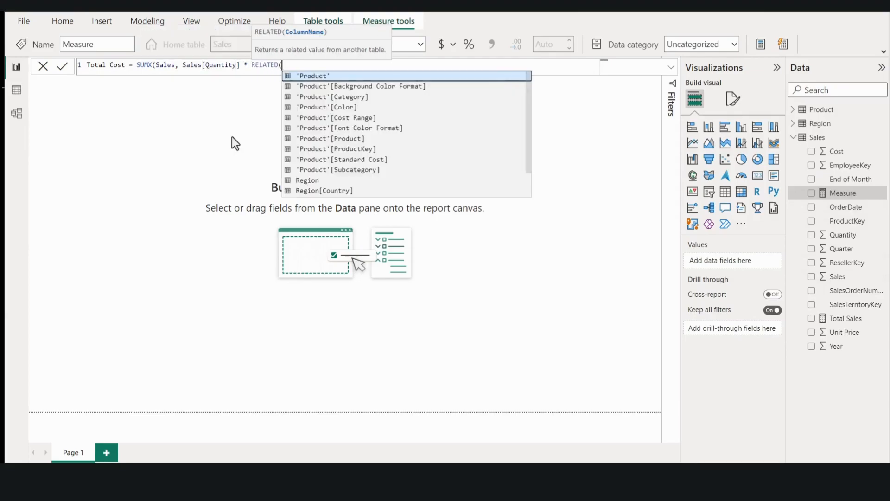
type("st")
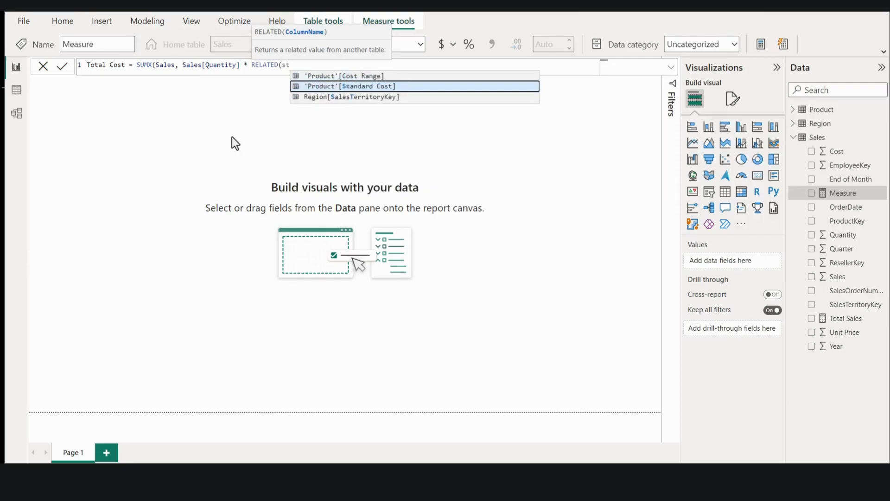
left_click(322, 86)
type(")")
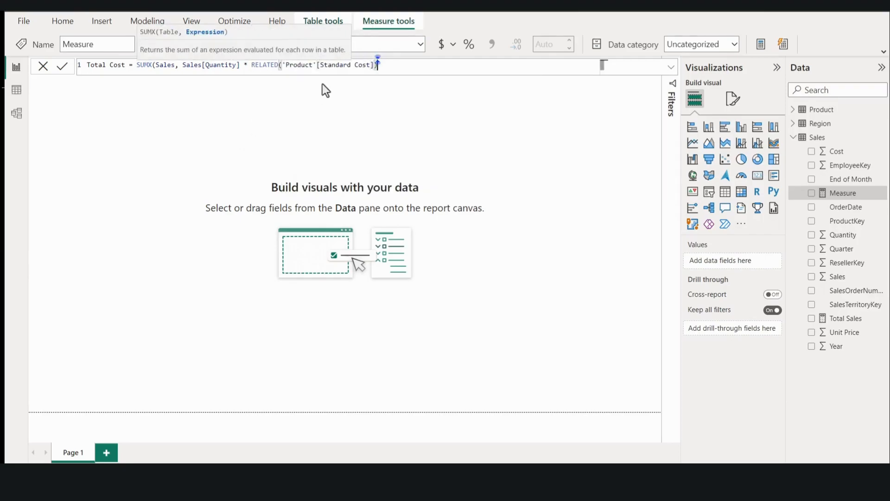
key("Return")
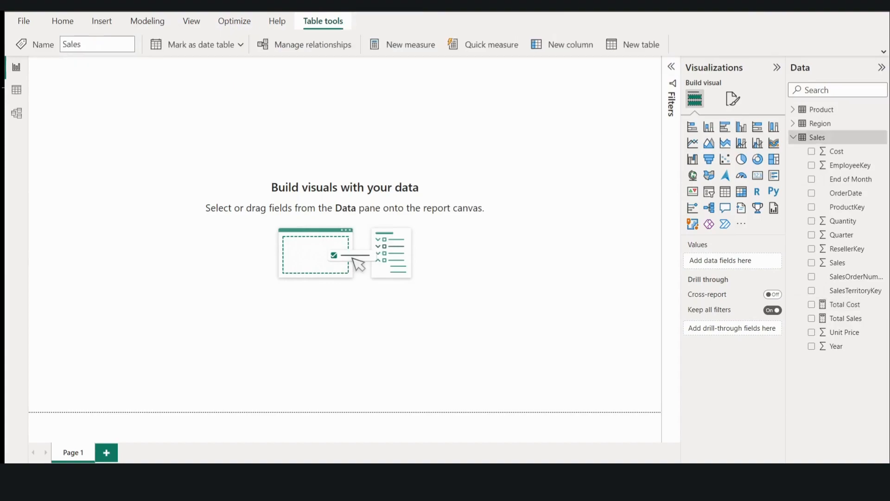
Create a measure in the Sales table: Total Orders = DISTINCTCOUNT(Sales[SalesOrderNumber])
left_click(880, 138)
left_click(840, 159)
type("To")
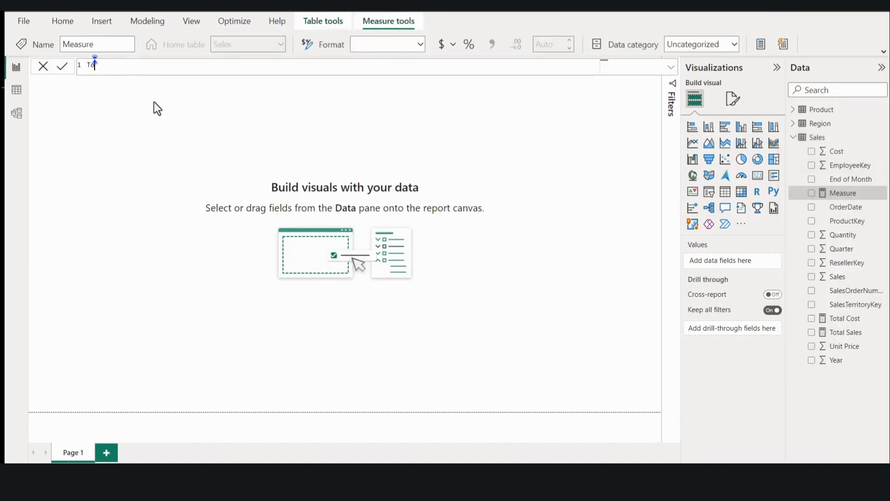
type("tal Orders = Dis")
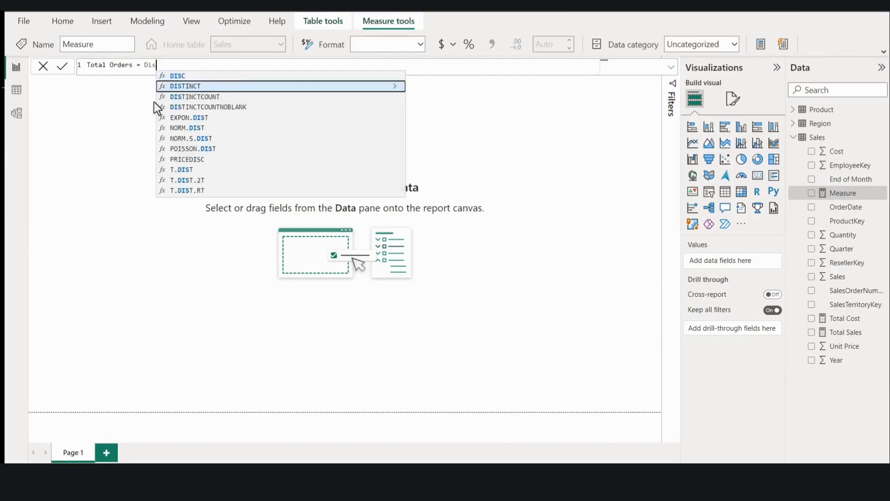
key("Down")
key("Tab")
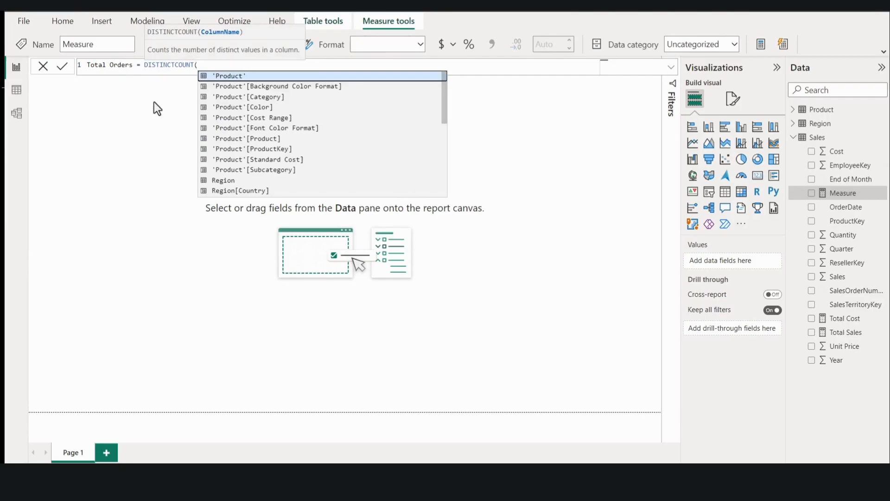
type("Sa")
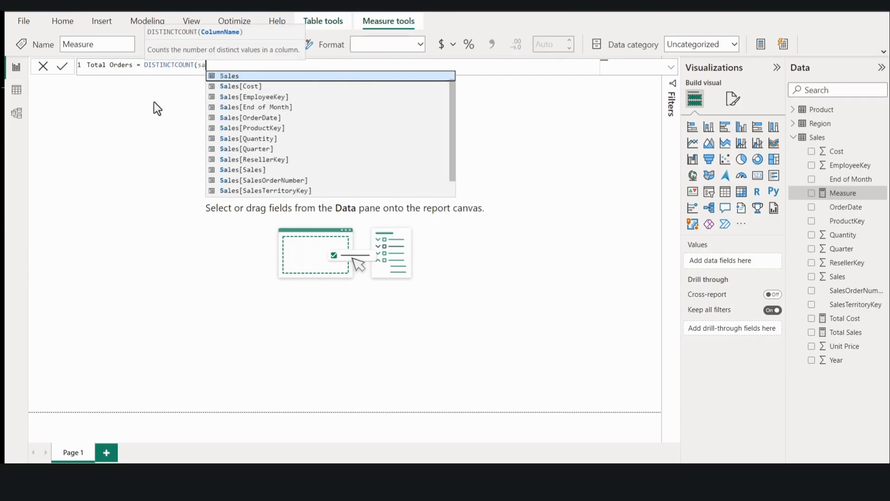
left_click(267, 182)
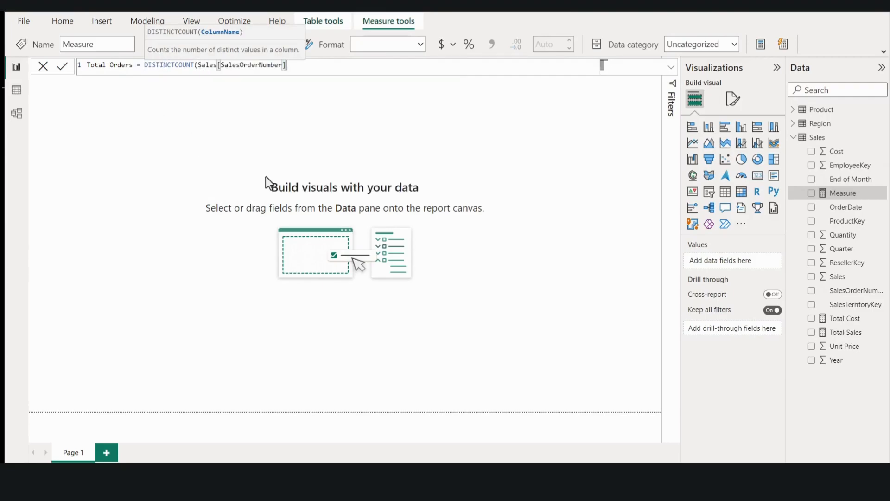
type(")")
key("Return")
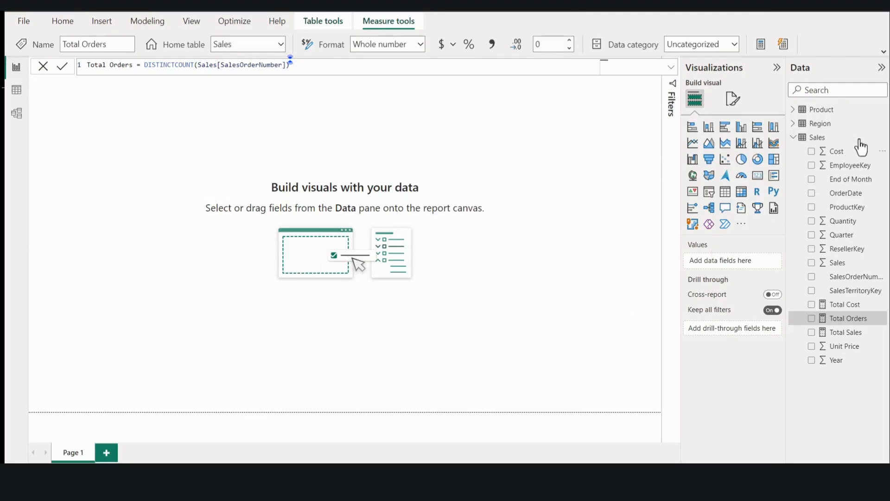
Create a measure in the Sales table: Total Quantity = SUM(Sales[Quantity])
left_click(881, 138)
left_click(816, 153)
type("To")
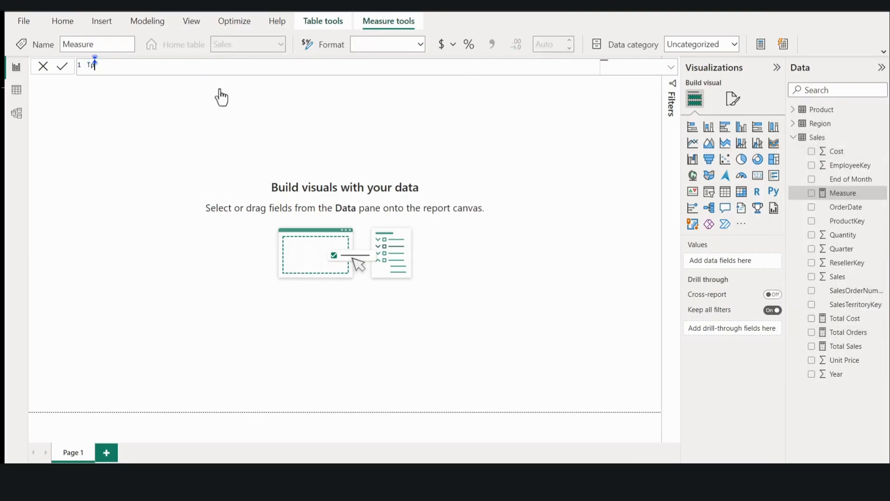
type("tal Quantity = Sum")
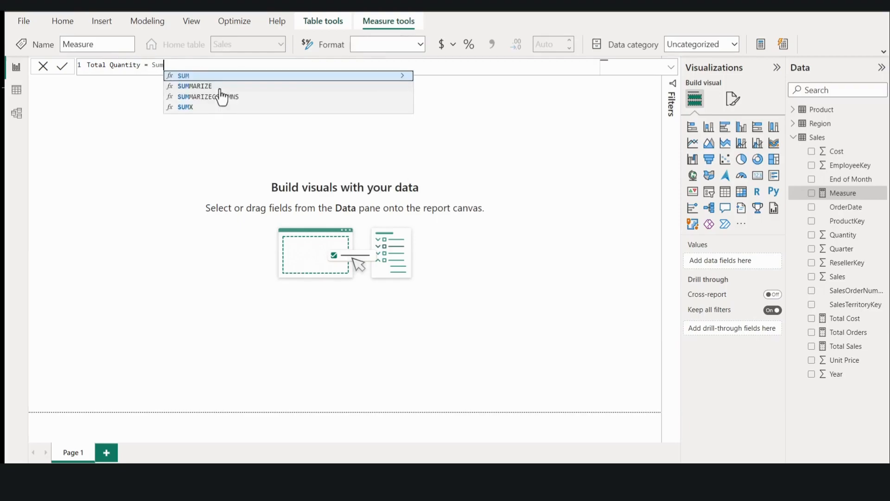
type("(q")
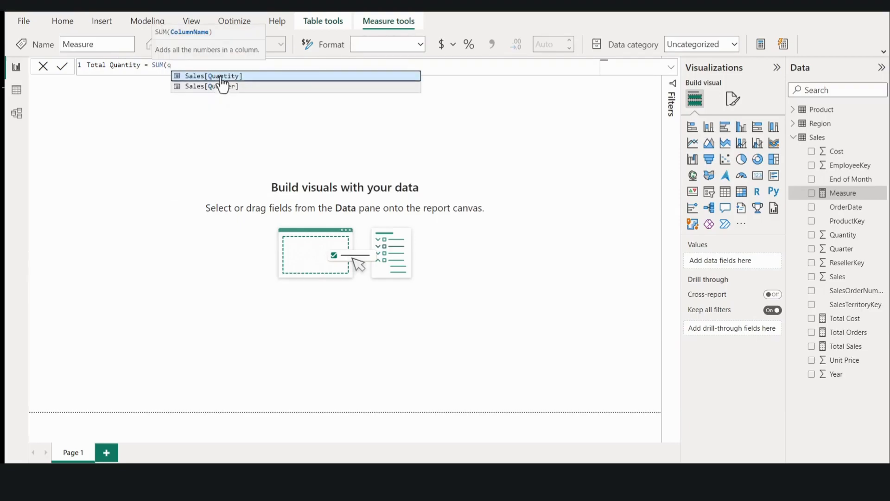
left_click(221, 75)
type(")")
key("Return")
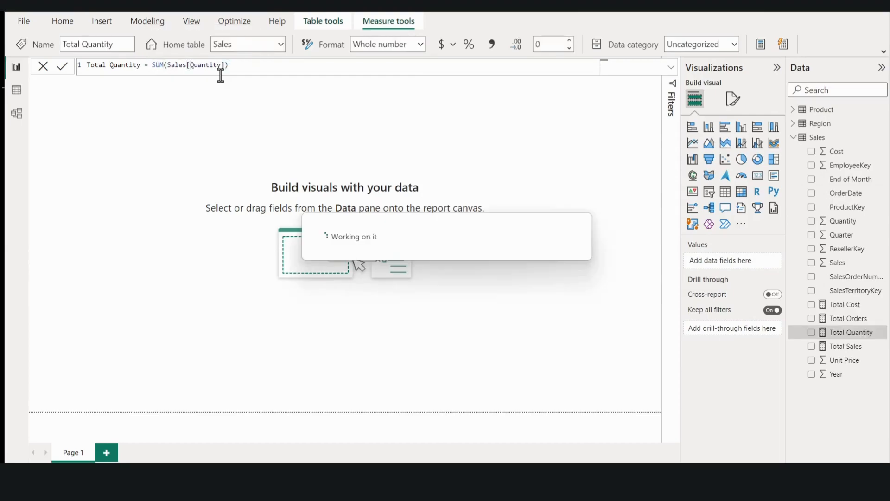
Create a measure in the Sales table: Total Profit/Loss = [Total Sales]-[Total Cost]
left_click(881, 135)
left_click(835, 157)
type("Tot")
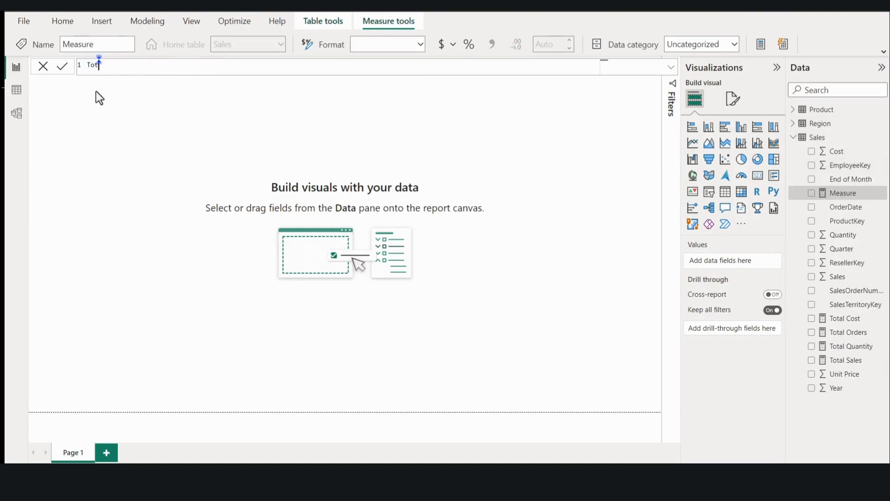
type("al Profit = sum")
key("BackSpace")
key("BackSpace")
key("BackSpace")
key("BackSpace")
key("BackSpace")
type("Loss = Tot")
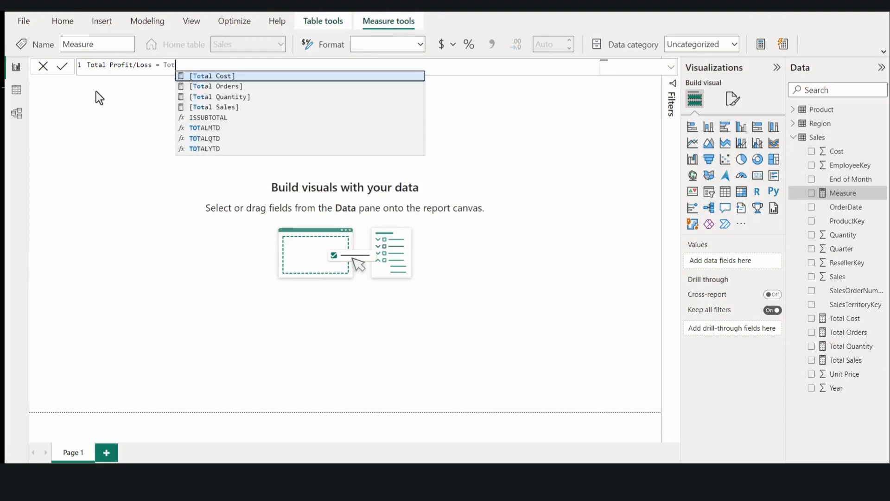
key("Down")
key("Down")
key("Down")
key("Tab")
type("-tota")
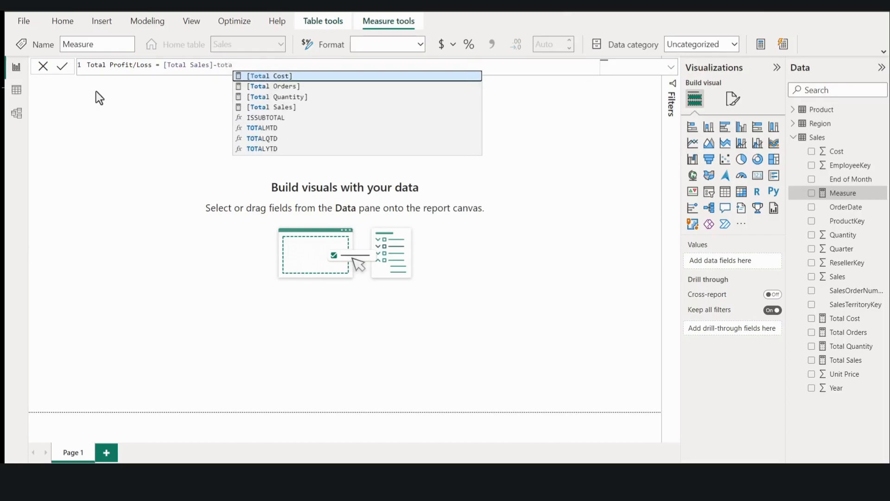
key("Tab")
Create a measure in the Sales table, Profit Margin = ([Total Sales]-[Total Cost])/[Total Sales], and format it as a percentage
left_click(877, 319)
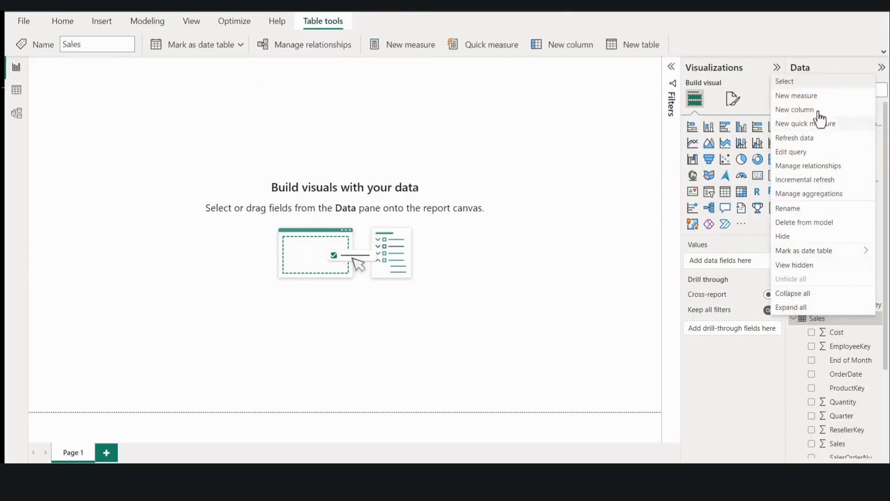
left_click(797, 96)
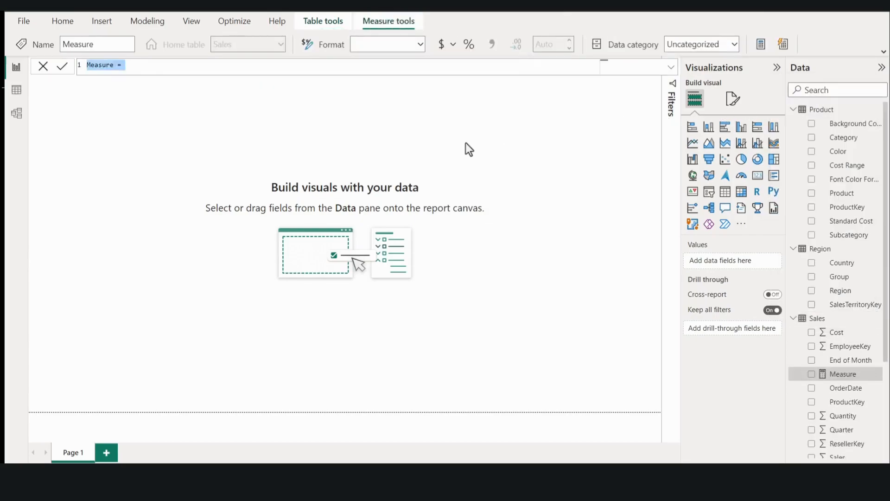
type("Profi")
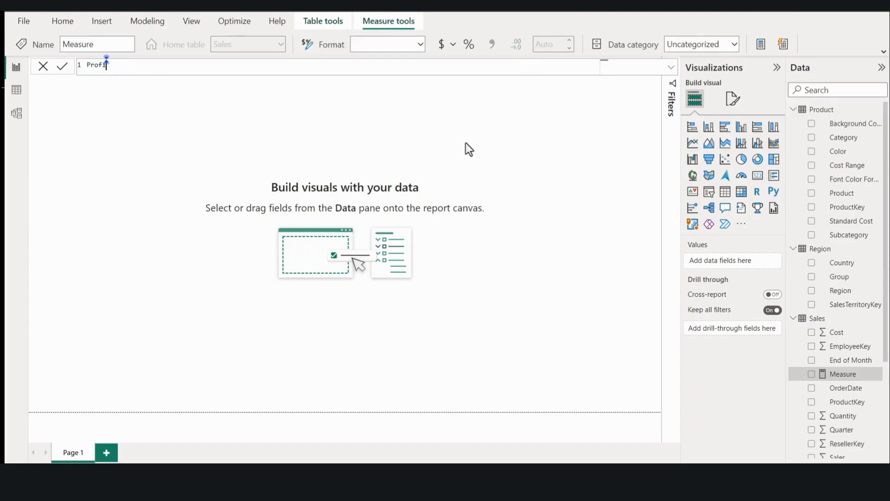
type("t Margin = (tot")
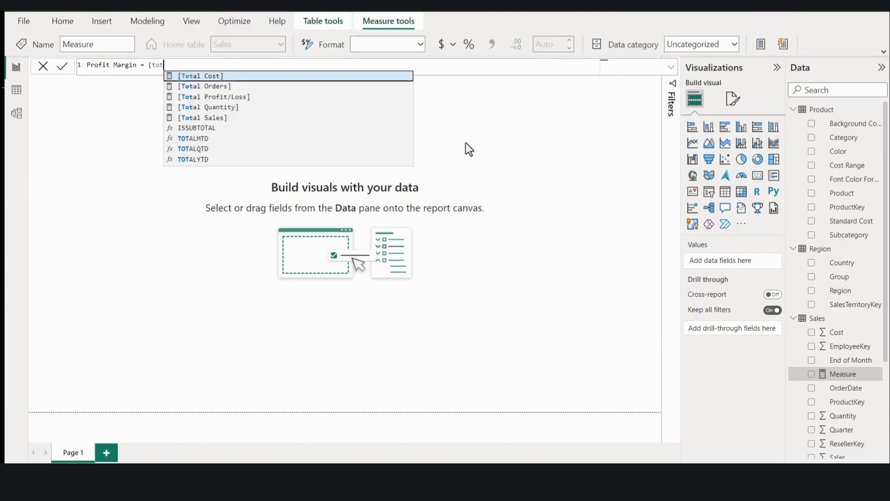
type("a")
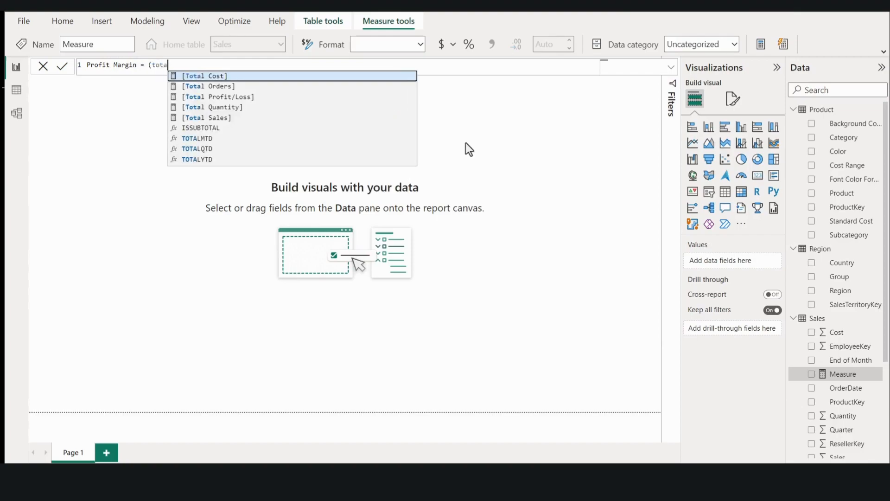
left_click(228, 118)
type("-tot")
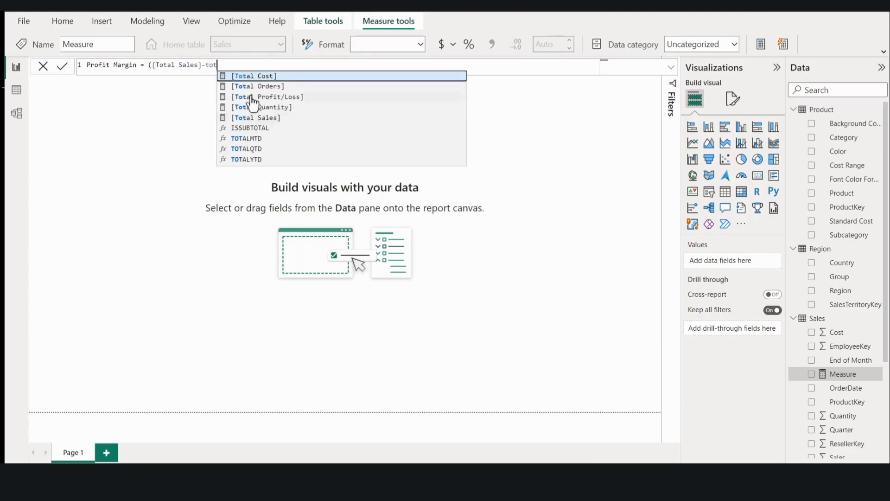
left_click(254, 76)
type(")")
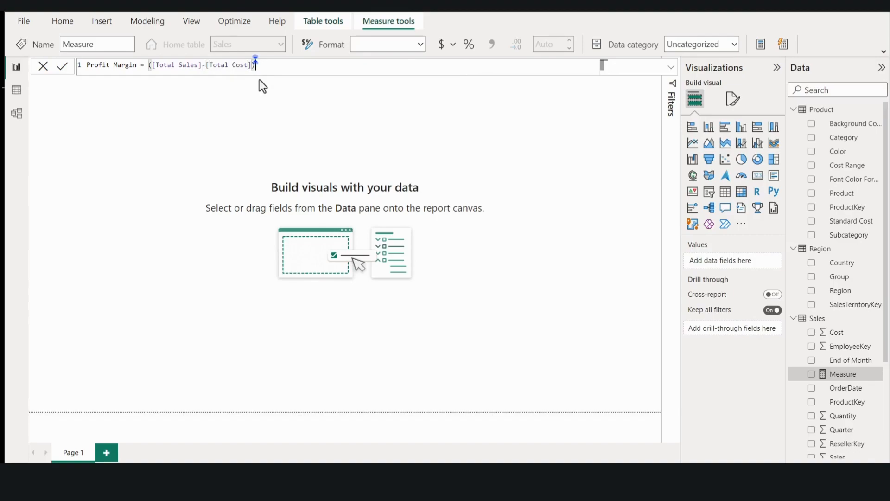
type("/tot")
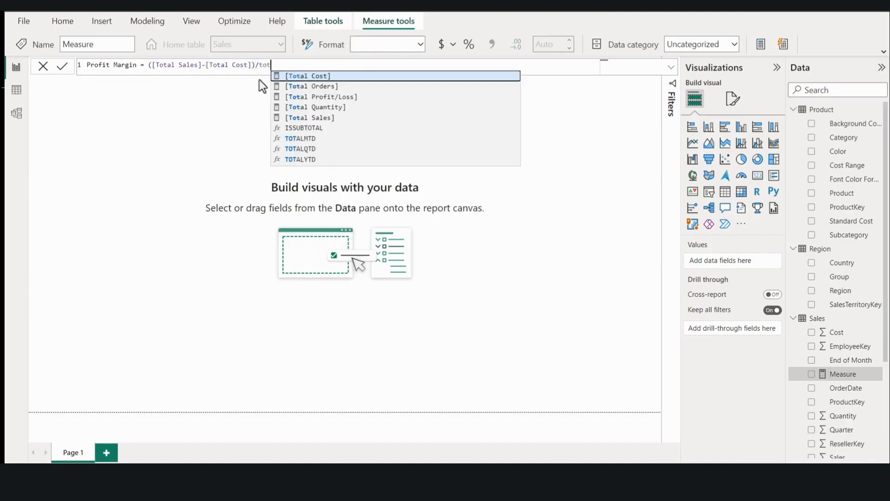
left_click(308, 117)
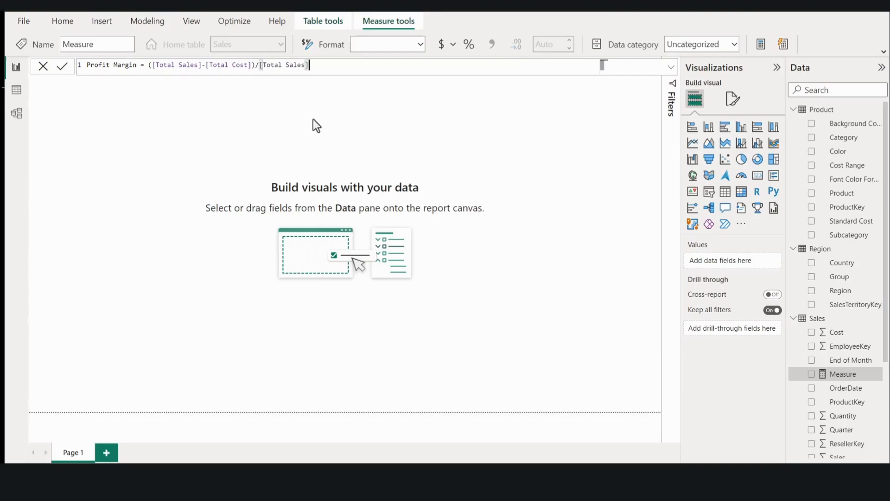
key("Return")
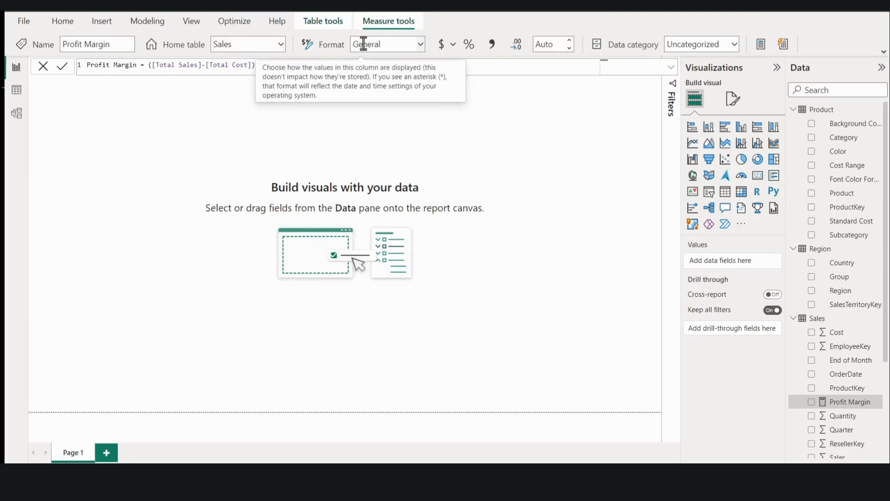
left_click(469, 46)
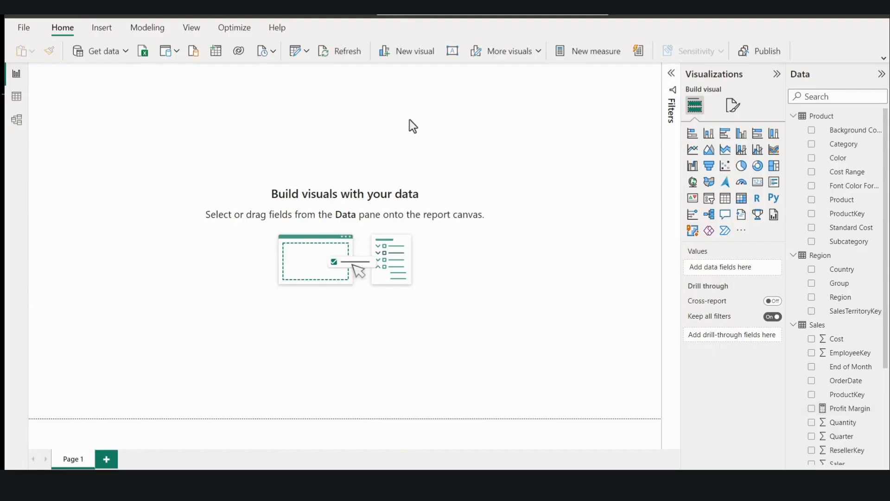
Add a wide, short text box in the page's upper-left corner reading "Adventure Works Cycles | Sales Report"
left_click(104, 13)
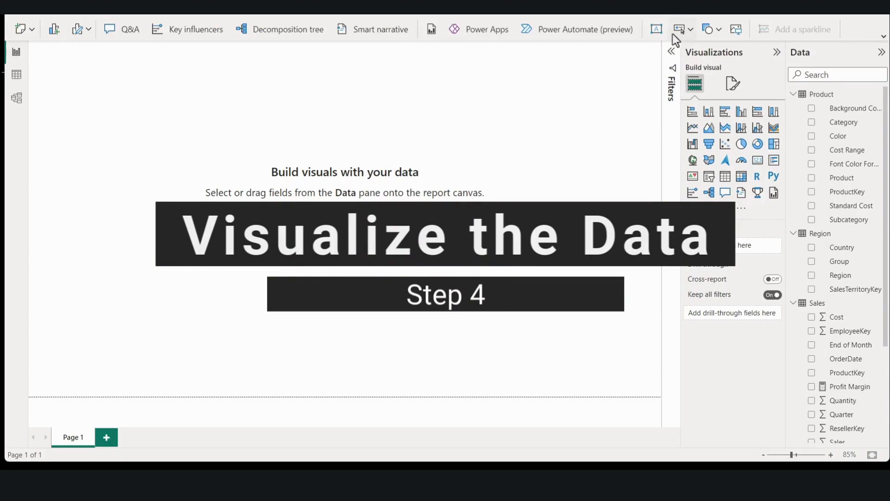
left_click(656, 31)
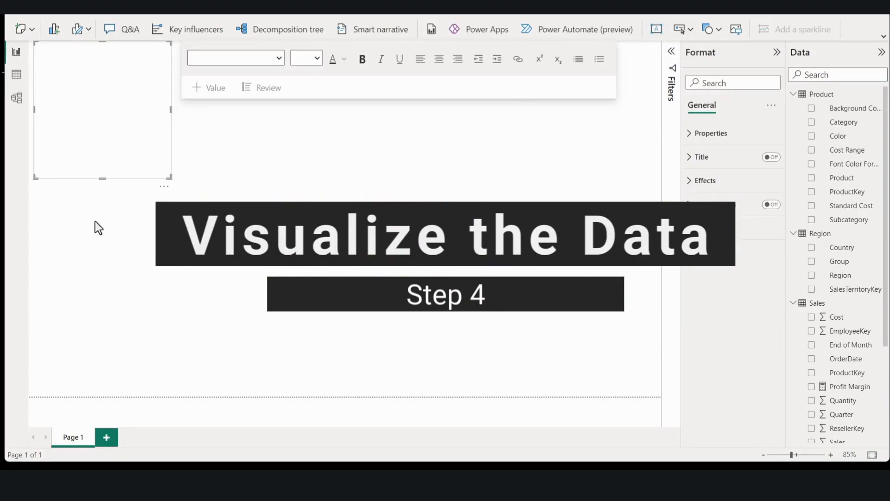
left_click_drag(167, 176, 254, 87)
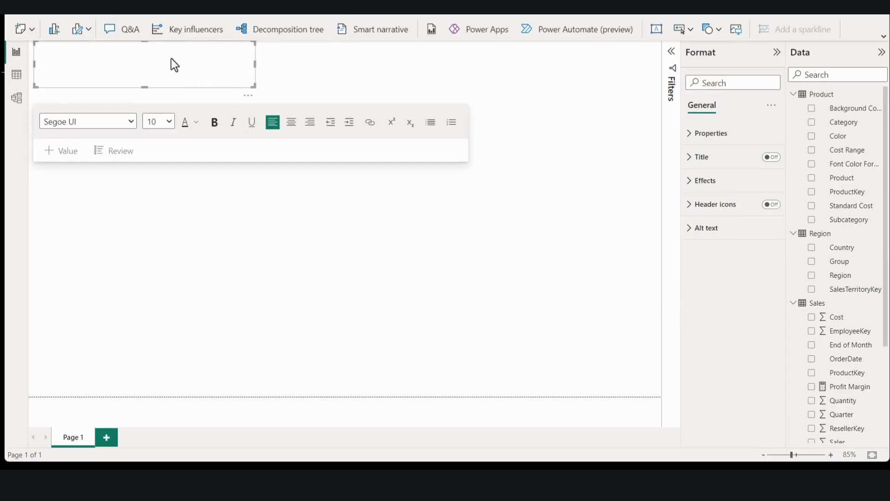
type("Adventure Works Cycles | Sales Report")
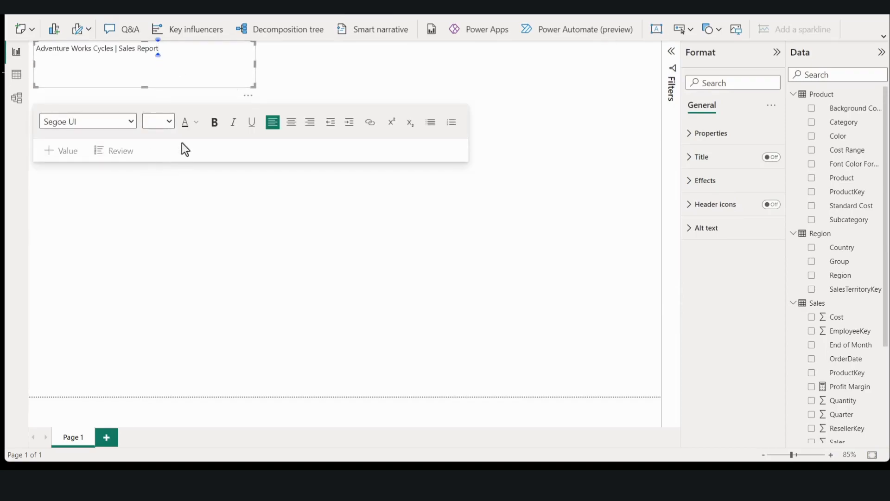
Set the report title's font size to 20 and widen its text box so the title fits on one line
left_click(169, 122)
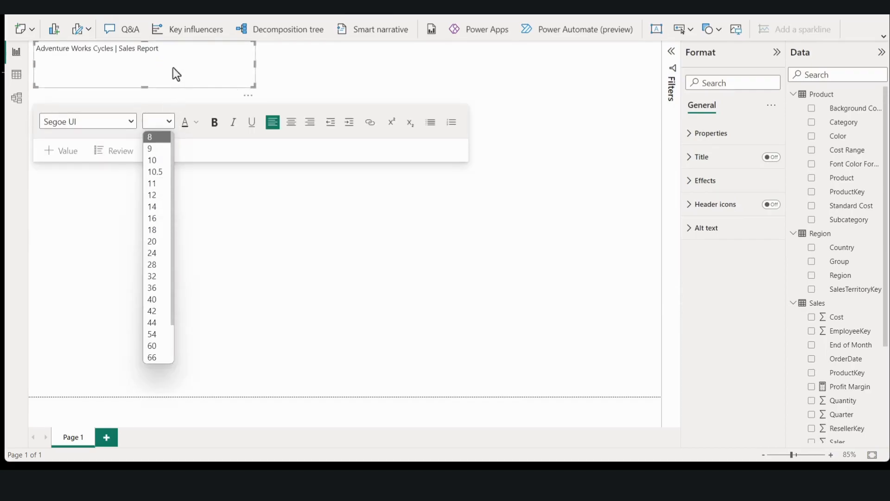
left_click(162, 49)
left_click_drag(163, 48, 33, 50)
left_click(169, 122)
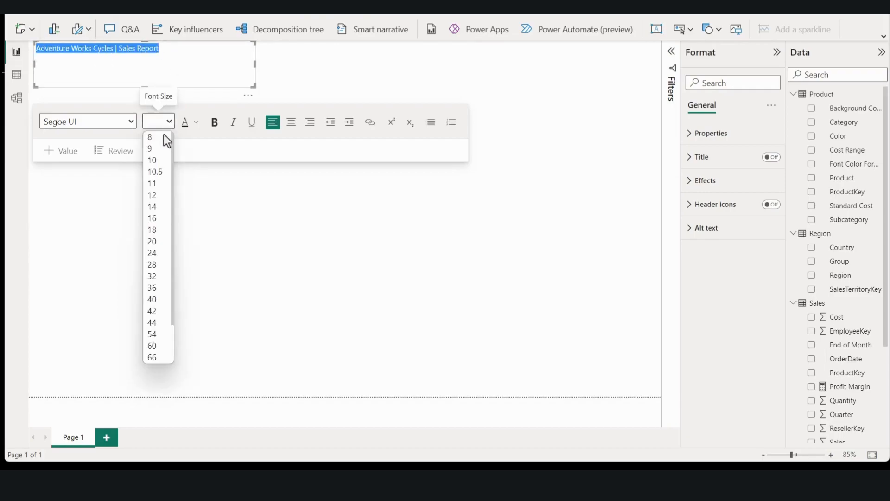
left_click(153, 242)
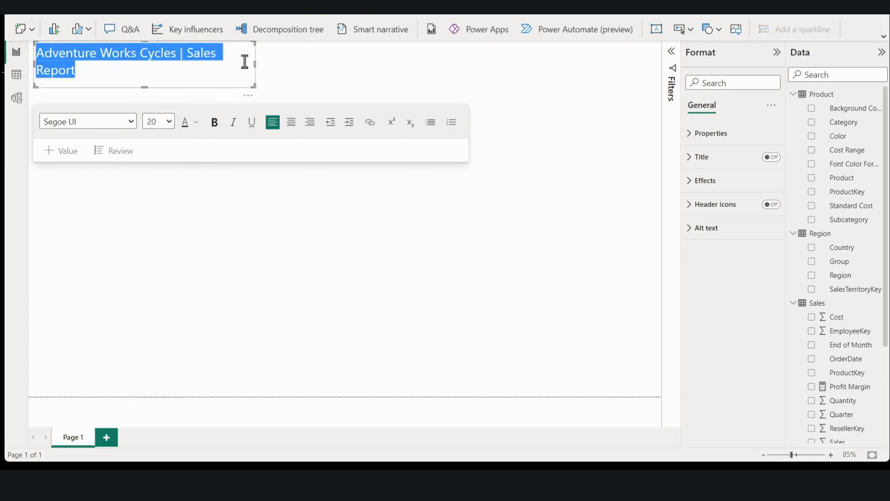
left_click_drag(254, 63, 274, 62)
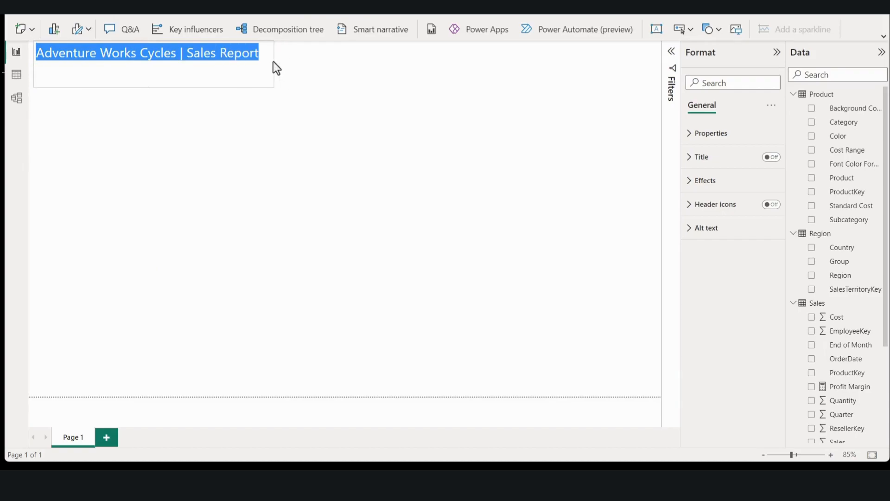
left_click(334, 64)
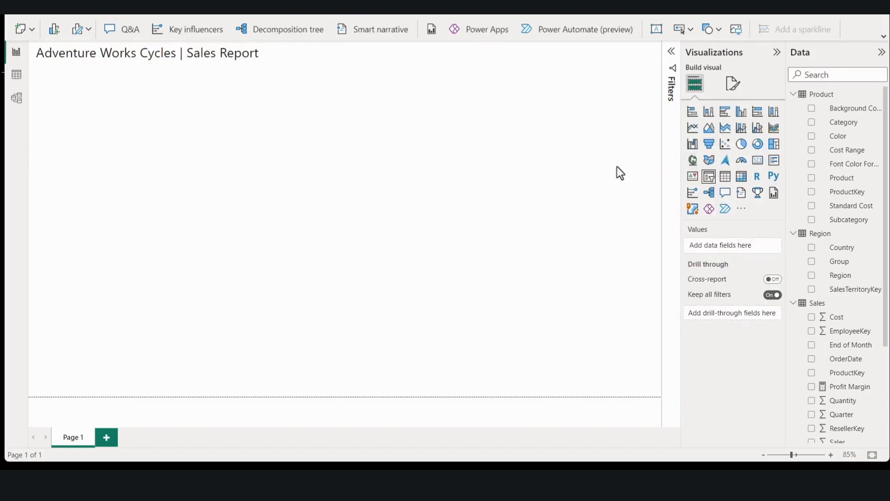
Add an empty slicer to the page, shrink it and place it in the page's upper-right corner, level with the title
left_click(177, 233)
left_click(713, 183)
left_click_drag(258, 168, 559, 99)
left_click_drag(422, 114, 506, 80)
Add an empty card visual, place it just below the report title and shrink it to about half the title's width
left_click(153, 120)
left_click(758, 160)
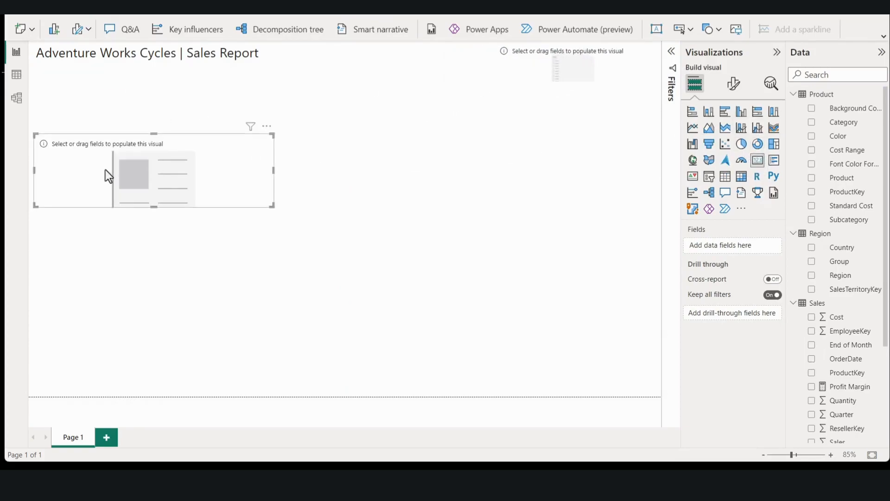
left_click_drag(107, 175, 107, 128)
left_click_drag(273, 160, 142, 141)
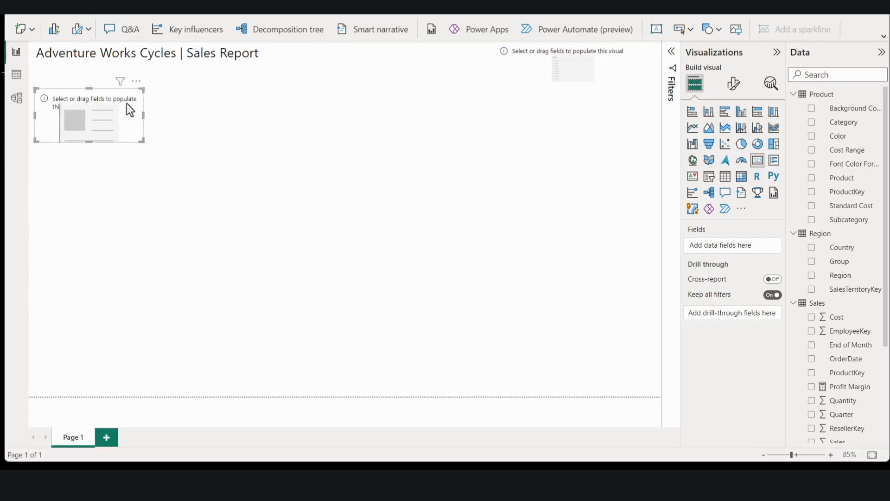
Duplicate the empty card four times and spread the copies out to form a row of five cards below the title
key("ctrl+c")
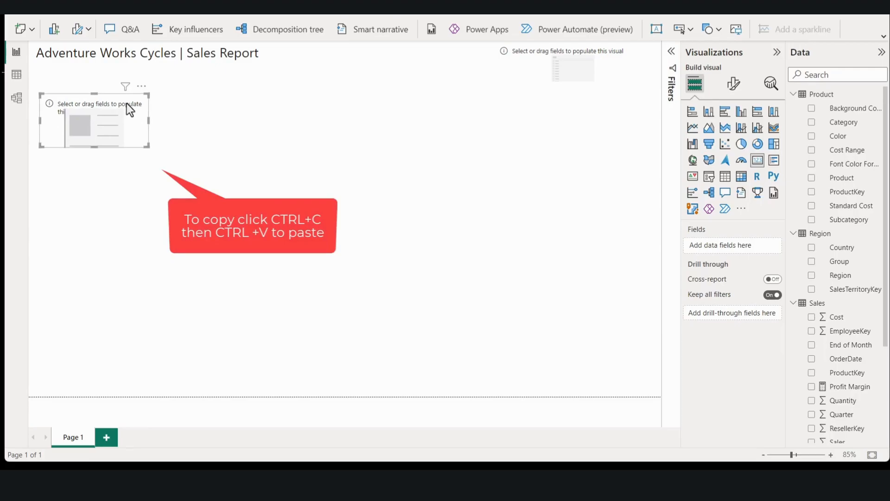
key("ctrl+v")
key("ctrl+v")
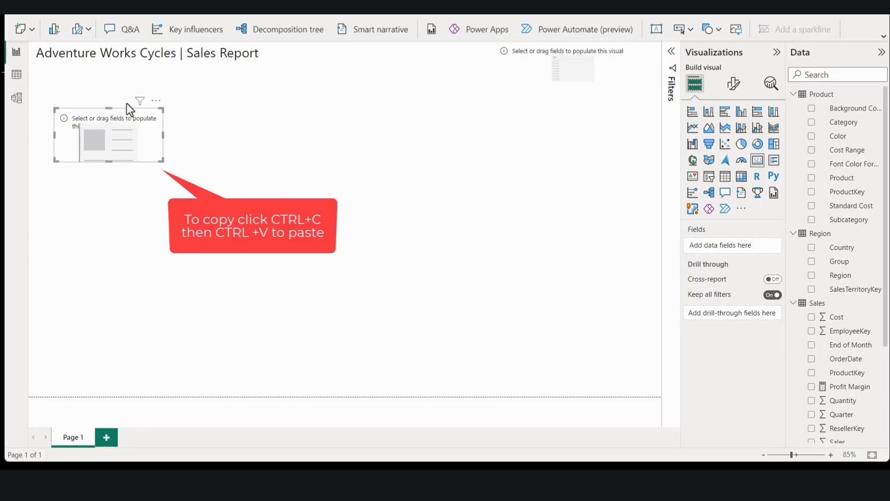
left_click_drag(128, 126, 453, 136)
left_click_drag(112, 130, 555, 146)
left_click(131, 248)
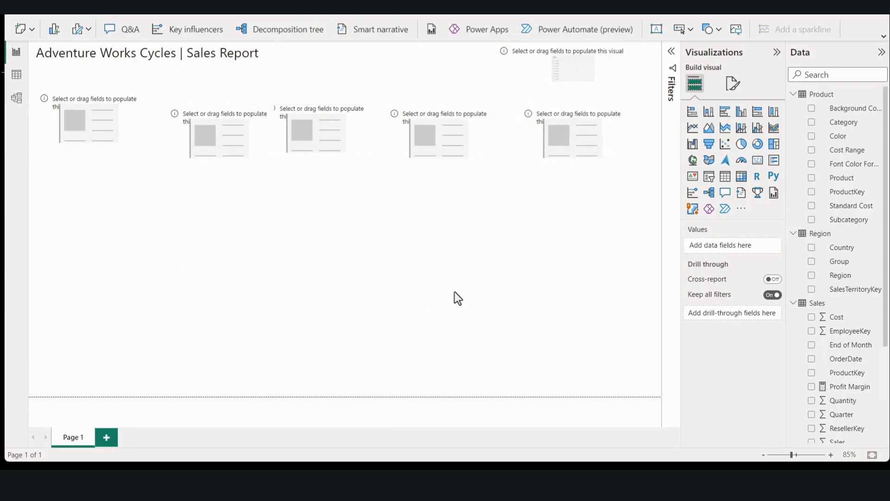
Add an empty clustered bar chart below the cards and widen it to span roughly the first two and a half cards
left_click(725, 111)
left_click_drag(123, 237, 322, 234)
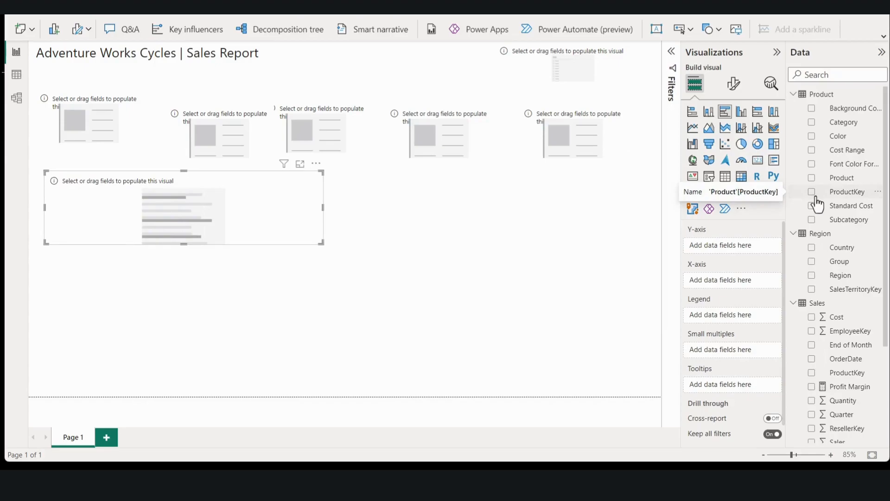
left_click(510, 219)
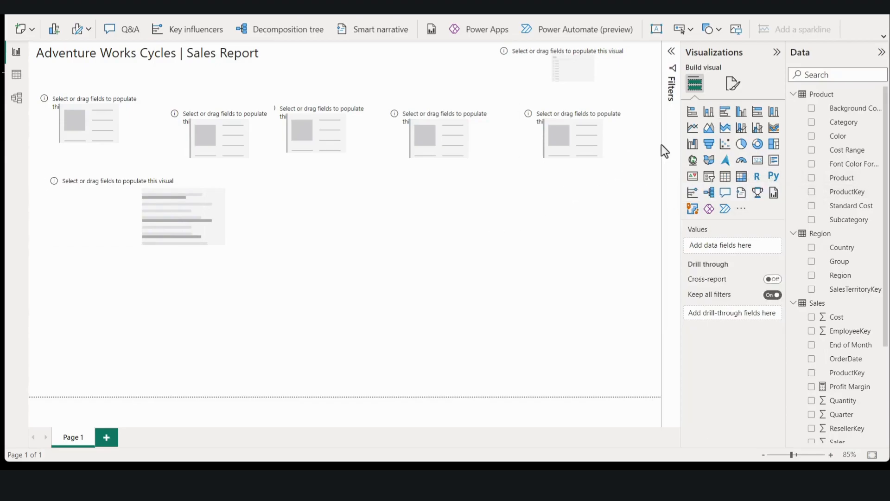
Add an empty line chart below the bar chart and extend its height down to near the page's lower edge
left_click(692, 132)
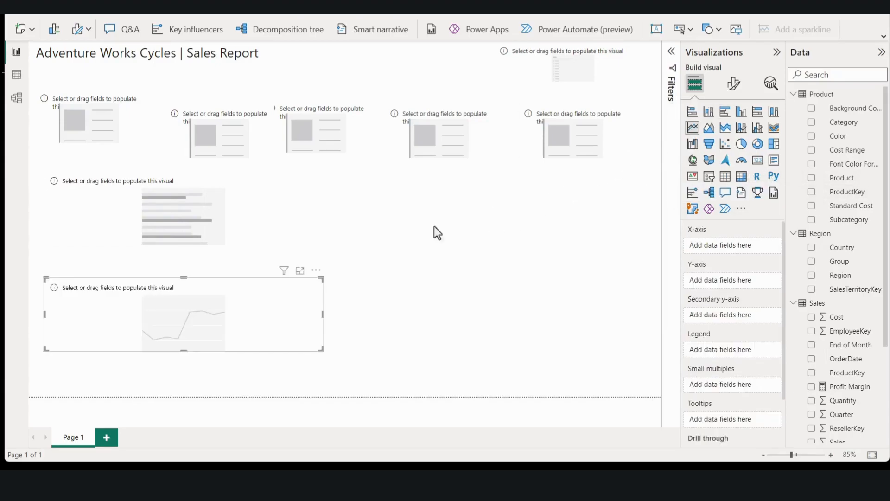
left_click(188, 281)
left_click(185, 284)
left_click_drag(181, 278, 144, 299)
left_click_drag(188, 366, 179, 377)
left_click(395, 292)
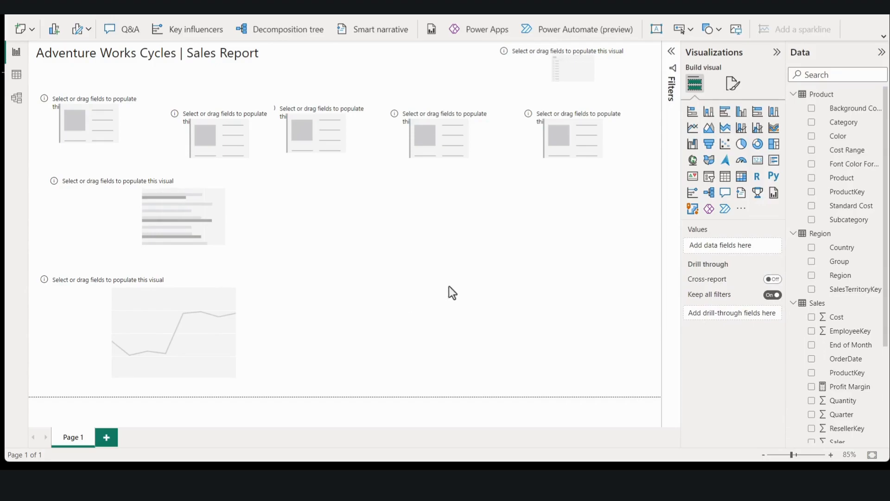
Add an empty map visual beside the bar and line charts and enlarge it to fill the remaining space under the cards
left_click(693, 160)
left_click_drag(416, 288, 377, 203)
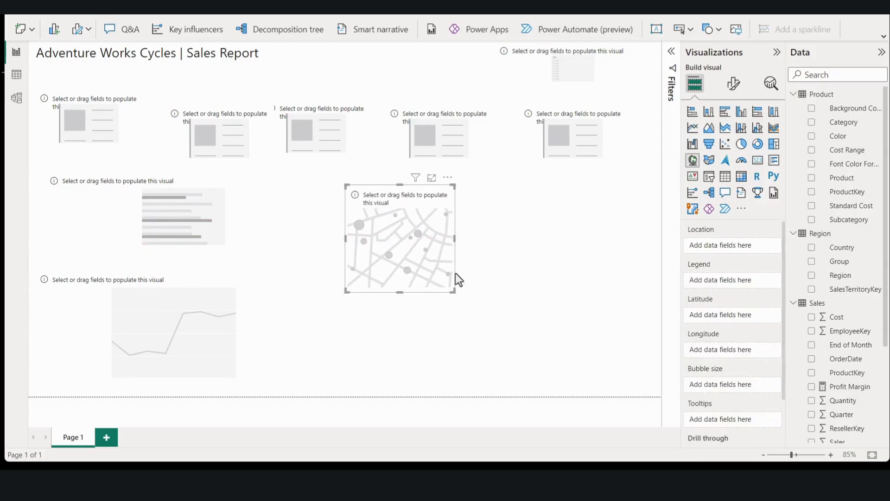
left_click_drag(452, 290, 649, 379)
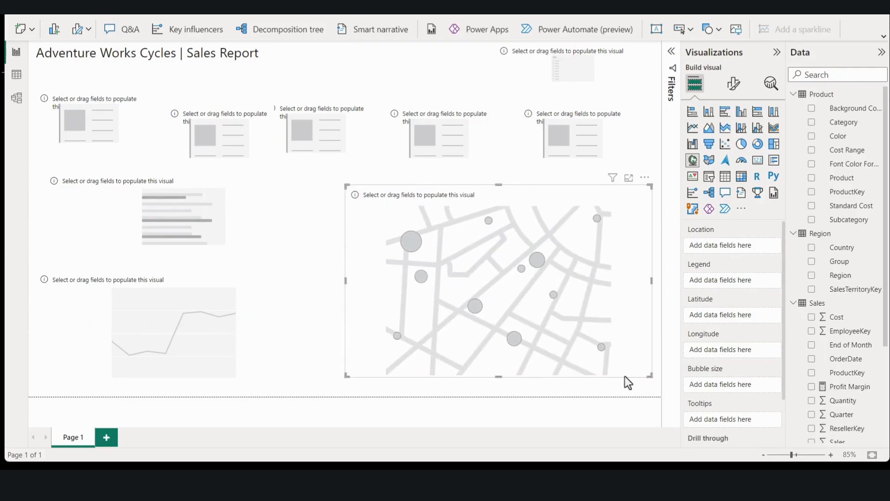
left_click(305, 261)
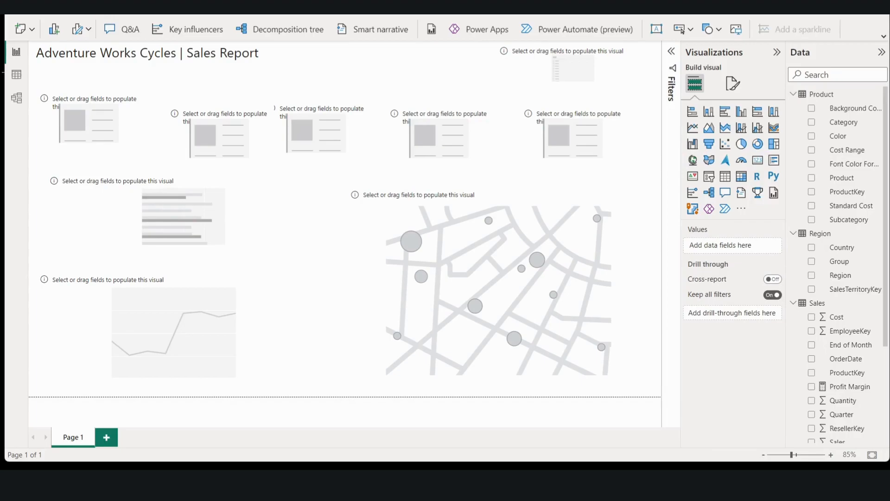
Fill the slicer with the Sales table's OrderDate field and narrow it from its inner side
left_click(585, 64)
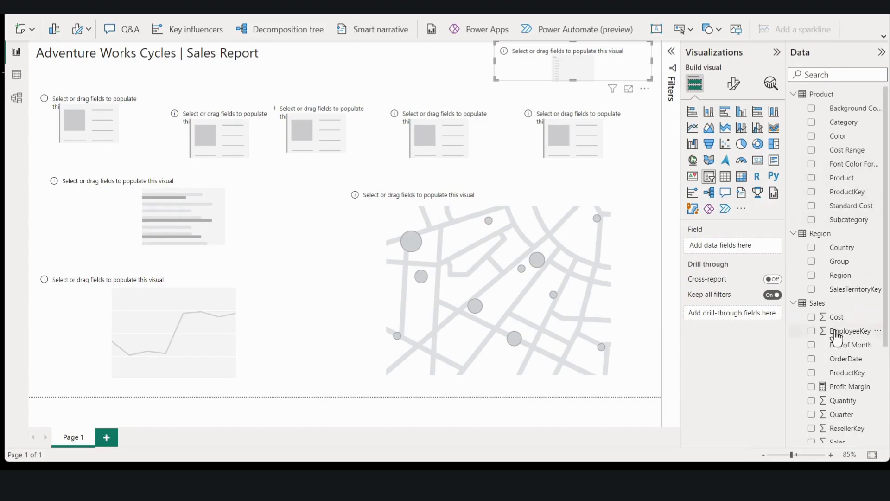
scroll(837, 337, "down", 3)
left_click(849, 252)
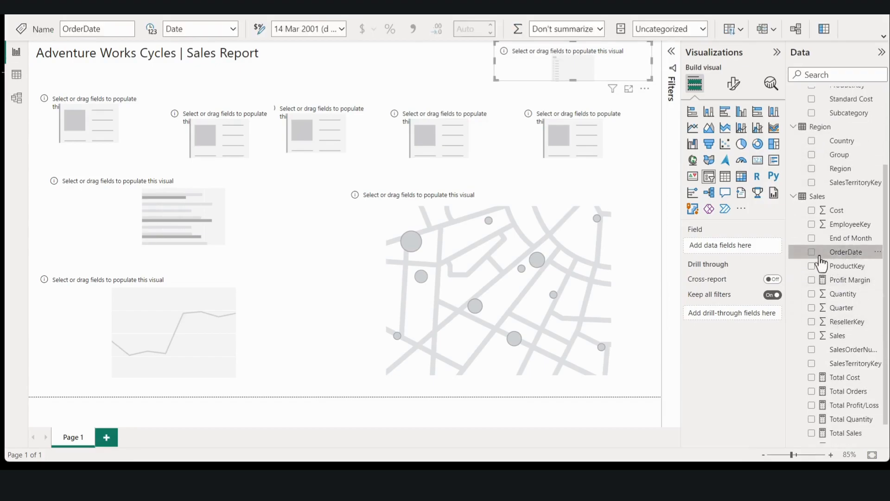
left_click(812, 253)
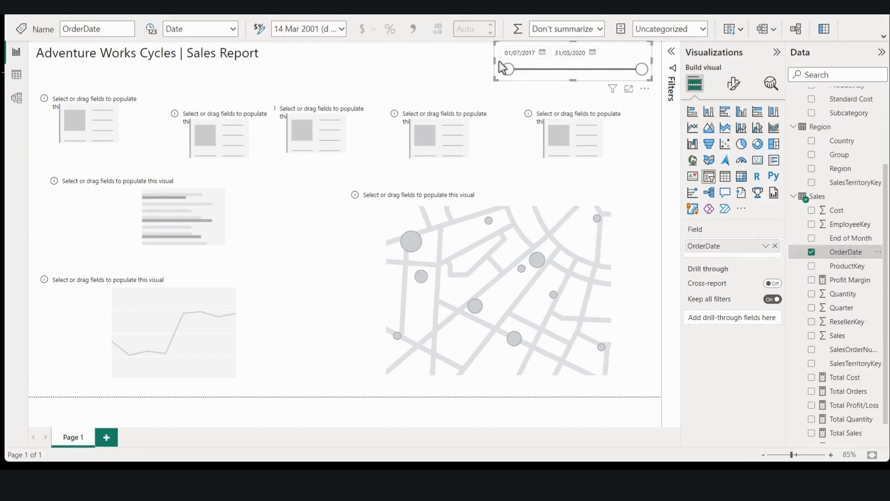
left_click_drag(493, 60, 524, 60)
Fill the five cards, in order, with the measures Total Sales, Total Profit/Loss, Profit Margin, Total Orders and Total Quantity
left_click(102, 138)
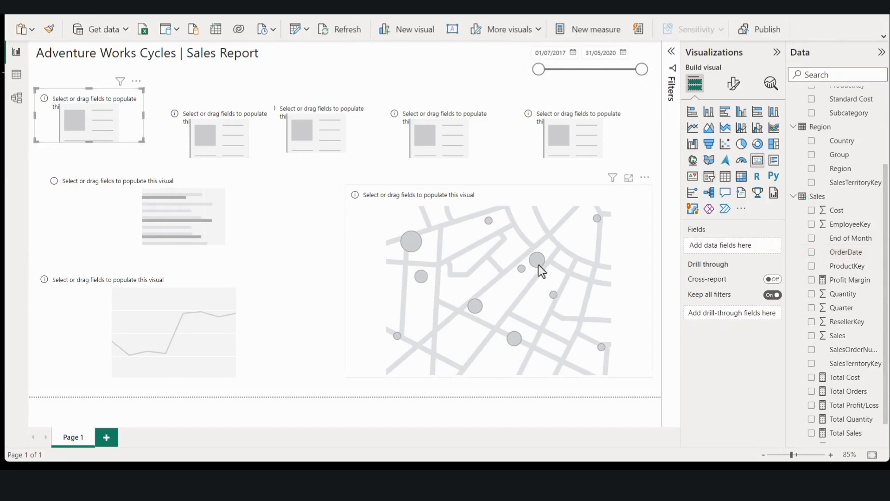
left_click(812, 432)
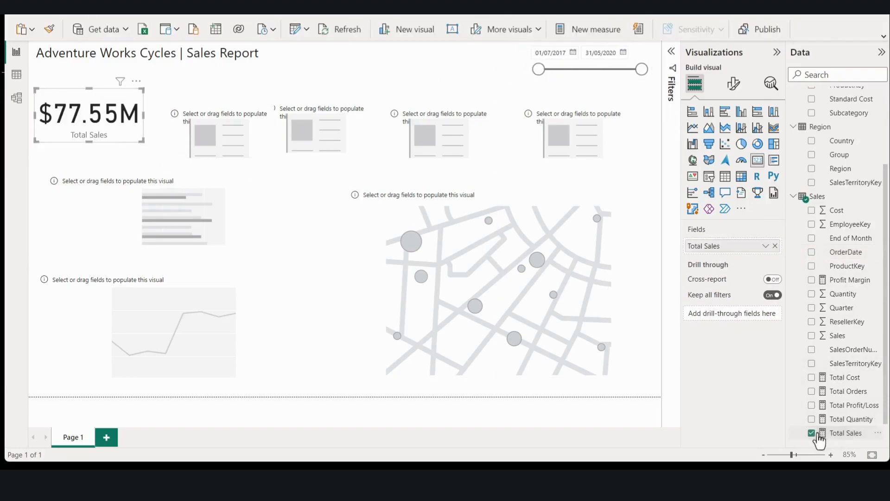
left_click(199, 107)
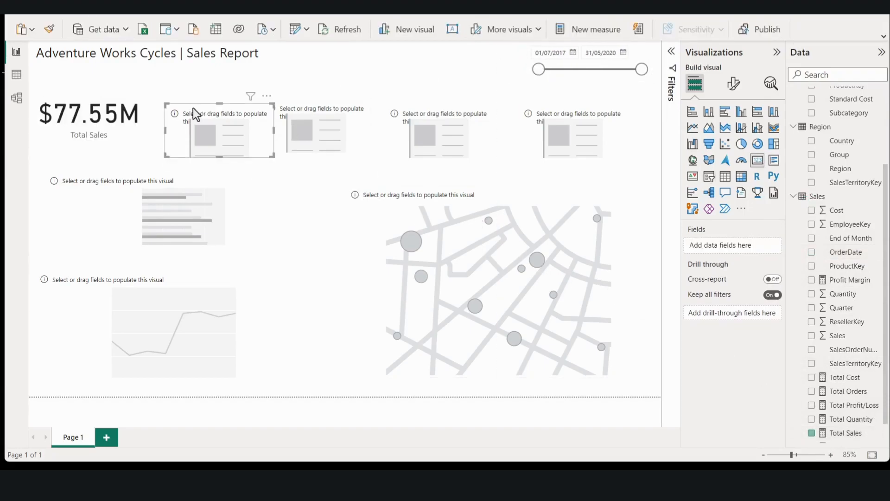
left_click(812, 405)
left_click(317, 137)
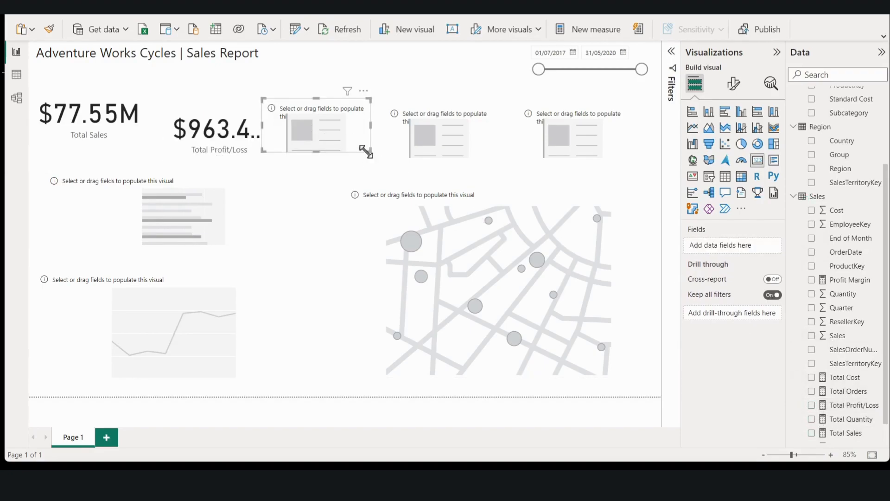
left_click(822, 282)
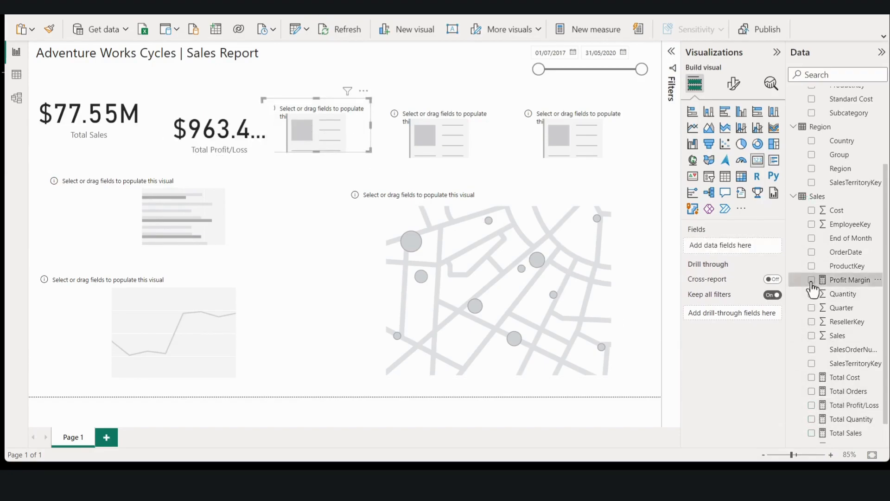
left_click(443, 137)
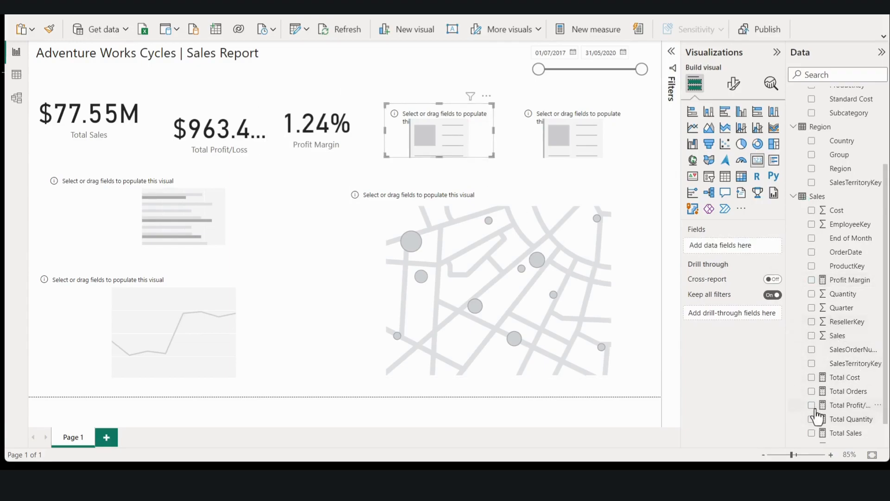
left_click(813, 391)
left_click(574, 123)
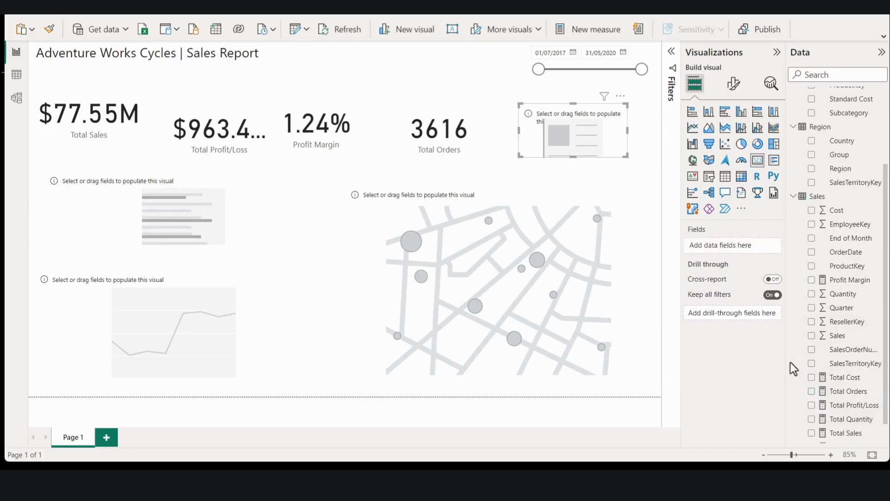
left_click(812, 419)
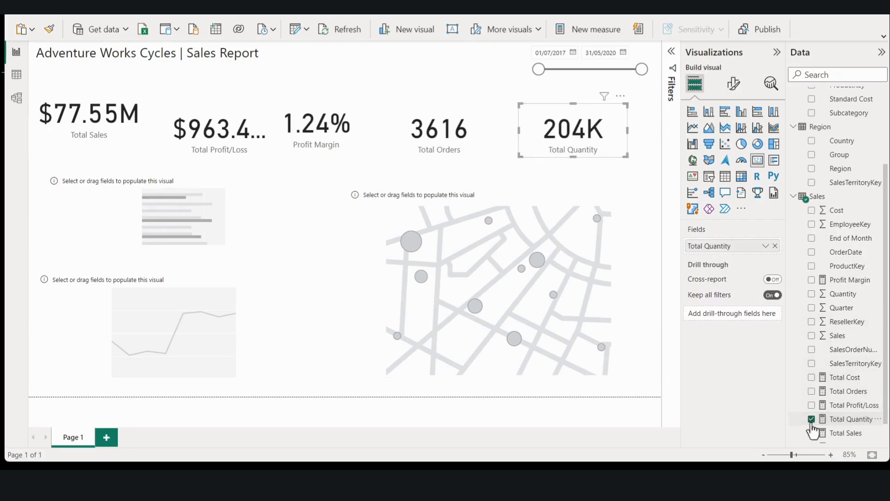
Fill the bar chart with Total Sales on the X-axis and the Product table's Category on the Y-axis
left_click(259, 189)
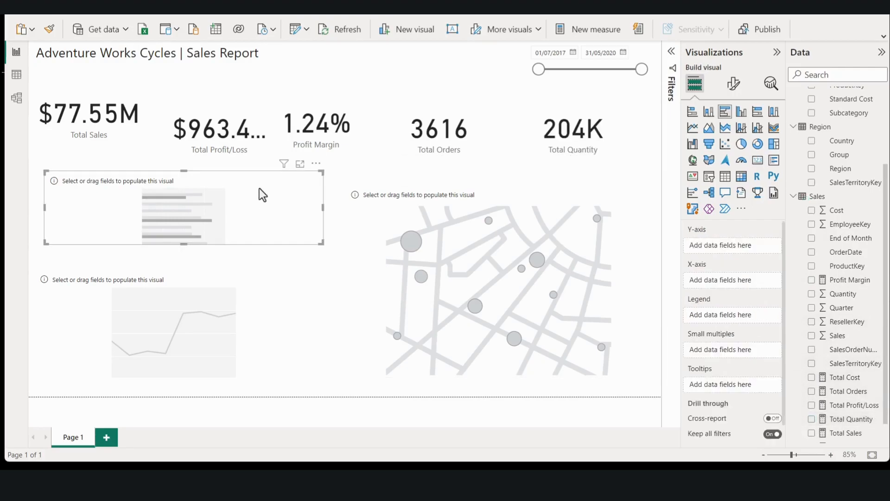
left_click(811, 434)
scroll(835, 144, "up", 3)
left_click(811, 123)
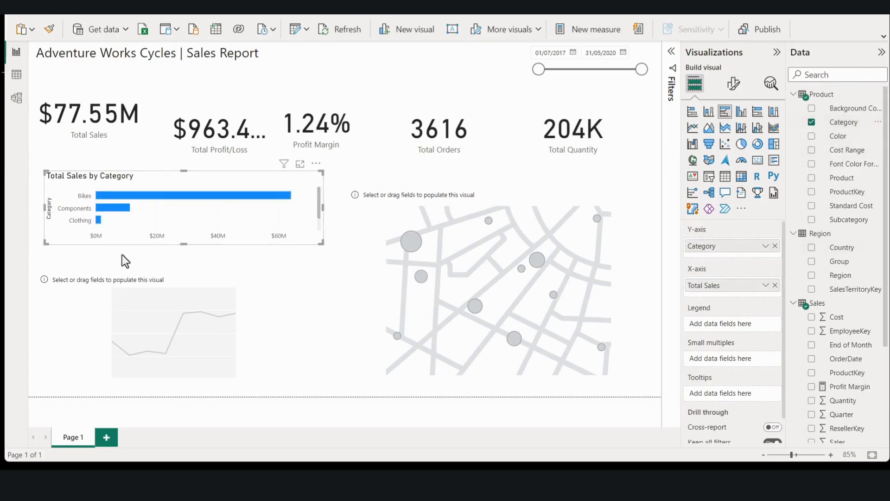
Set the line chart's Y-axis to the Total Sales measure and its legend to the Product table's Category
left_click(125, 293)
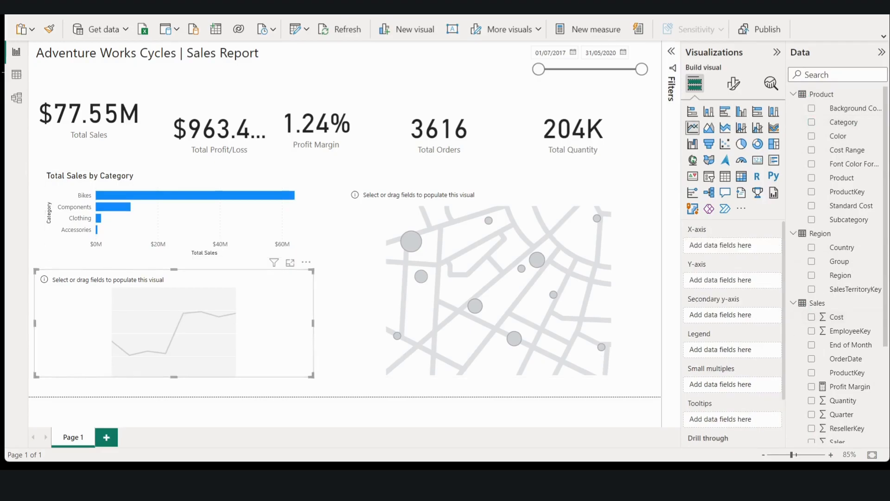
scroll(820, 371, "down", 3)
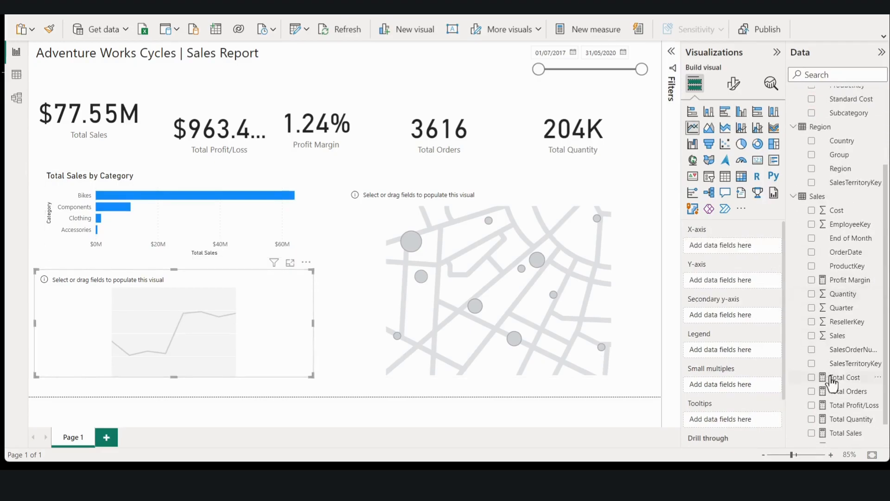
left_click_drag(838, 336, 746, 277)
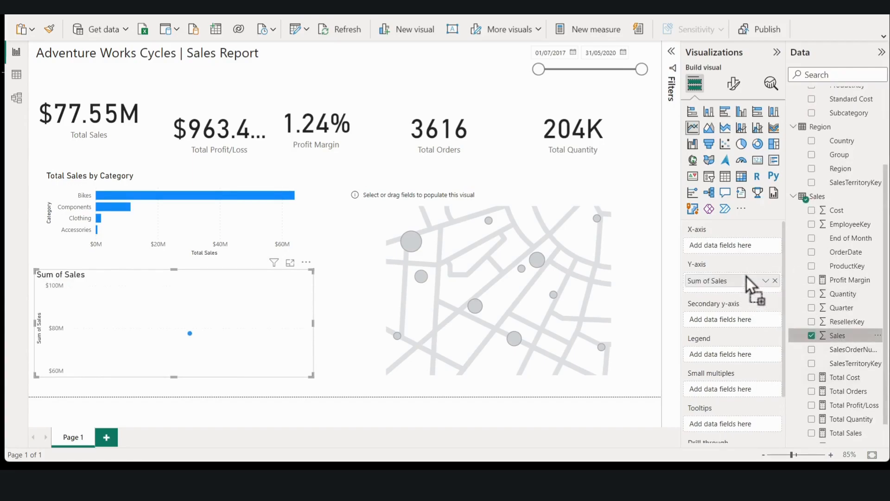
left_click(811, 342)
left_click(812, 341)
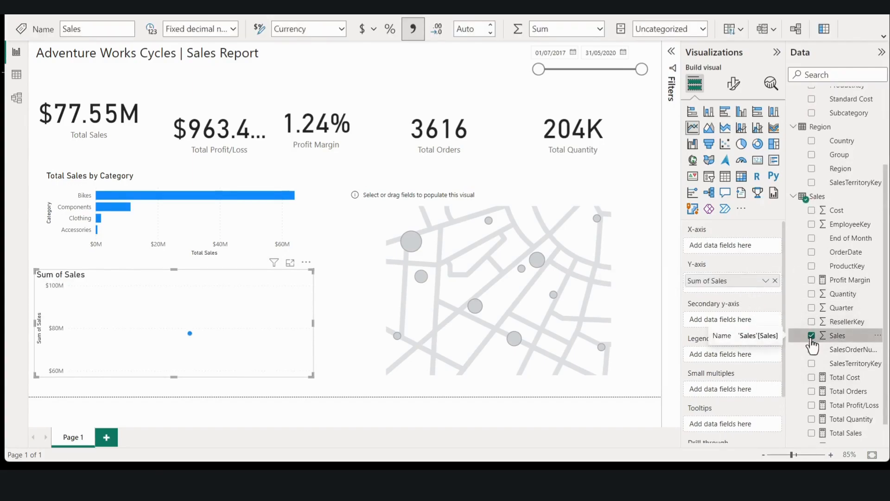
left_click_drag(833, 434, 725, 288)
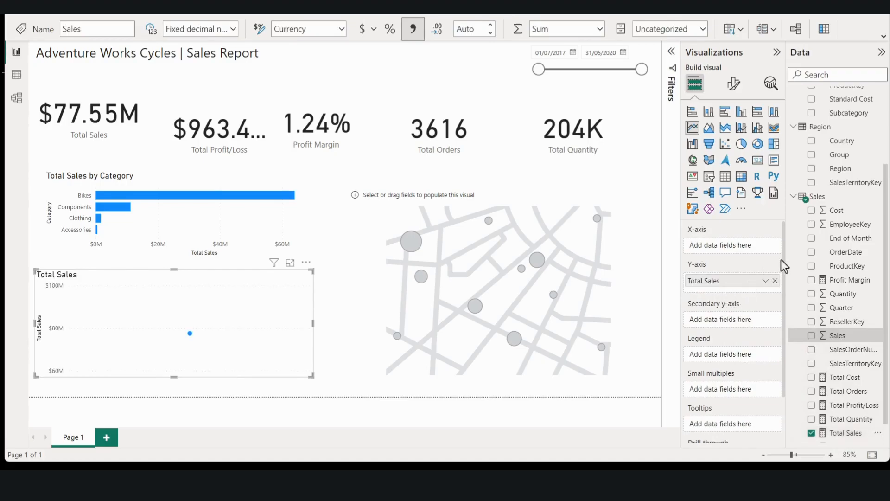
scroll(833, 292, "up", 3)
left_click_drag(843, 123, 747, 357)
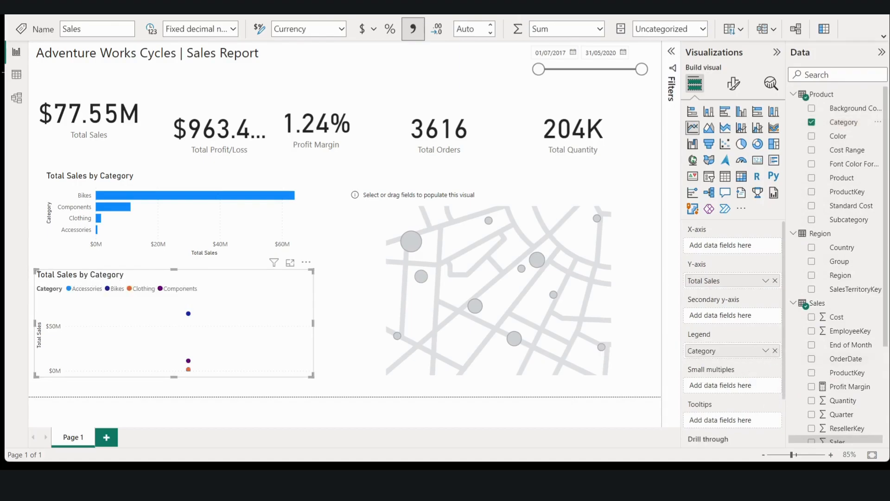
Build the line chart's X-axis hierarchy from the Sales fields in the order Year, Quarter, End of Month, OrderDate
left_click(794, 95)
left_click(795, 108)
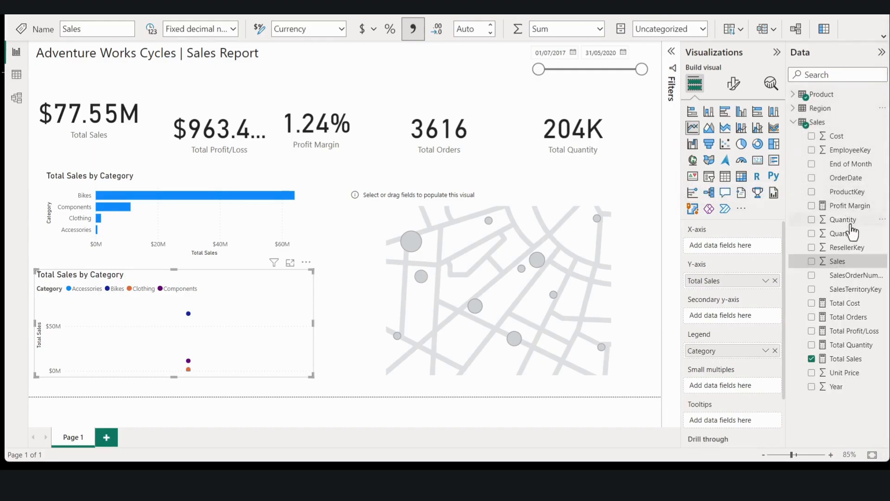
left_click_drag(835, 186, 739, 245)
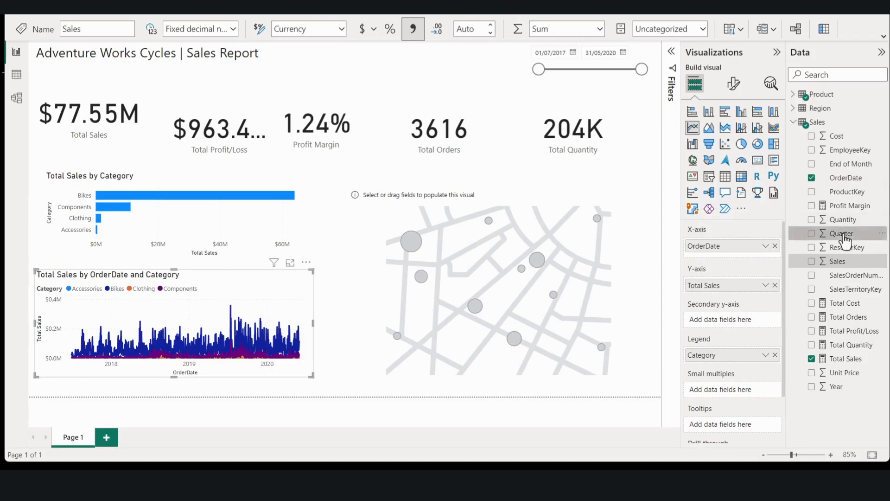
left_click_drag(845, 241, 742, 244)
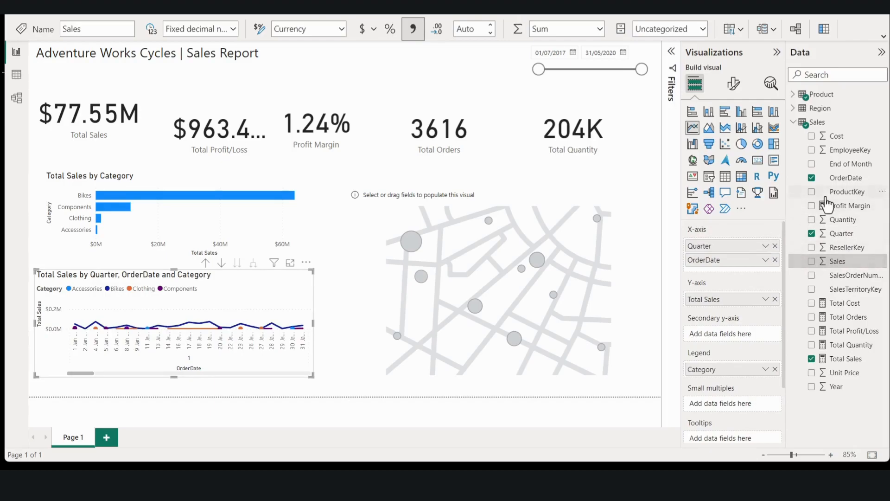
left_click_drag(814, 172, 742, 245)
left_click_drag(842, 392, 738, 244)
left_click_drag(714, 274, 712, 259)
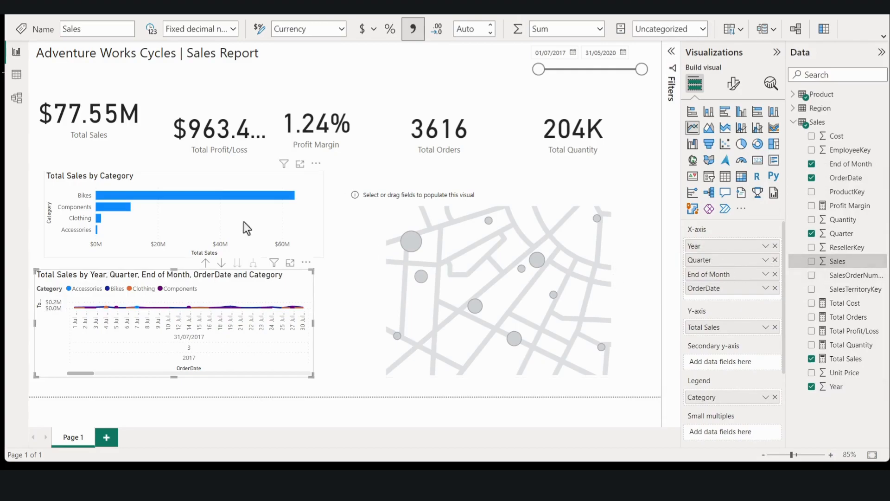
Drill the line chart up from the OrderDate level to the Year level
left_click(205, 263)
left_click(205, 263)
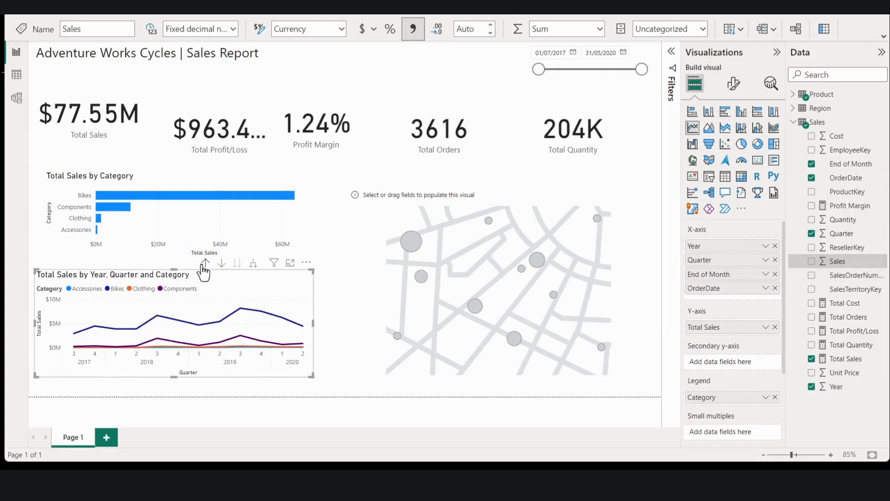
left_click(205, 264)
mouse_move(220, 306)
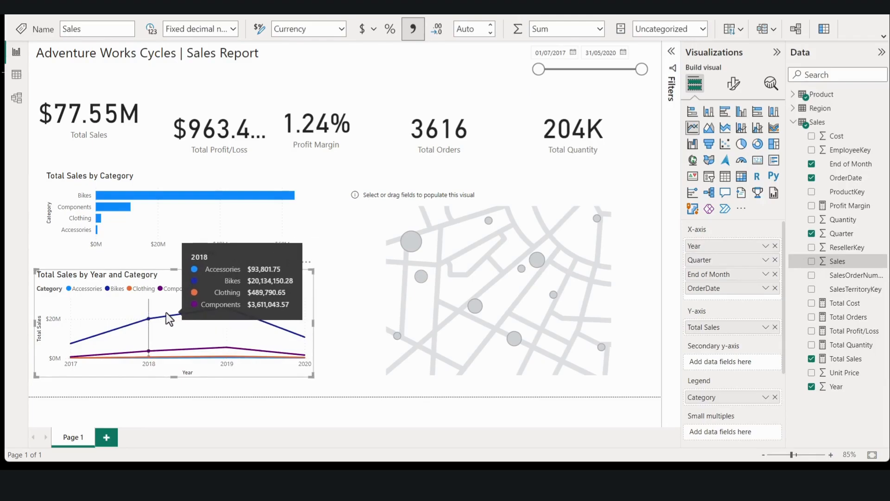
Populate the map with Total Sales as bubble size, the Region table's Country as location and the Product table's Category as legend
mouse_move(91, 320)
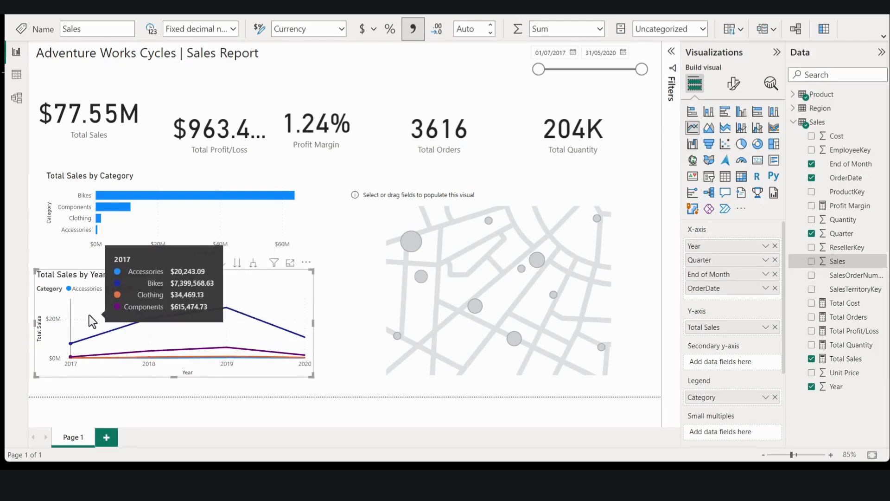
left_click(452, 245)
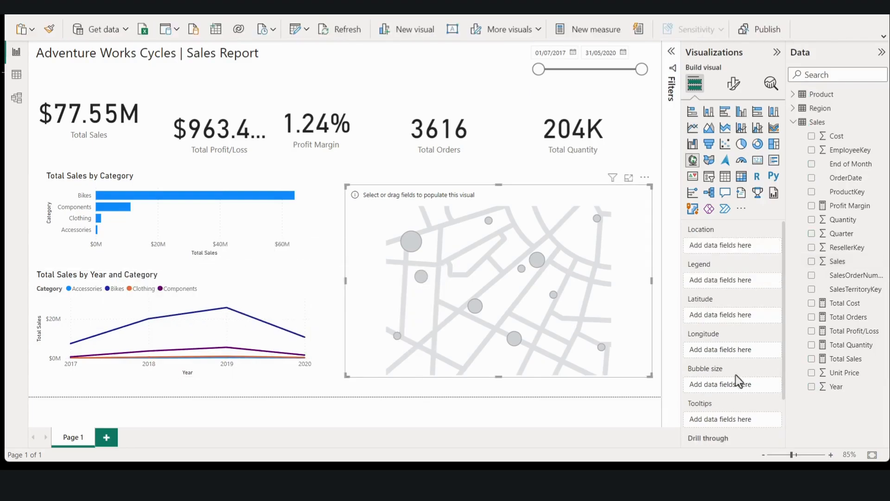
left_click(811, 359)
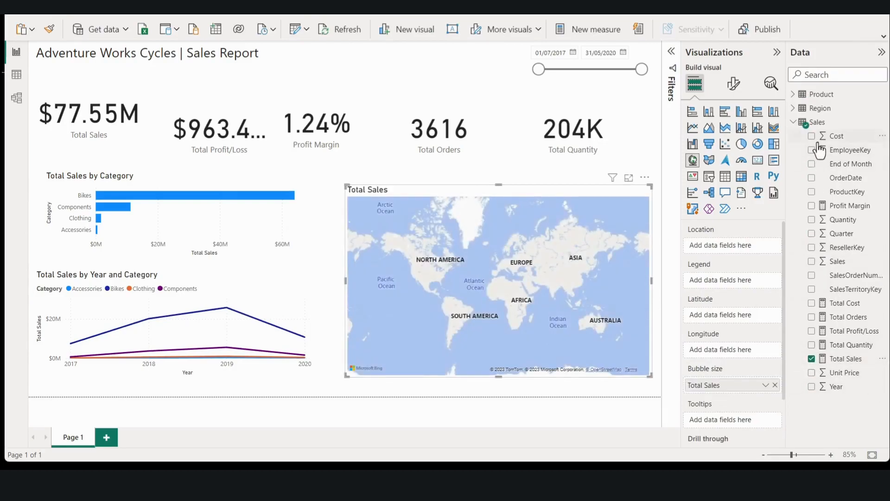
left_click(794, 108)
left_click(812, 122)
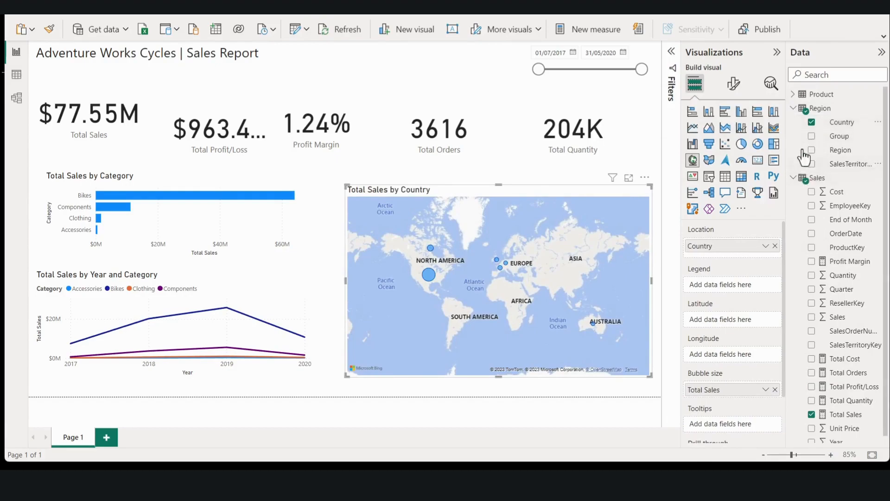
left_click(795, 95)
left_click(812, 122)
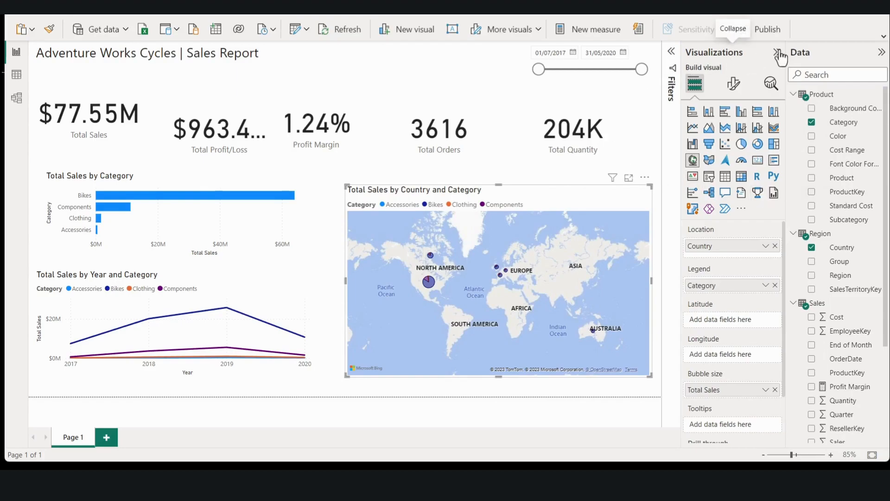
Collapse the Data pane and apply the built-in Temperature theme to the report
left_click(882, 53)
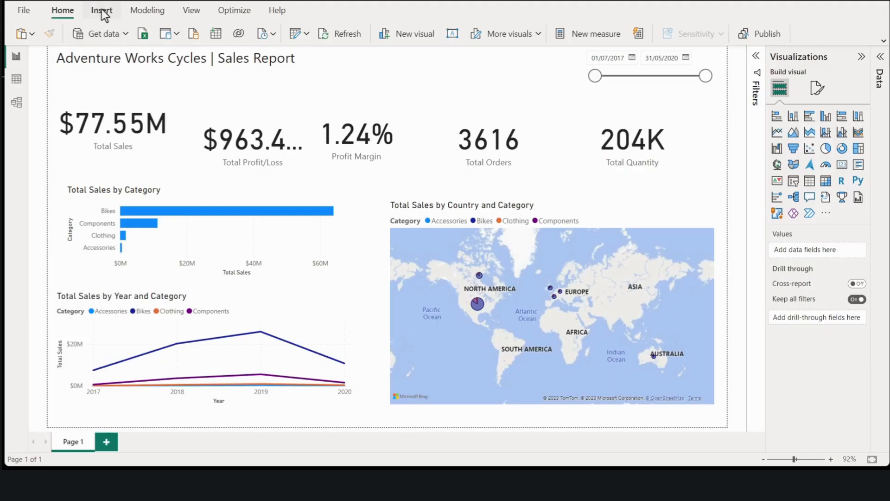
left_click(103, 12)
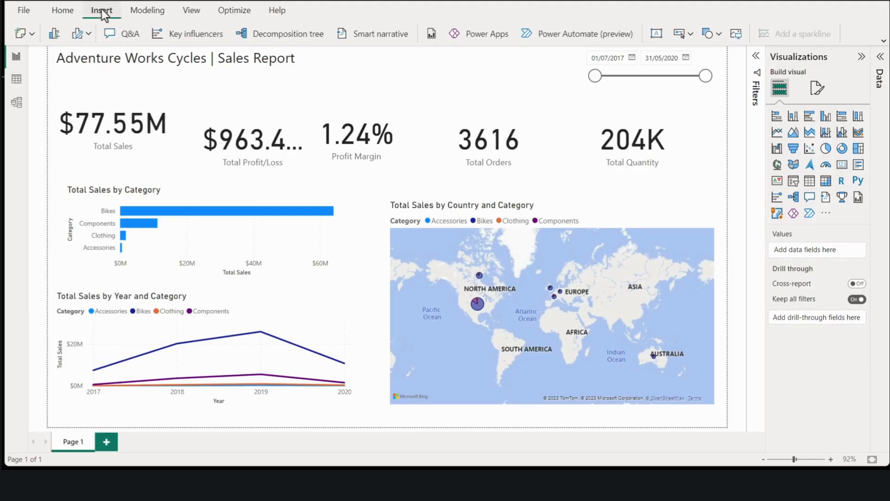
left_click(190, 10)
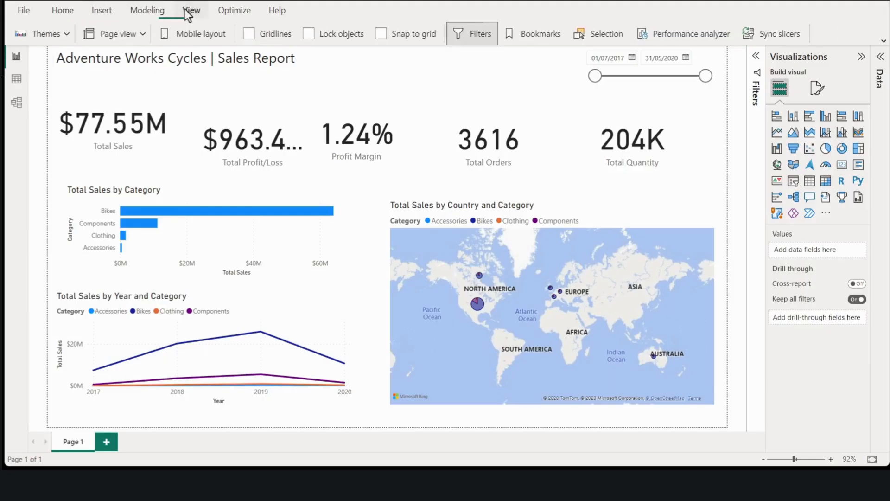
left_click(65, 35)
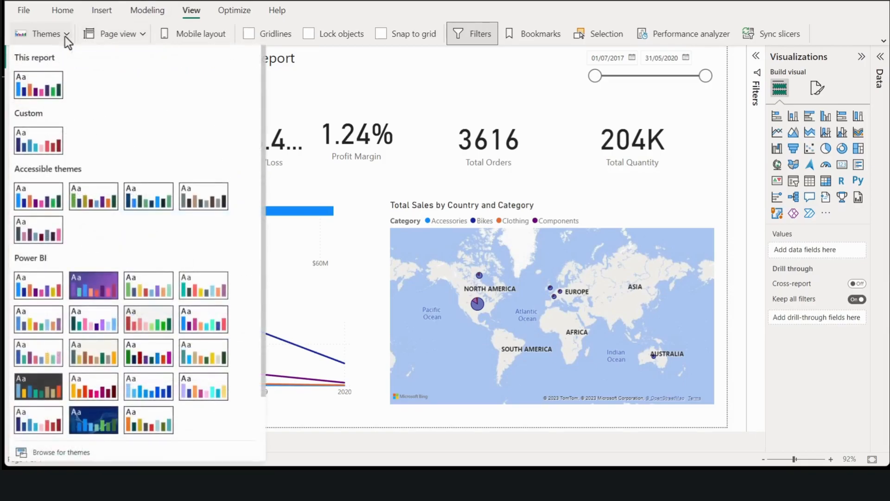
left_click(38, 421)
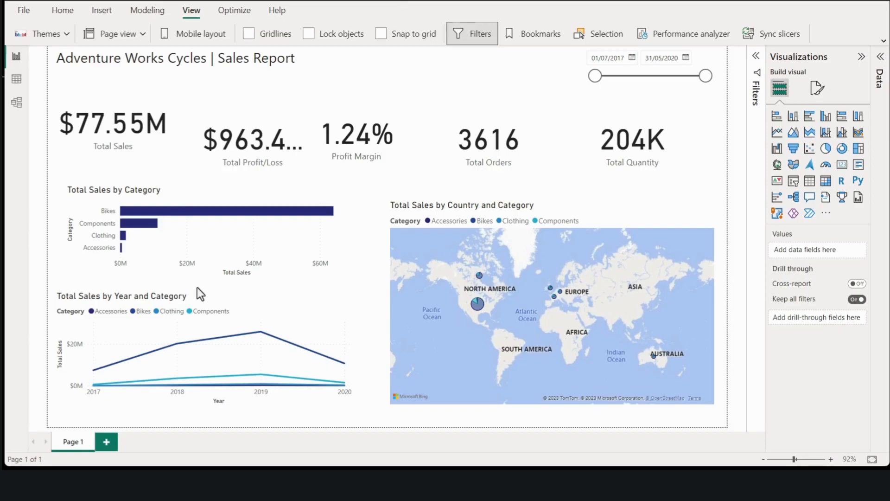
Customize the current theme, setting the general text font color to grey #777777
left_click(64, 35)
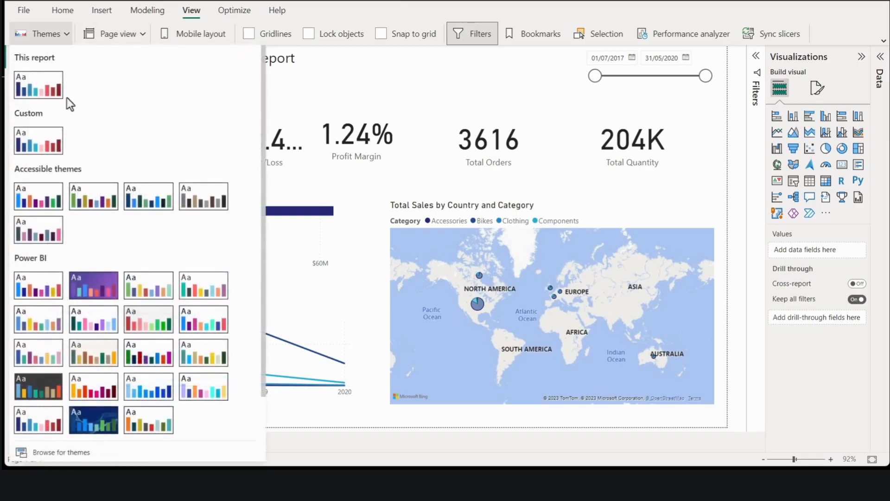
scroll(79, 353, "down", 2)
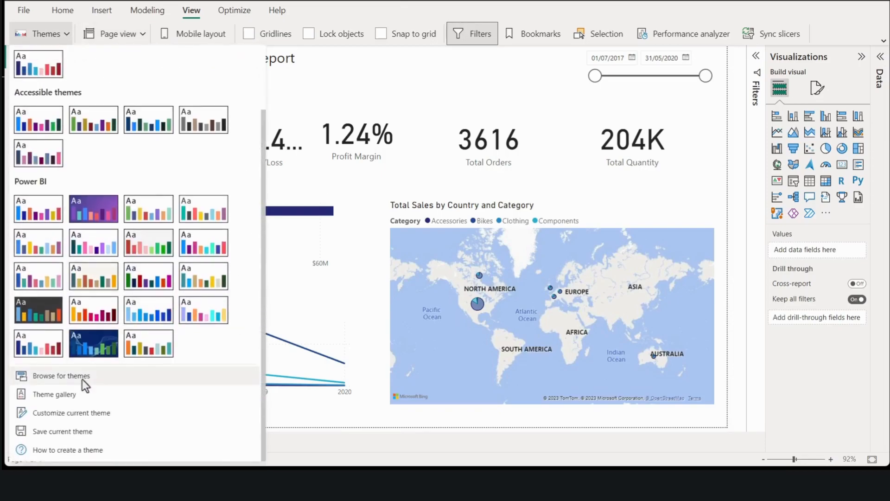
left_click(79, 414)
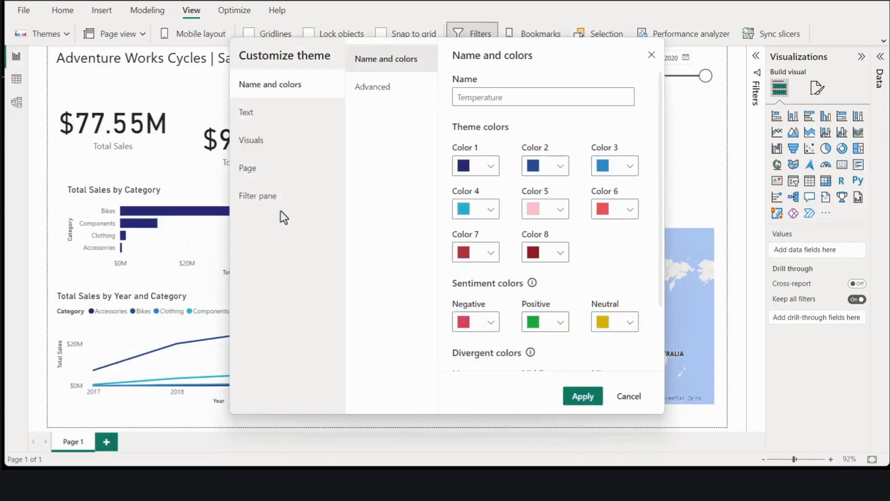
left_click(288, 119)
left_click(491, 207)
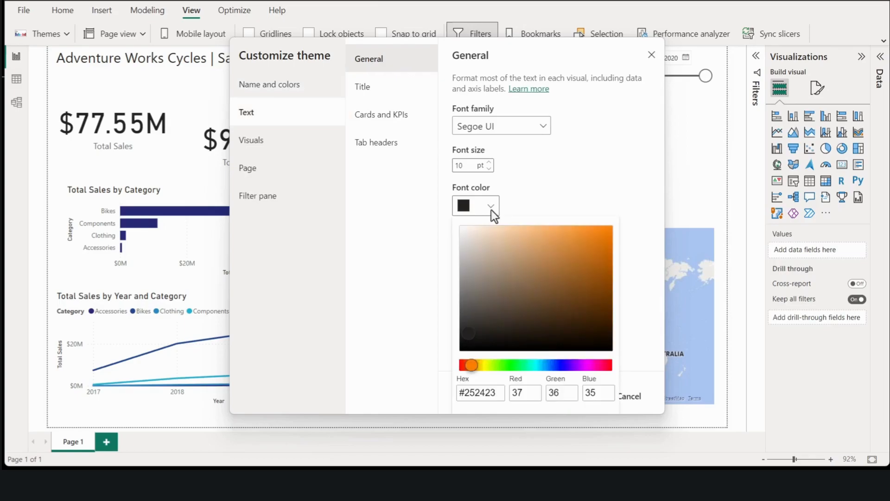
left_click(463, 296)
left_click_drag(463, 299, 459, 293)
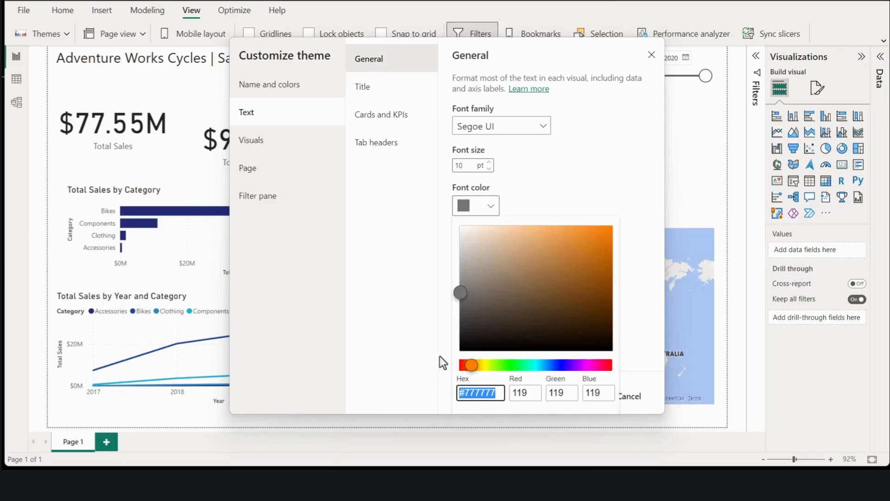
left_click(515, 183)
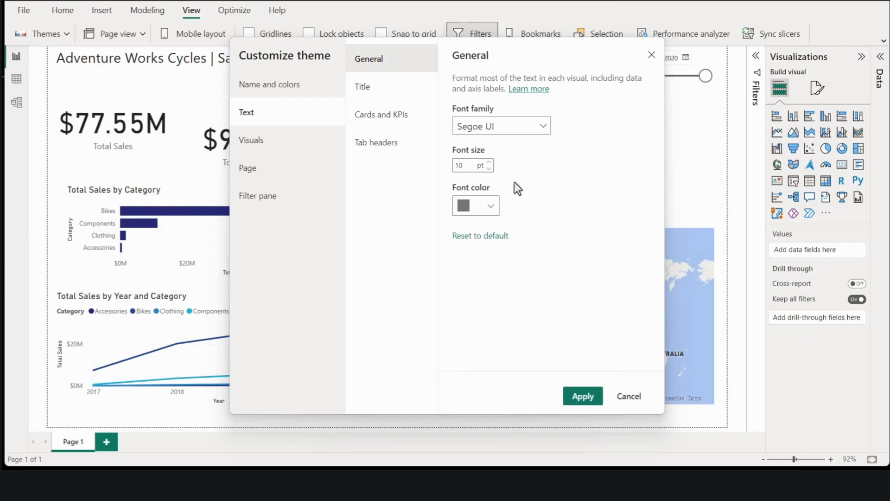
Set the theme's Cards and KPIs text to Segoe UI, 25 pt, with font color #777777
left_click(384, 120)
left_click(491, 116)
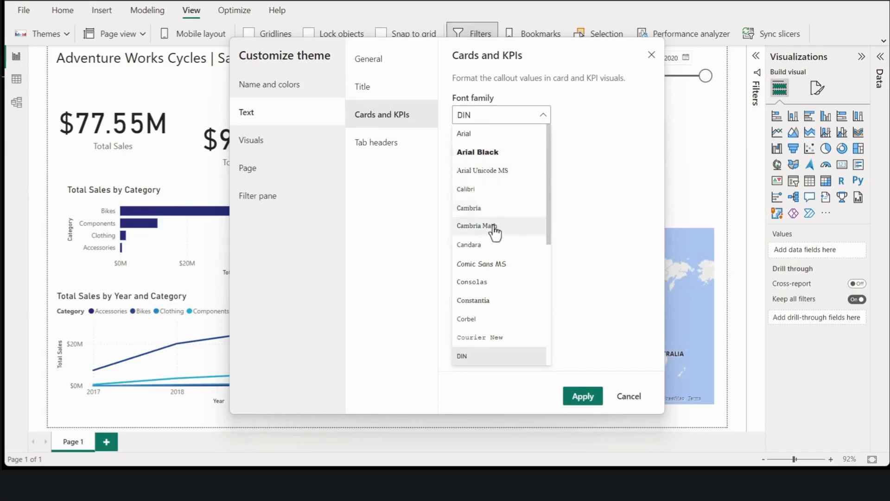
scroll(494, 245, "down", 6)
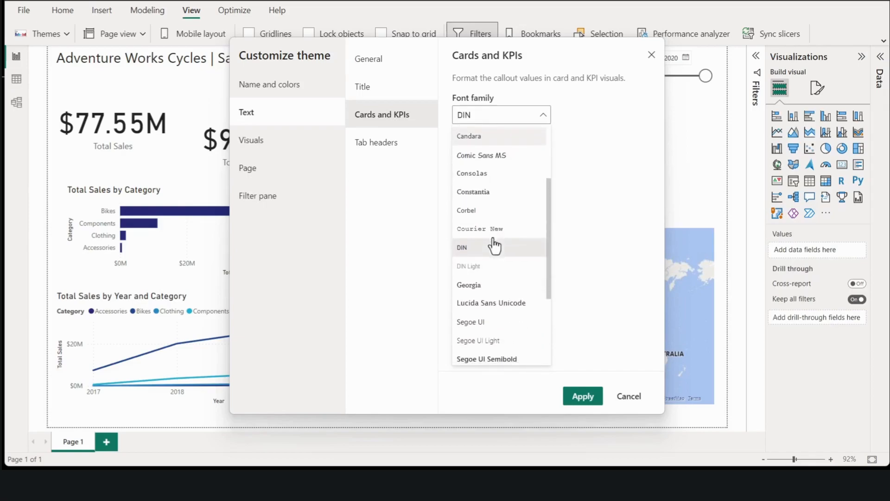
left_click(480, 247)
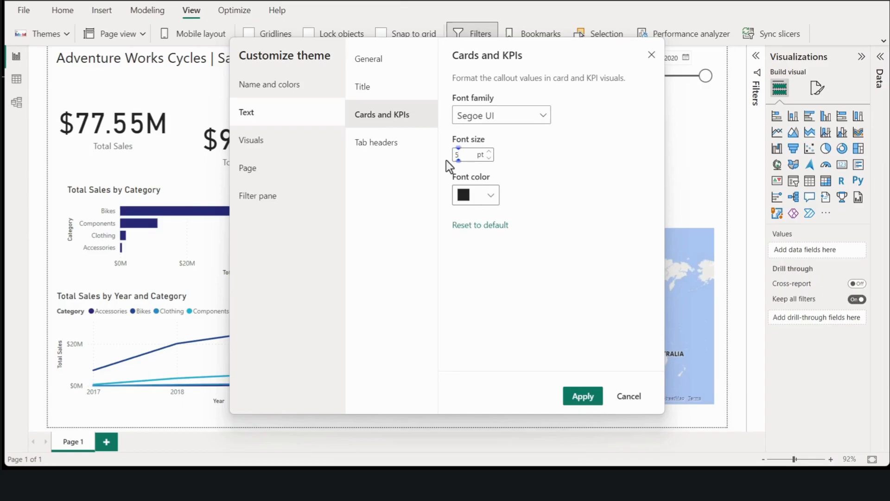
left_click(491, 197)
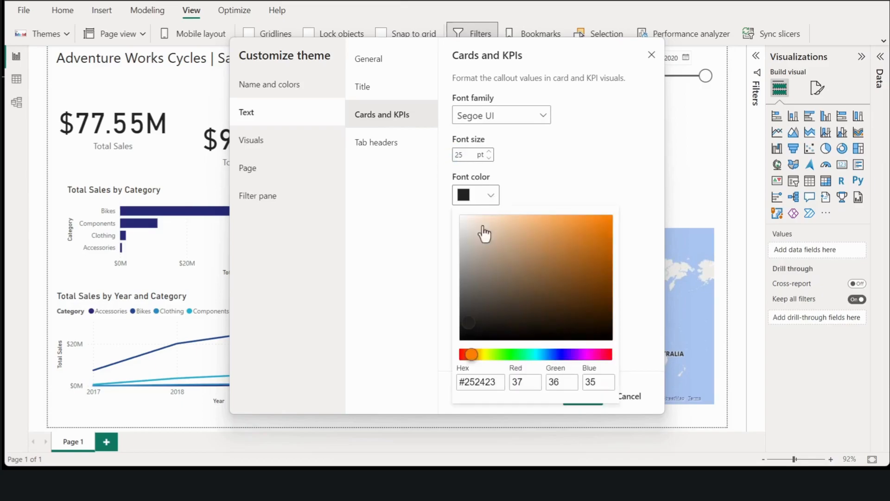
left_click_drag(503, 382, 421, 368)
type("#777777")
left_click(565, 174)
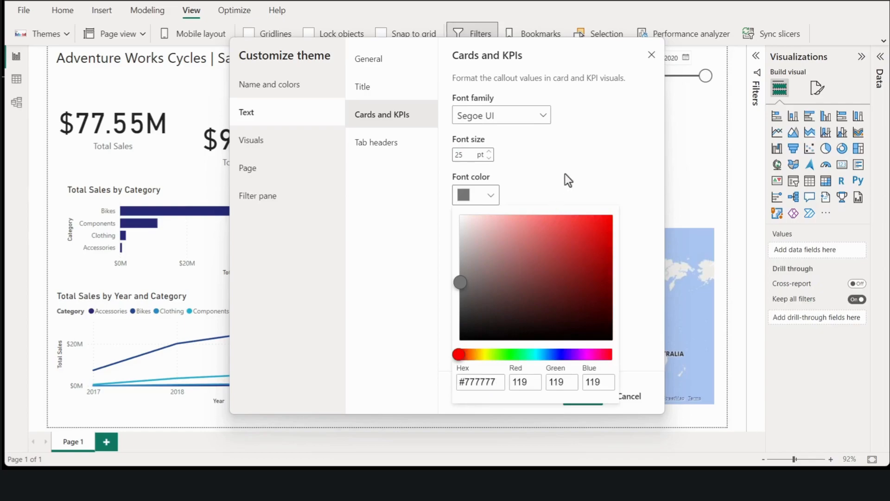
Set the theme's tab header text to 11 pt with font color #777777
left_click(378, 144)
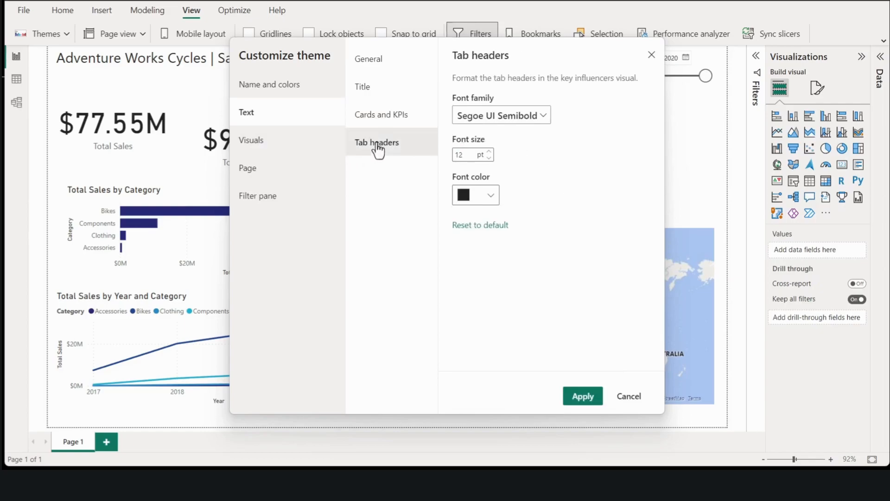
left_click(481, 198)
left_click_drag(491, 382, 430, 376)
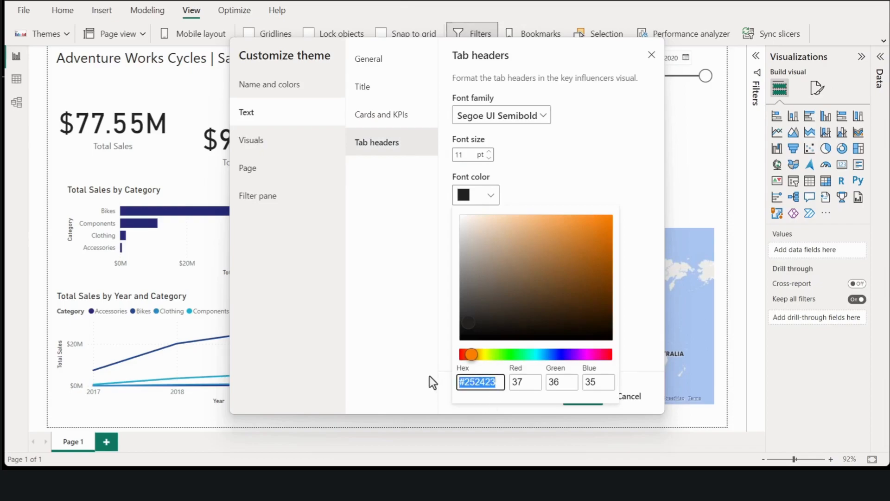
type("#777777")
left_click(351, 230)
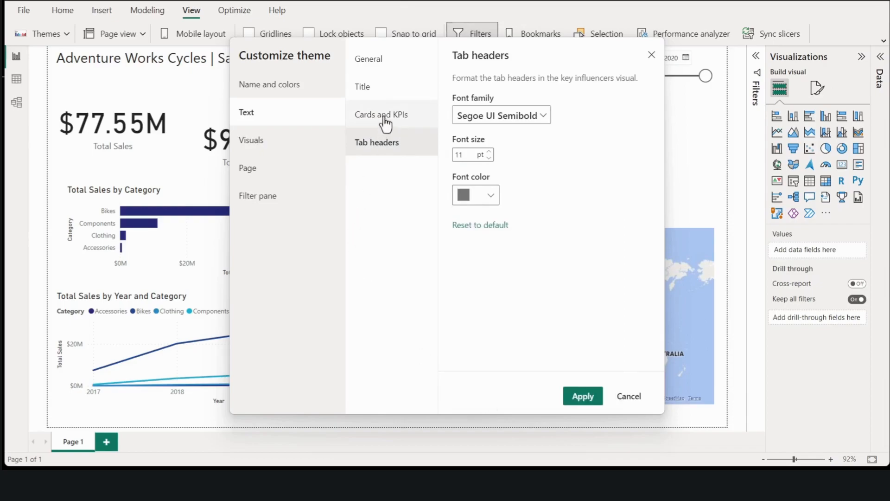
Set the theme's Filter pane font and icon color to #777777
left_click(380, 74)
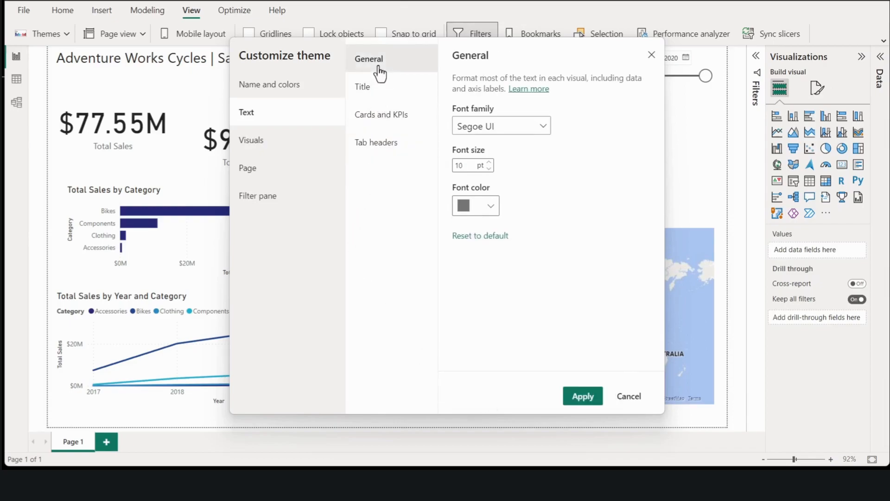
left_click(278, 149)
left_click(294, 172)
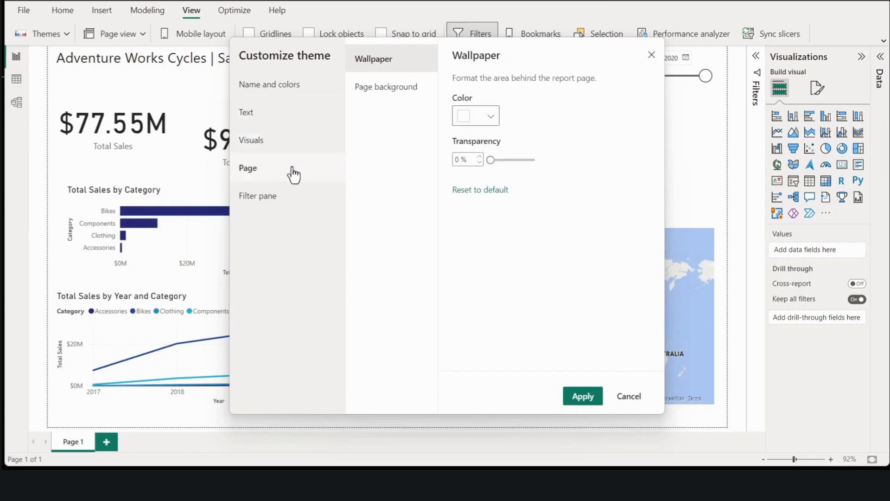
left_click(265, 204)
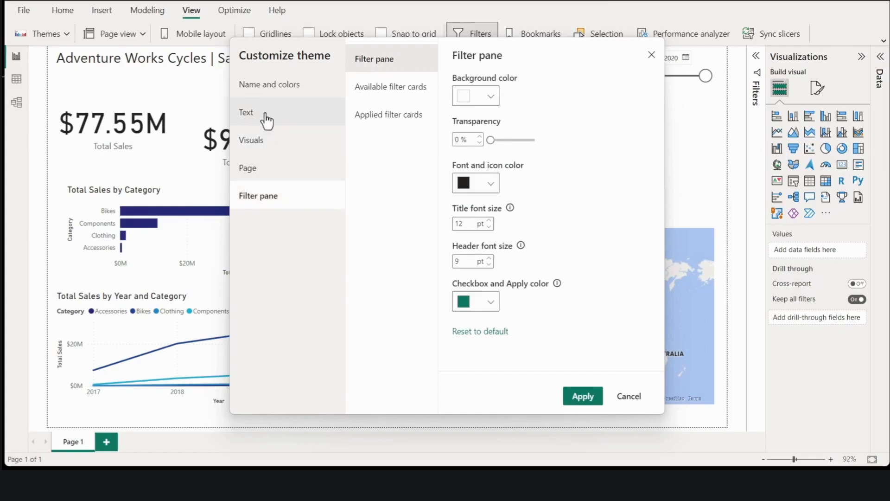
left_click(491, 185)
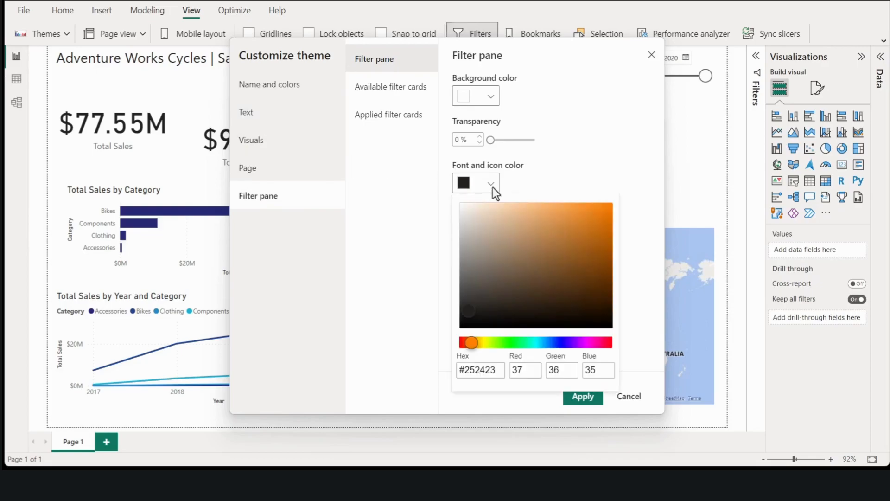
left_click(463, 274)
left_click_drag(501, 370, 446, 358)
type("#777777")
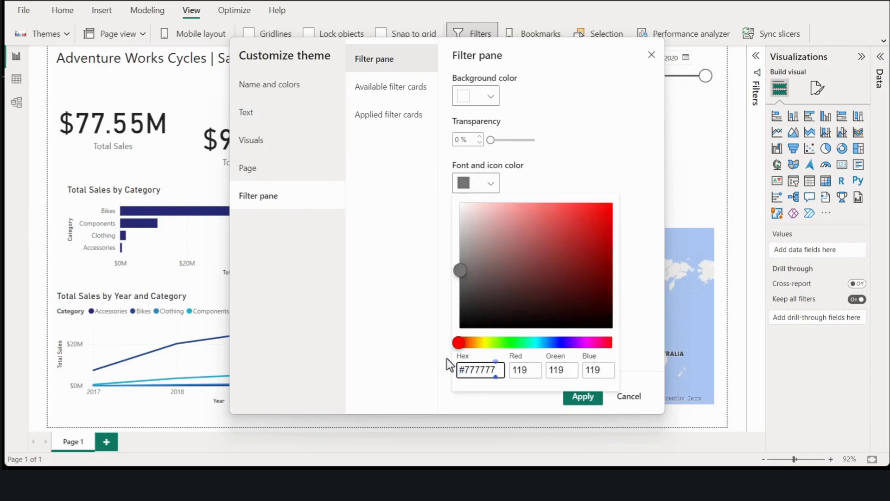
left_click(401, 216)
Review the theme's page, text and advanced color settings, and apply the customized theme to the report
left_click(268, 173)
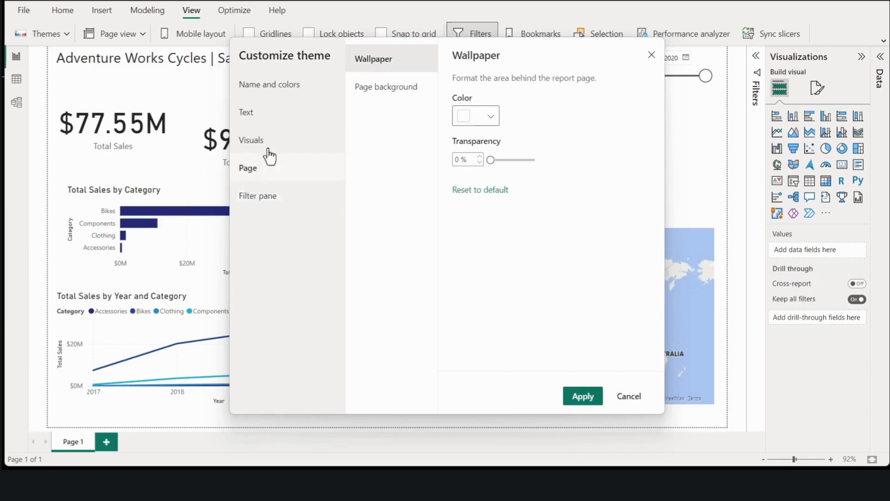
left_click(266, 123)
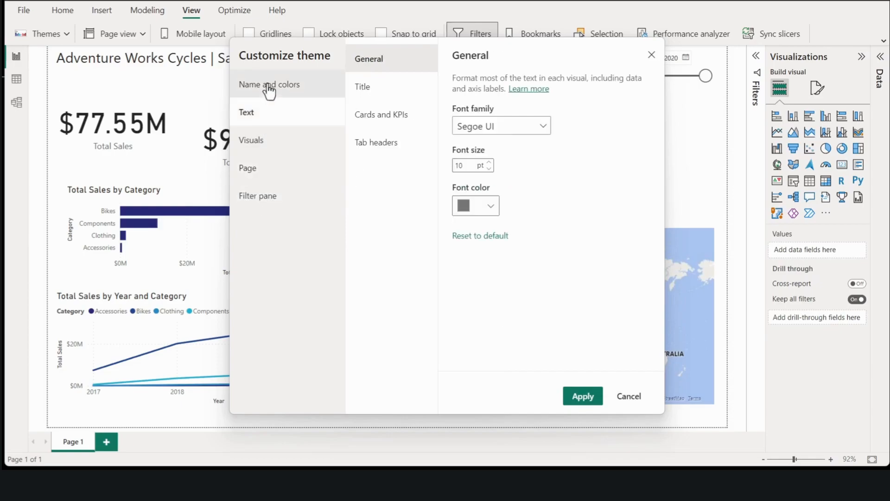
left_click(269, 88)
left_click(404, 90)
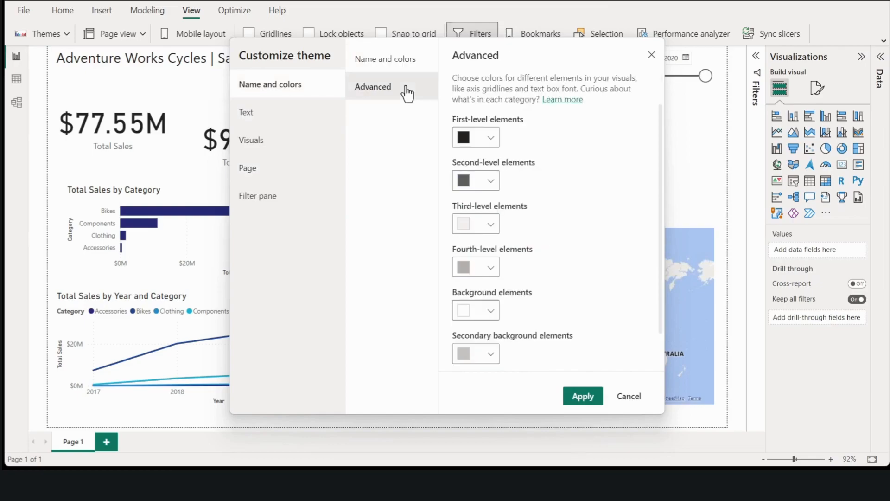
left_click(302, 118)
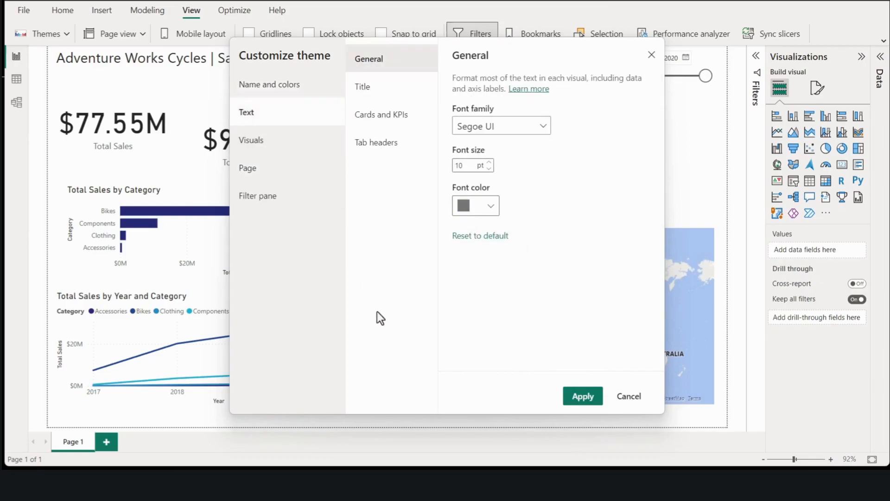
left_click(583, 397)
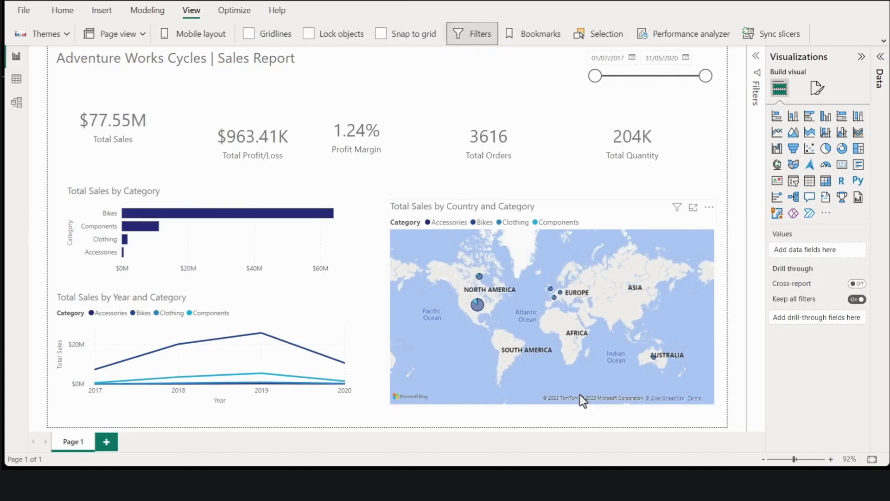
Set the report page's canvas background to blue with 81% transparency
left_click(128, 194)
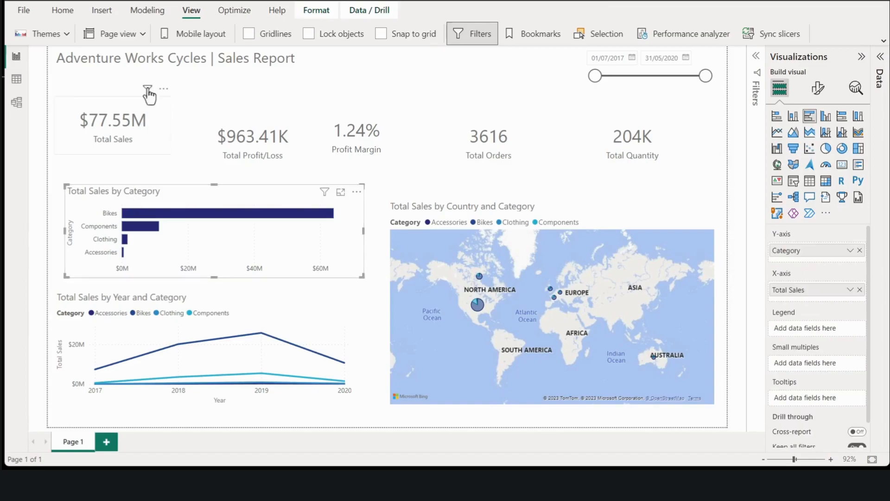
left_click(499, 105)
left_click(818, 89)
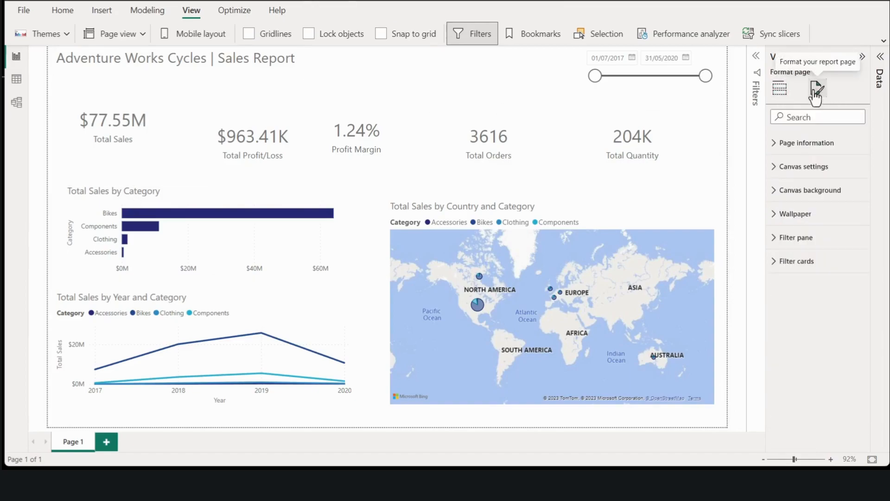
left_click(784, 192)
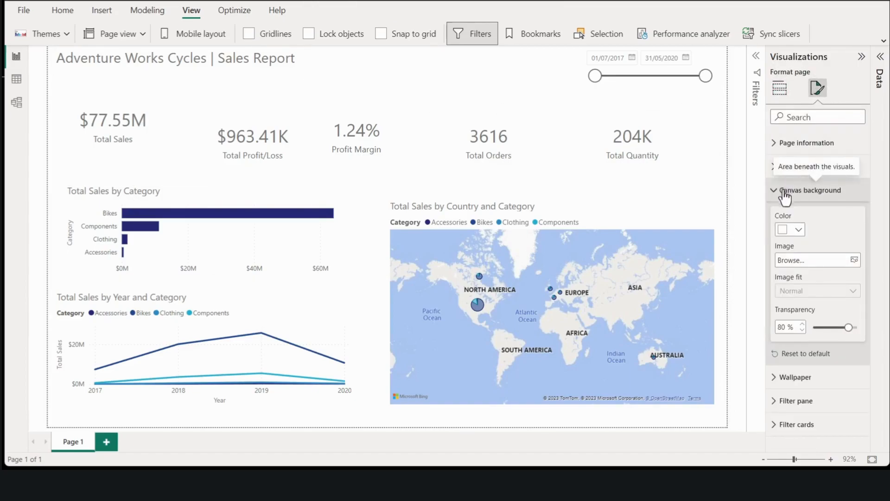
left_click(798, 230)
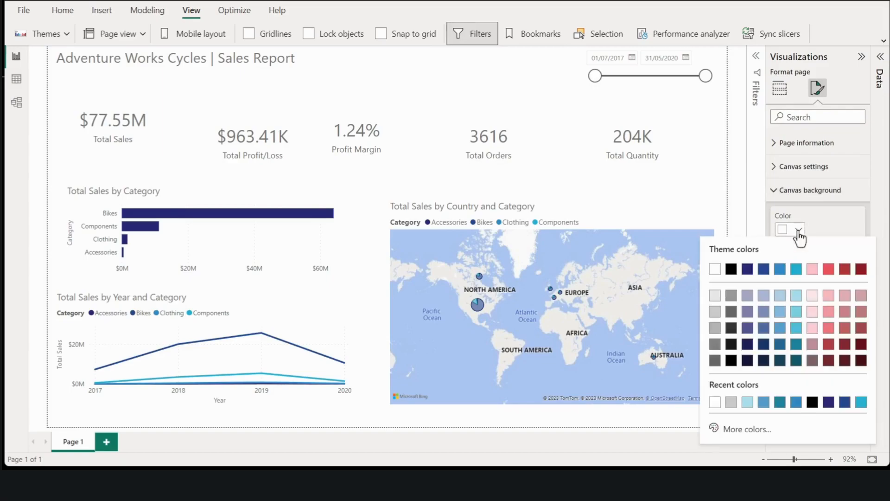
left_click(778, 325)
left_click_drag(849, 328, 849, 331)
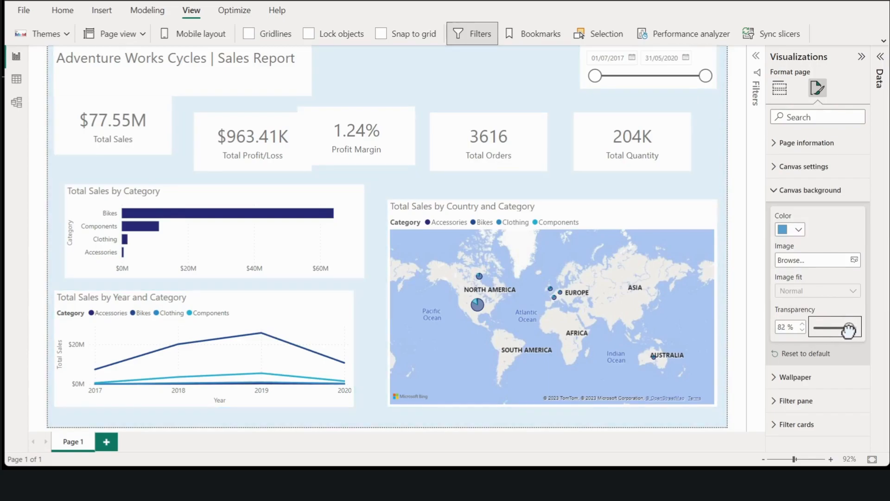
left_click(802, 330)
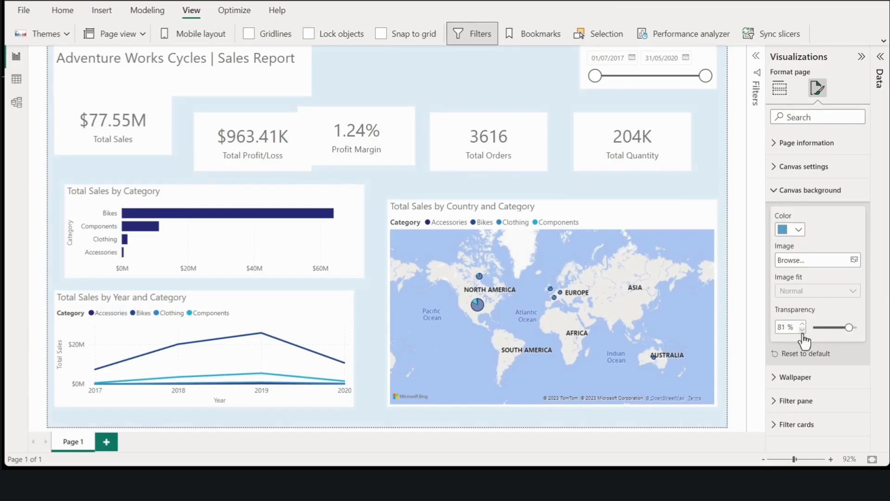
Turn off the background of the report title text box and the date slicer
left_click(291, 88)
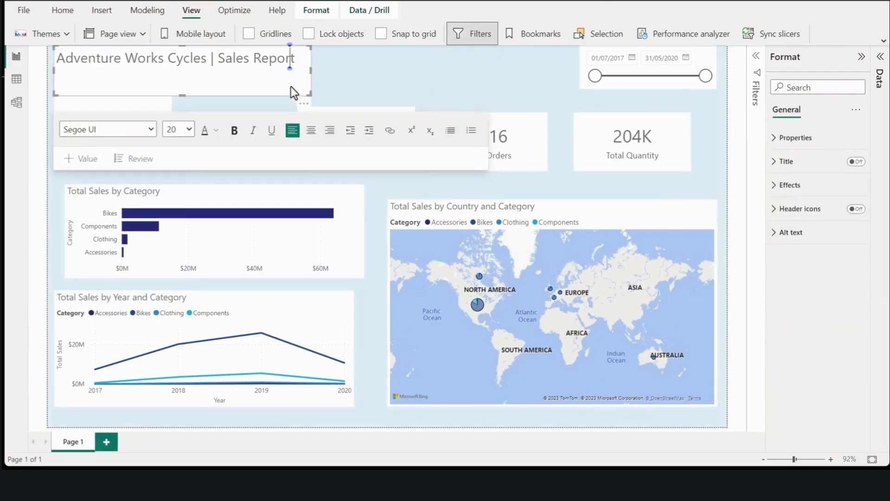
left_click(793, 185)
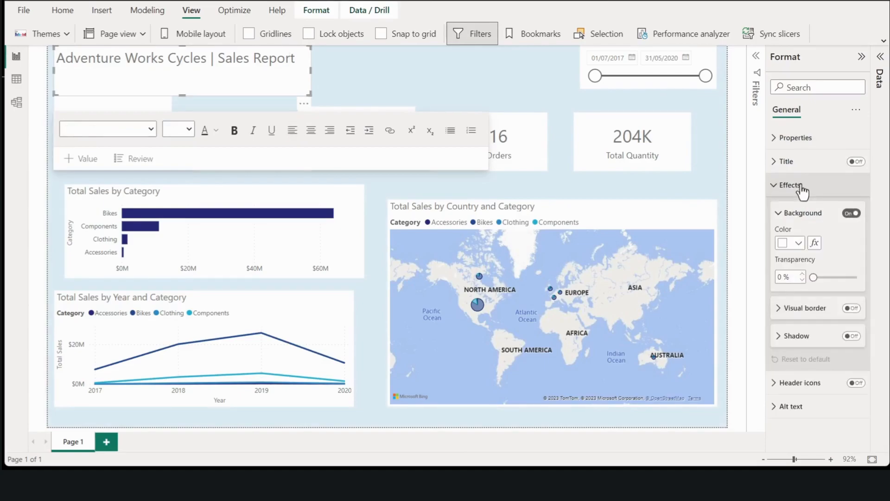
left_click(851, 213)
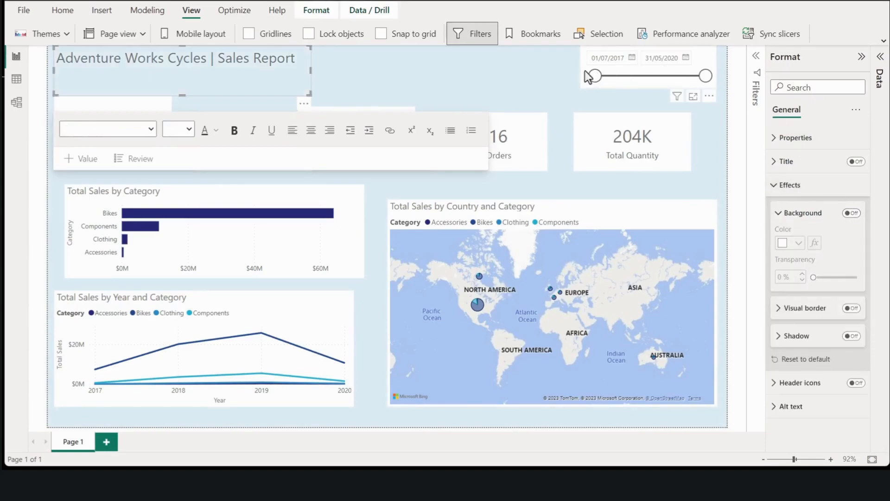
left_click(600, 78)
left_click(817, 139)
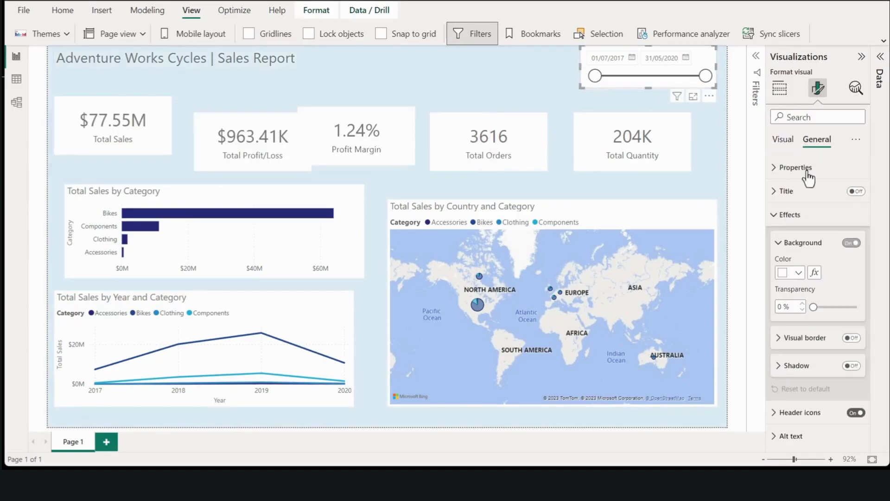
left_click(851, 243)
left_click(420, 79)
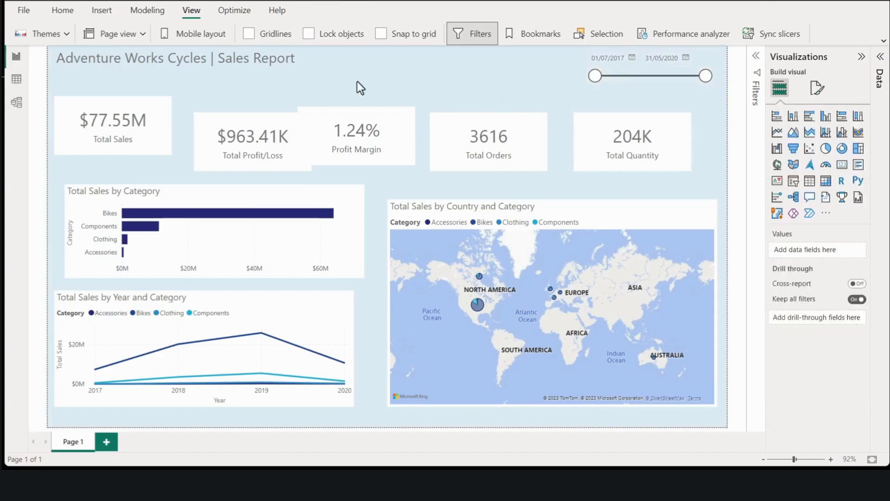
Turn on a white visual border for all five KPI cards together
left_click(65, 120)
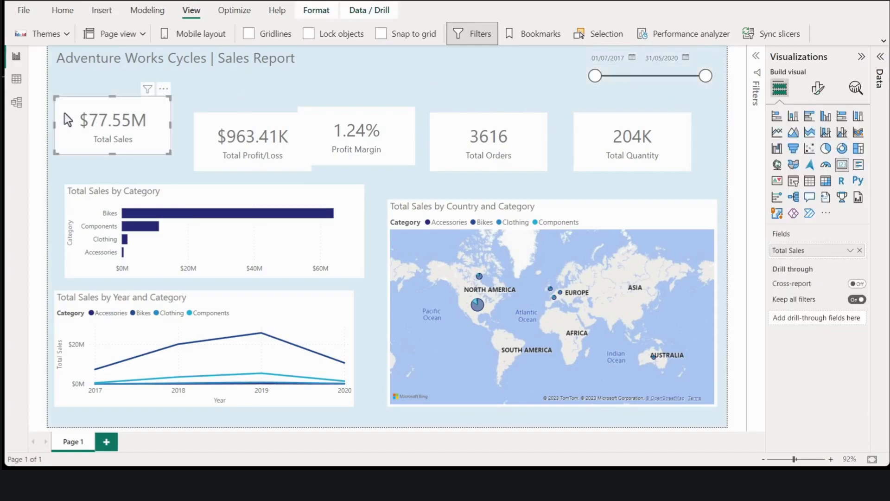
left_click(817, 88)
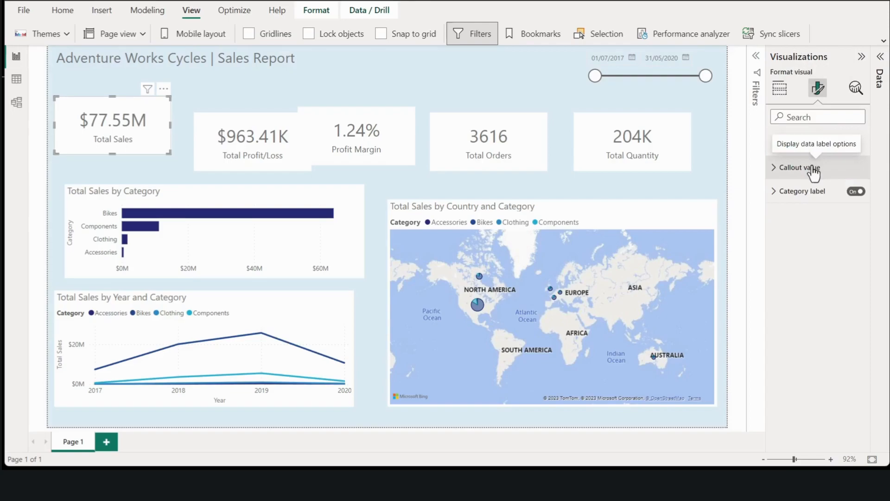
left_click_drag(48, 97, 699, 185)
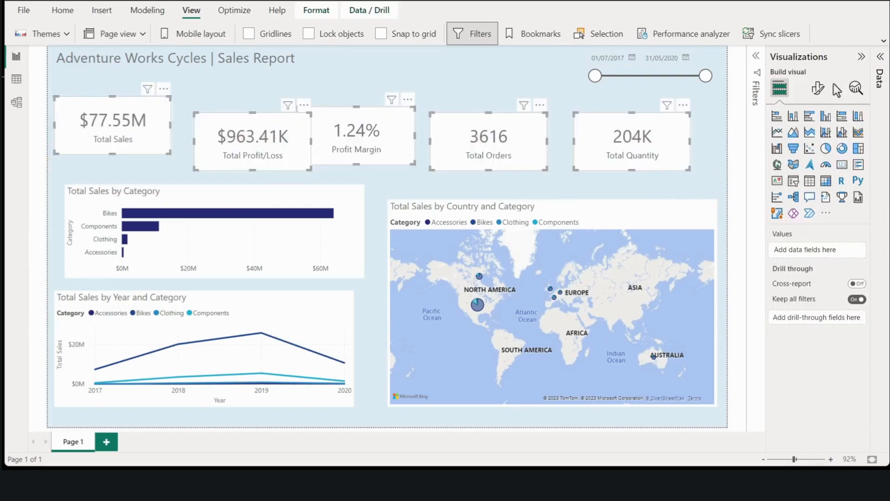
left_click(819, 88)
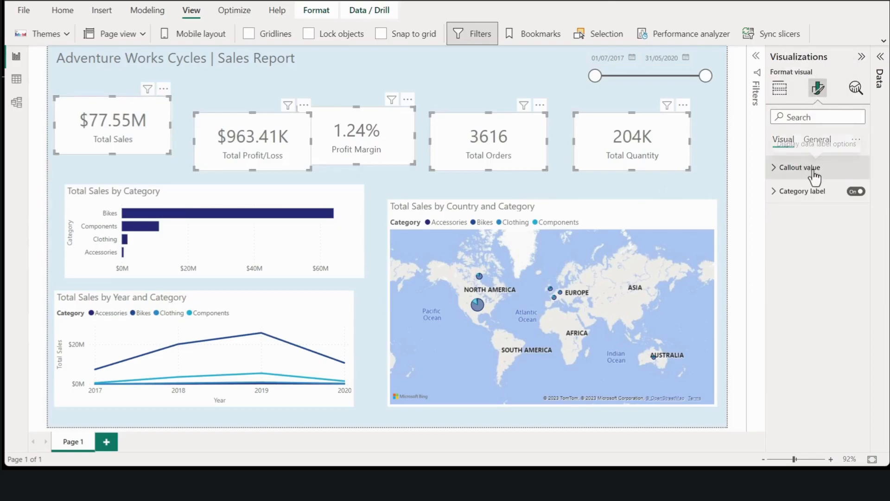
left_click(816, 141)
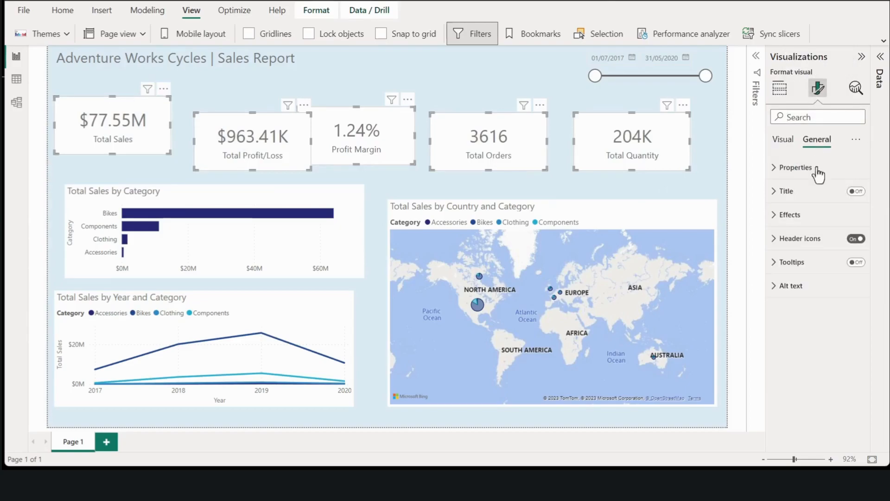
left_click(814, 218)
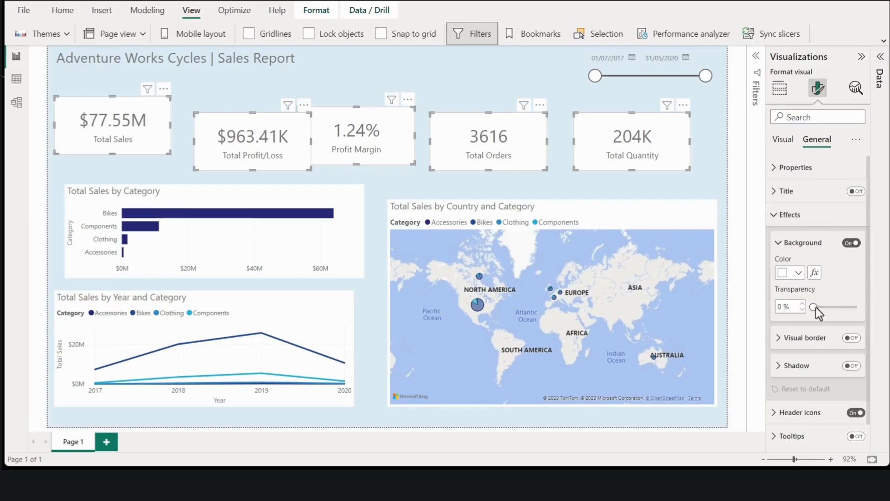
left_click(851, 338)
left_click(819, 344)
scroll(818, 346, "down", 2)
left_click(792, 280)
left_click(731, 233)
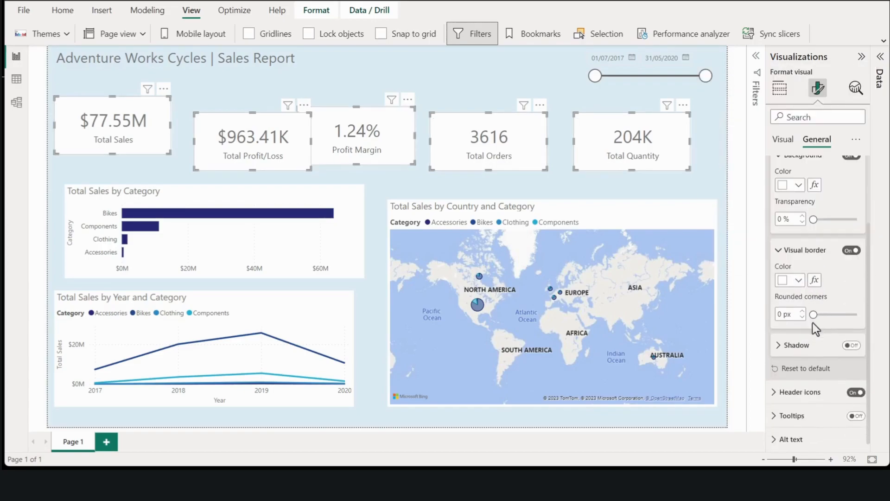
Round the corners of the five KPI cards' borders to 10 px
left_click(781, 314)
type("10")
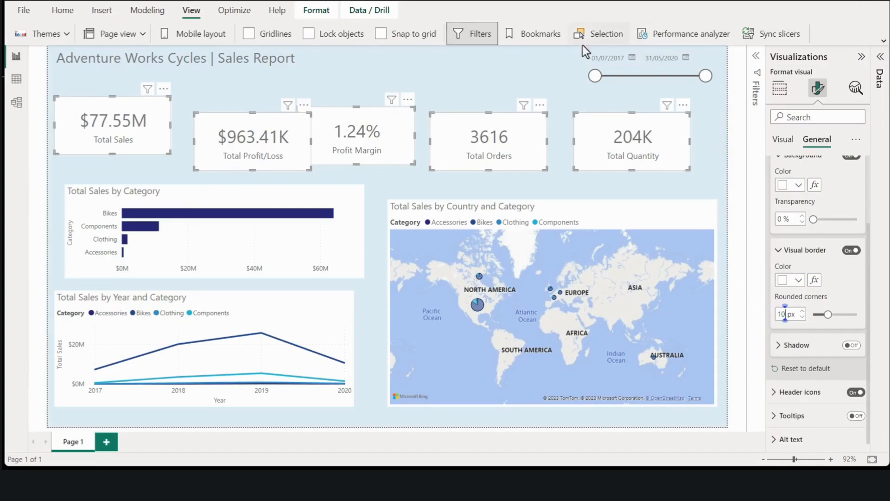
left_click(562, 119)
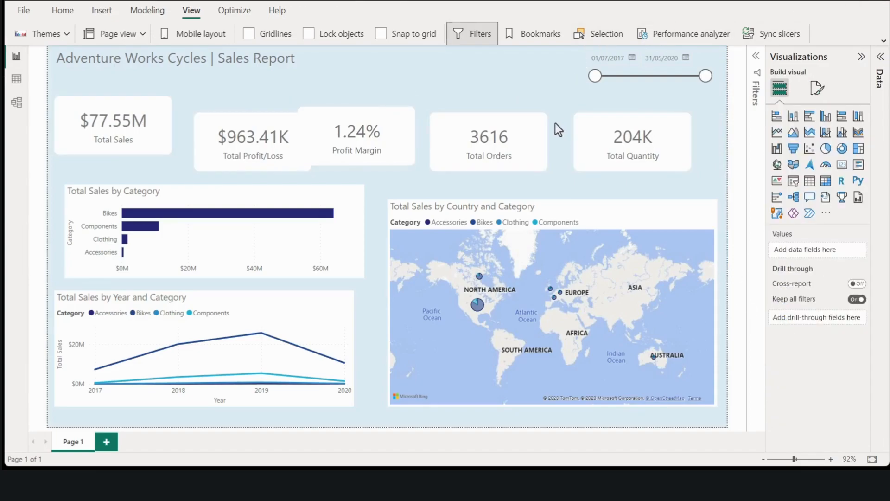
Set the height of all five KPI cards to 100 and reduce their width by one unit
left_click_drag(49, 90, 737, 181)
left_click(818, 87)
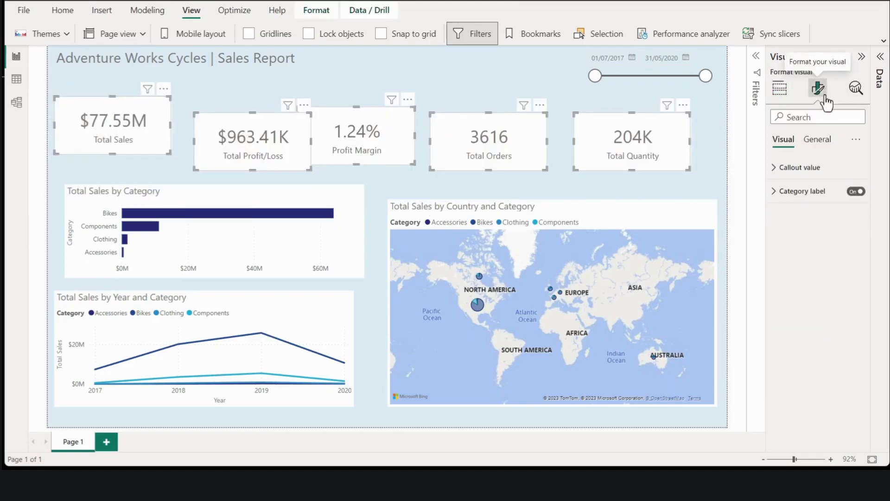
left_click(815, 140)
left_click(815, 176)
double_click(795, 226)
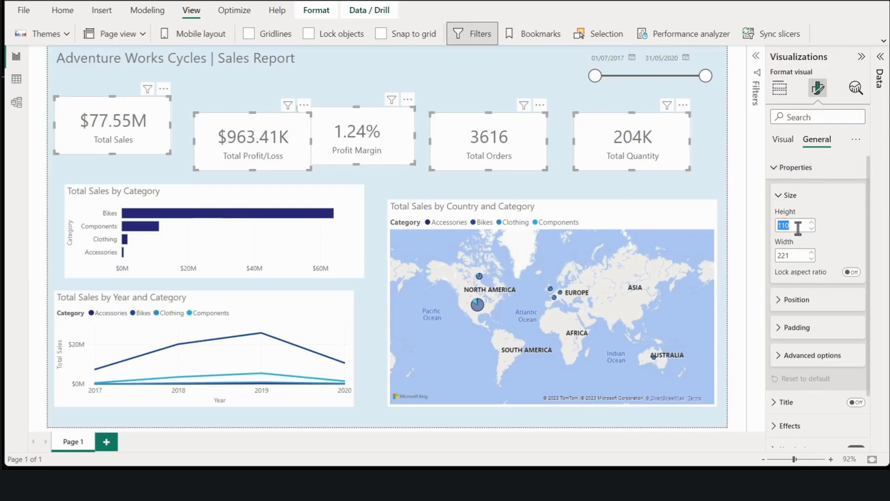
type("100")
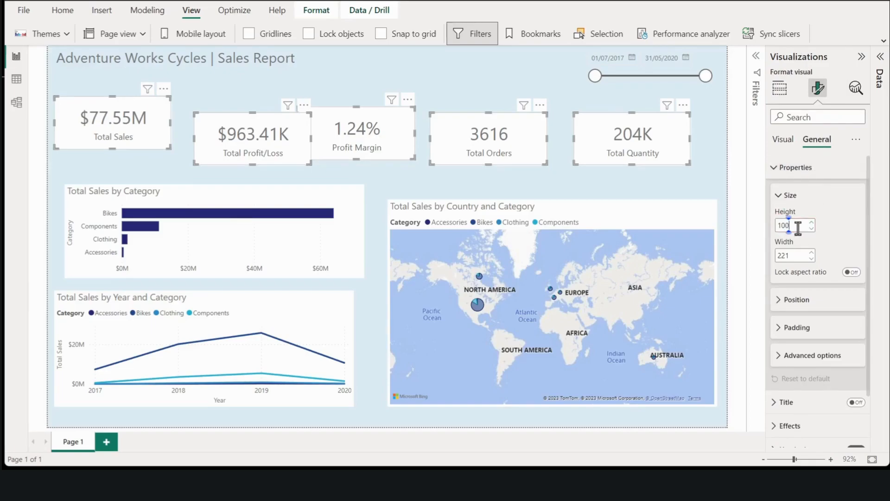
left_click(812, 259)
left_click(705, 148)
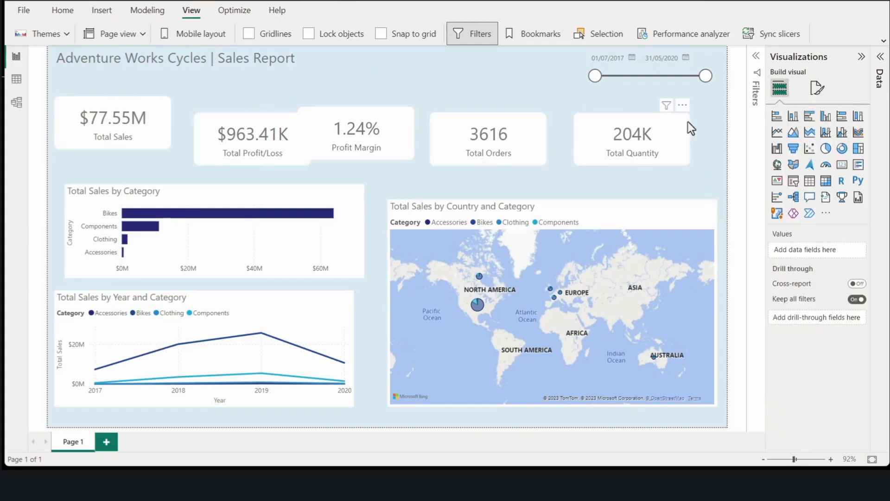
Move the Total Quantity card outward so its outer edge lines up with the map and date slicer
left_click_drag(669, 135, 691, 130)
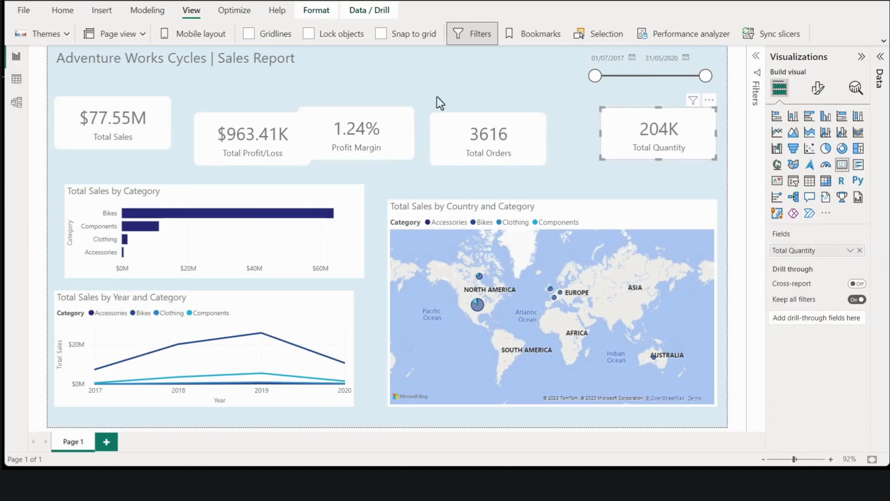
left_click_drag(128, 124, 130, 122)
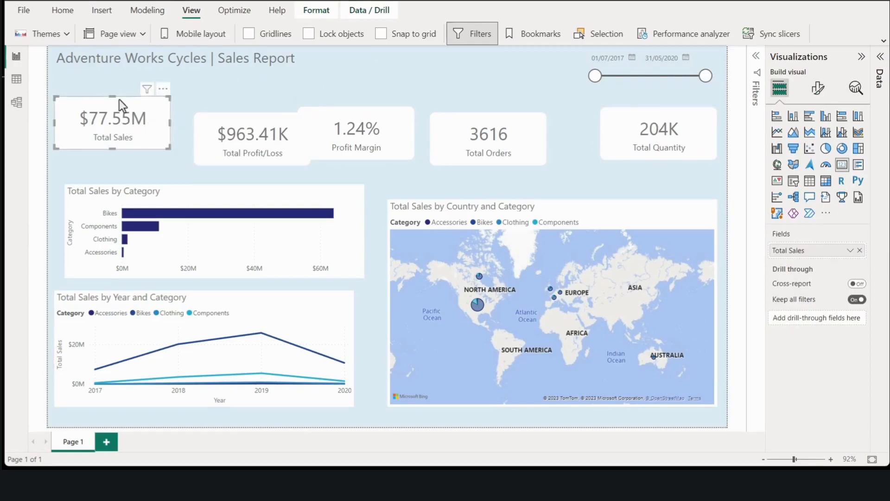
left_click(66, 78)
left_click(44, 97)
Align the tops of the five KPI cards and distribute them horizontally
left_click_drag(50, 90, 733, 182)
left_click(316, 10)
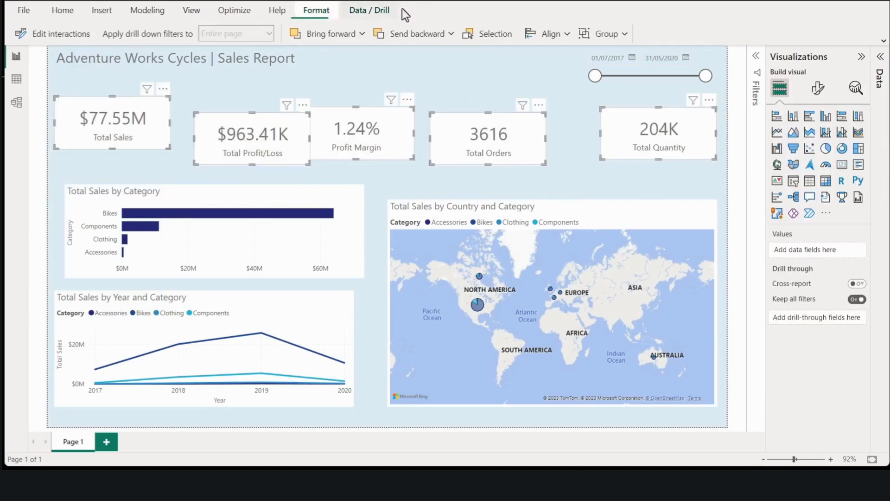
left_click(561, 39)
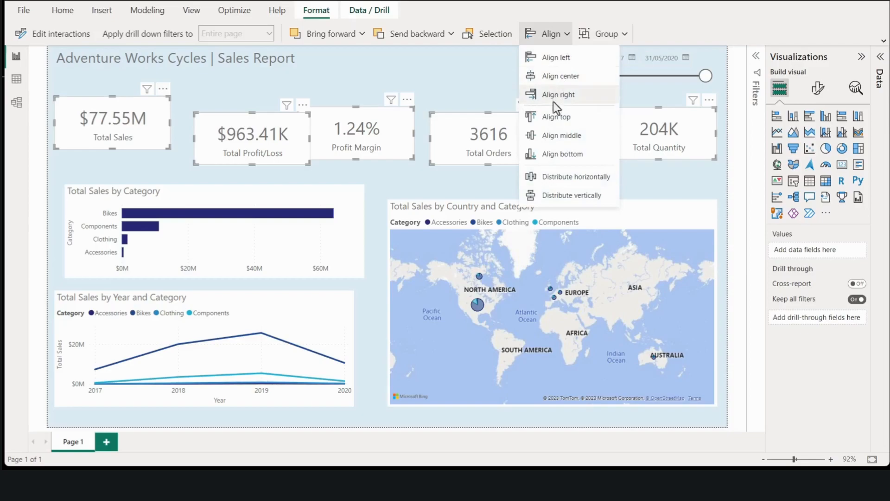
left_click(556, 116)
left_click(551, 41)
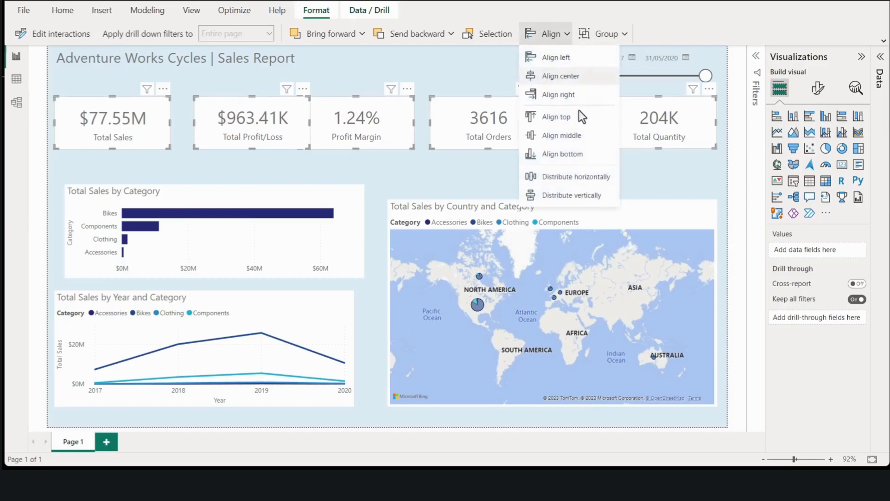
left_click(580, 176)
left_click(497, 183)
Move the Total Sales by Category bar chart in line with the line chart below and turn off its Y-axis title
left_click_drag(213, 201, 205, 190)
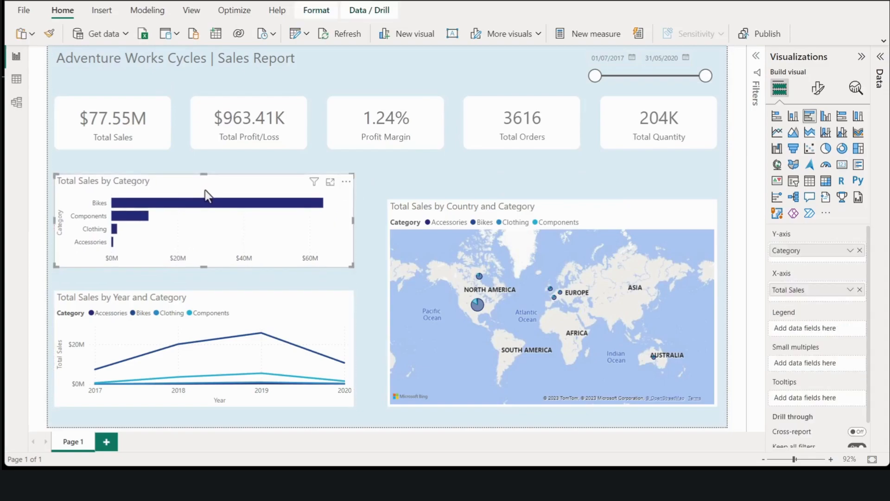
left_click(819, 88)
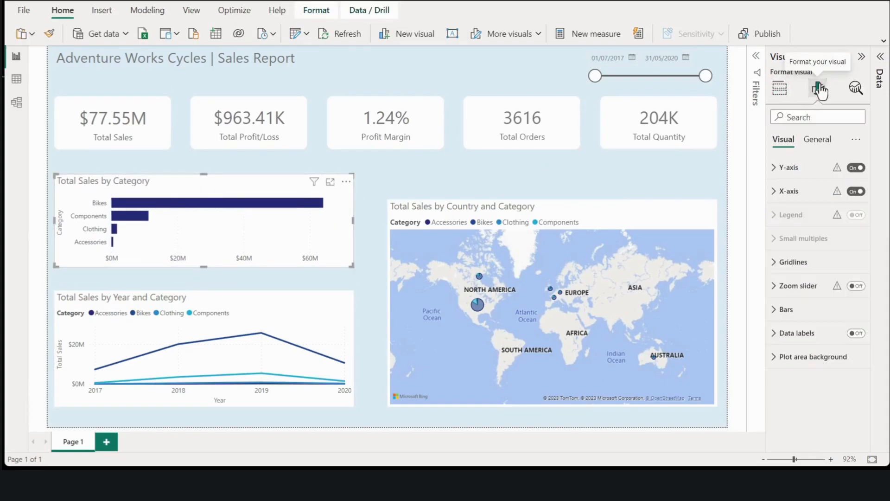
left_click(807, 167)
left_click(846, 375)
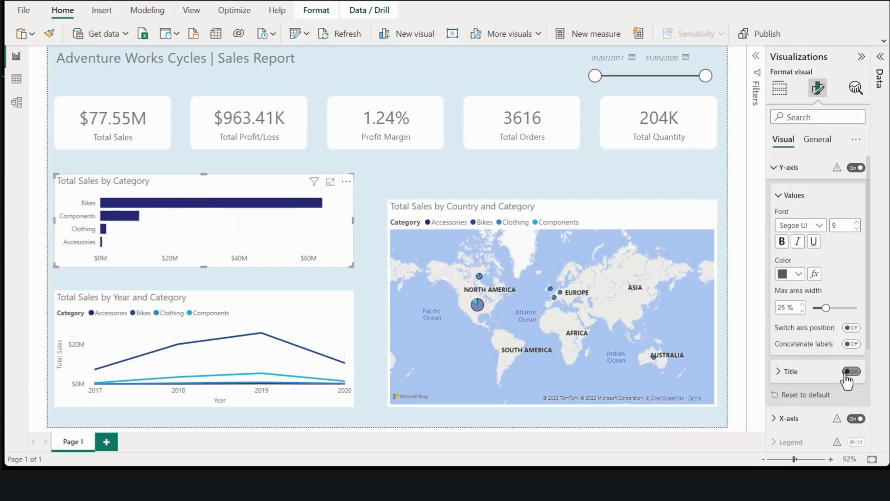
left_click(794, 168)
Turn off the X-axis title, the vertical gridlines and the X-axis itself on the Total Sales by Category bar chart
left_click(794, 191)
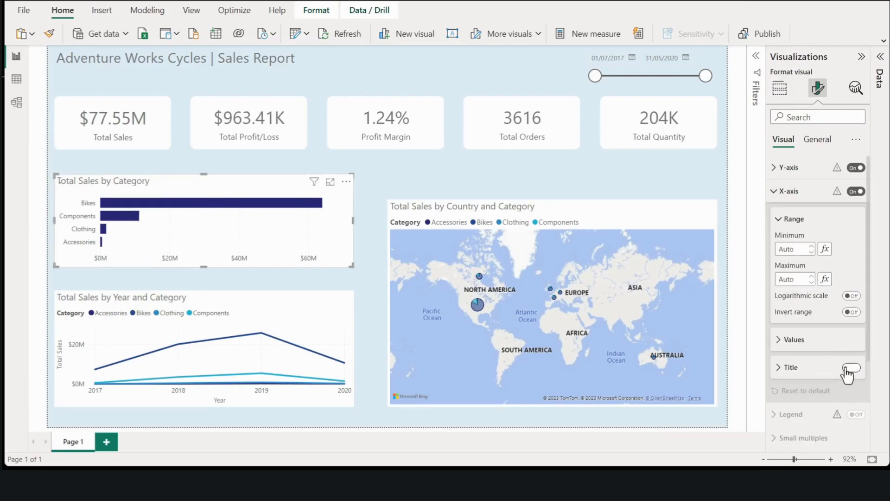
left_click(786, 192)
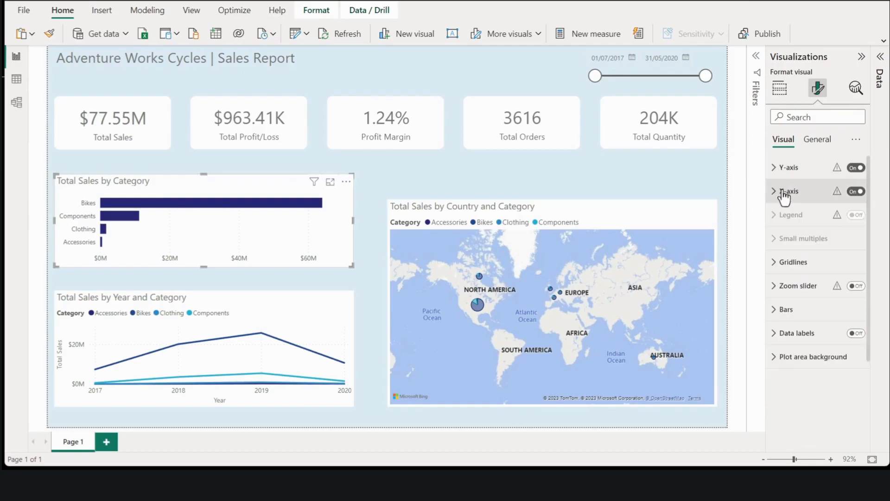
left_click(796, 262)
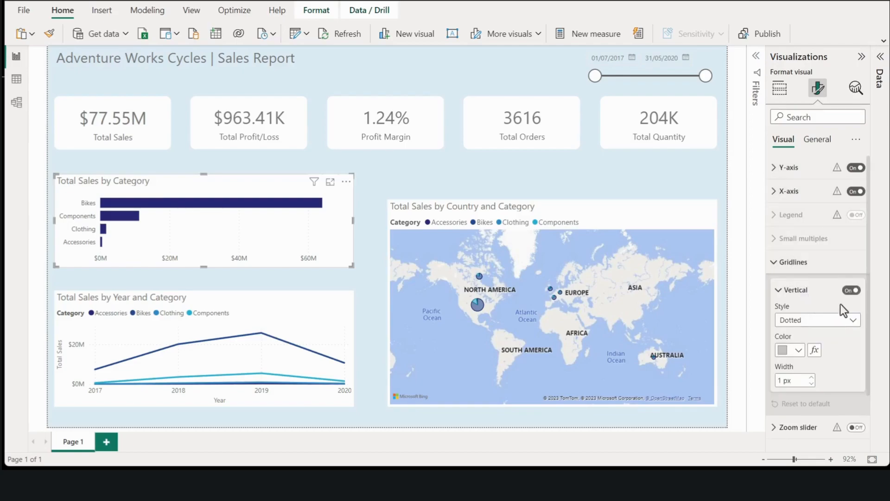
left_click(847, 294)
left_click(854, 193)
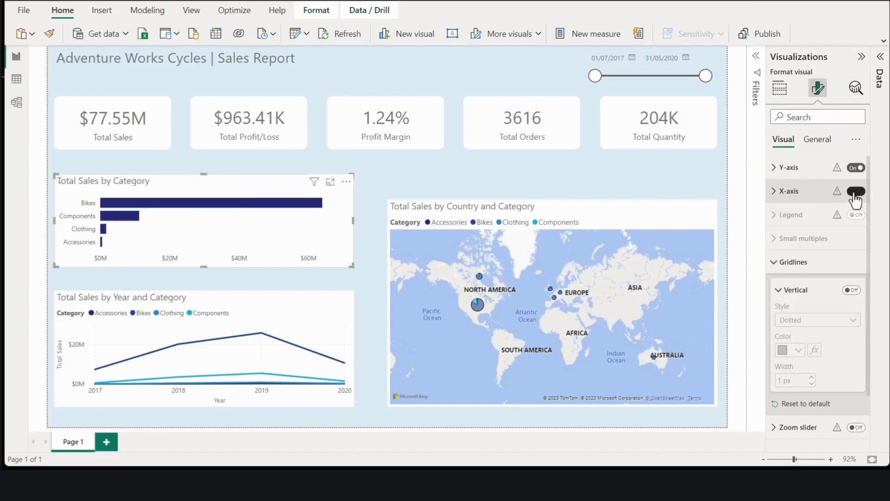
Turn on data labels for the Total Sales by Category bar chart
left_click(804, 194)
left_click(797, 220)
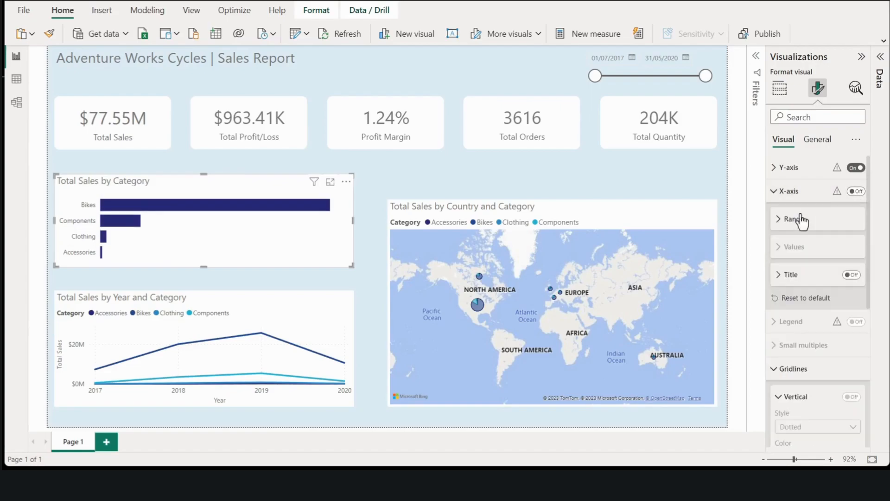
left_click(796, 200)
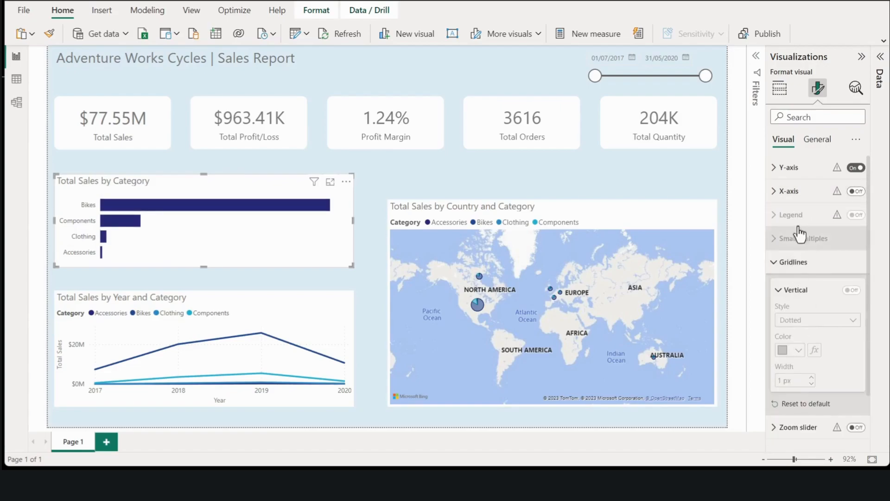
left_click(790, 198)
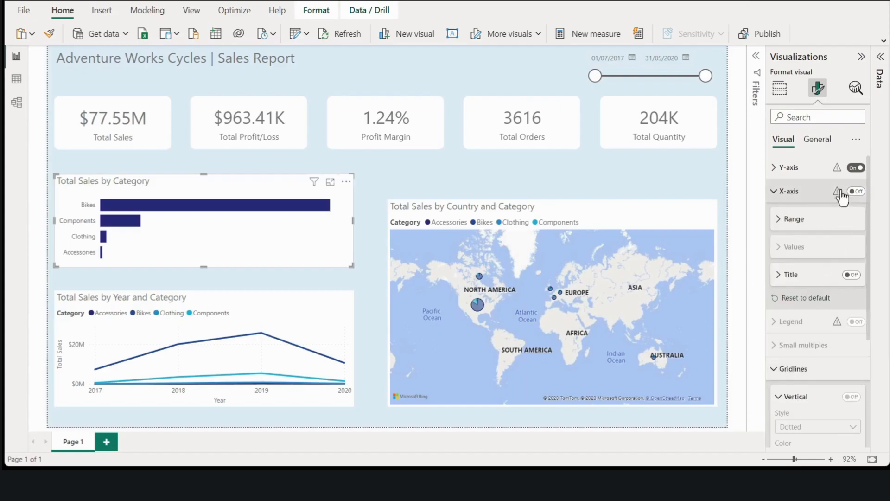
left_click(778, 199)
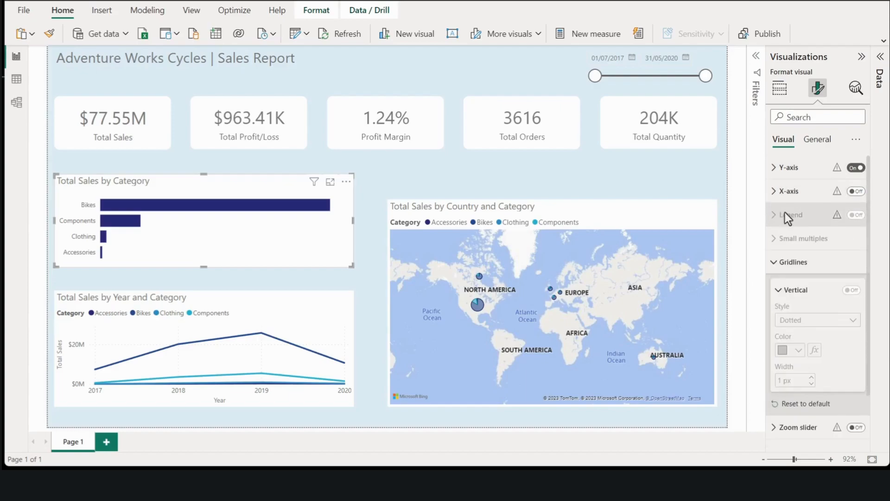
left_click(775, 263)
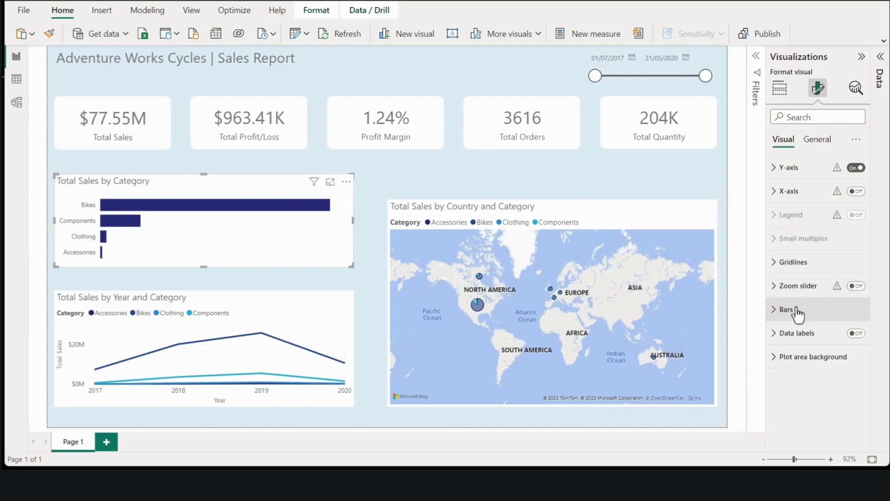
left_click(853, 334)
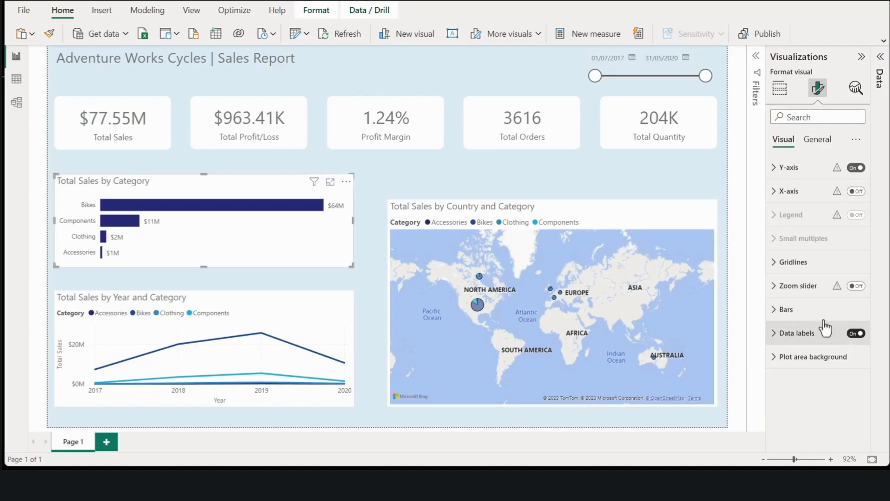
Show individual bar colors for every category and set Bikes to dark teal and Components to medium blue
left_click(775, 311)
left_click(851, 384)
scroll(811, 311, "down", 3)
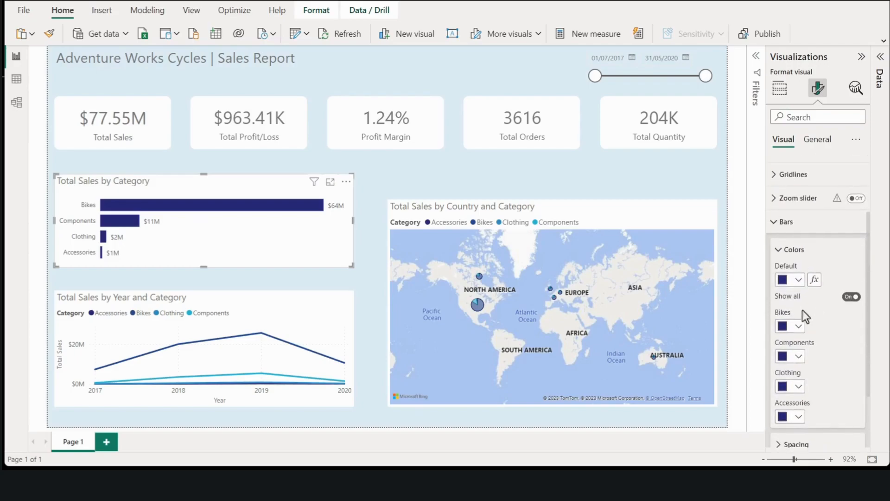
left_click(799, 326)
left_click(781, 273)
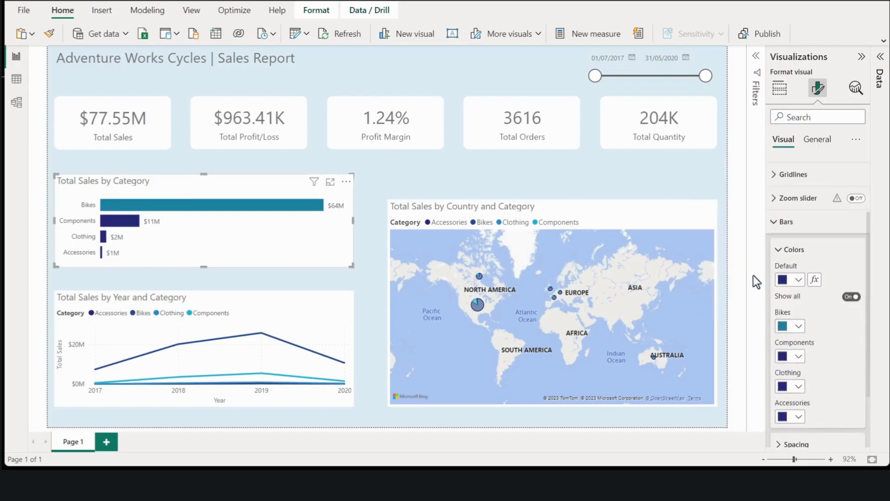
left_click(799, 356)
left_click(787, 234)
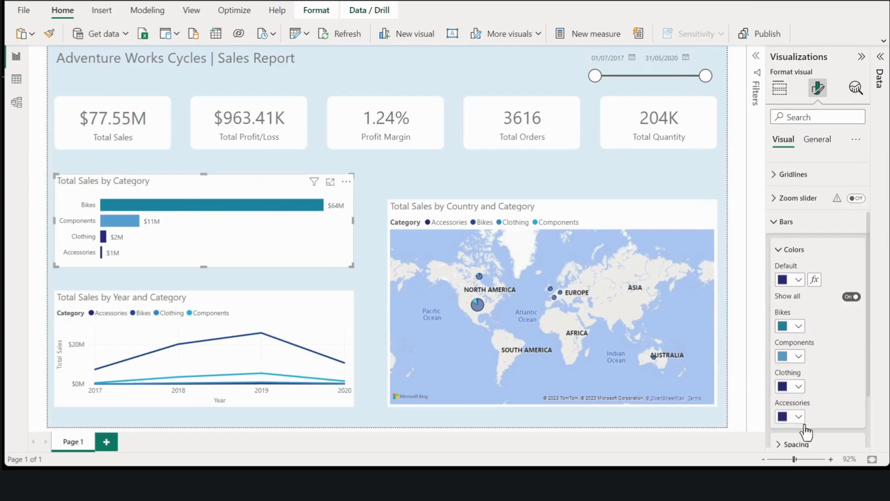
Set the Clothing bar to light blue #a8dfed and the Accessories bar to medium gray
left_click(797, 390)
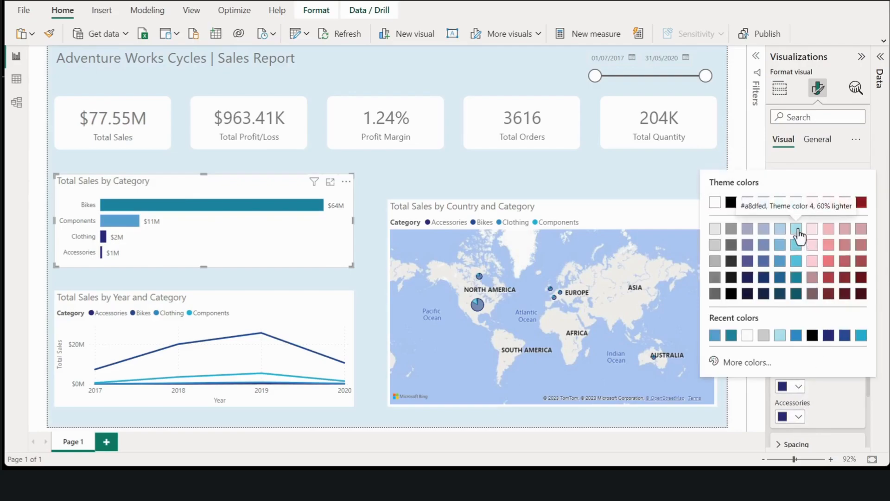
left_click(801, 234)
left_click(799, 416)
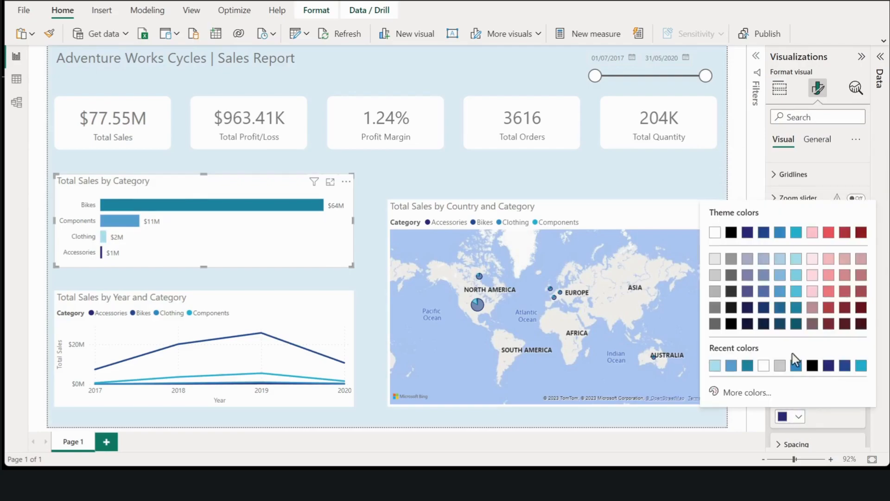
left_click(714, 278)
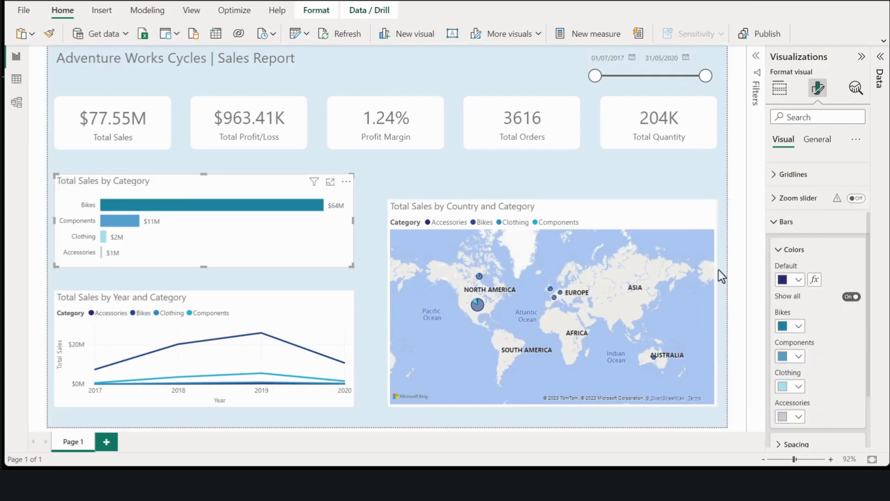
left_click(799, 416)
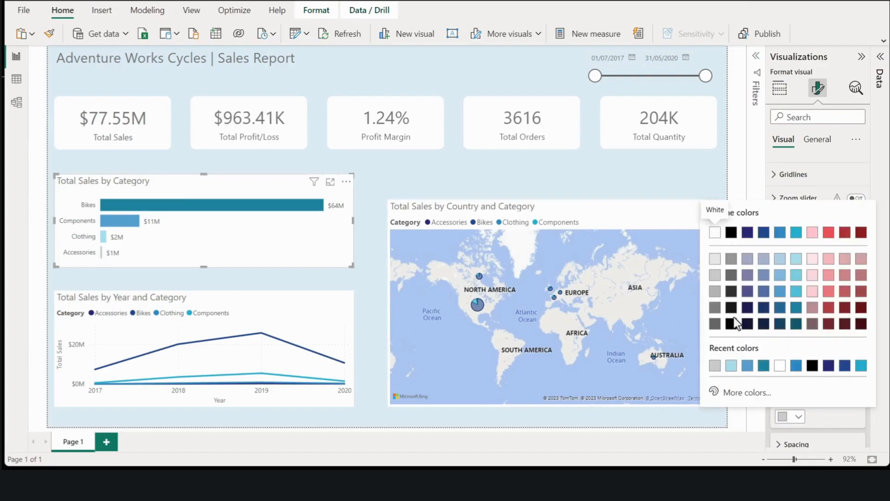
left_click(714, 293)
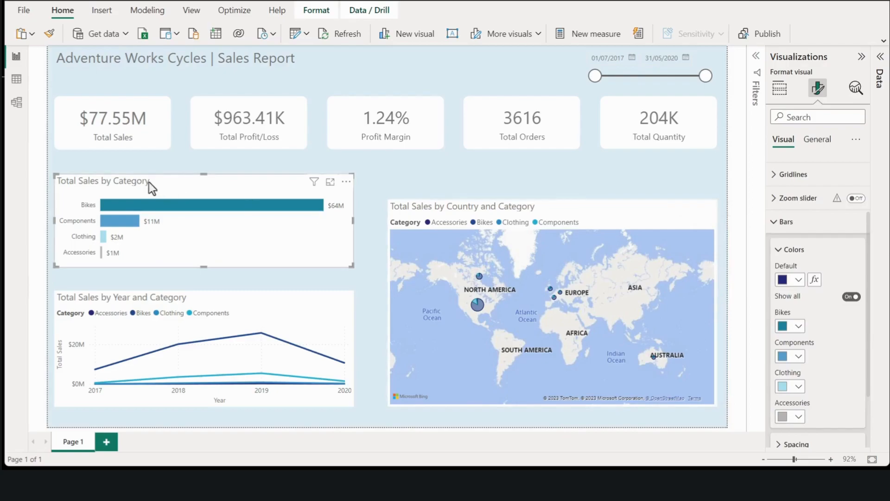
Copy the bar chart's formatting to the Total Sales by Year line chart and the Total Sales by Country map with Format Painter
left_click(50, 34)
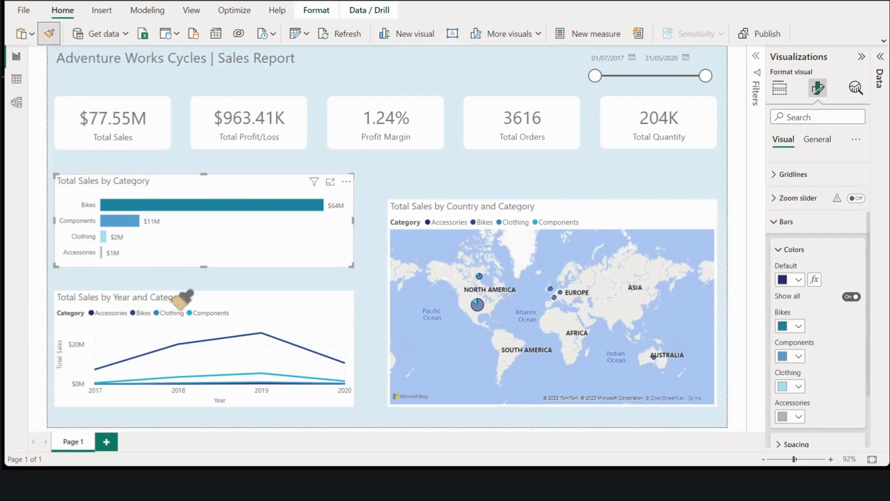
left_click(204, 302)
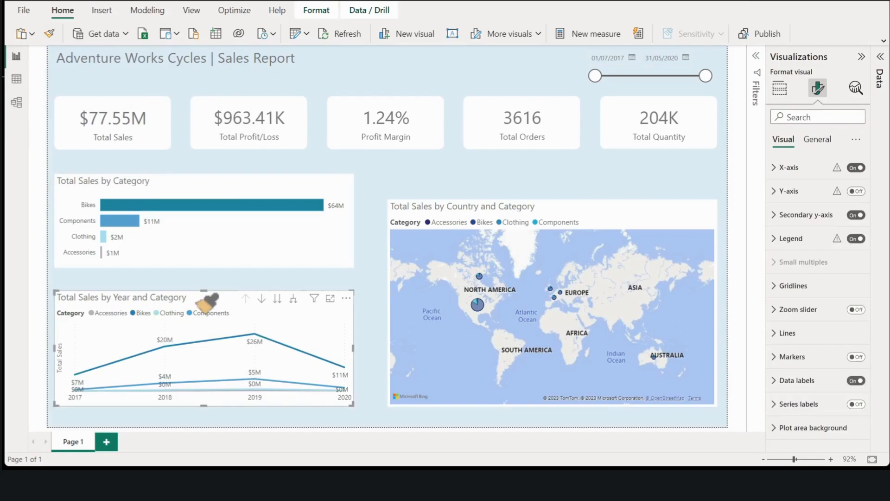
left_click(48, 34)
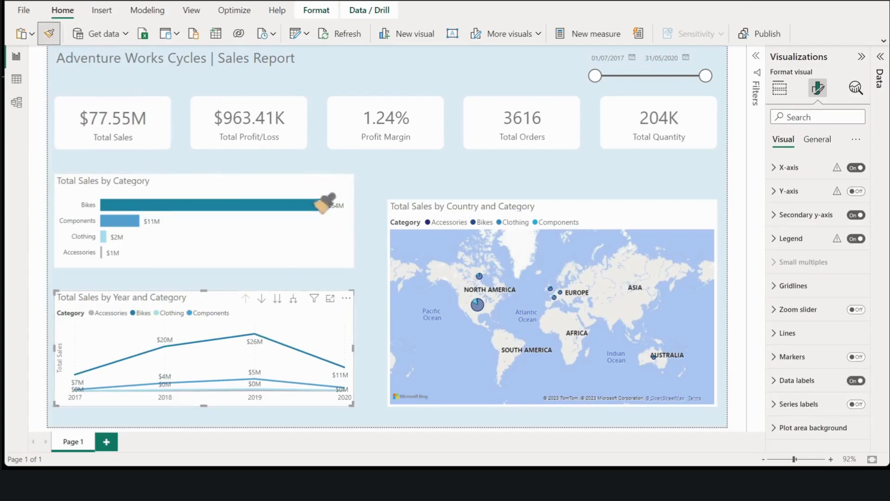
left_click(605, 210)
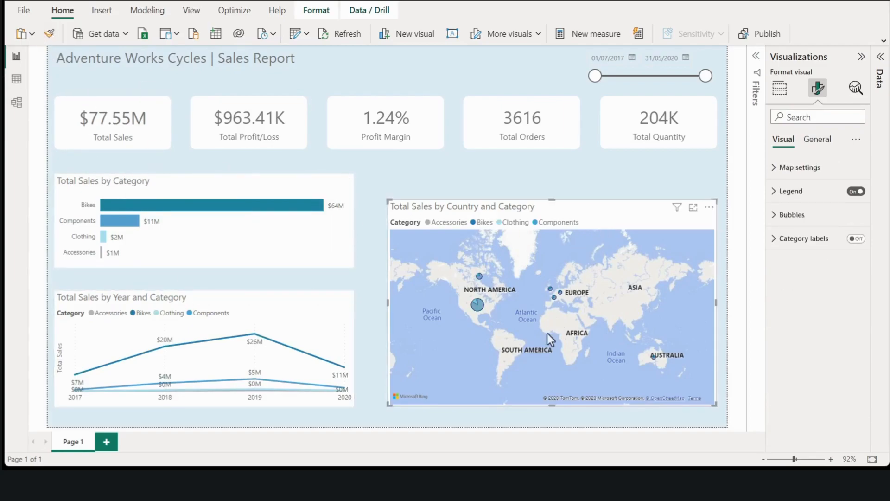
Resize the map so its top edge lines up with the bar chart and its inner edge extends closer to the two charts
left_click(482, 177)
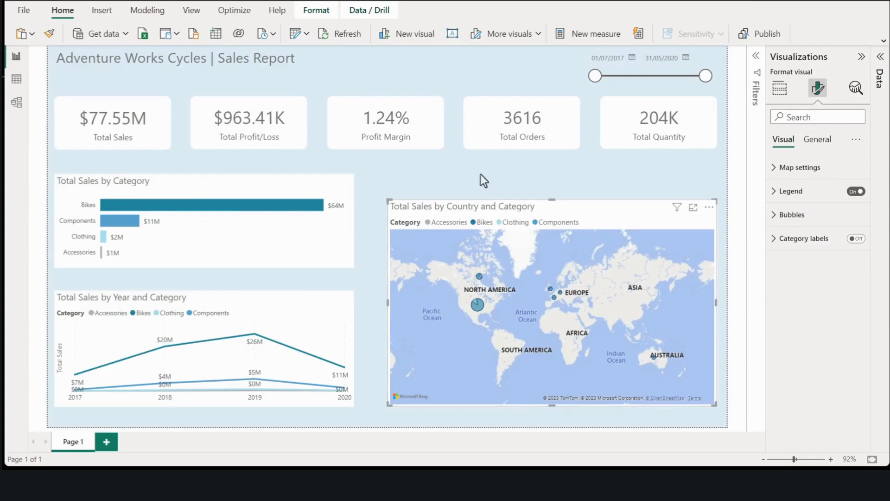
left_click(519, 199)
left_click_drag(551, 199, 548, 174)
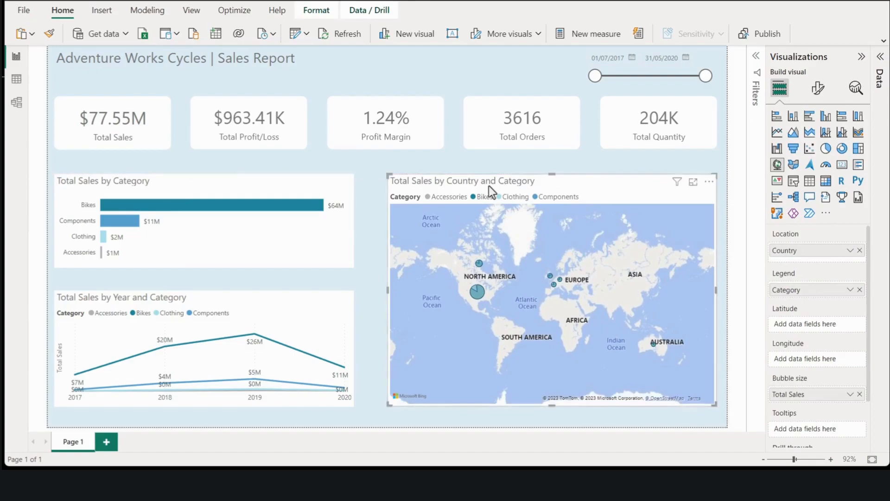
left_click_drag(387, 287, 449, 260)
mouse_move(474, 184)
left_mouse_down()
mouse_move(491, 180)
mouse_move(483, 180)
left_mouse_up()
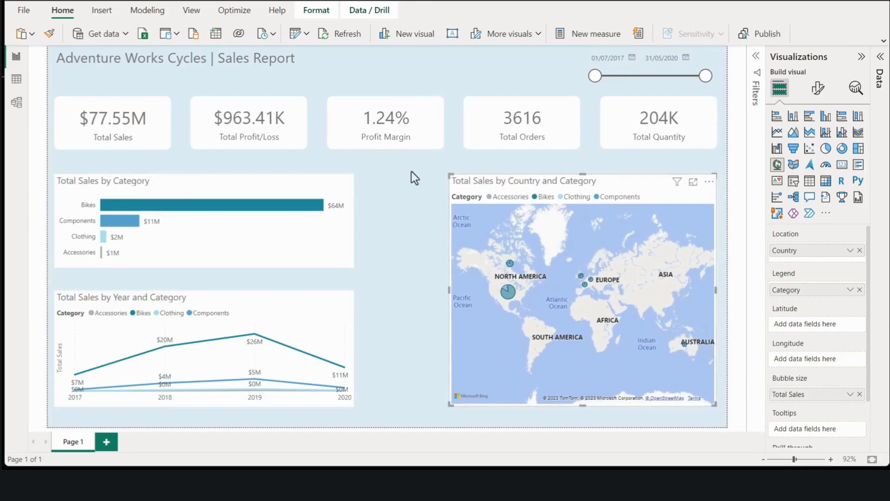
left_click_drag(448, 290, 368, 284)
Narrow the Total Sales by Category bar chart and the line chart below it to the same width, leaving a gap before the map
left_click(273, 186)
left_click_drag(353, 220, 306, 214)
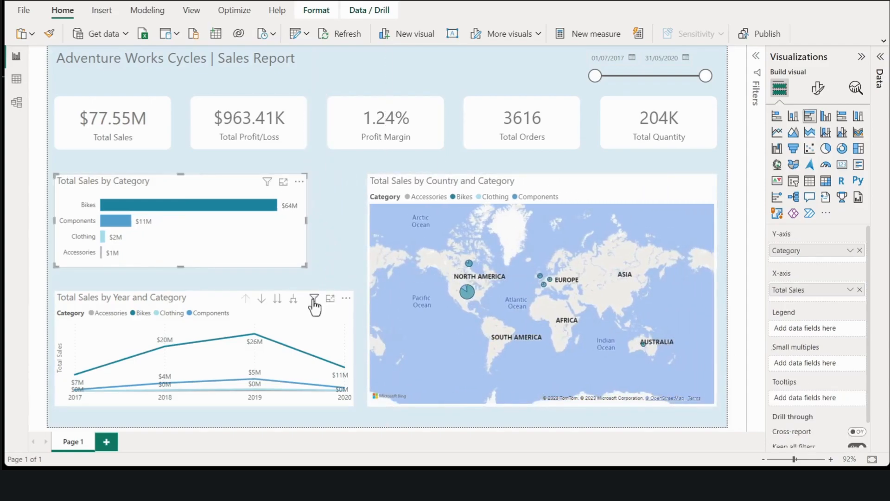
left_click(315, 306)
left_click_drag(354, 348, 301, 327)
left_click(337, 327)
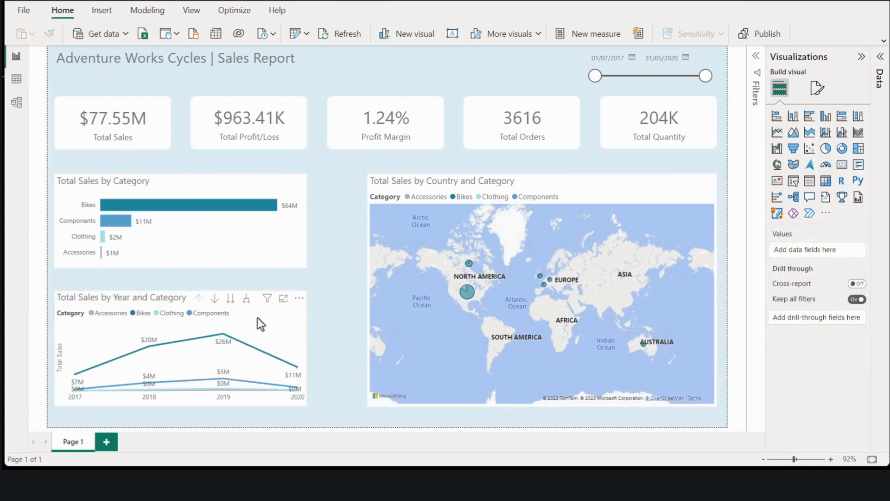
Turn off the Y-axis title of the Total Sales by Year and Category line chart
left_click(146, 299)
left_click(817, 89)
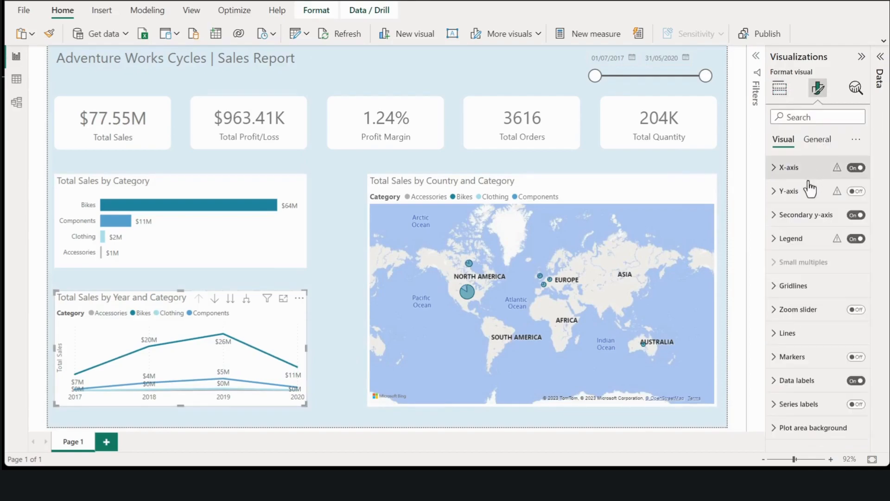
left_click(794, 167)
left_click(794, 168)
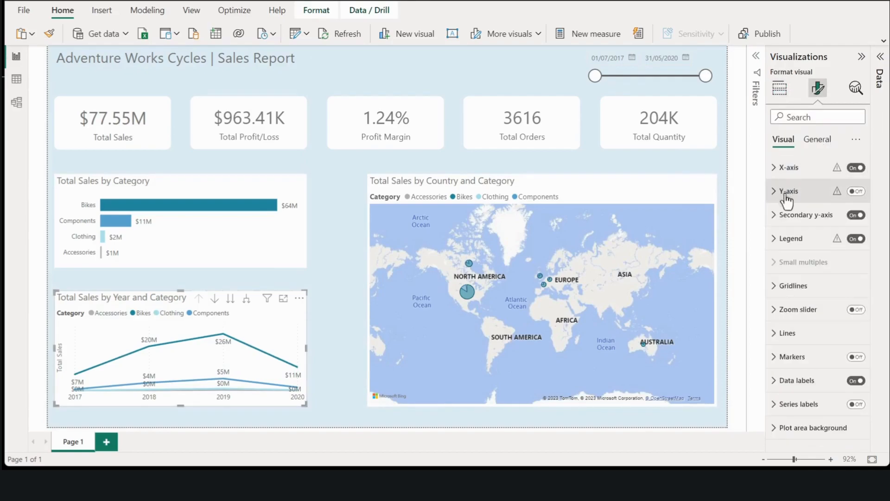
left_click(788, 193)
left_click(852, 367)
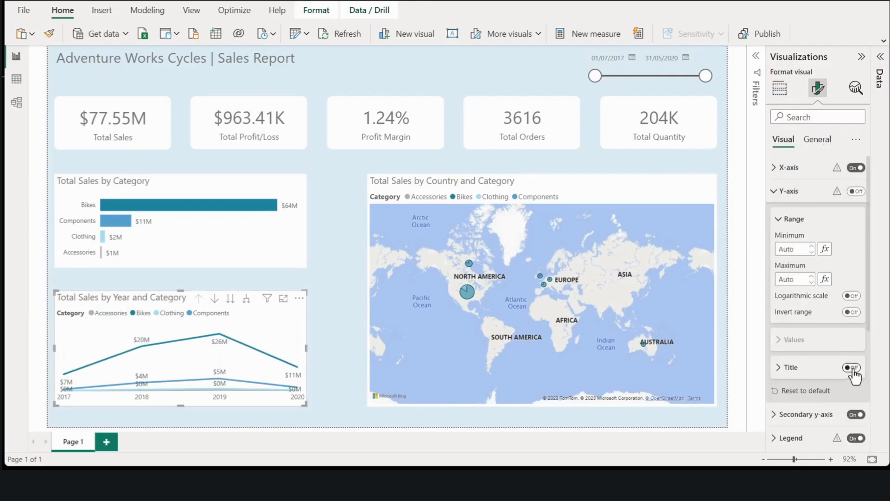
Turn off the line chart's data labels and turn its Y-axis on
left_click(791, 195)
left_click(855, 380)
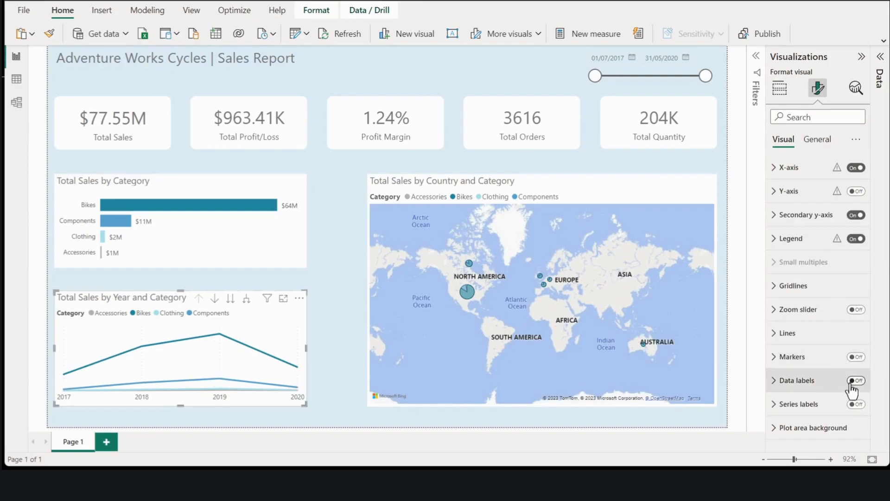
left_click(854, 192)
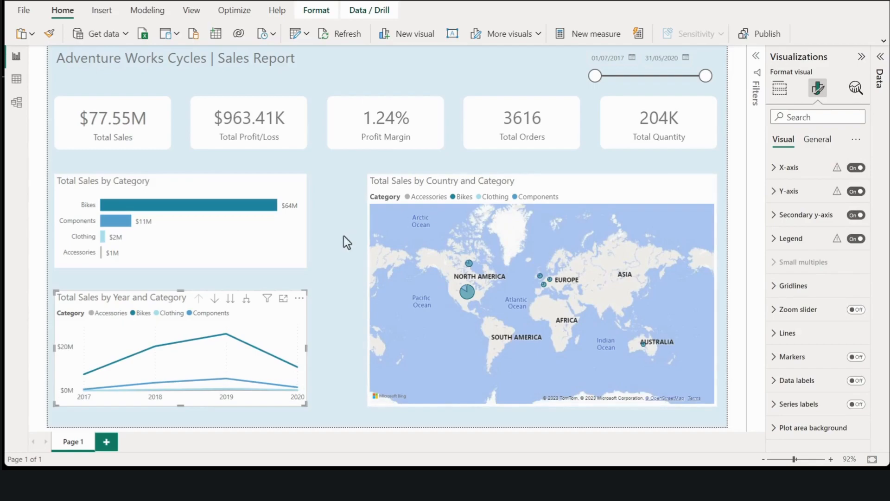
Switch the line chart to the quarter level of its date hierarchy, inspect the third quarter's values and return to the year level
left_click(230, 301)
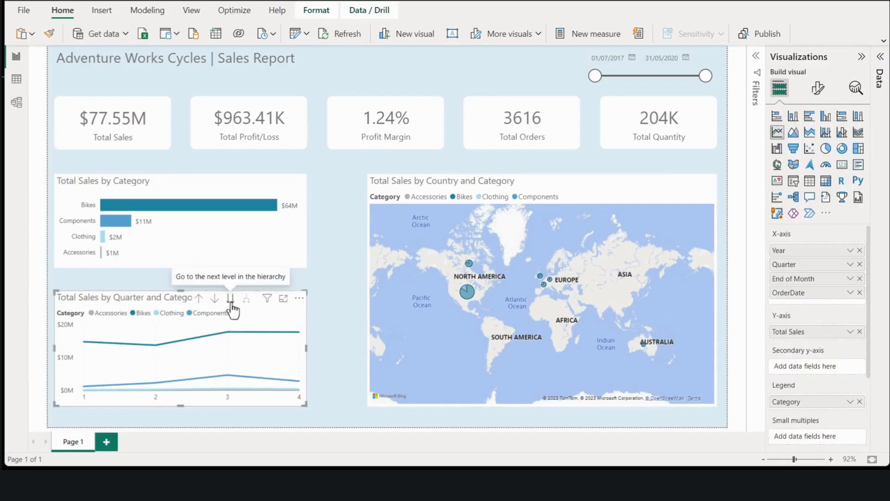
mouse_move(227, 340)
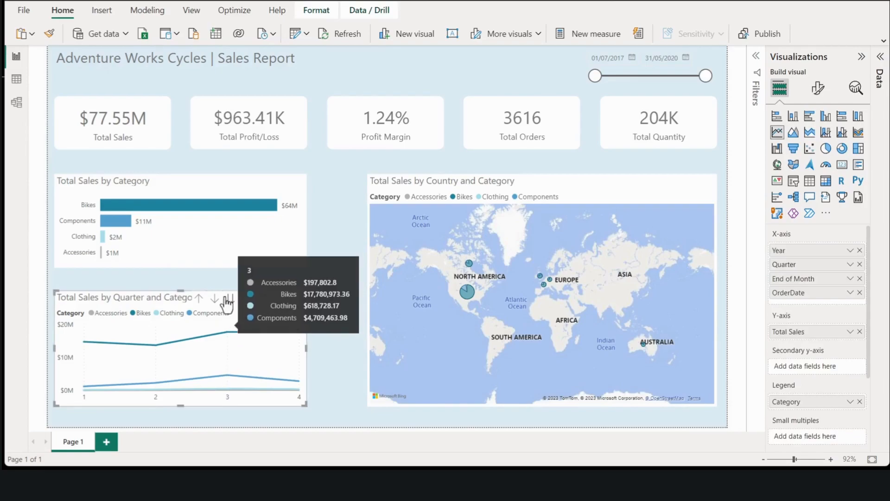
left_click(199, 298)
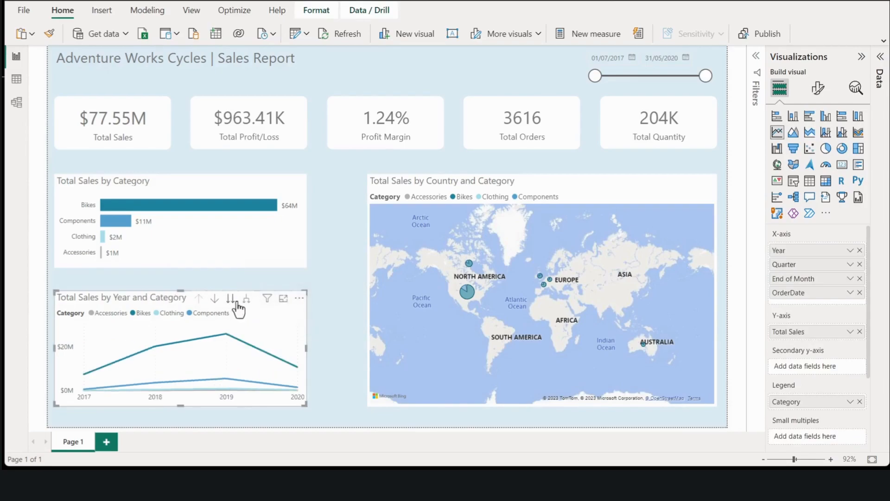
Expand the line chart to year and quarter level, inspect the quarterly trend and return to the year level
left_click(232, 300)
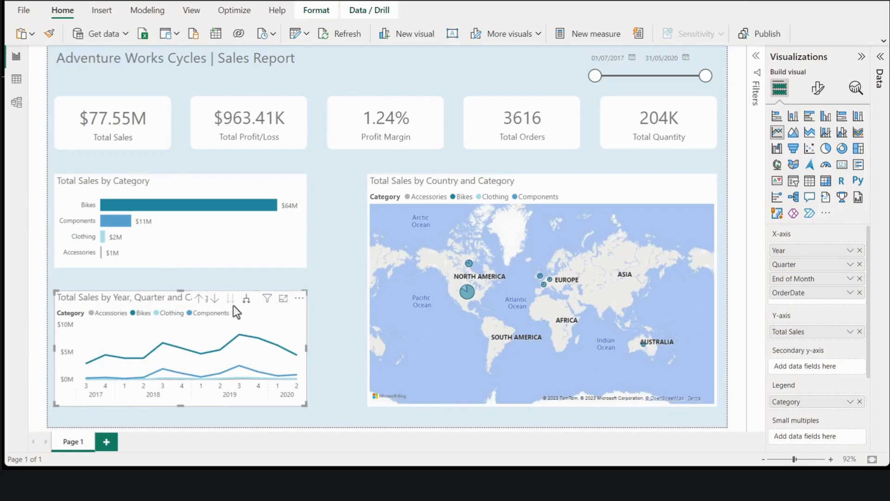
left_click(198, 299)
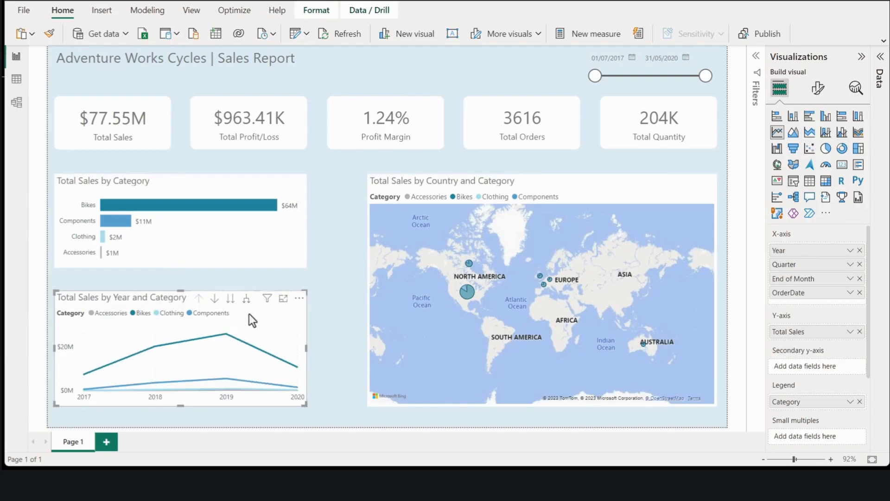
Move the line chart up under the bar chart and enlarge both charts to the same width near the map
mouse_move(308, 292)
left_mouse_down()
mouse_move(313, 277)
mouse_move(302, 288)
mouse_move(308, 282)
left_mouse_up()
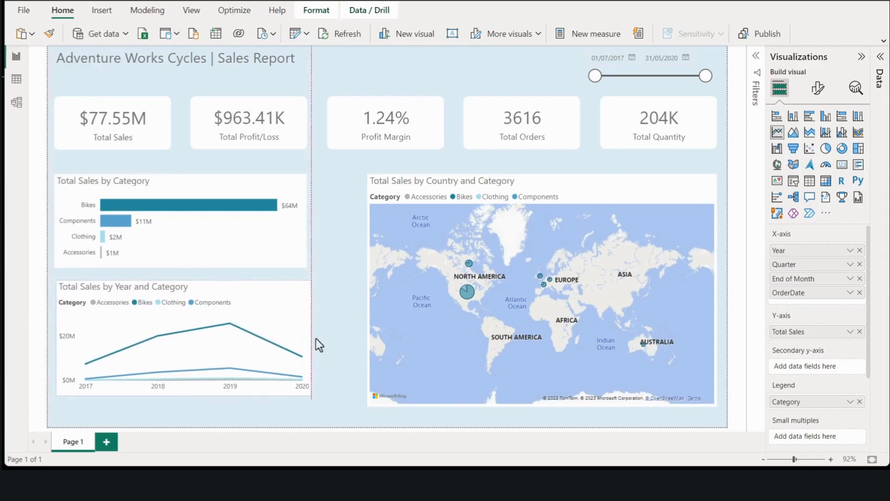
left_click_drag(307, 395, 346, 408)
left_click(238, 182)
left_click_drag(306, 266, 350, 269)
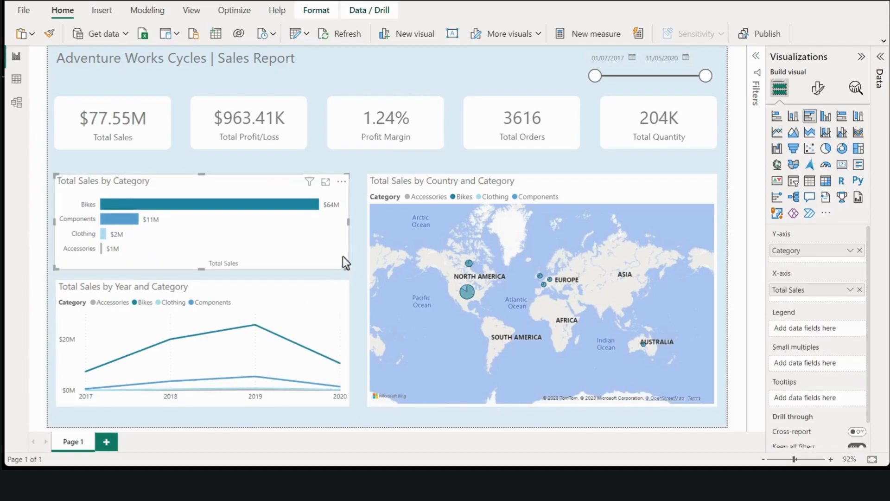
Shrink the Total Sales by Country and Category map so its left edge lines up with the Total Orders card
left_click(363, 182)
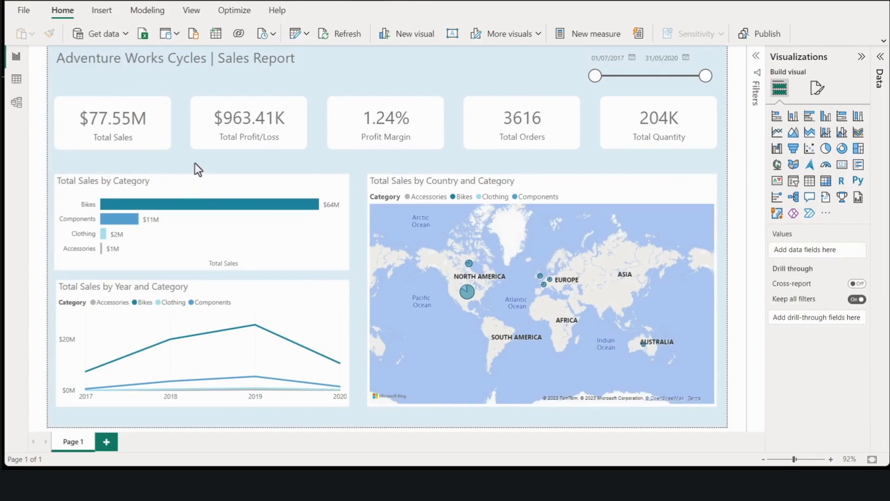
left_click(407, 184)
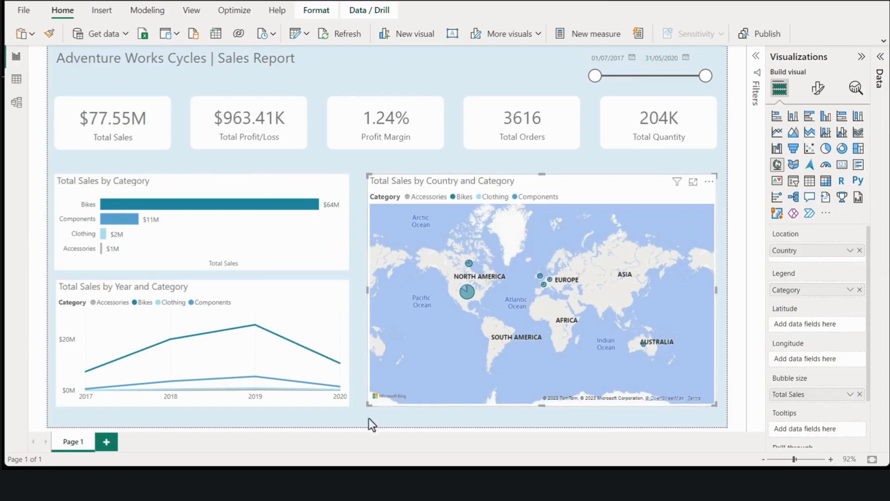
left_click_drag(370, 403, 464, 386)
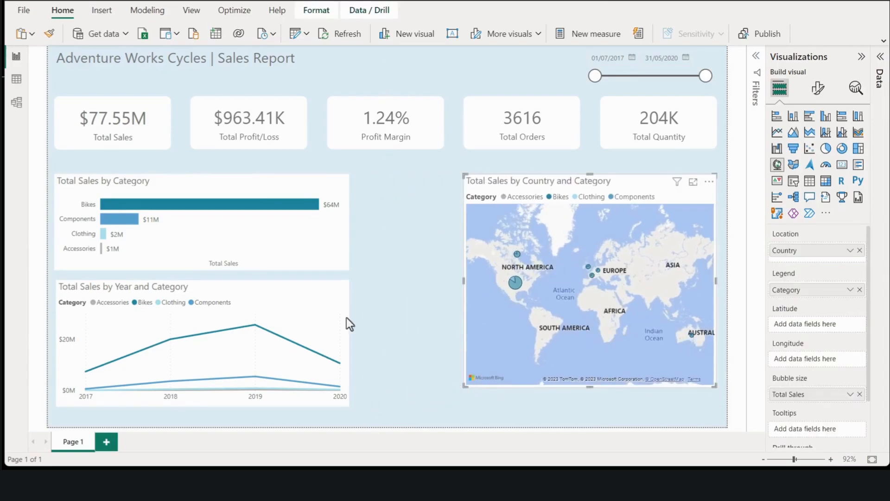
Widen the line chart and the bar chart until both end level with the right edge of the Profit Margin card
left_click(342, 288)
left_click(339, 323)
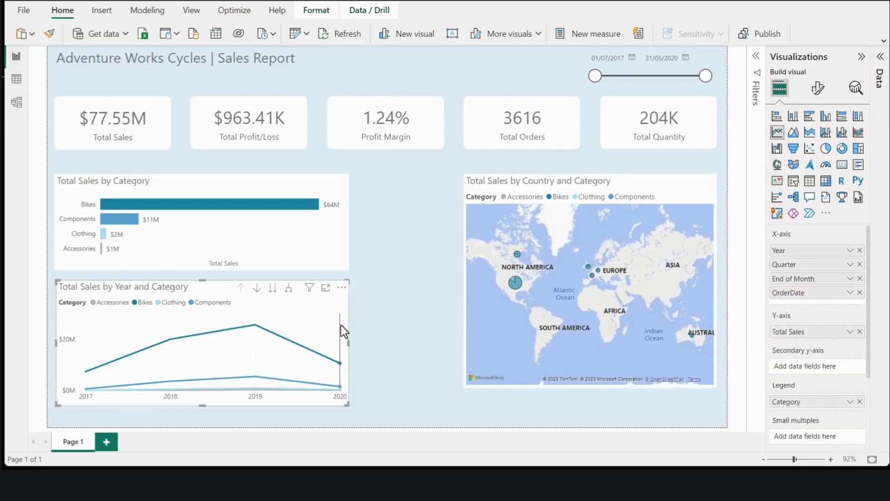
left_click_drag(349, 346, 450, 347)
left_click(346, 320)
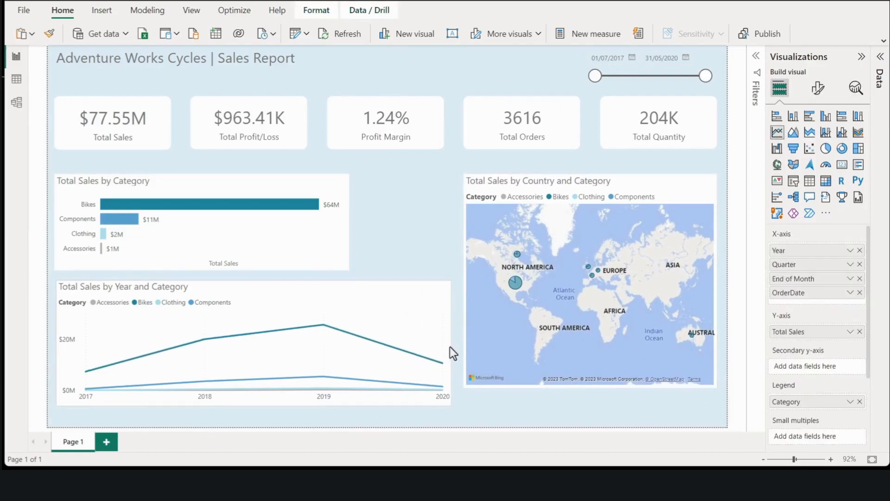
left_click(344, 233)
left_click_drag(348, 224, 445, 226)
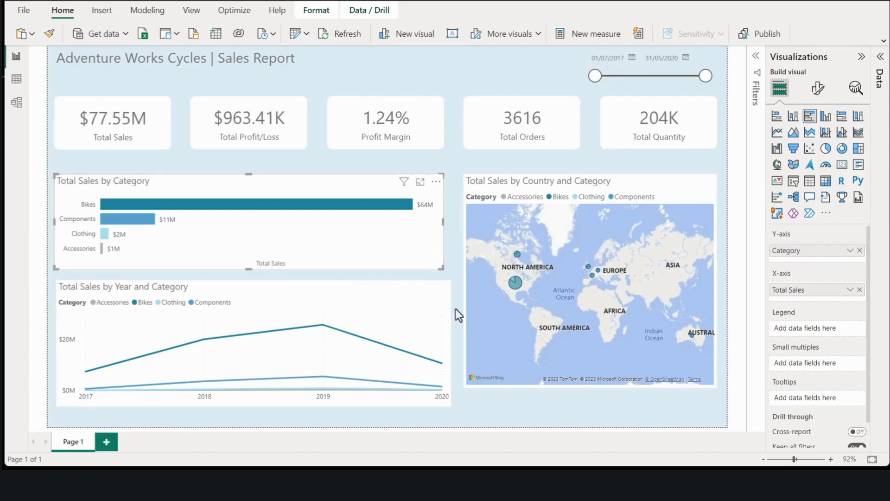
left_click(448, 343)
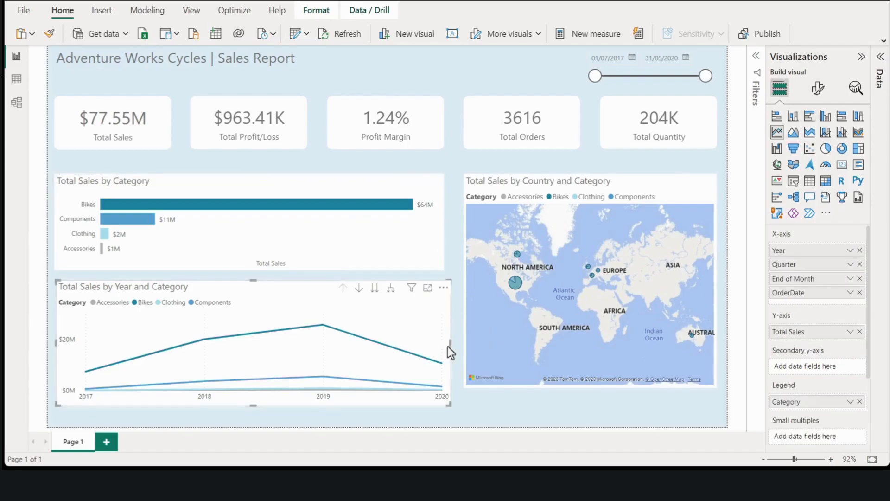
left_click_drag(448, 344, 444, 347)
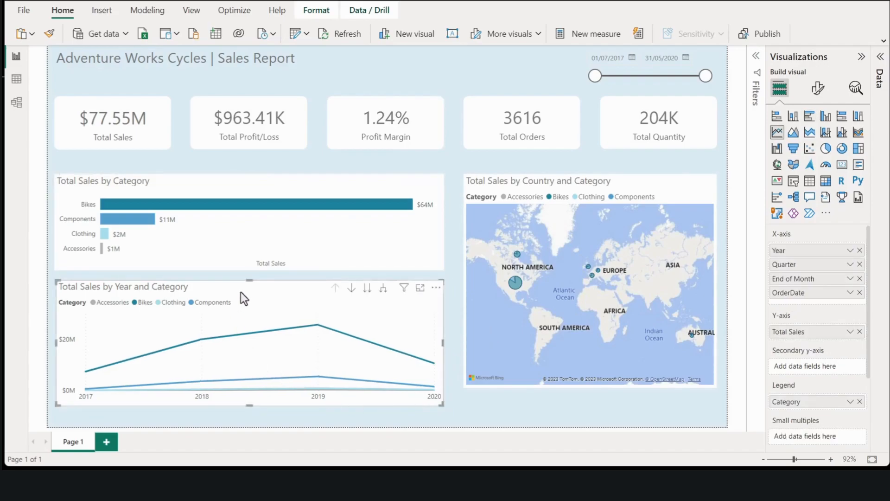
Turn on markers for all series of the Total Sales by Year and Category line chart and reduce their size
left_click(818, 87)
left_click(856, 357)
left_click(812, 364)
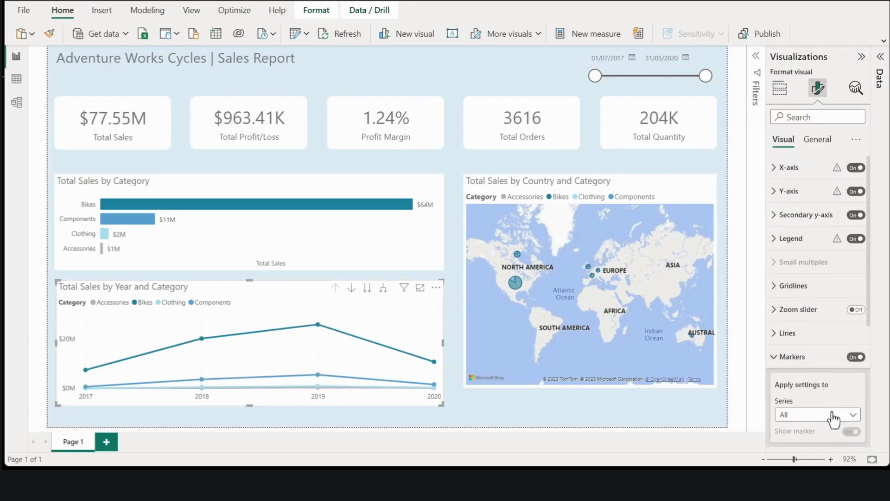
scroll(830, 409, "down", 4)
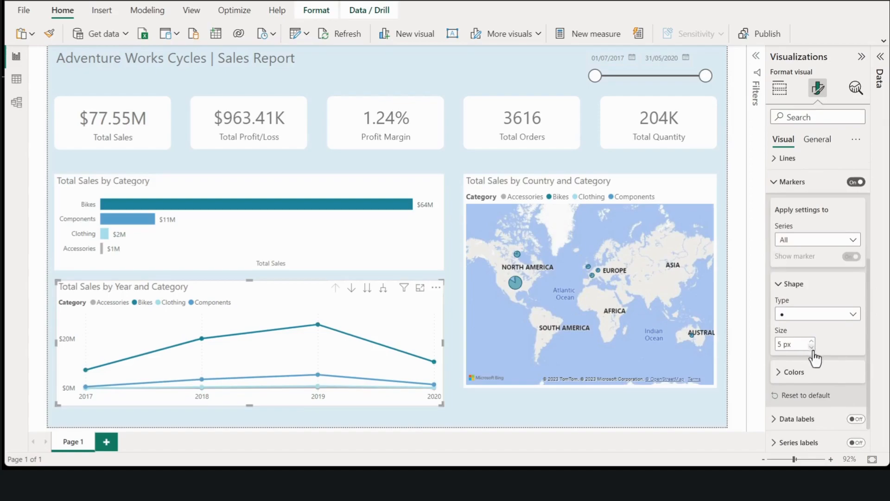
left_click(794, 185)
Set the stroke width of all lines in the line chart to 1 px
left_click(794, 332)
scroll(835, 399, "down", 4)
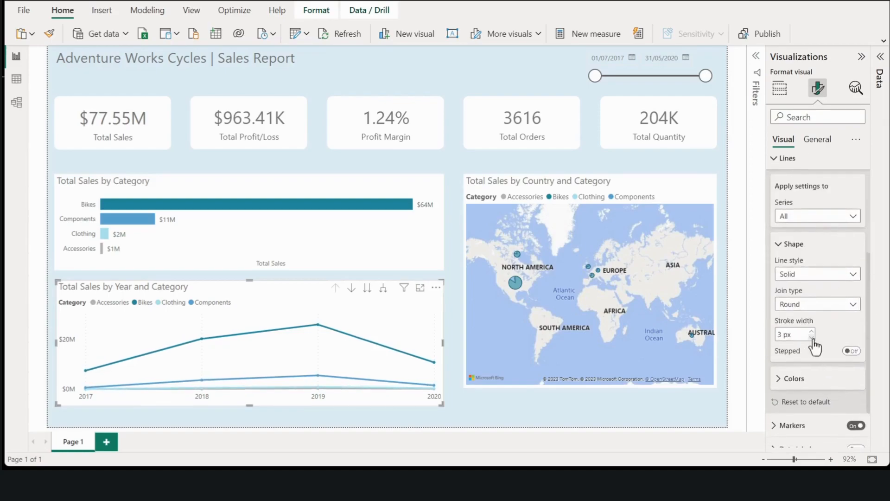
left_click(812, 338)
left_click(813, 338)
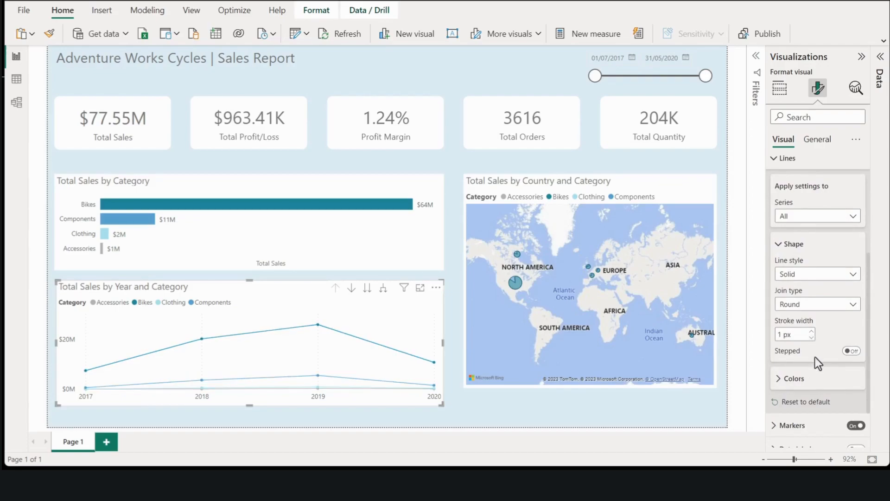
left_click(454, 247)
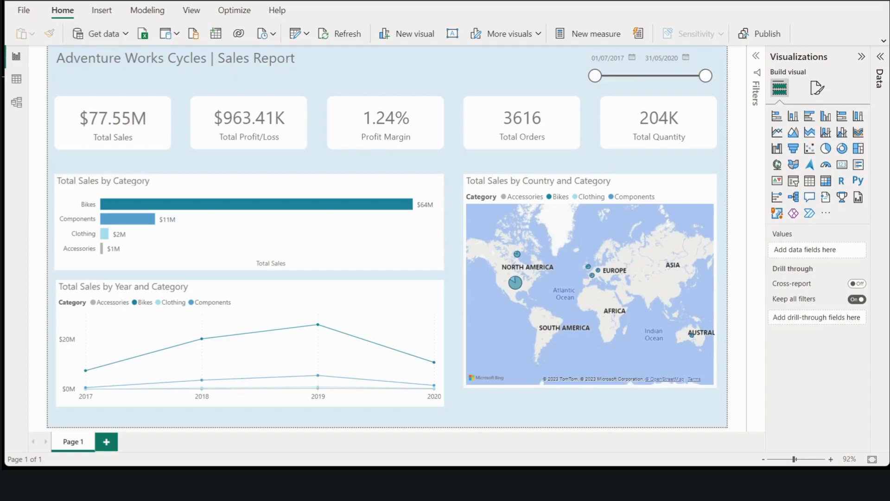
Color the words "Adventure Works Cycles" in the report title light red
left_click(149, 58)
left_click_drag(208, 58, 68, 49)
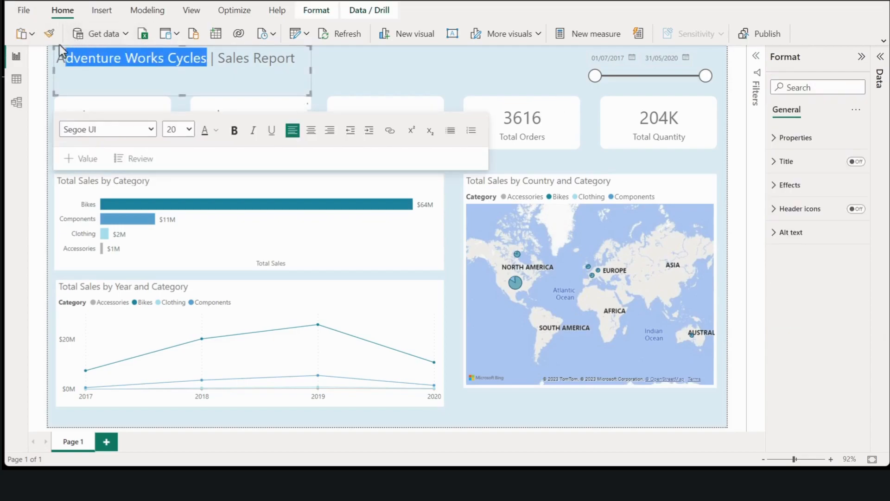
left_click(216, 131)
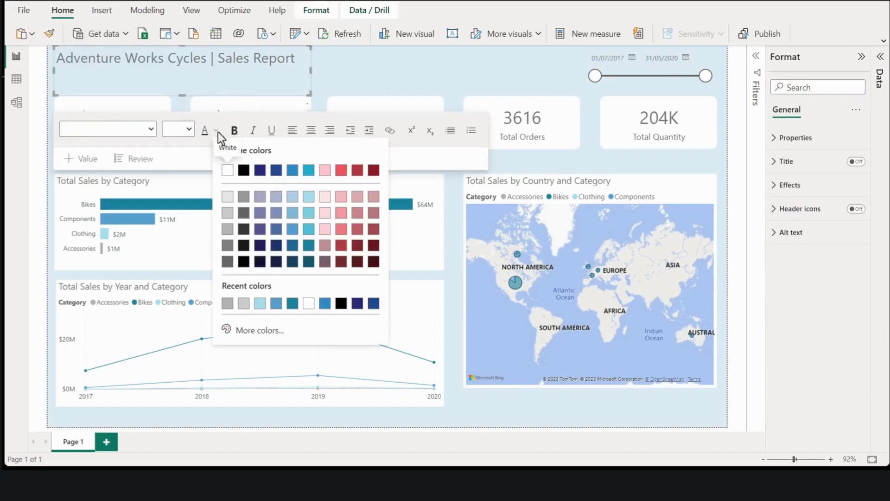
left_click(341, 229)
left_click(235, 56)
left_click_drag(211, 61, 97, 63)
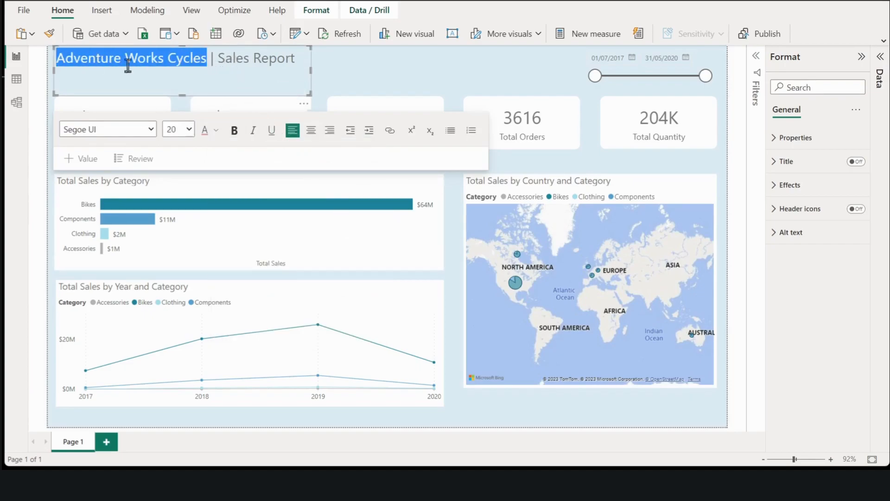
left_click(216, 131)
left_click(344, 237)
Color the words "Sales Report" in the report title dark blue
left_click(204, 77)
left_click_drag(216, 58, 299, 71)
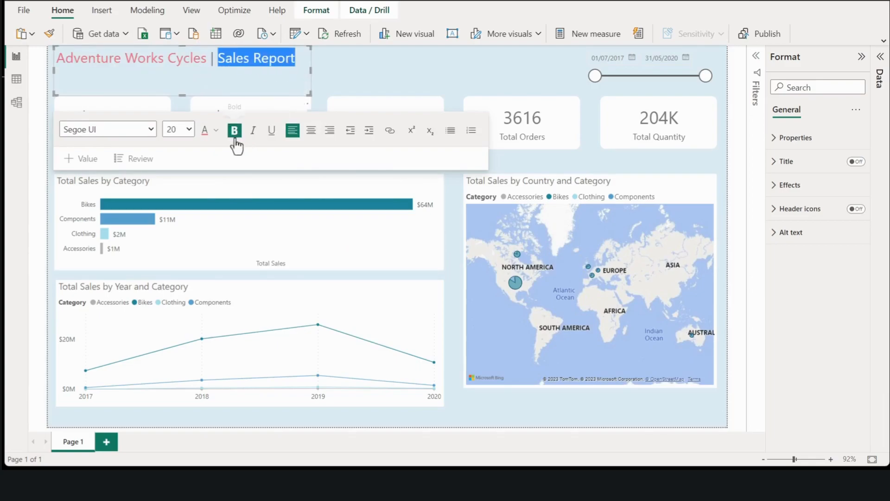
left_click(216, 132)
left_click(295, 254)
left_click(260, 76)
Make the whole report title bold and widen its text box so the title fits on one line
left_click_drag(295, 57, 64, 68)
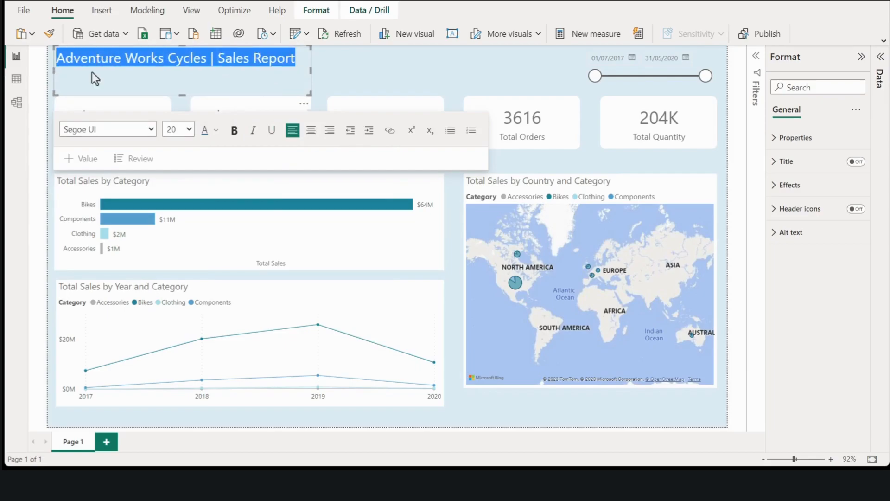
left_click(216, 131)
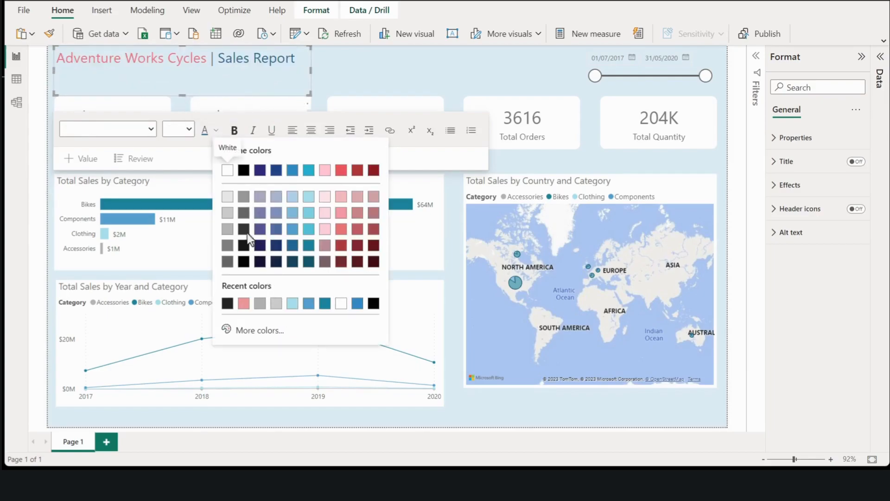
key("Escape")
left_click_drag(295, 58, 58, 56)
left_click(234, 130)
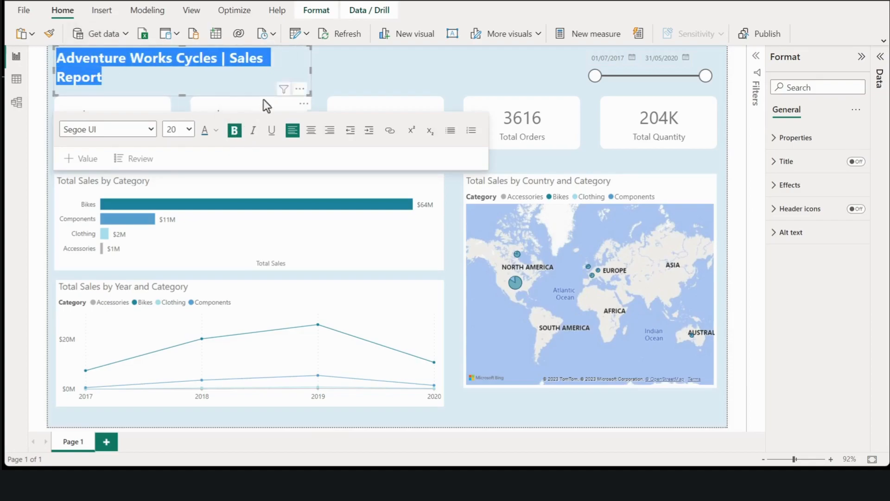
left_click(357, 63)
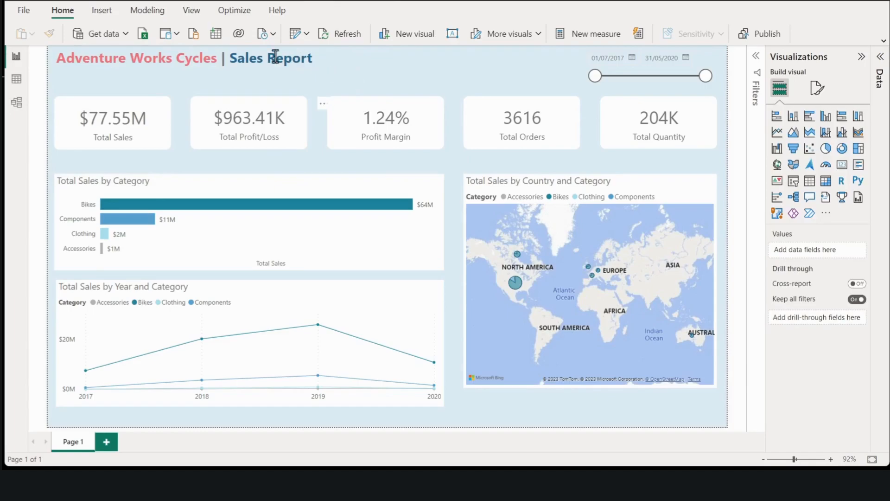
left_click(219, 74)
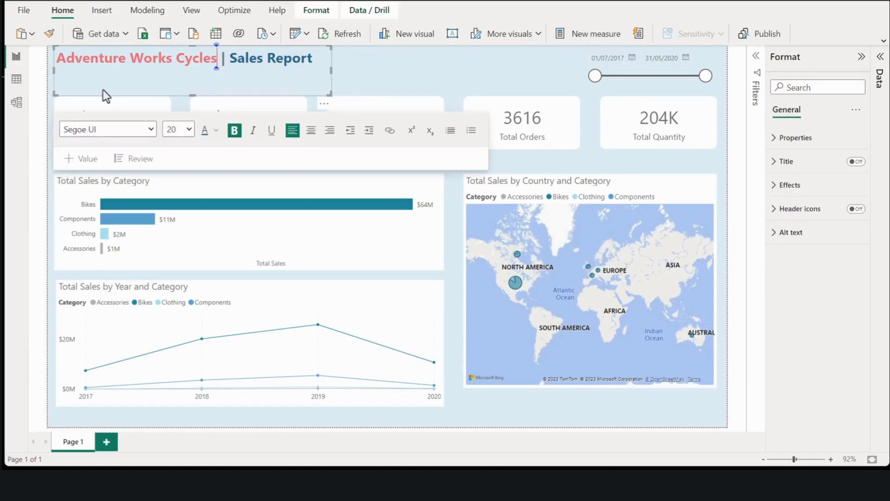
Shorten the "Adventure Works Cycles | Sales Report" text box to fit its single line and shift it slightly down
left_click(192, 99)
left_click(192, 84)
left_click_drag(192, 96, 201, 71)
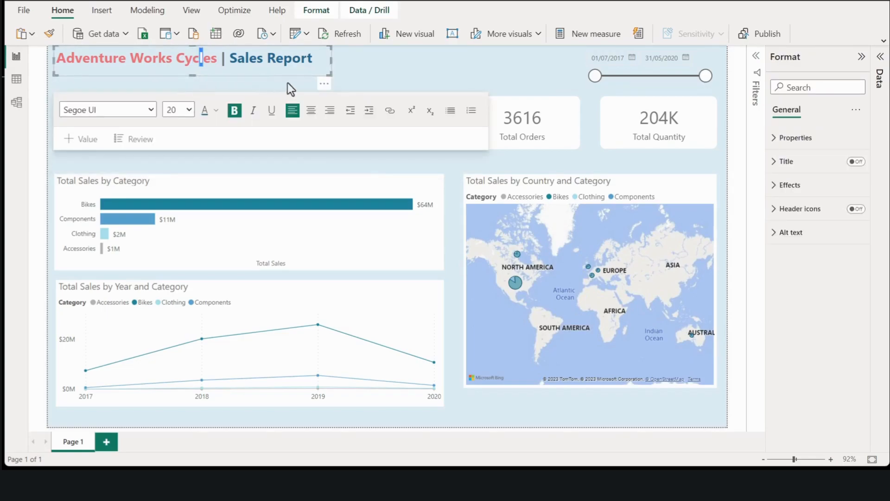
left_click(320, 90)
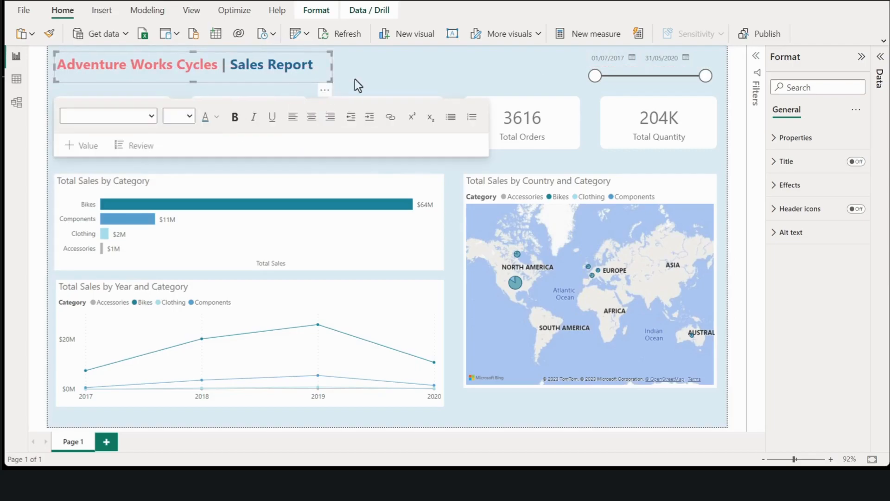
left_click(367, 72)
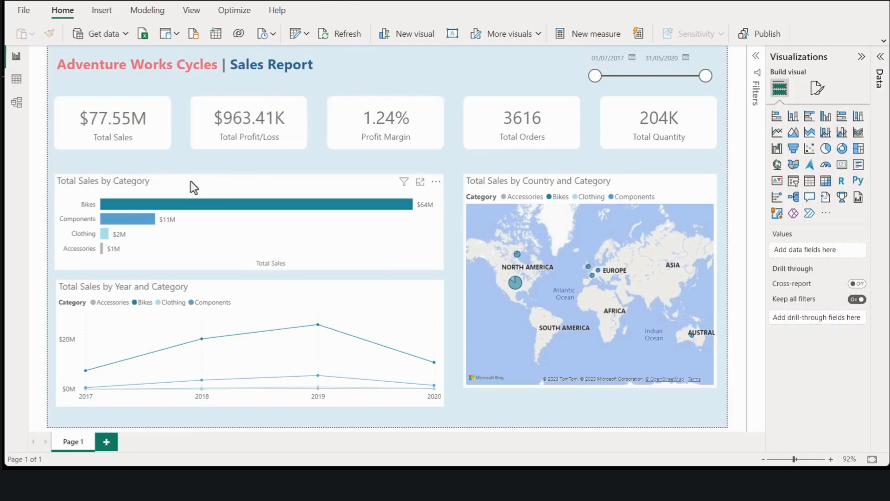
Turn on the visual border for the Total Sales by Category bar chart and expand its border settings
left_click(162, 185)
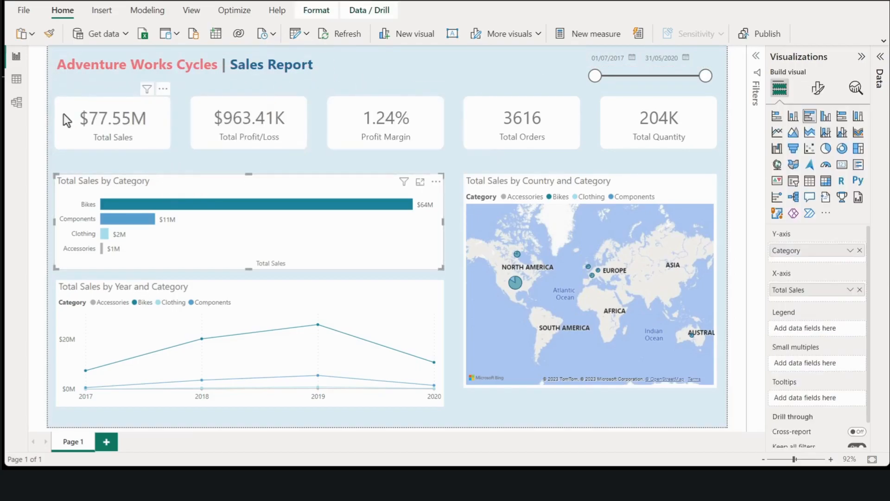
left_click(821, 98)
left_click(815, 142)
left_click(809, 215)
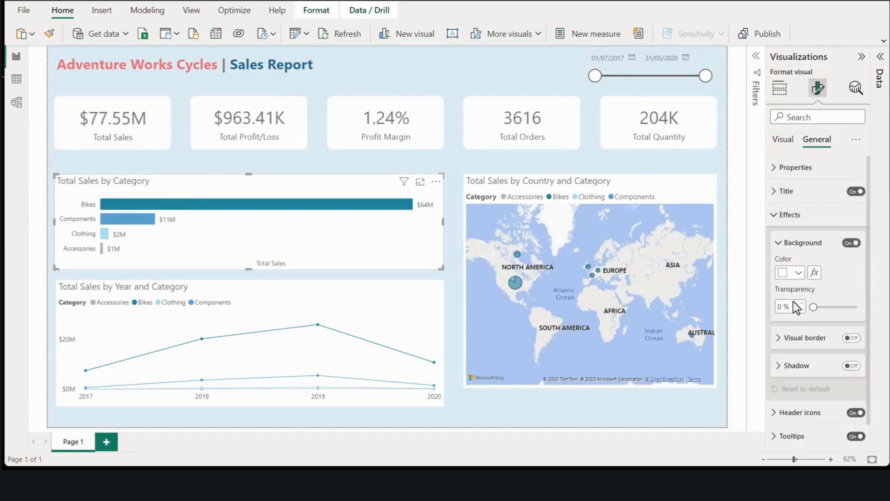
left_click(812, 337)
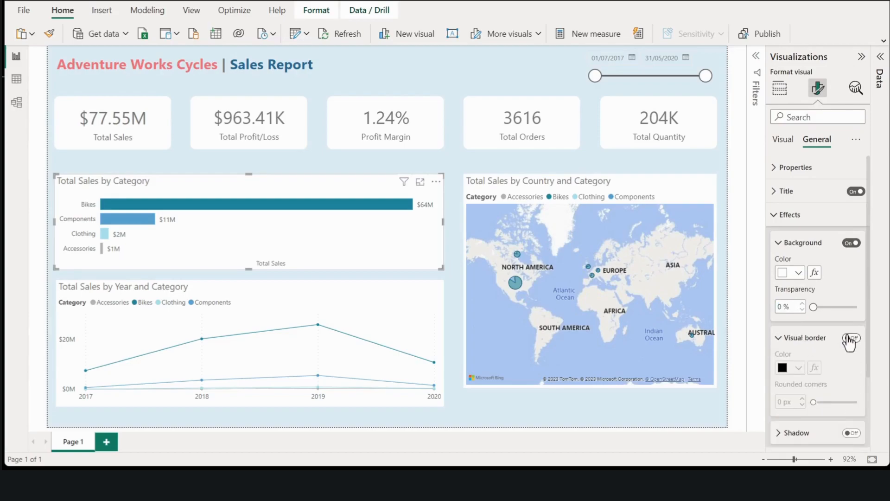
scroll(828, 343, "down", 2)
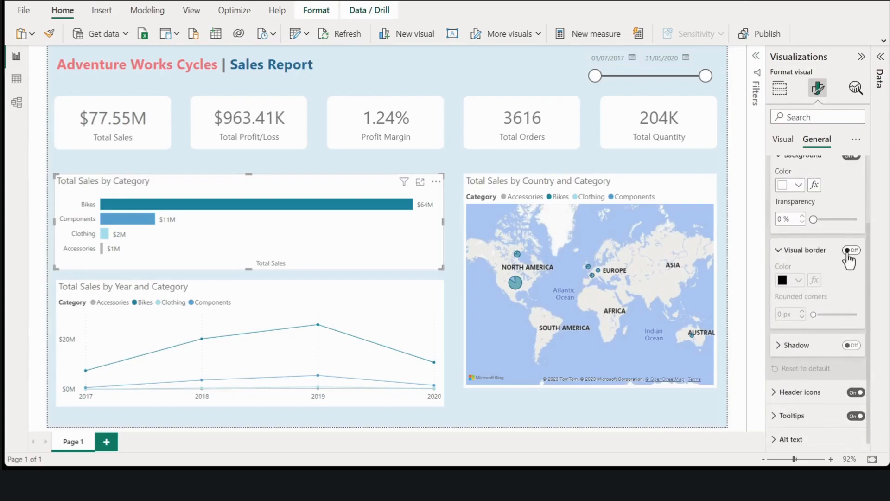
left_click(807, 253)
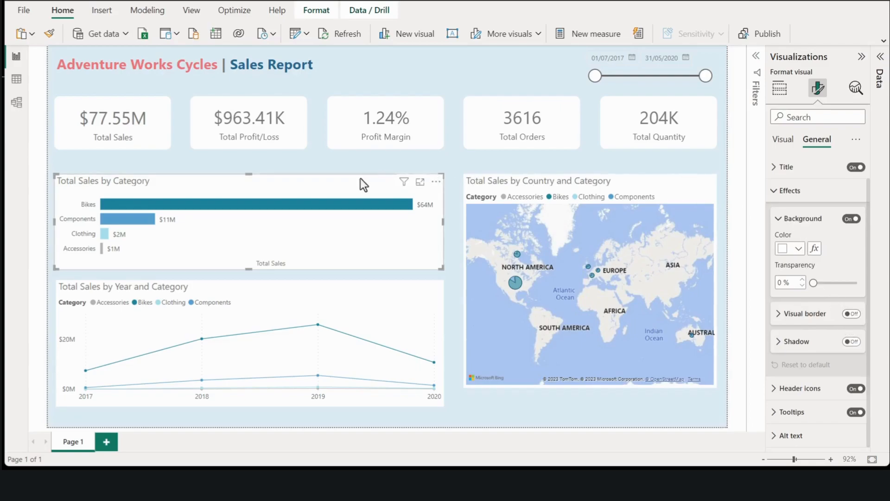
left_click(848, 314)
left_click(801, 314)
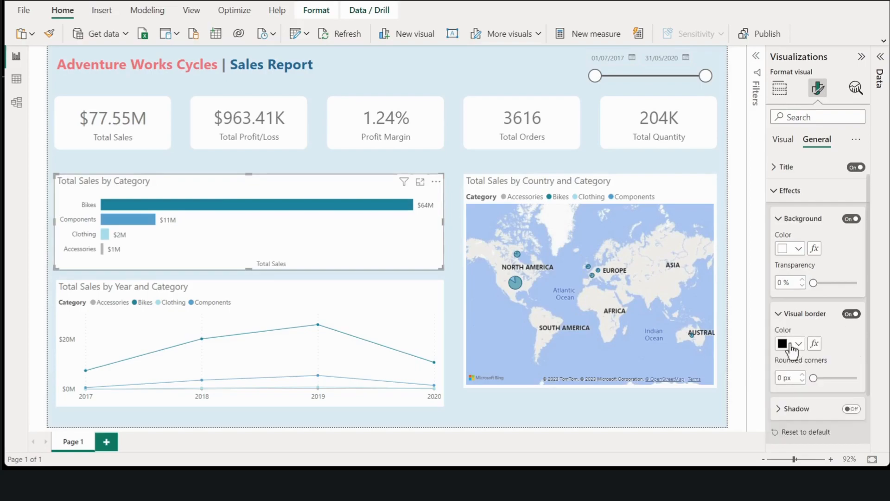
Make the bar chart's border white and set its rounded corners to 10 px
left_click(799, 344)
left_click(829, 293)
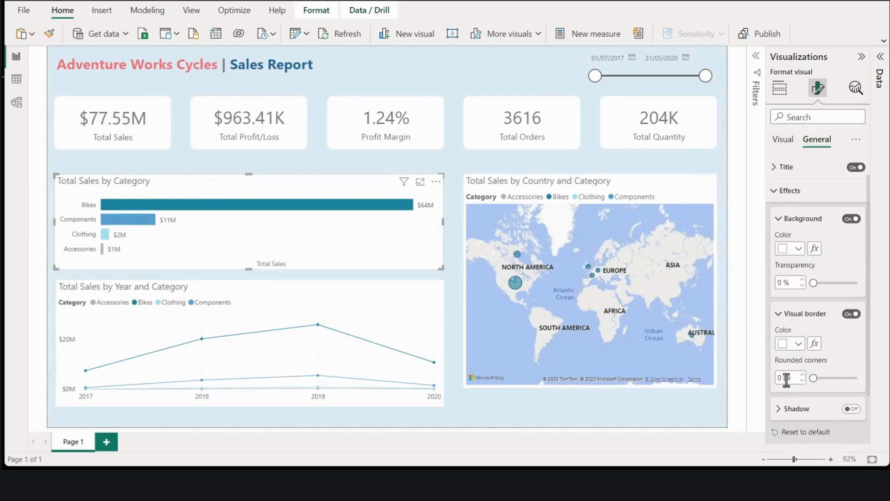
type("10")
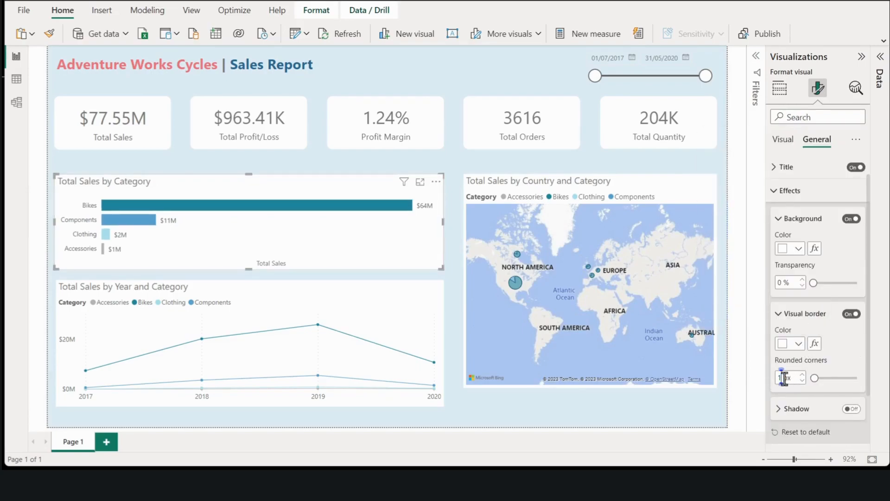
left_click(345, 163)
Try copying the bar chart's formatting onto the Total Sales by Year and Category line chart with Format Painter, and undo it
left_click(330, 184)
left_click(49, 33)
left_click(288, 300)
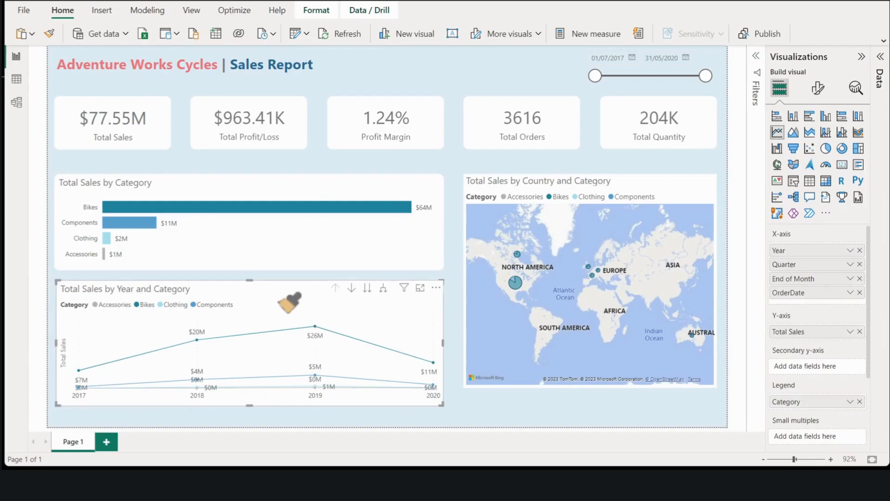
key("ctrl+z")
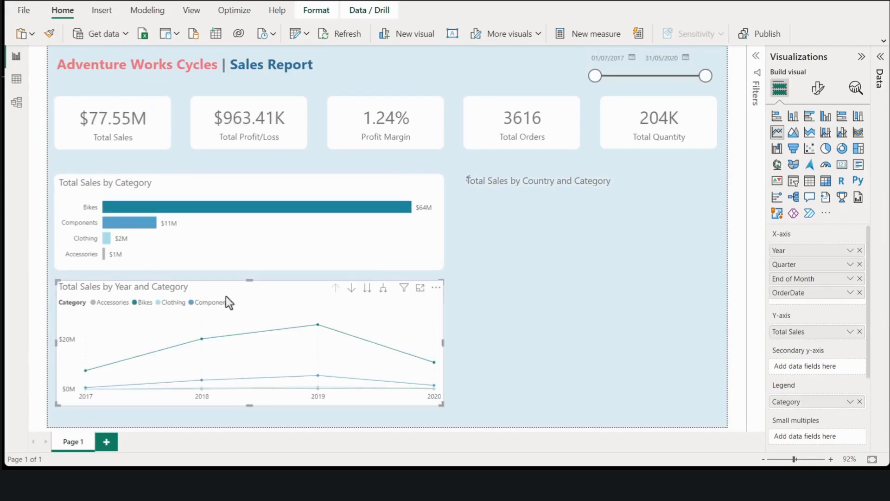
Give the Total Sales by Year and Category line chart a white visual border with 10 px rounded corners
left_click(817, 96)
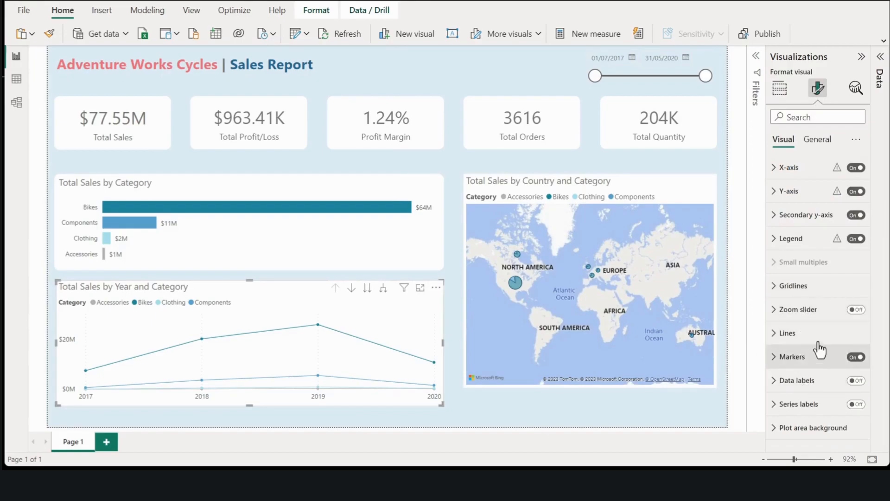
left_click(818, 139)
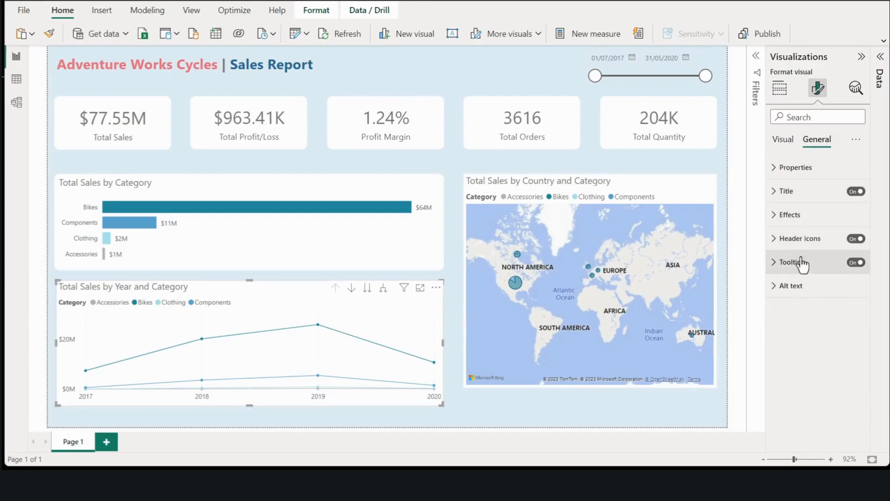
left_click(815, 218)
left_click(850, 338)
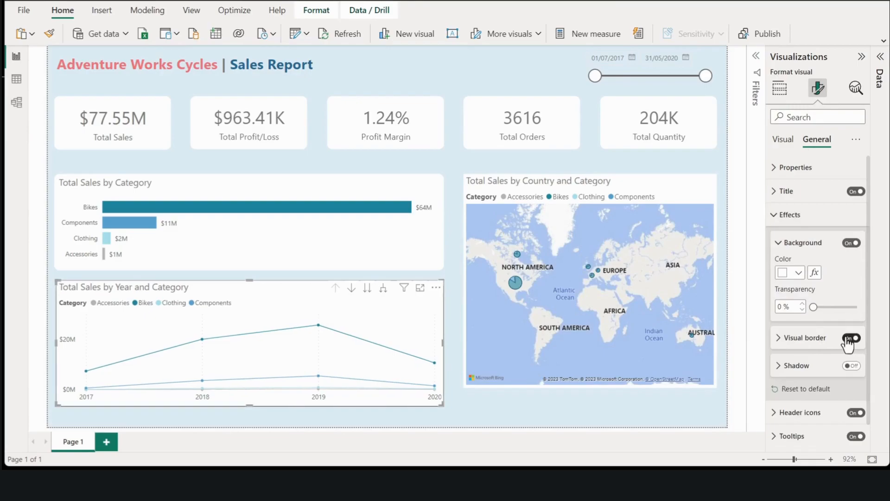
left_click(811, 342)
left_click(799, 369)
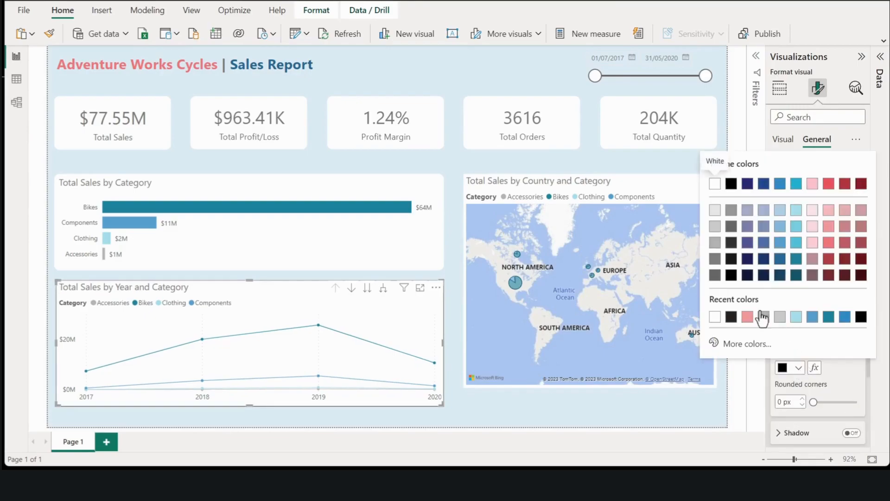
left_click(714, 317)
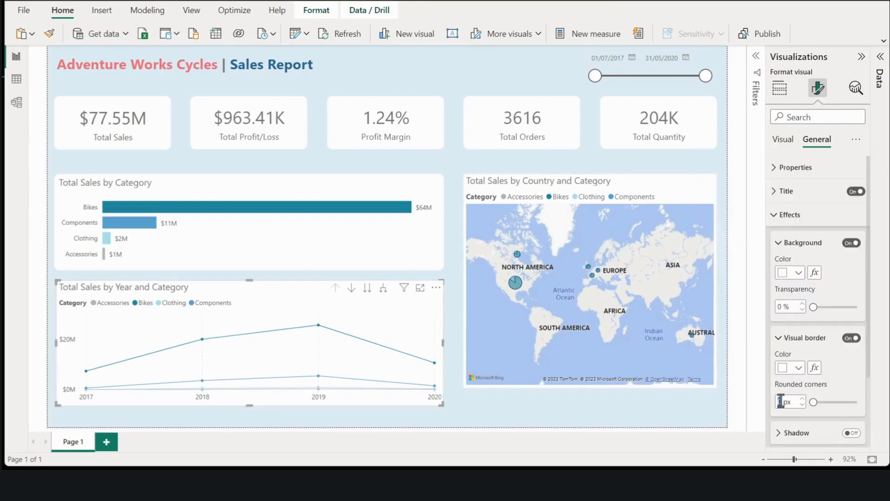
type("10")
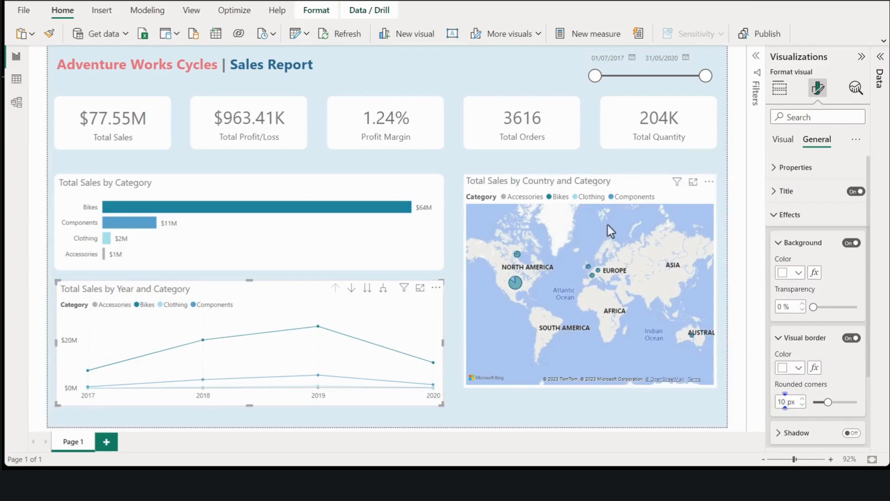
Give the Total Sales by Country and Category map a white visual border with 10 px rounded corners
left_click(475, 179)
left_click(852, 338)
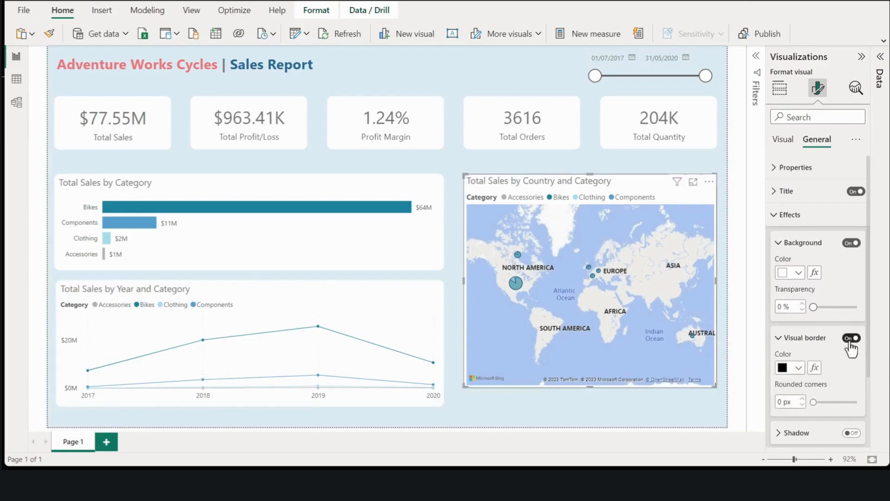
left_click(799, 371)
left_click(716, 315)
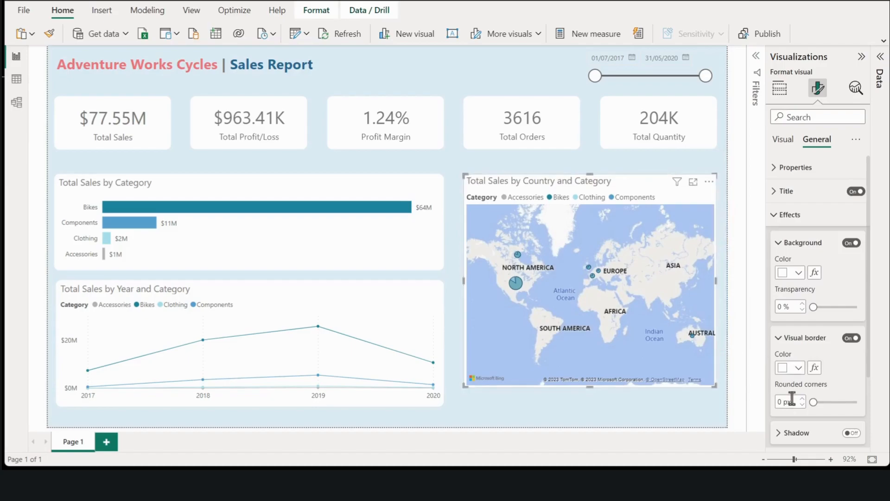
type("10")
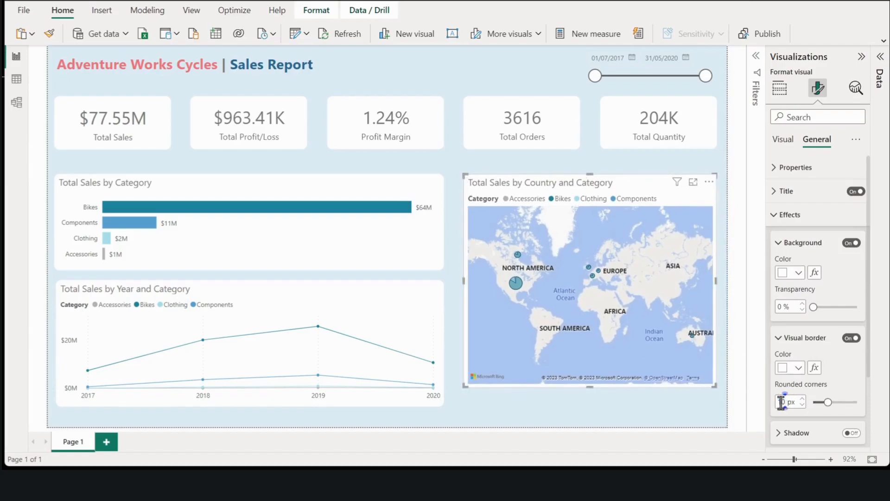
left_click(602, 159)
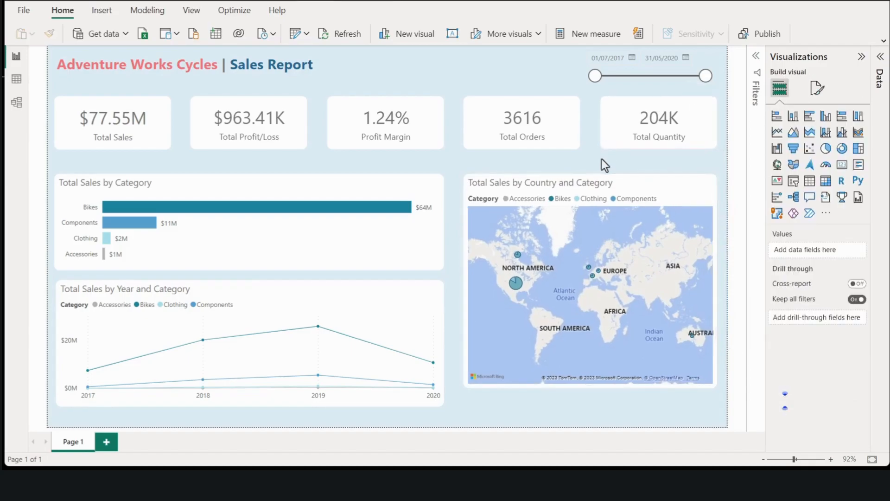
Move the map slightly up and extend its lower edge to line up with the bottom of the line chart
left_click(573, 177)
left_click_drag(573, 178, 572, 171)
left_click_drag(590, 378, 589, 407)
Move the Total Sales by Category chart up level with the map and align its right edge with the line chart
left_click_drag(336, 177, 336, 171)
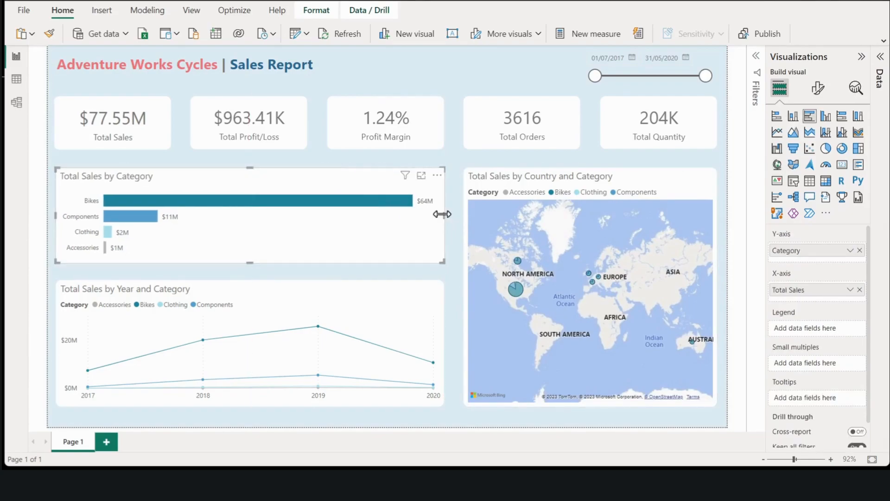
left_click_drag(444, 215, 442, 213)
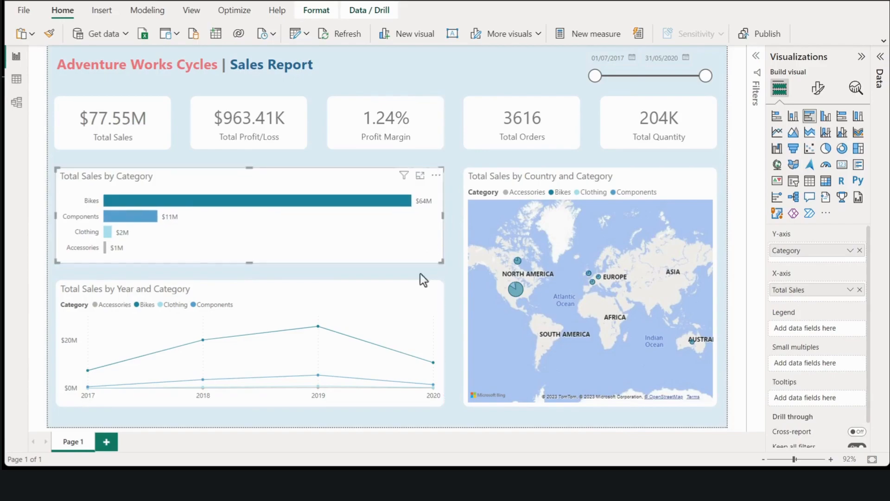
left_click(460, 324)
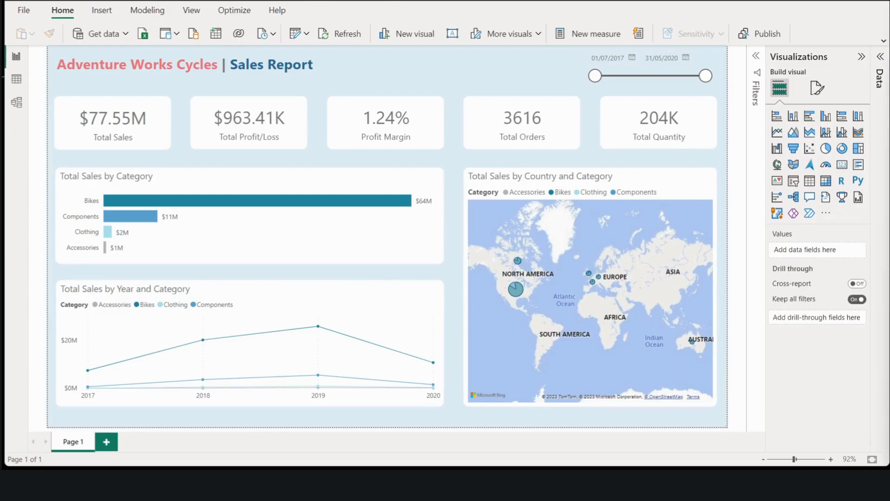
Rename the report page Page 1 as Summary
double_click(82, 446)
type("Summar")
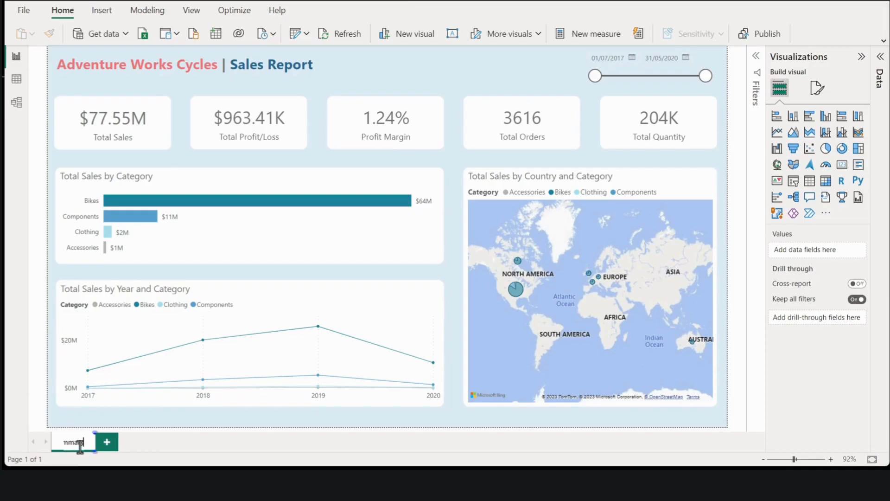
type("y")
key("Return")
Duplicate the Summary page and rename the copy as Details
right_click(80, 446)
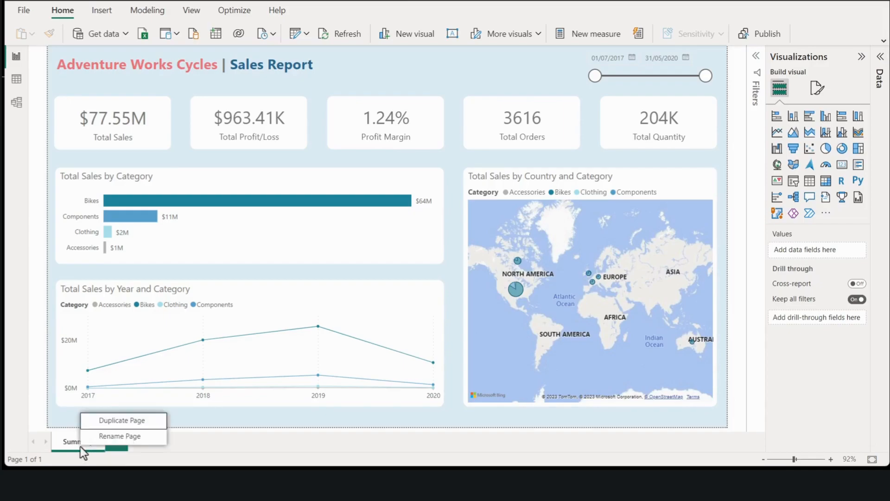
left_click(121, 424)
double_click(129, 443)
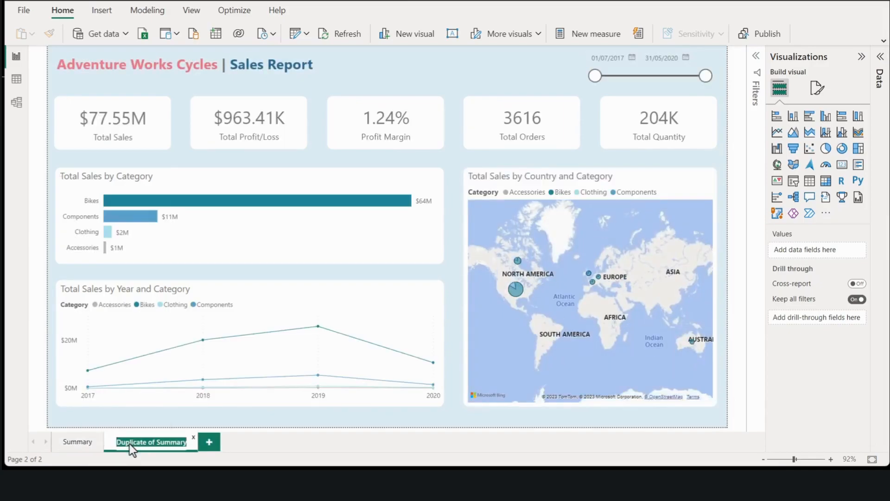
type("Details")
key("Return")
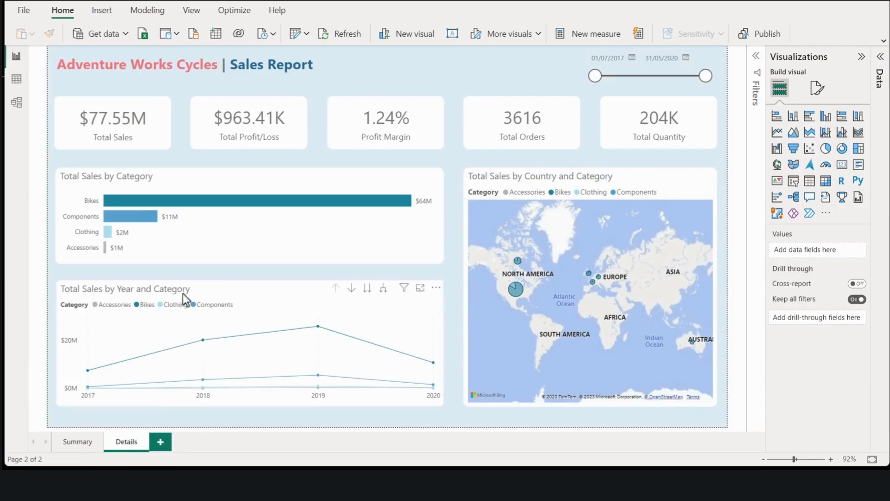
Delete the line chart, the bar chart and the map from the Details page
left_click(213, 286)
key("Delete")
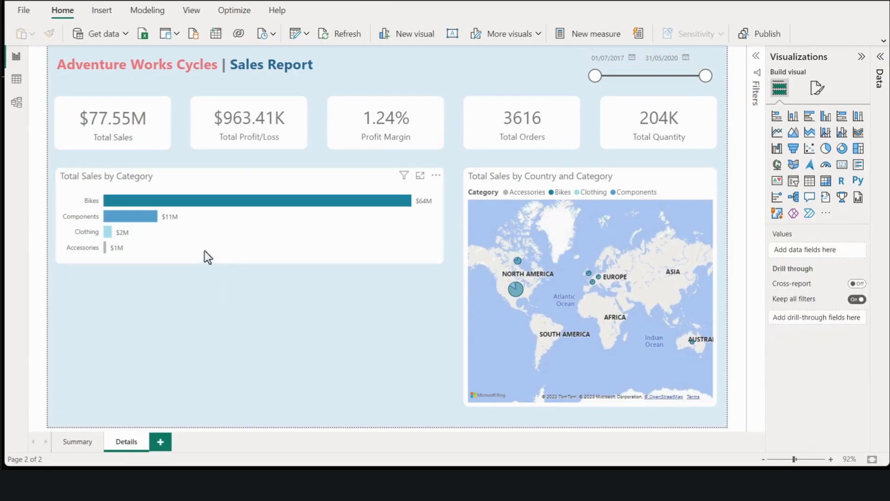
left_click(216, 261)
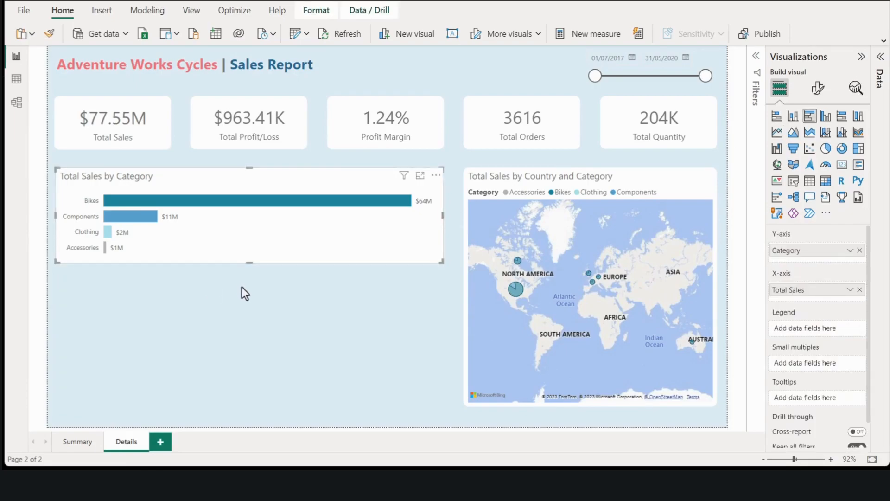
key("Delete")
left_click(500, 177)
key("Delete")
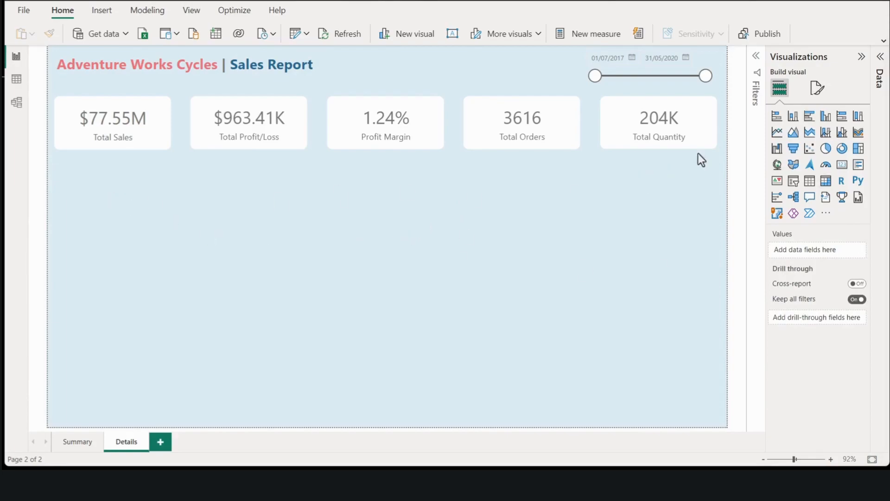
Add an empty slicer directly below the Total Sales card, as wide as the card, and reduce its height to about the card's
left_click(793, 181)
left_click_drag(81, 230, 84, 195)
left_click_drag(85, 200, 86, 202)
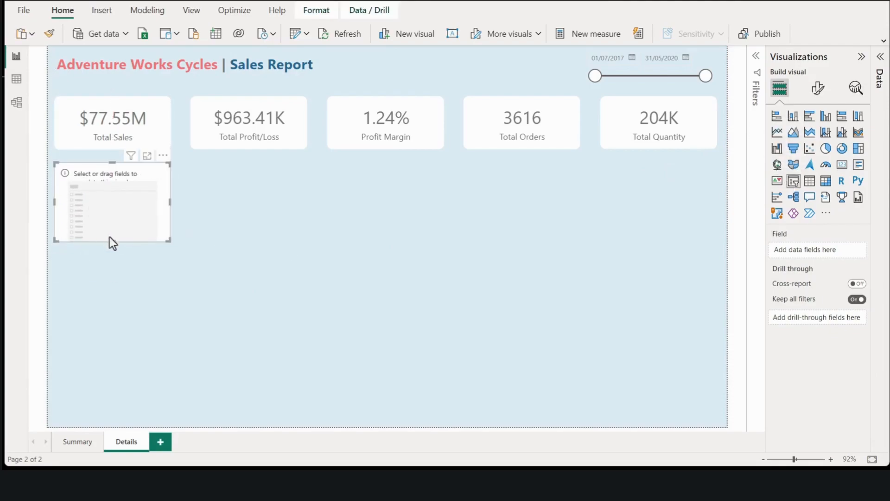
left_click_drag(115, 242, 113, 214)
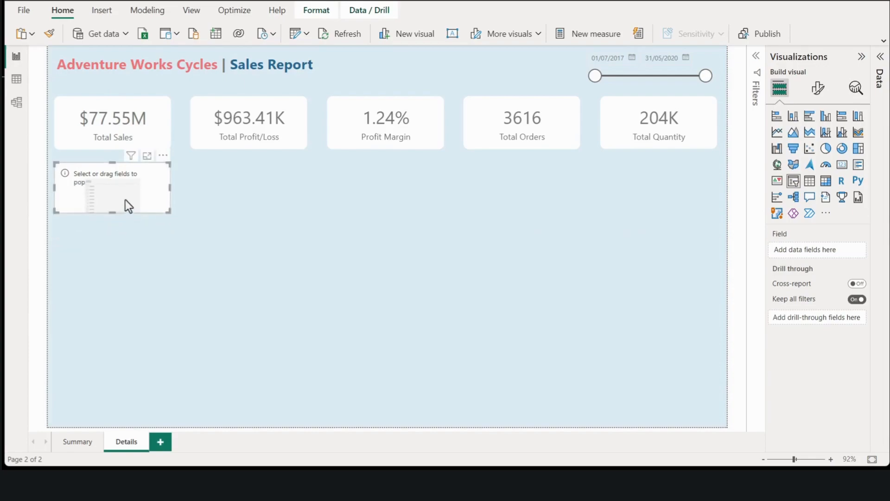
Copy the Total Sales card's formatting onto the empty slicer and assign the Country field to it
left_click(818, 90)
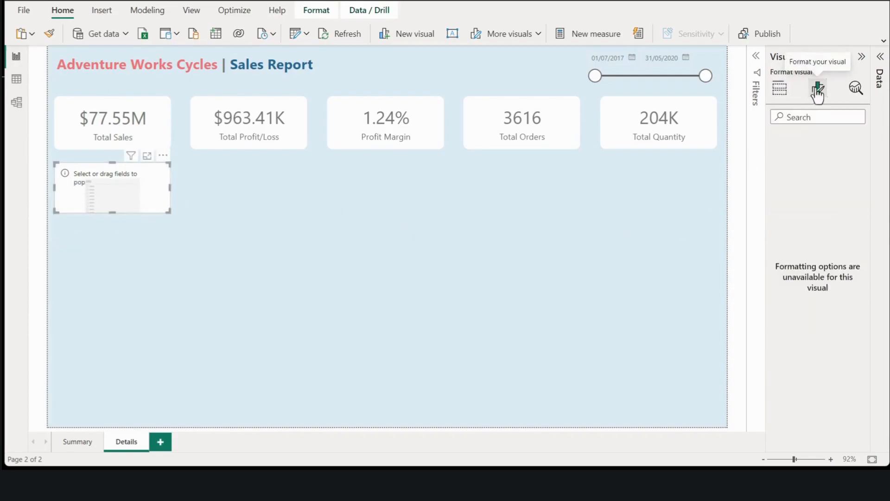
left_click(789, 95)
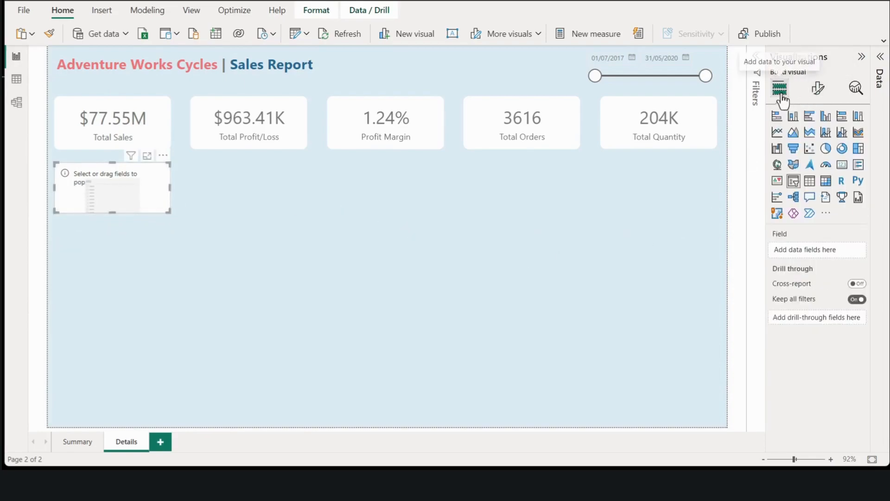
left_click(66, 114)
left_click(50, 34)
left_click(86, 180)
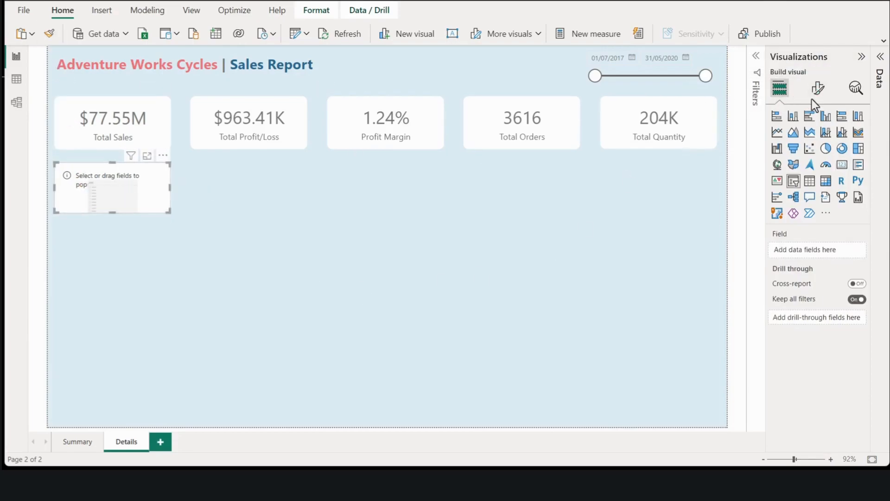
left_click(879, 58)
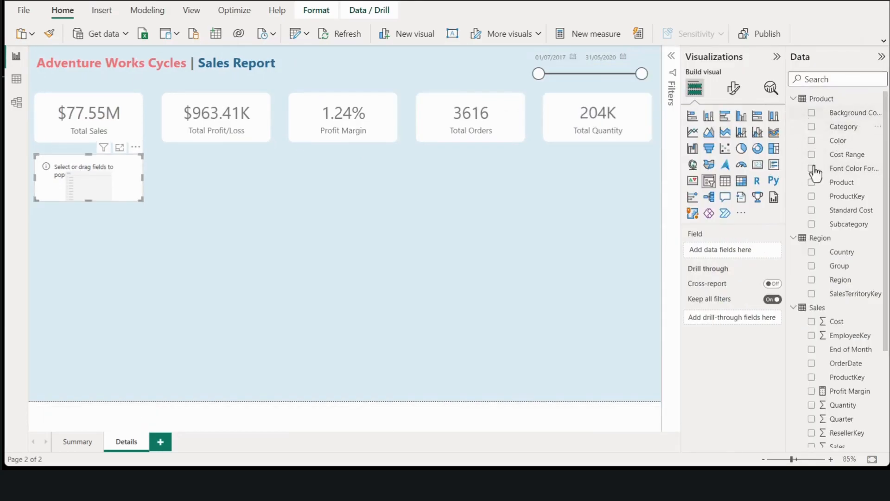
left_click_drag(830, 254, 753, 255)
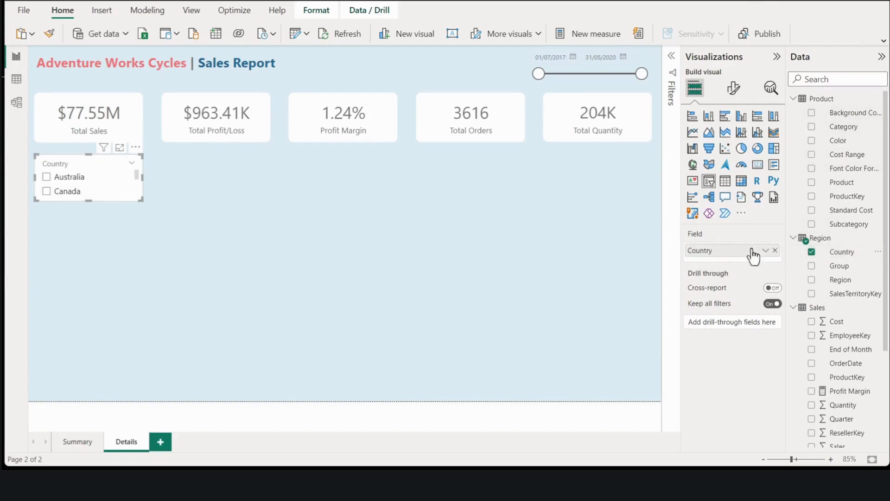
Set the Country slicer's style to Dropdown and reduce its height slightly to fit the dropdown
left_click(734, 88)
left_click(719, 170)
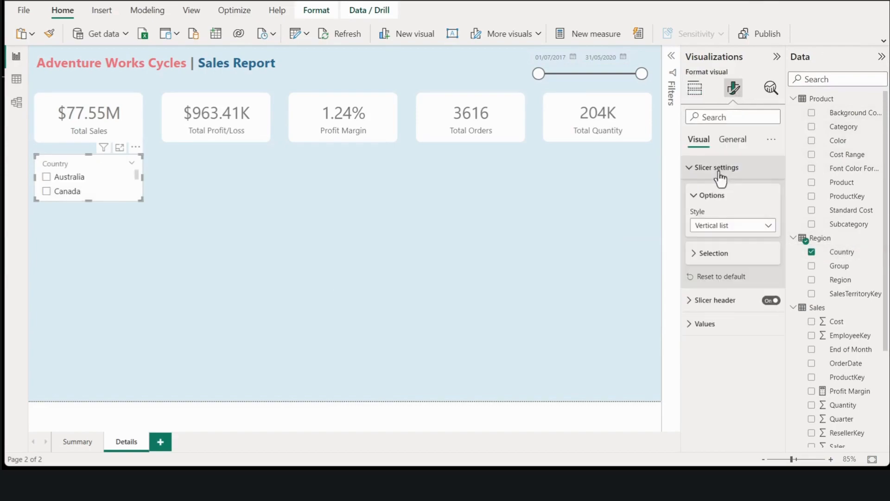
left_click(739, 226)
left_click(705, 266)
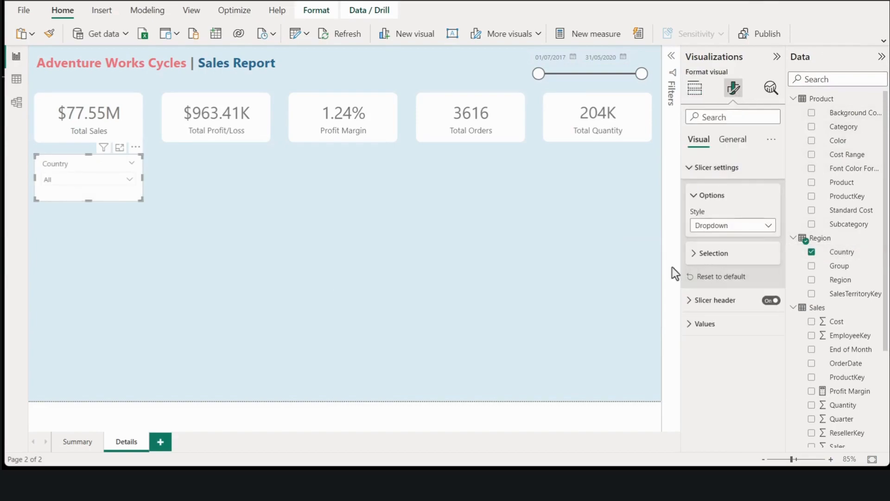
left_click_drag(83, 200, 85, 193)
left_click(79, 220)
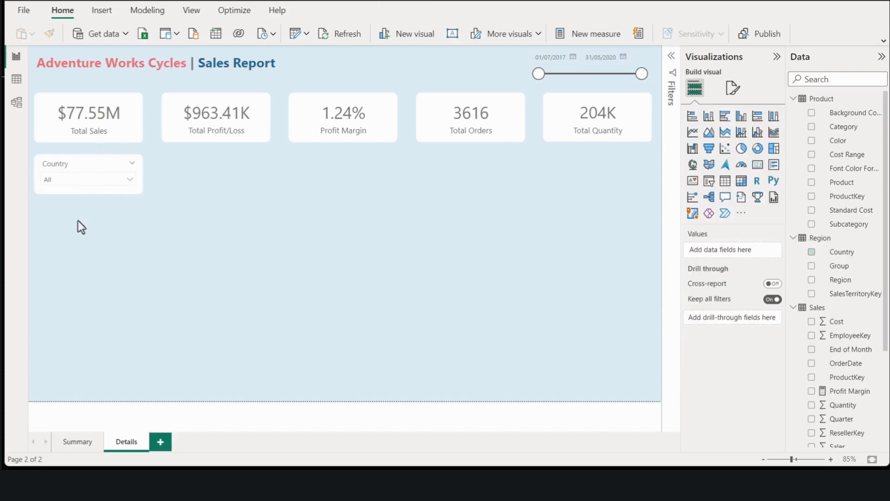
Make four copies of the Country slicer and place one directly below the Total Quantity card
left_click(74, 167)
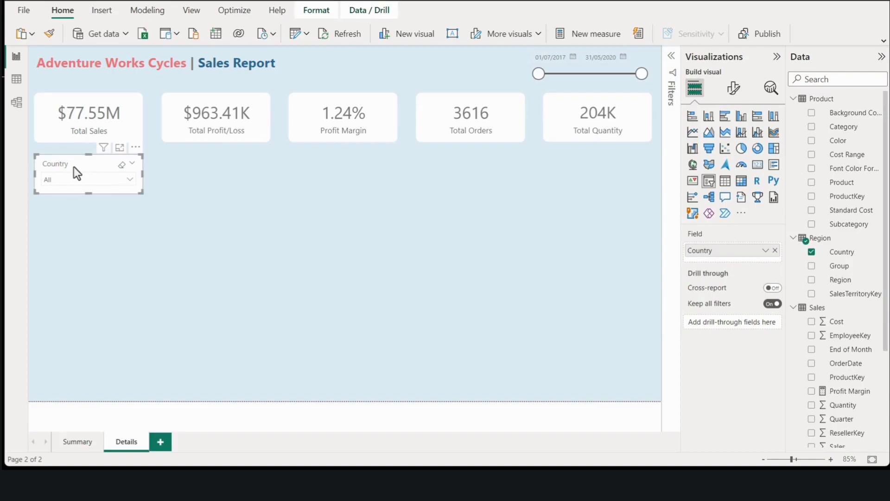
key("ctrl+v")
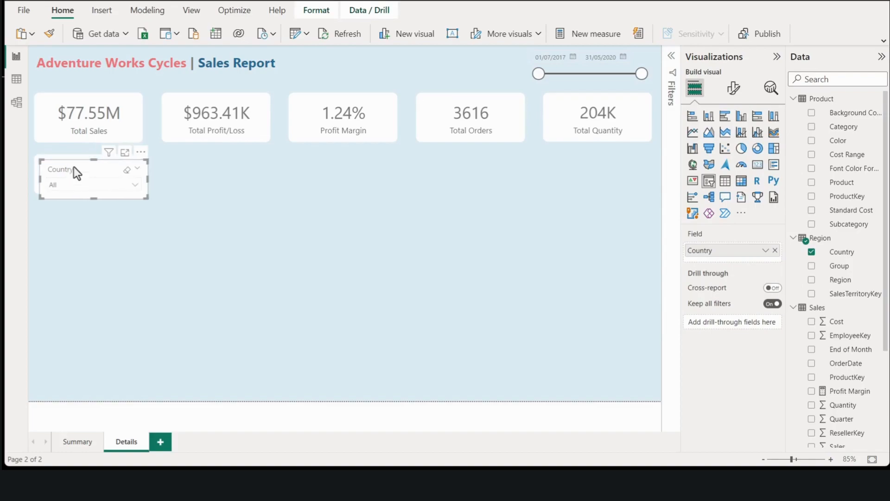
left_click_drag(74, 167, 575, 166)
left_click(199, 242)
Align the tops of all five Country slicers and distribute them horizontally beneath the cards
left_click_drag(31, 145, 672, 213)
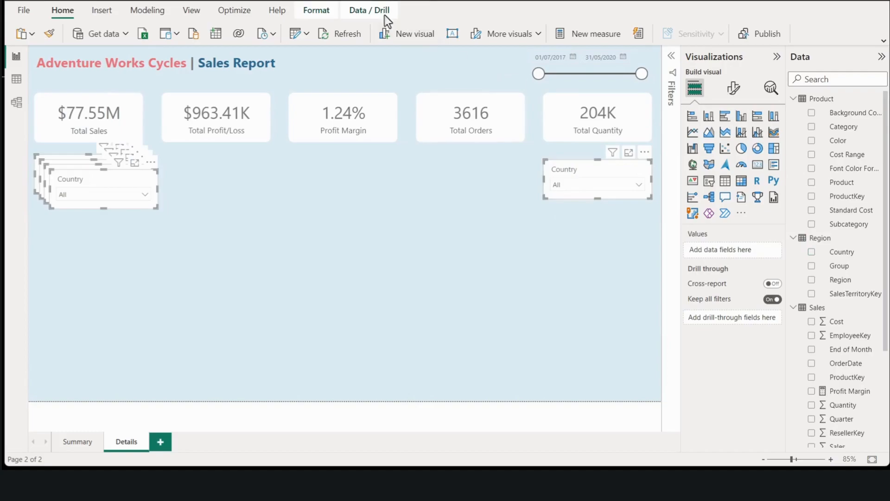
left_click(325, 13)
left_click(566, 37)
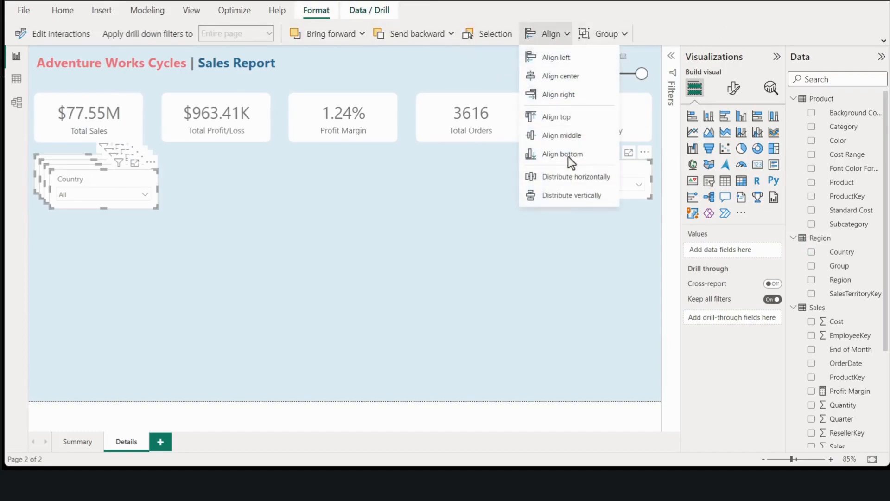
left_click(569, 119)
left_click(558, 37)
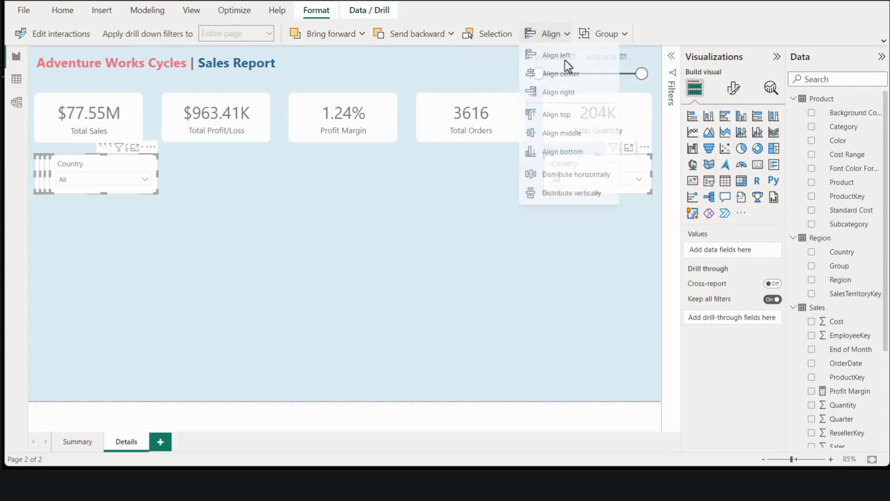
left_click(573, 175)
left_click(263, 229)
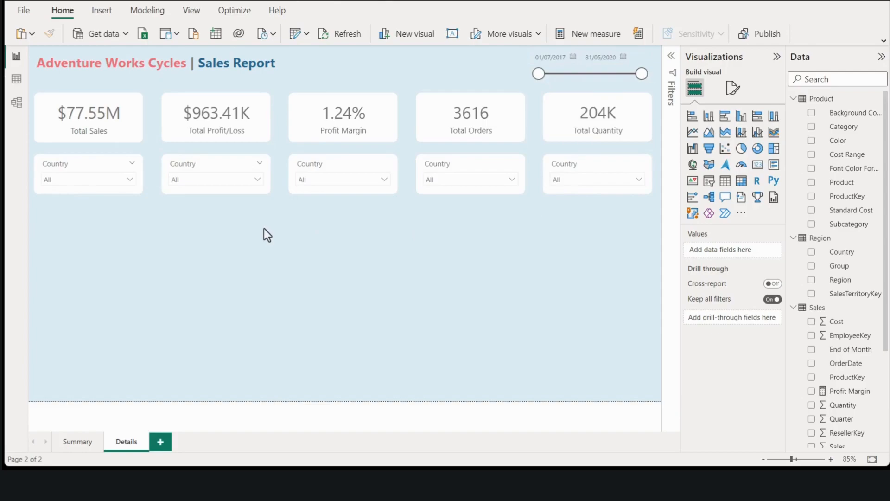
Add an empty matrix below the first two slicers, spanning their combined width and reaching nearly to the page's lower edge
left_click(741, 181)
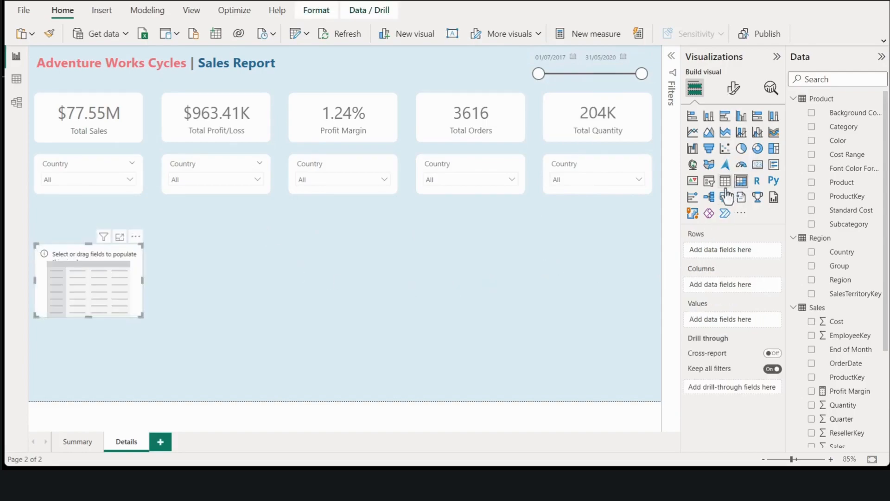
left_click_drag(104, 254, 89, 230)
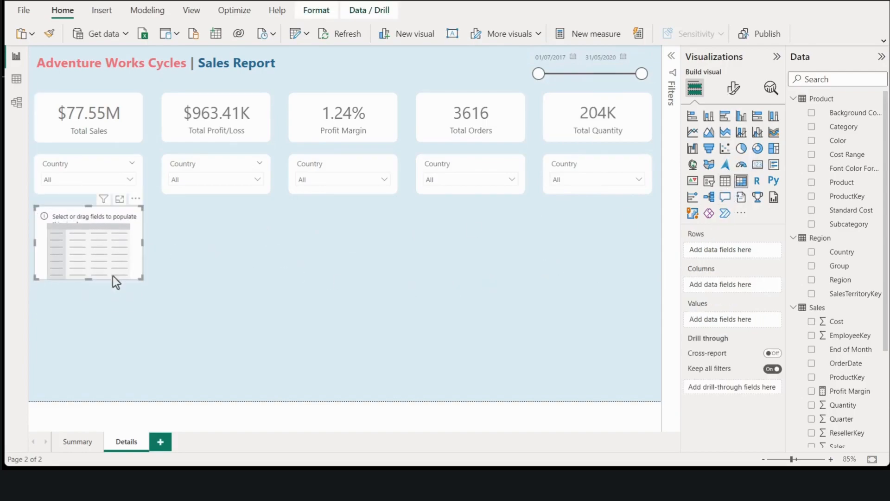
left_click_drag(138, 278, 271, 391)
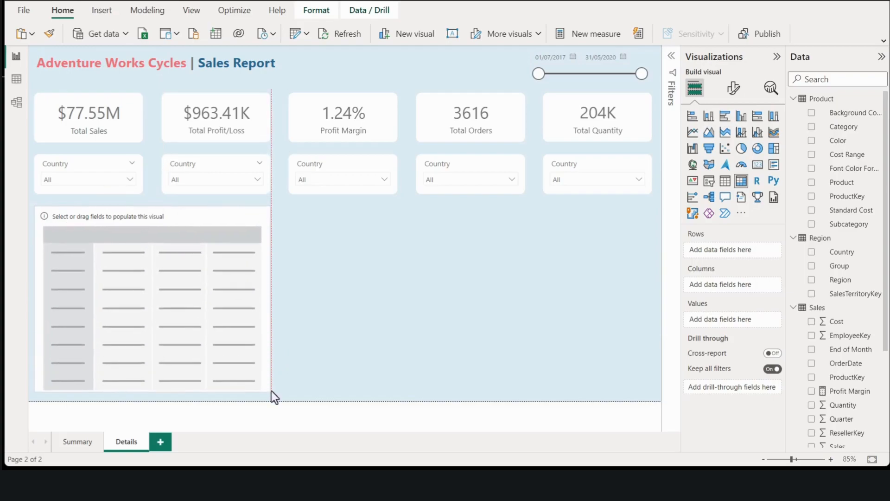
left_click(353, 243)
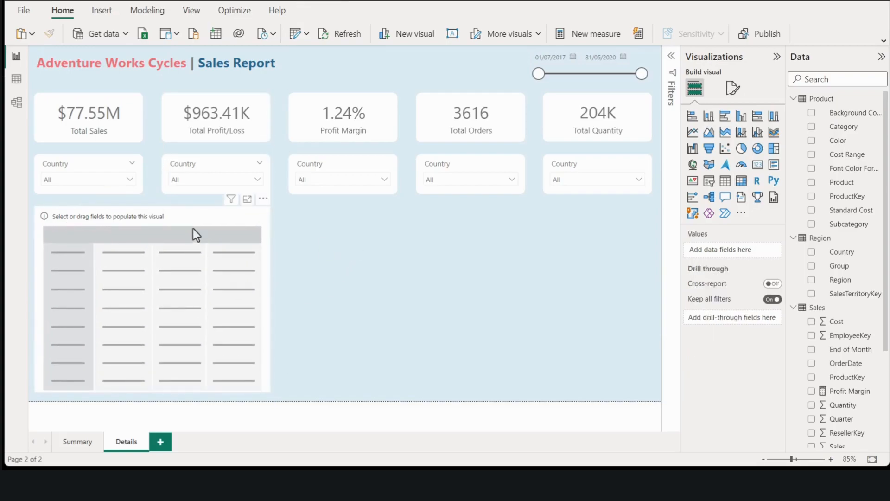
Set the matrix rows to Country, Category and Subcategory, in that order
left_click(185, 215)
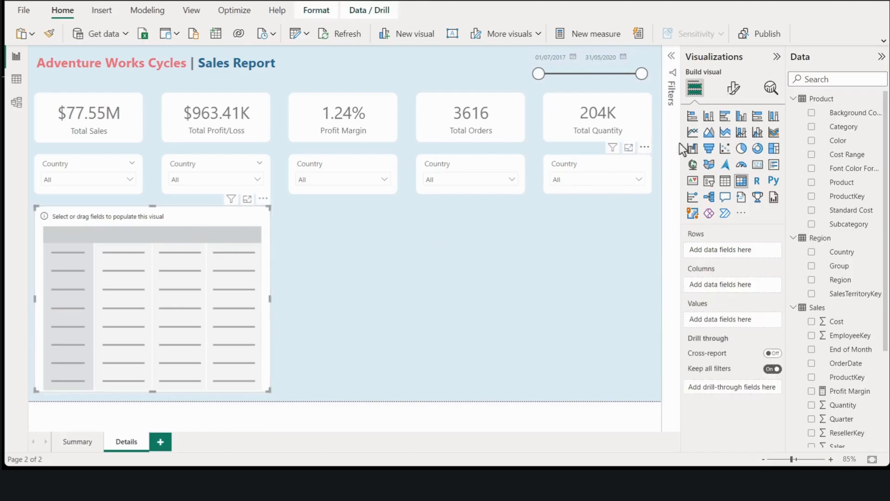
left_click_drag(841, 252, 749, 252)
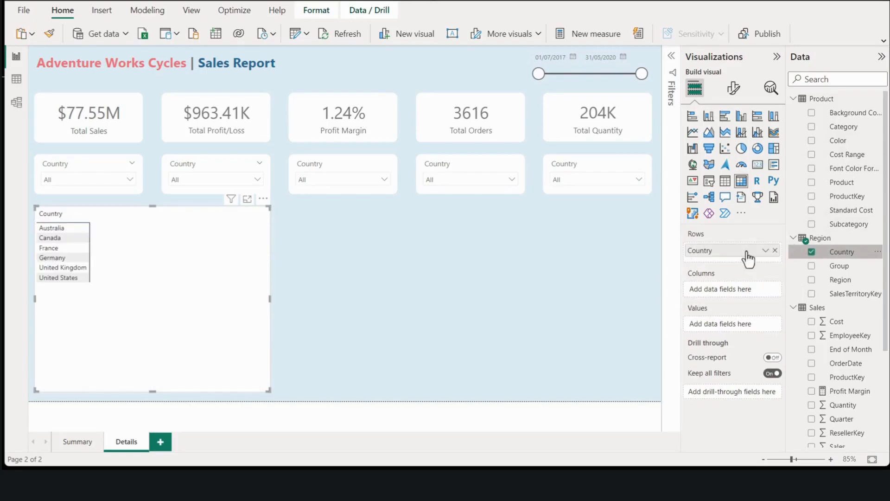
left_click_drag(842, 127, 745, 264)
left_click_drag(847, 230, 747, 277)
Add Total Sales, Total Profit/Loss and Profit Margin as the matrix values
scroll(853, 417, "down", 3)
left_click_drag(846, 412, 757, 359)
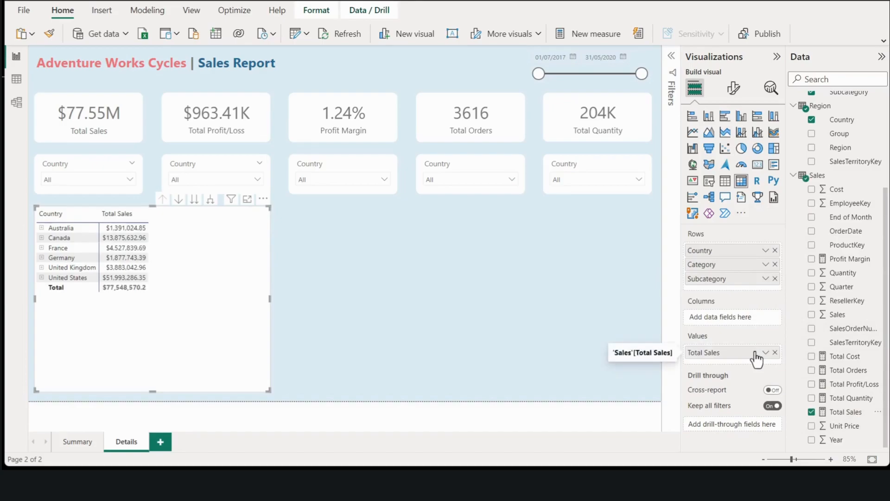
left_click_drag(842, 384, 751, 361)
left_click_drag(854, 259, 755, 374)
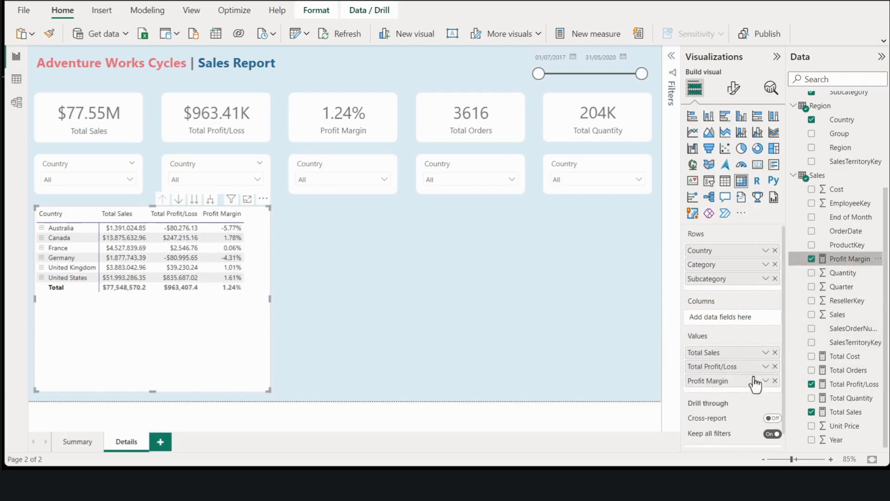
left_click(318, 271)
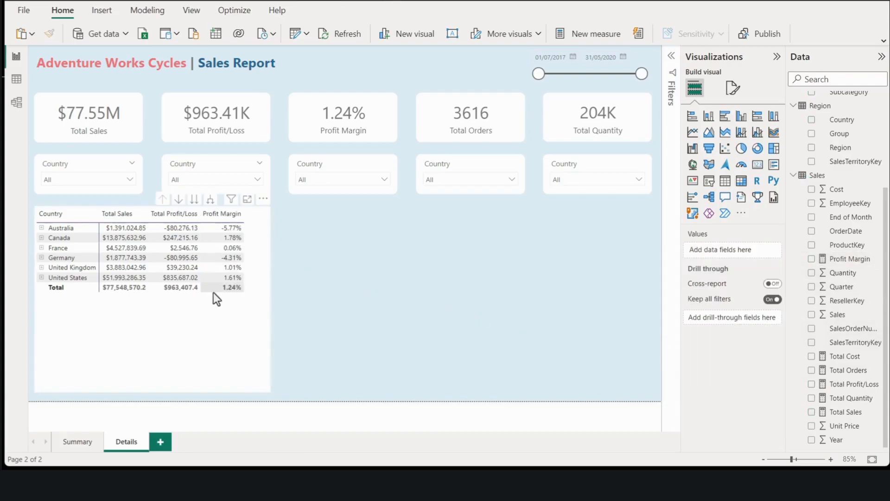
Expand all matrix rows down two hierarchy levels, through Category to Subcategory
left_click(264, 321)
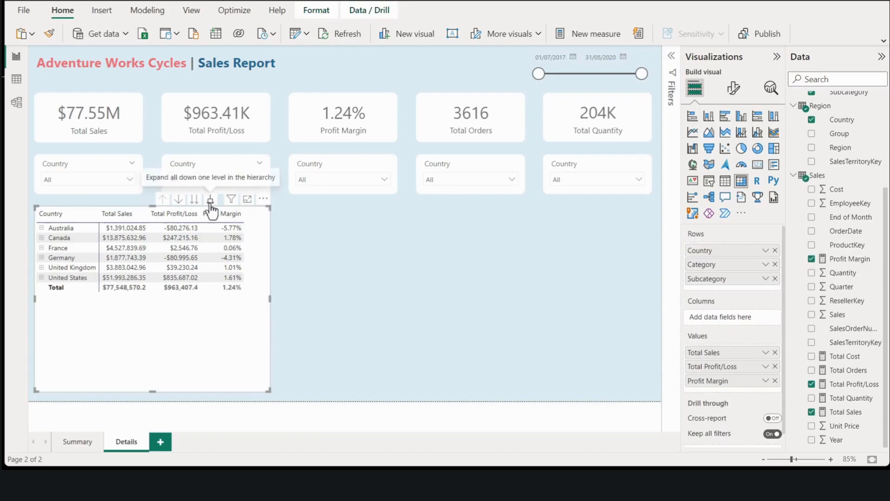
left_click(210, 199)
left_click(210, 200)
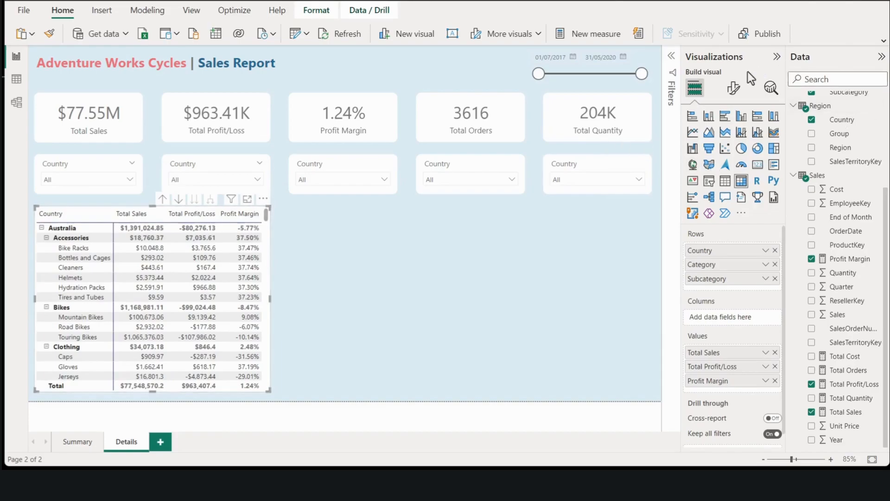
Apply the Minimal style preset to the matrix and scroll through its rows to check the look
left_click(733, 87)
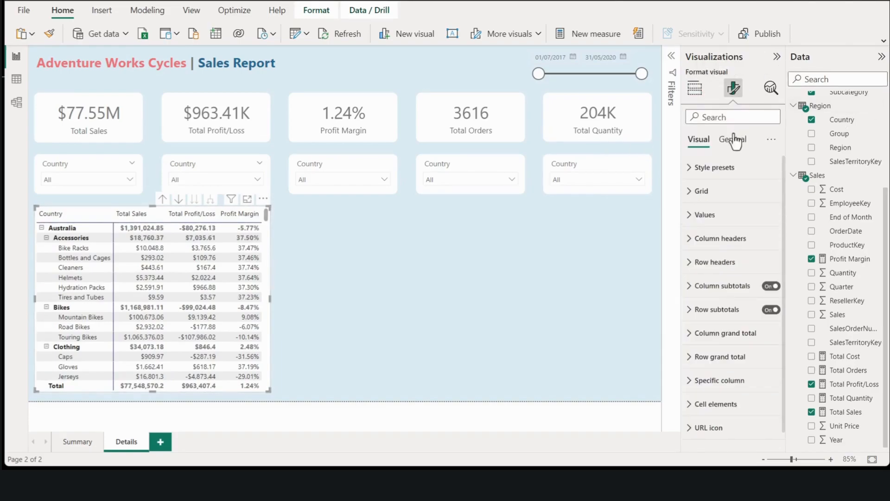
left_click(732, 170)
left_click(740, 200)
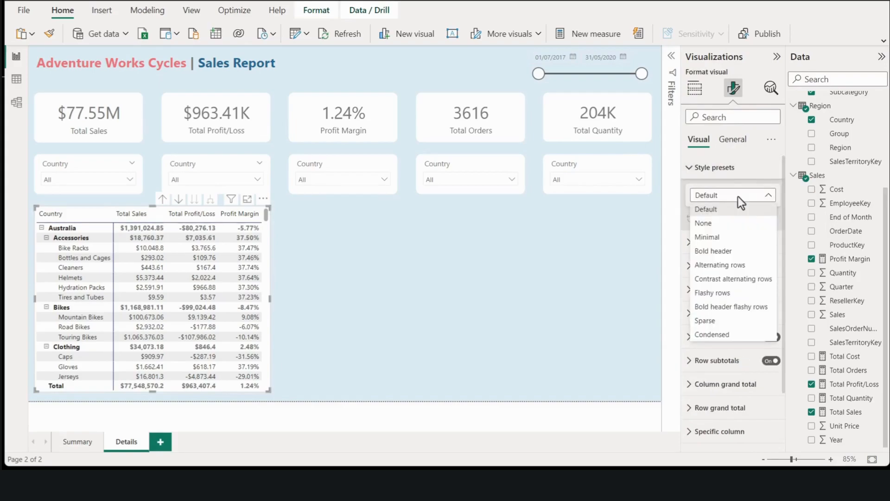
left_click(708, 237)
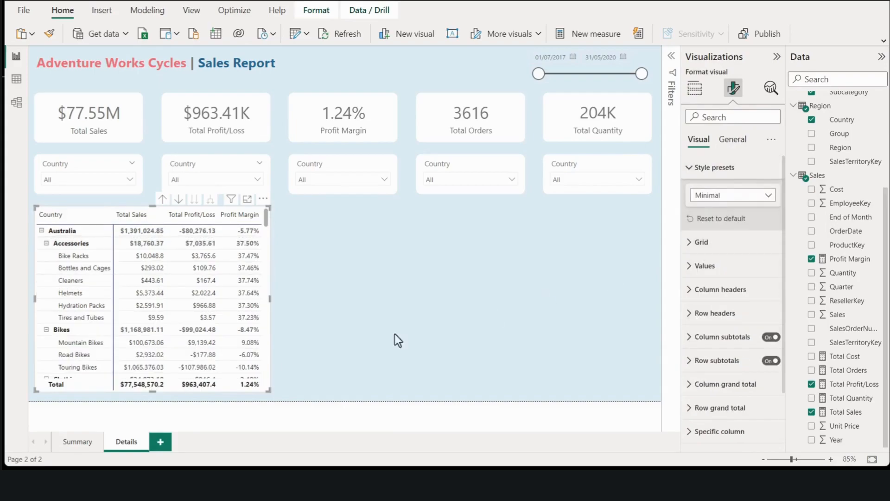
scroll(235, 318, "down", 3)
scroll(235, 318, "up", 3)
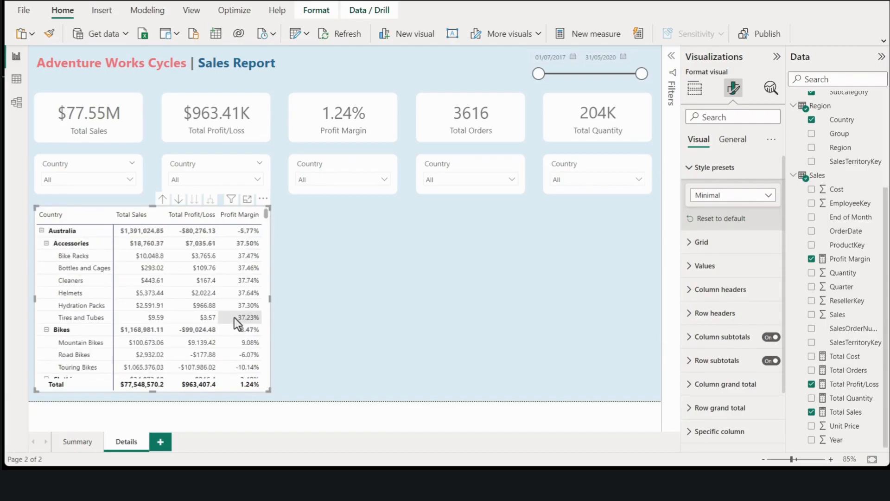
Drill the matrix up to the Country level and expand all rows down one level to Category
left_click(165, 201)
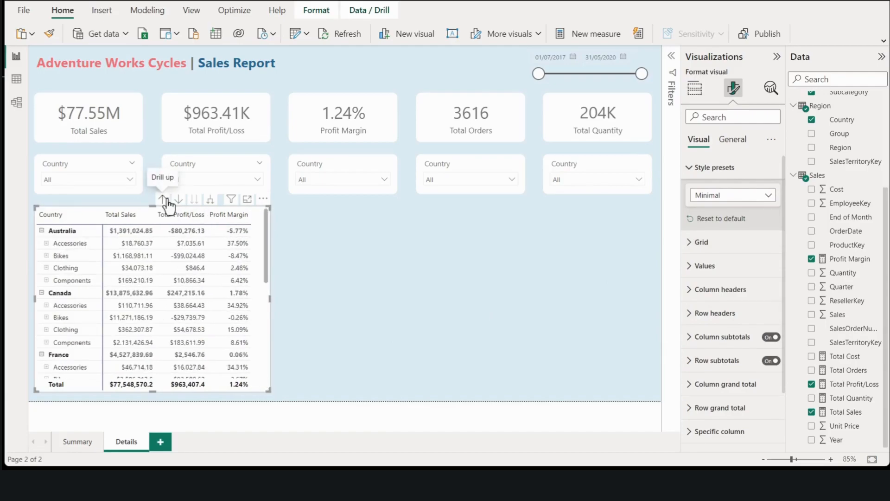
left_click(165, 200)
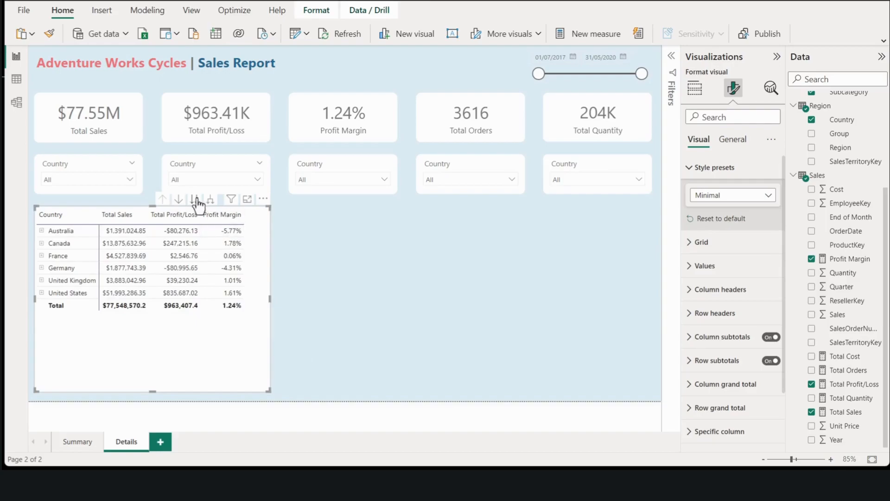
left_click(210, 199)
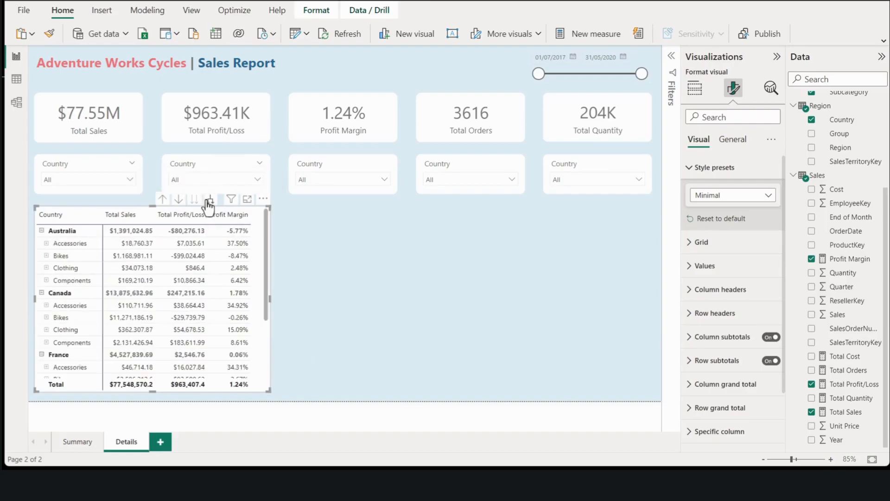
Add an empty clustered column chart beside the matrix, as wide as the three remaining slicers and as tall as the matrix
left_click(307, 280)
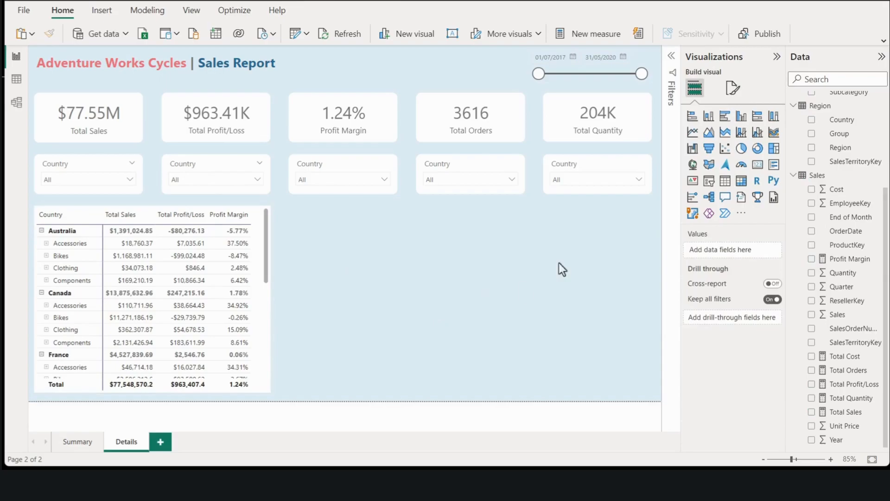
left_click(742, 119)
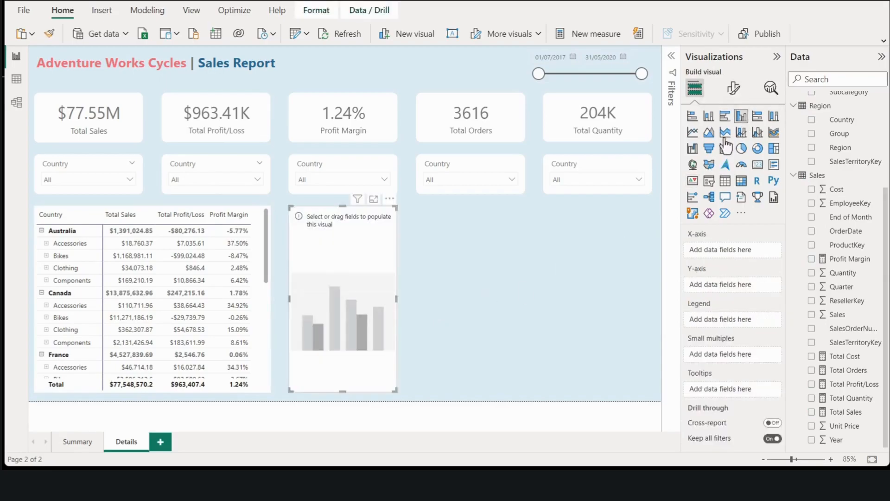
left_click_drag(393, 389, 648, 382)
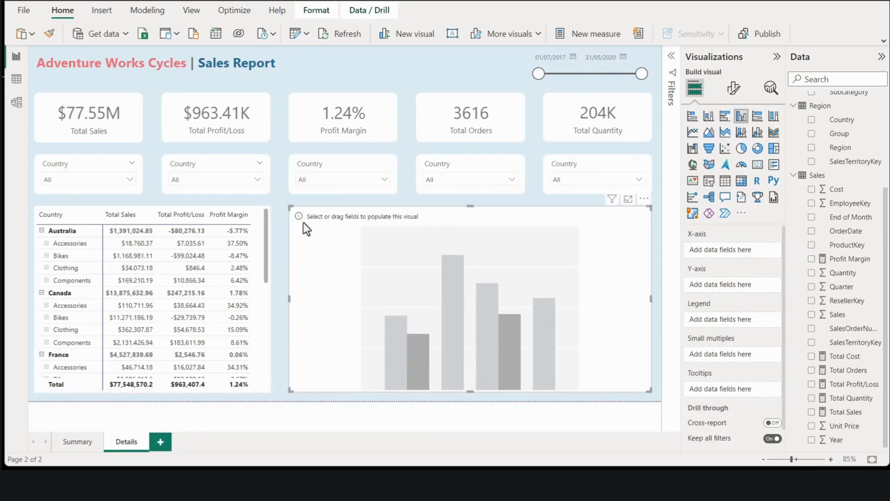
Make the background of the matrix slightly transparent
left_click(268, 302)
left_click(734, 88)
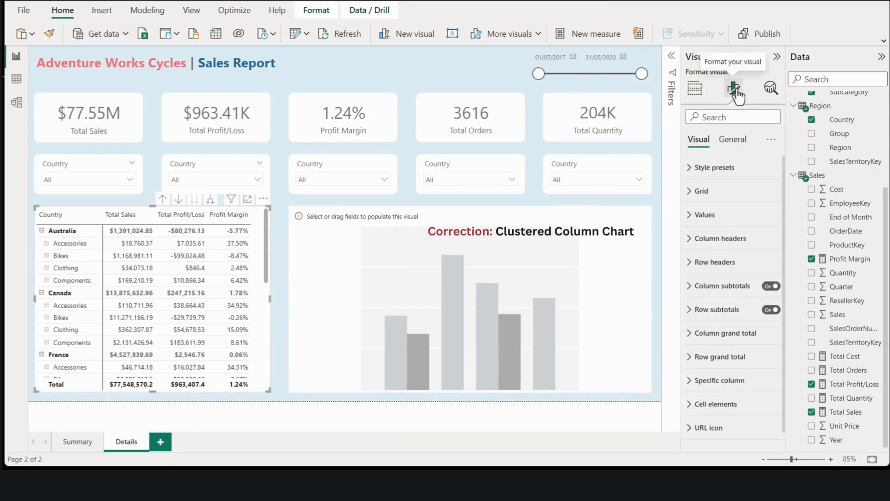
left_click(742, 136)
left_click(718, 216)
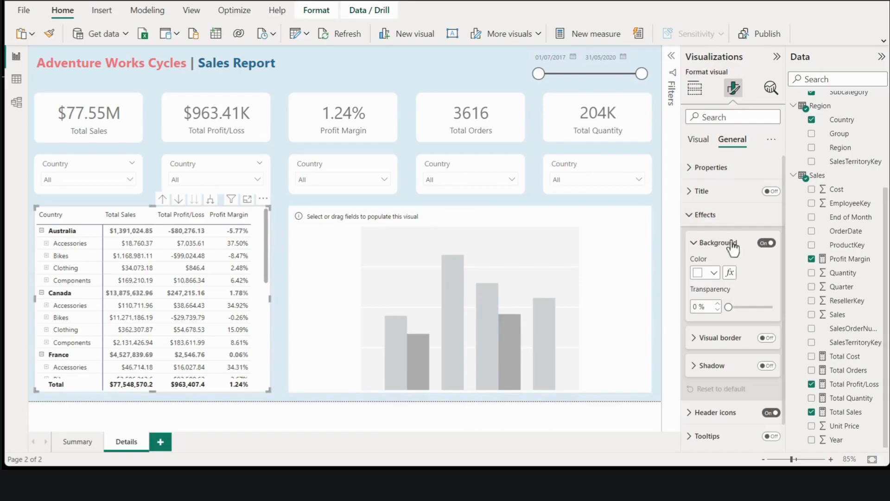
double_click(694, 308)
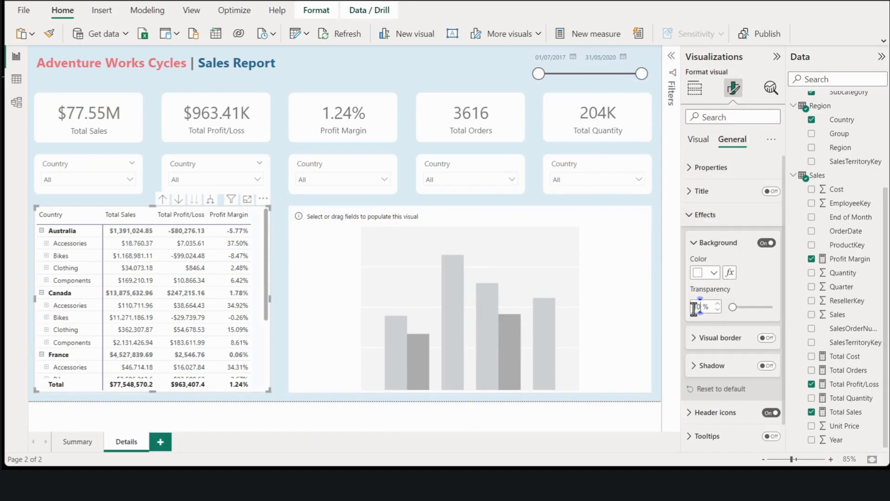
Populate the empty column chart with Country, Category and Subcategory on the X-axis and Profit Margin on the Y-axis
left_click(335, 221)
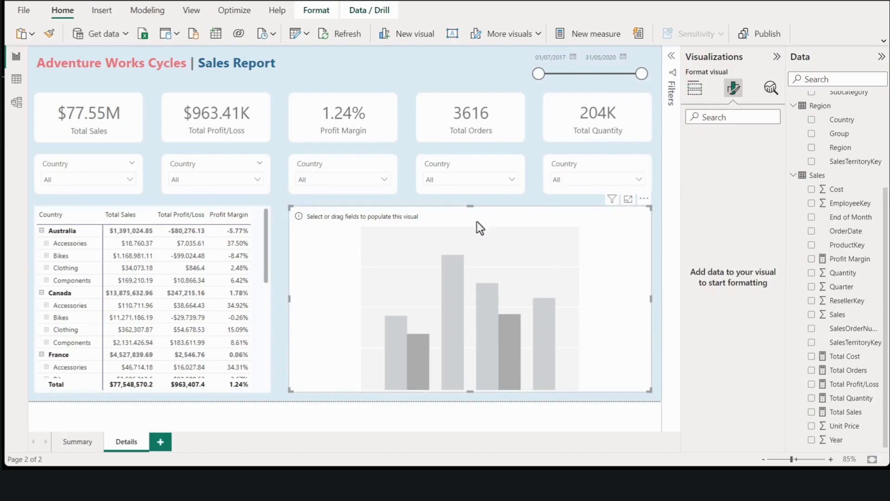
left_click(695, 88)
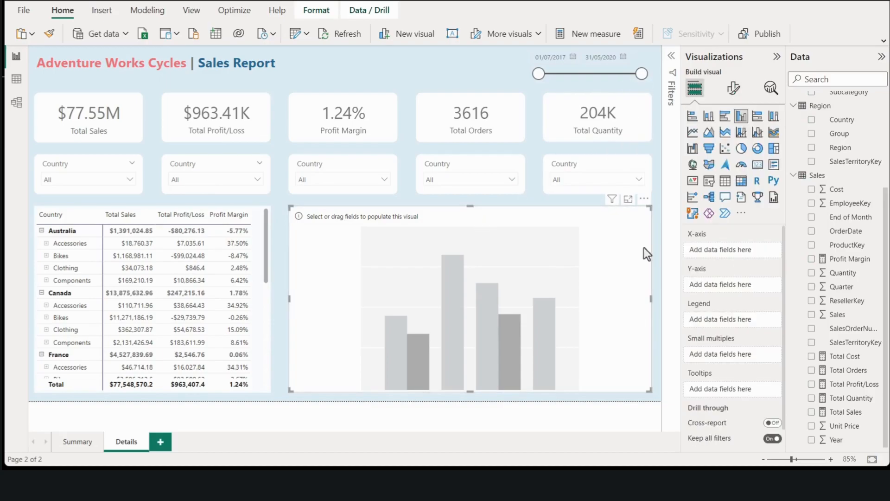
left_click_drag(848, 120, 750, 246)
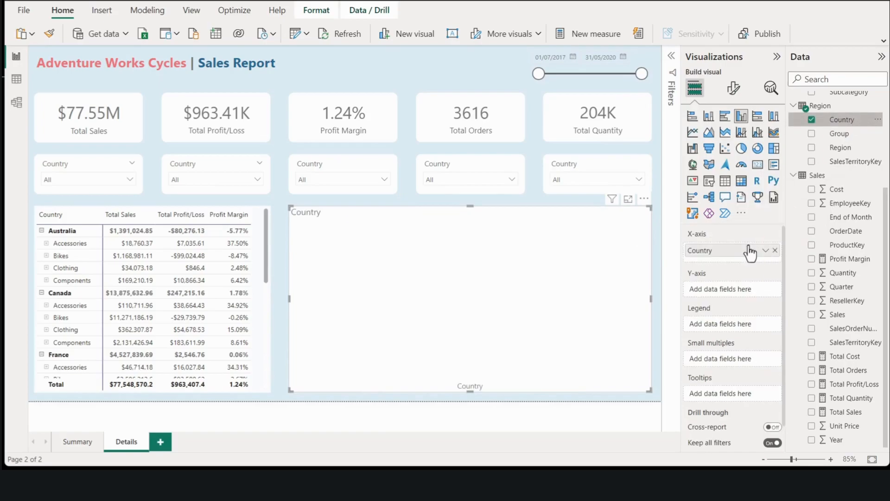
scroll(838, 149, "up", 3)
scroll(839, 149, "up", 1)
left_click_drag(842, 102, 747, 258)
left_click_drag(845, 199, 771, 278)
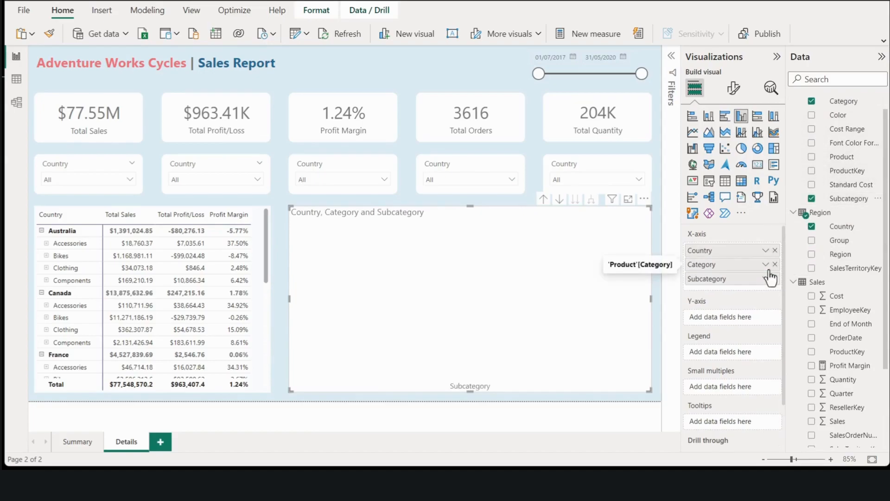
scroll(843, 361, "down", 3)
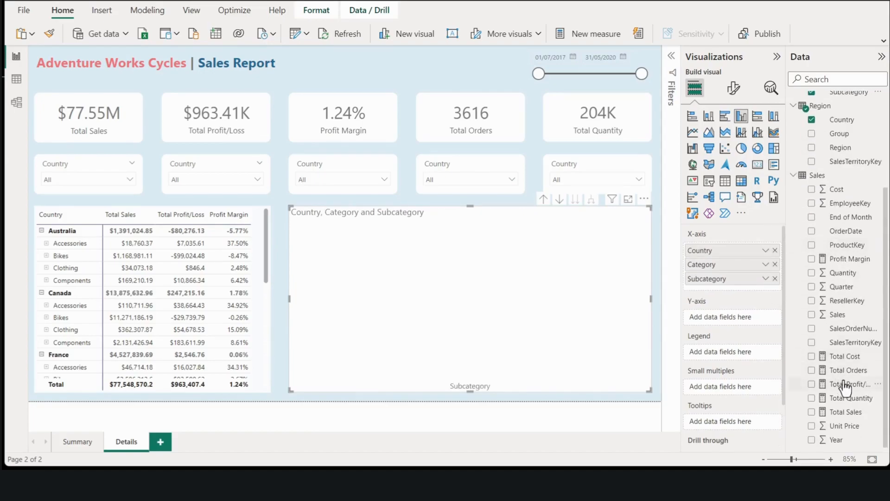
left_click_drag(841, 260, 735, 312)
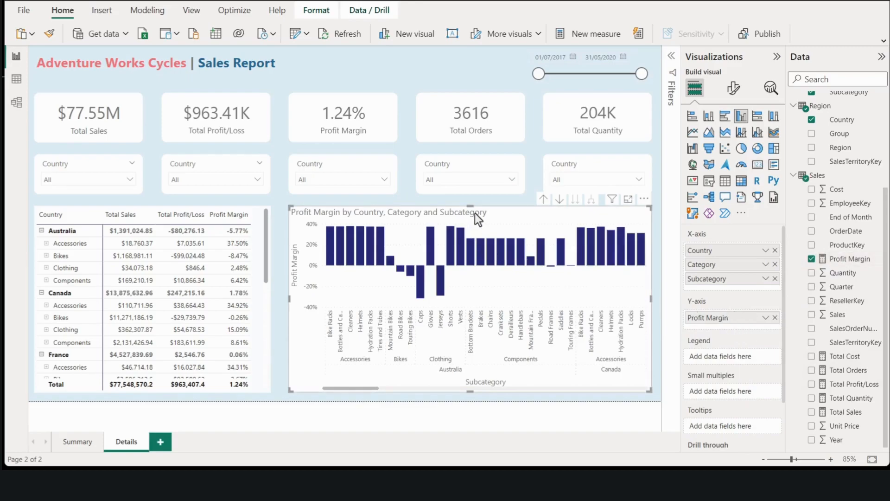
Turn off the Y-axis title and the X-axis title of the column chart
left_click(734, 89)
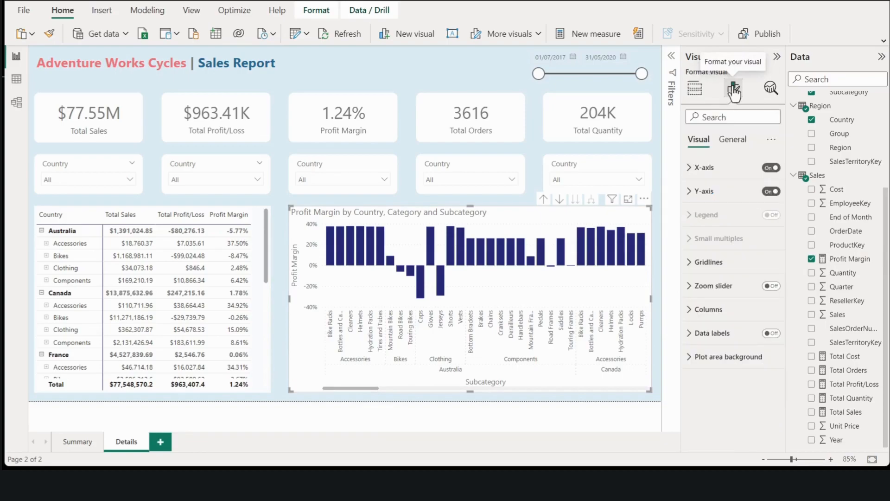
left_click(742, 192)
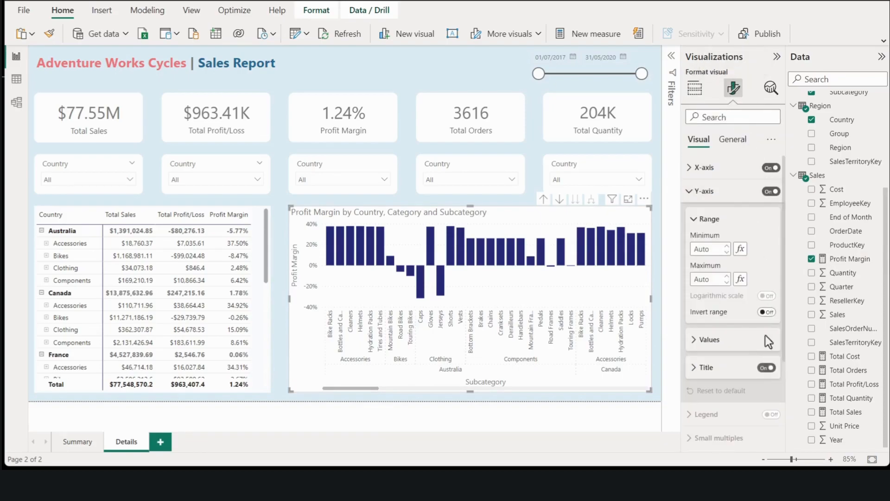
left_click(767, 368)
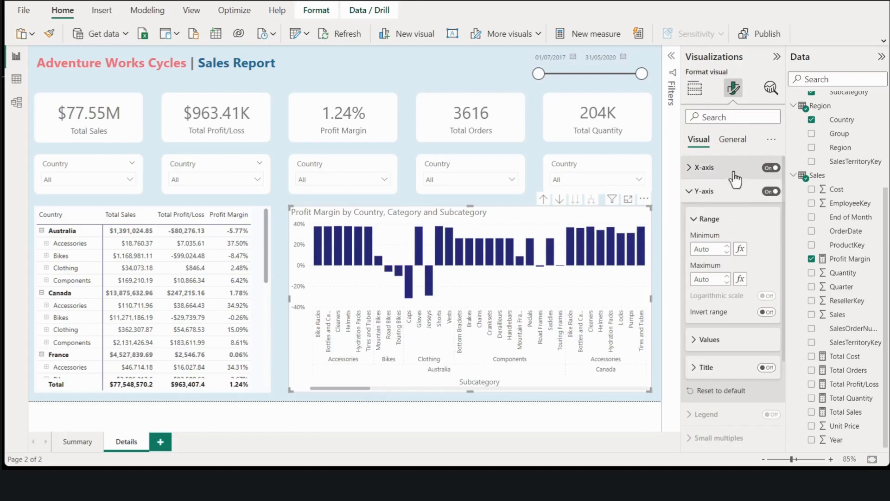
left_click(734, 172)
left_click(766, 356)
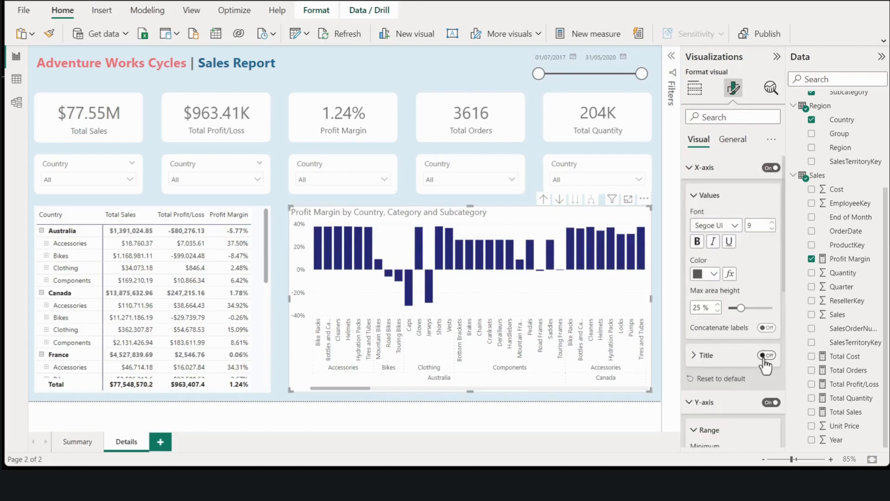
left_click(718, 200)
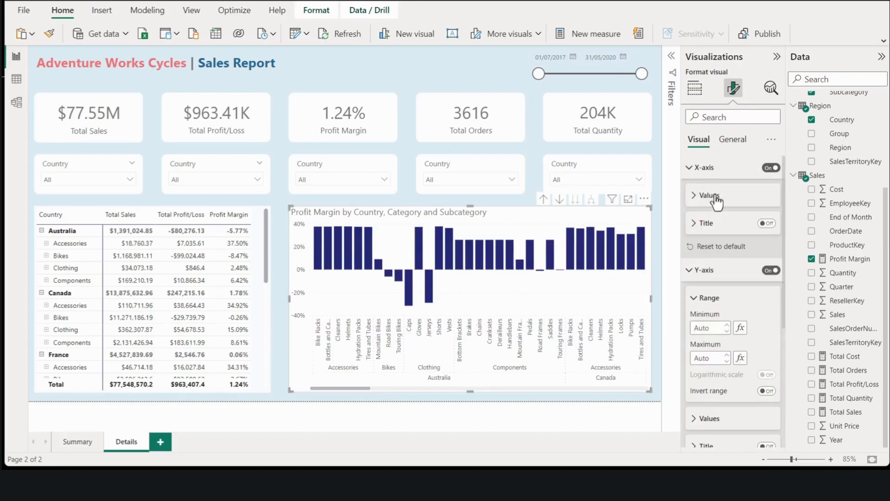
left_click(722, 169)
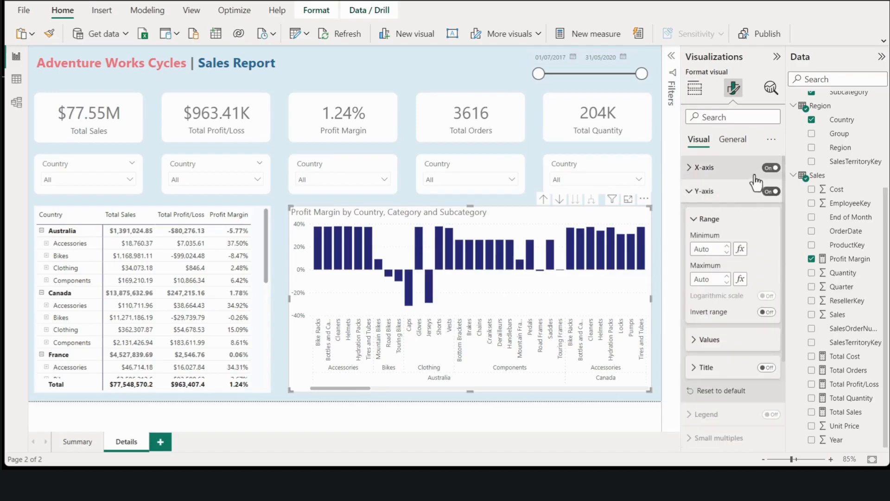
left_click(705, 197)
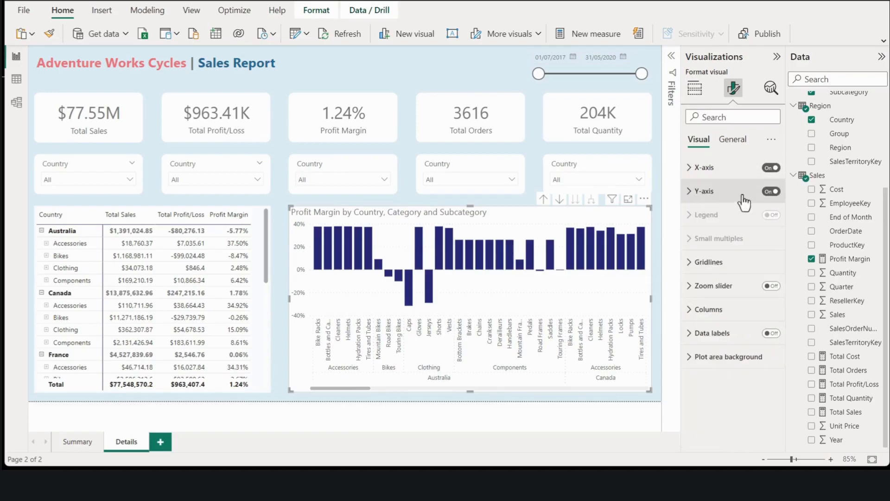
Hide the column chart's Y-axis and turn on its data labels
left_click(770, 191)
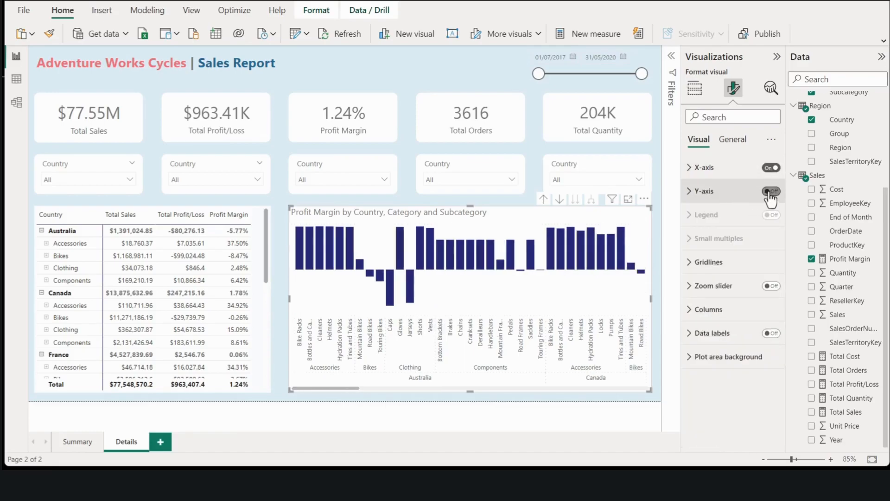
left_click(770, 334)
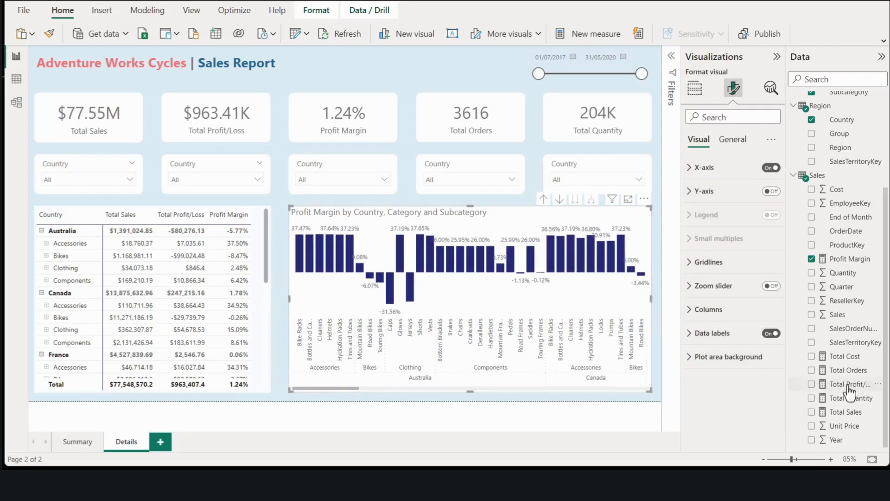
Reduce the Profit Margin measure's percentage format to 1 decimal place
left_click(843, 259)
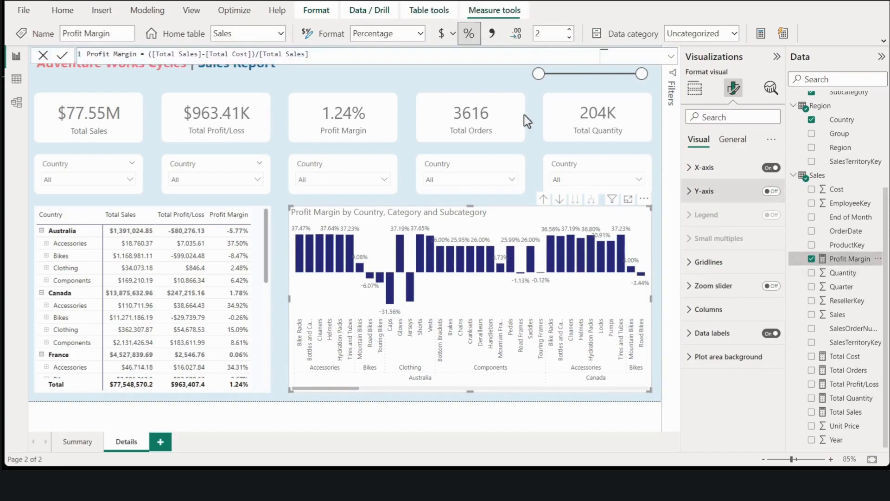
left_click(570, 39)
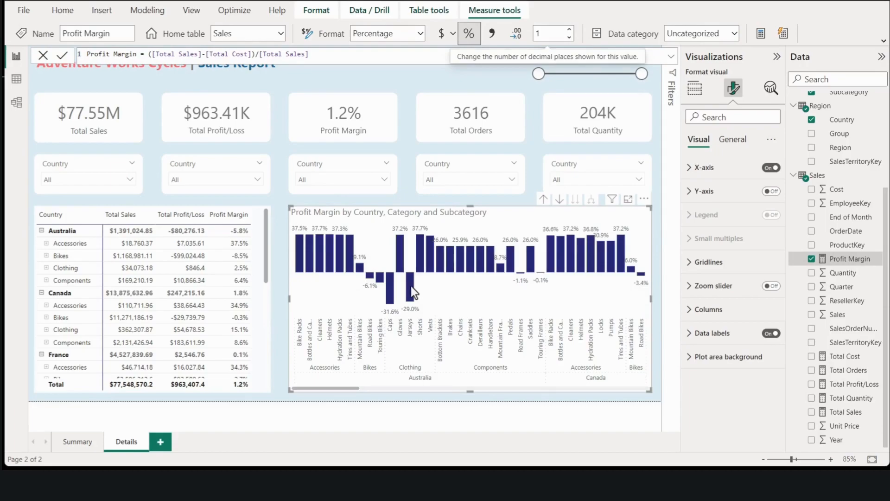
mouse_move(402, 243)
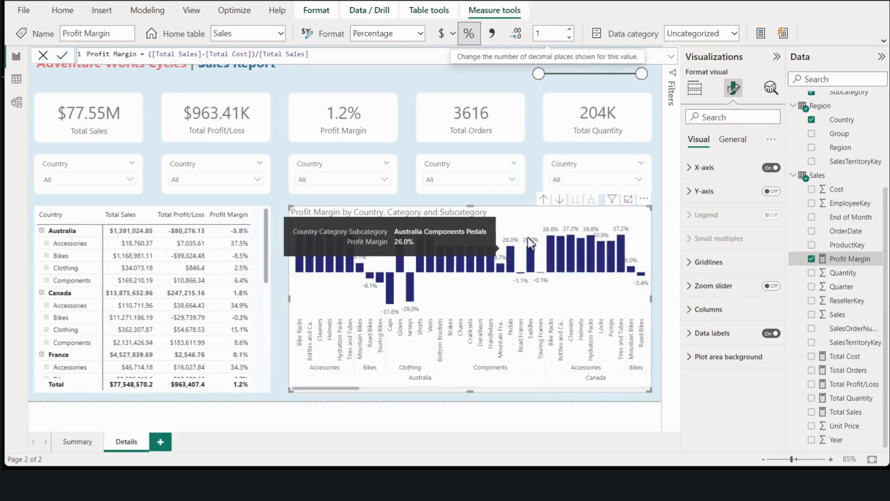
Turn the Y-axis of the column chart back on
left_click(605, 211)
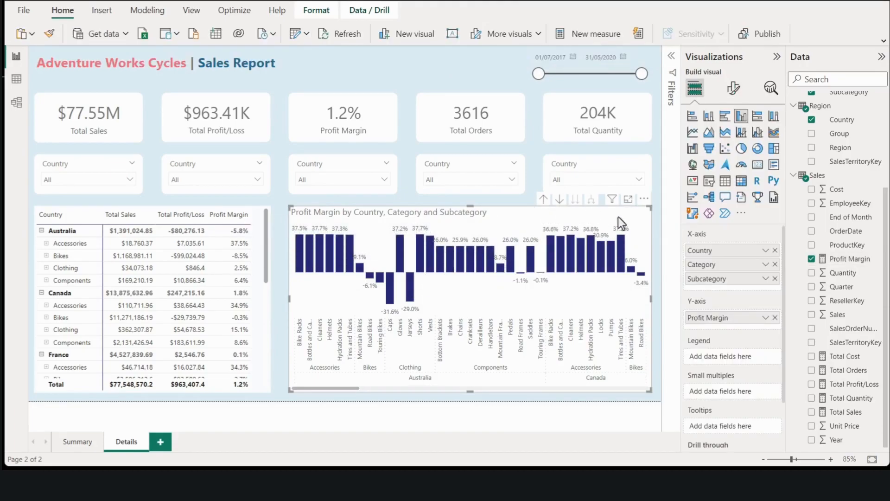
left_click(735, 89)
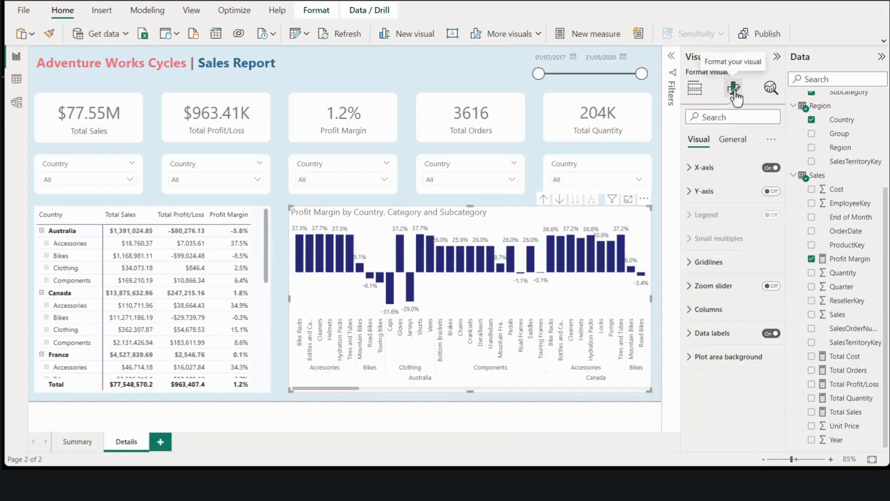
left_click(770, 192)
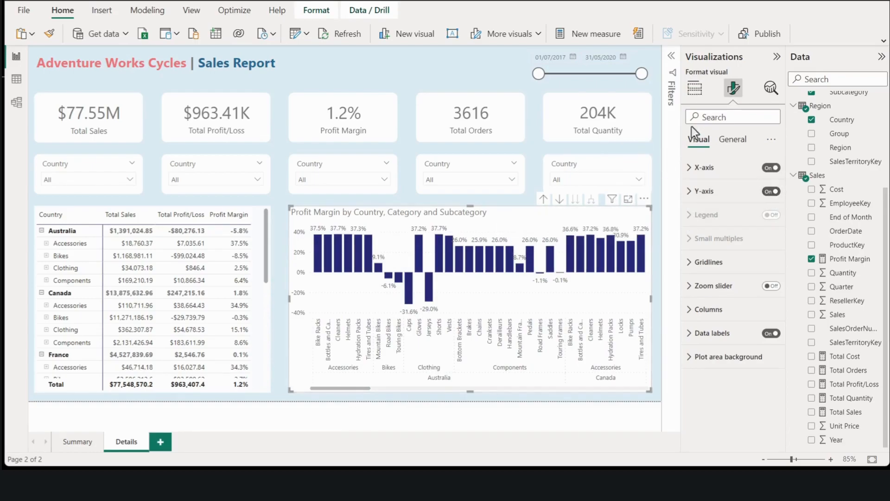
left_click(700, 92)
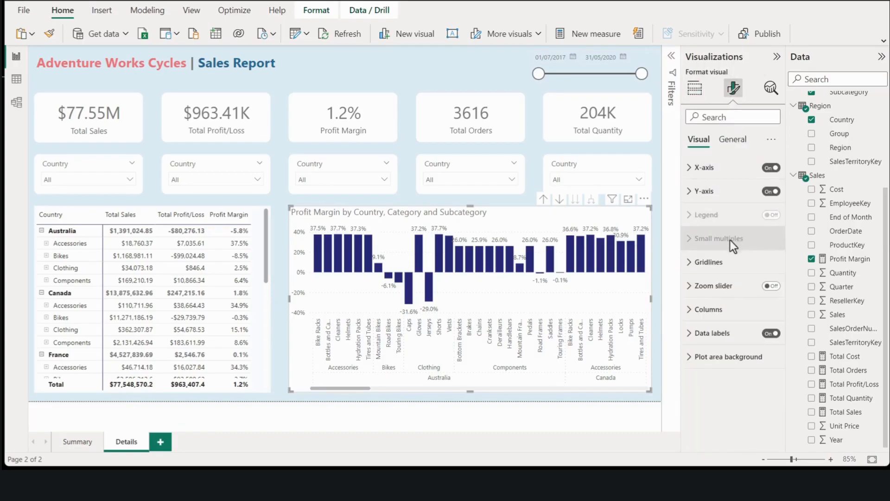
Start conditional formatting for the chart's column color with the Gradient style, based on the Profit Margin measure
left_click(722, 310)
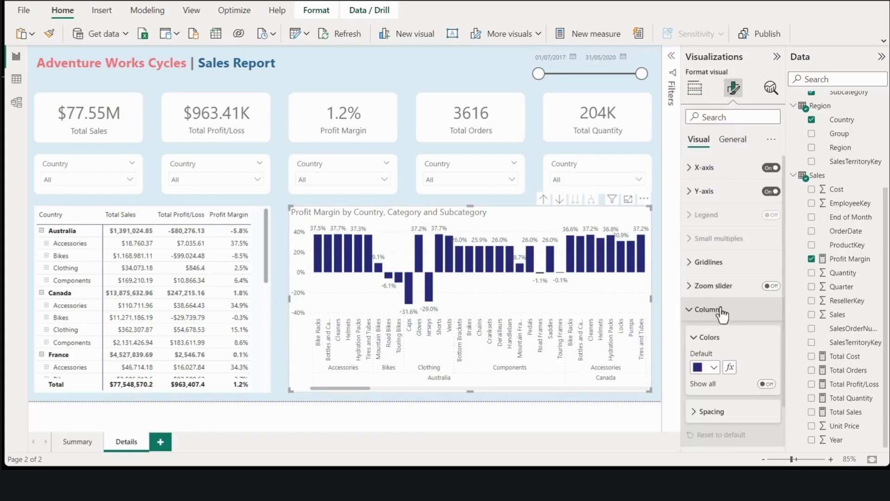
left_click(728, 369)
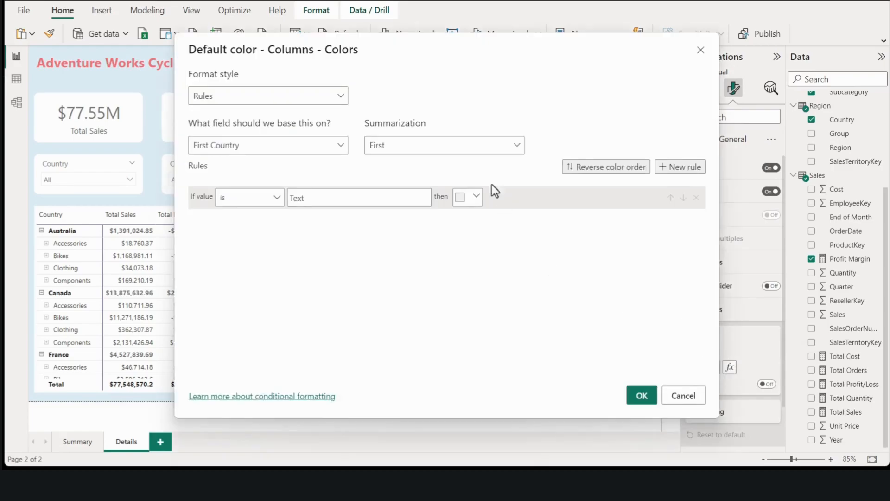
left_click(328, 102)
left_click(255, 115)
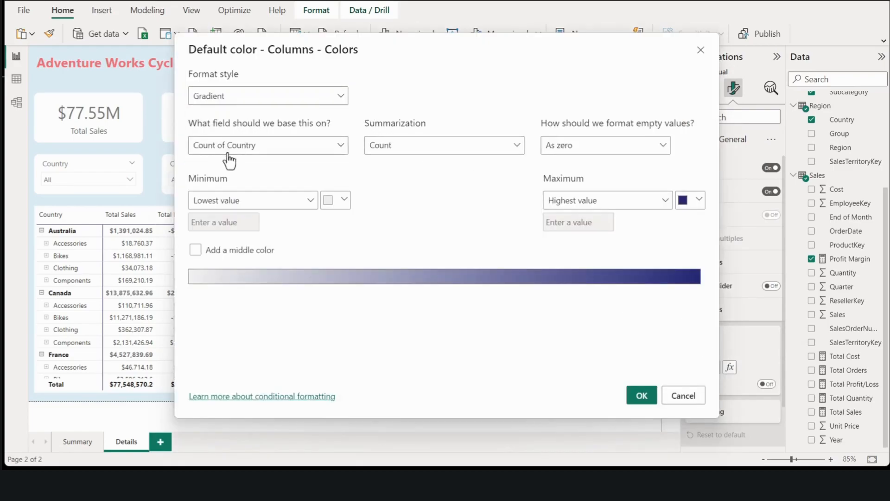
left_click(255, 150)
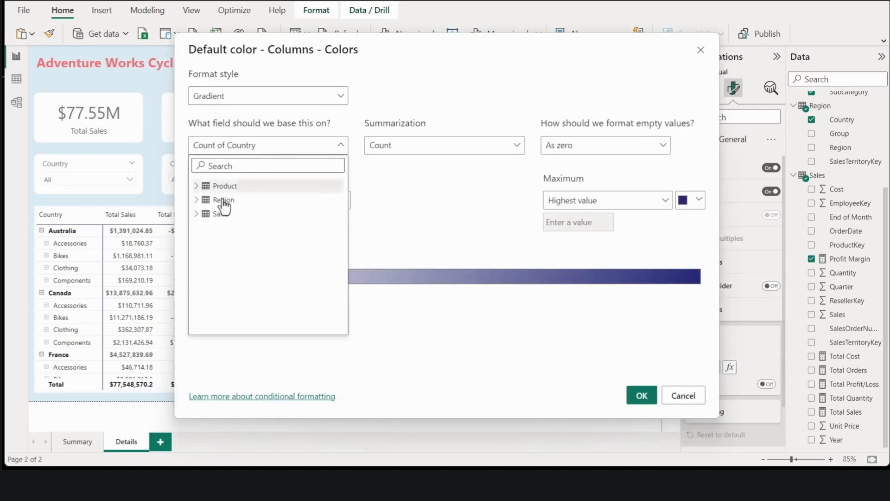
left_click(196, 214)
left_click(240, 298)
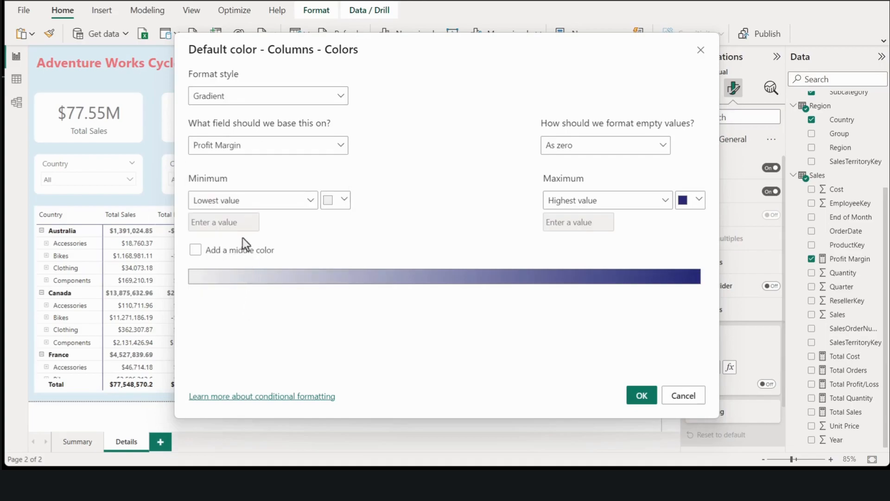
Set the gradient's minimum to a custom value of -0.01 with the light red theme color
left_click(256, 212)
left_click(231, 237)
left_click(235, 222)
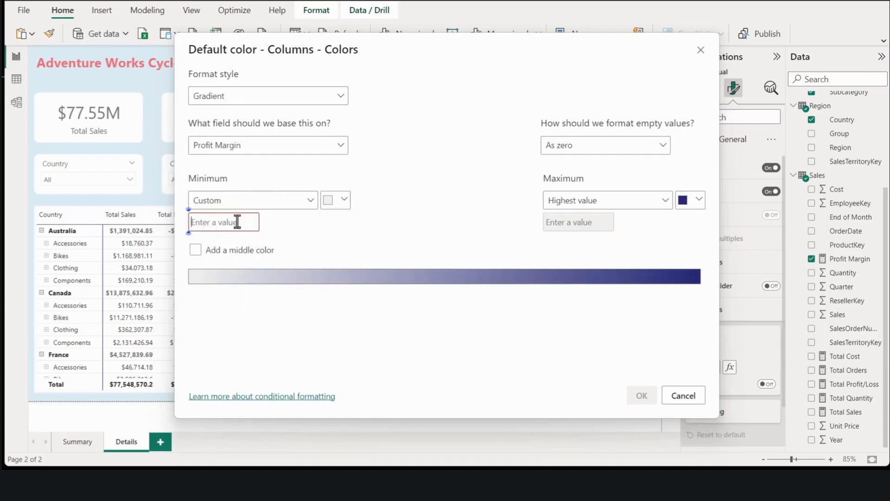
type("-0.01")
left_click(339, 207)
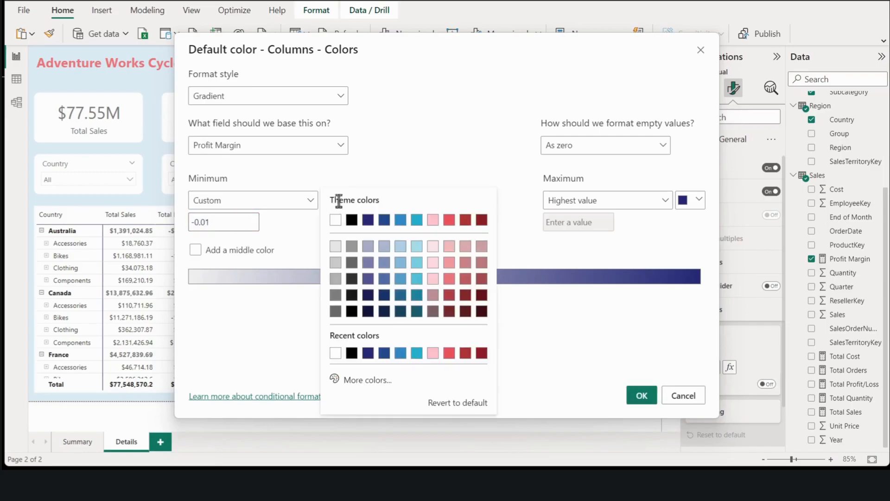
left_click(448, 220)
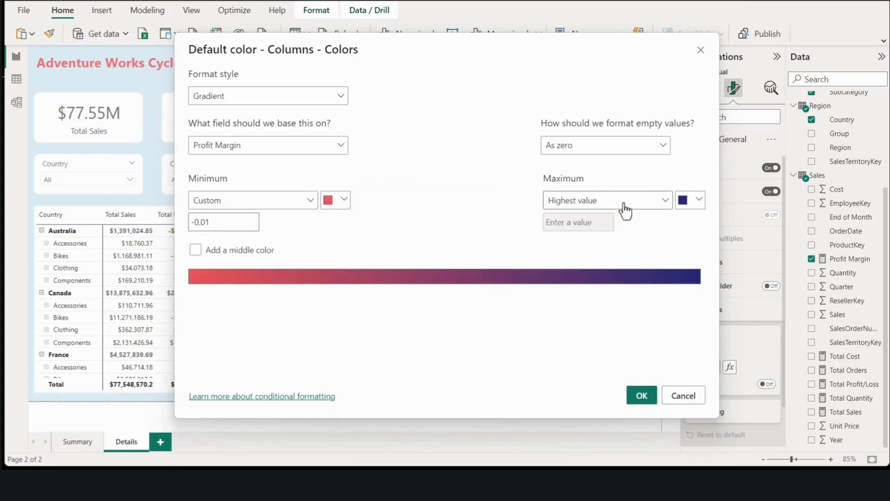
Set the gradient's maximum to a custom value of 0
left_click(667, 201)
left_click(600, 239)
left_click(562, 221)
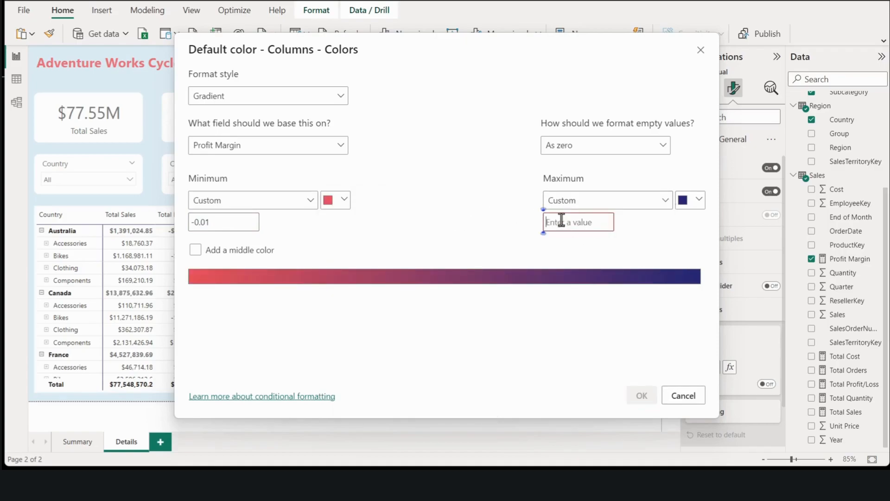
type("0")
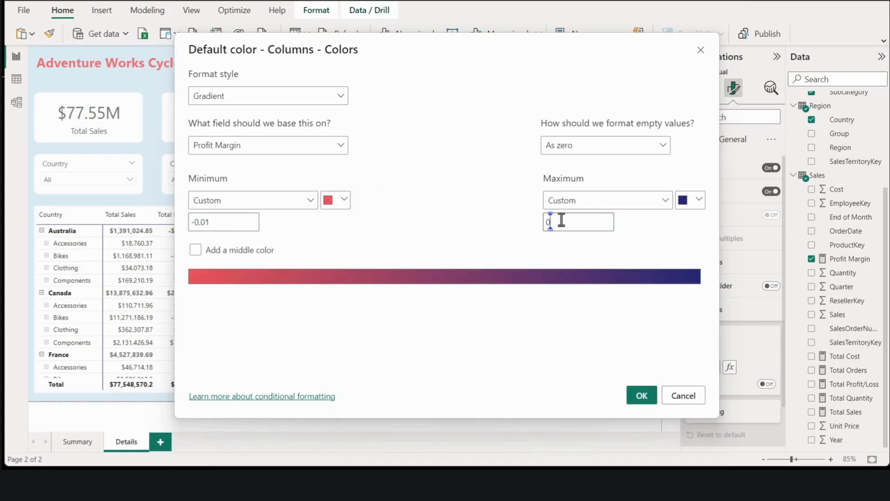
Set the gradient's maximum color to a medium blue theme color and apply the conditional formatting to the chart columns
left_click(697, 204)
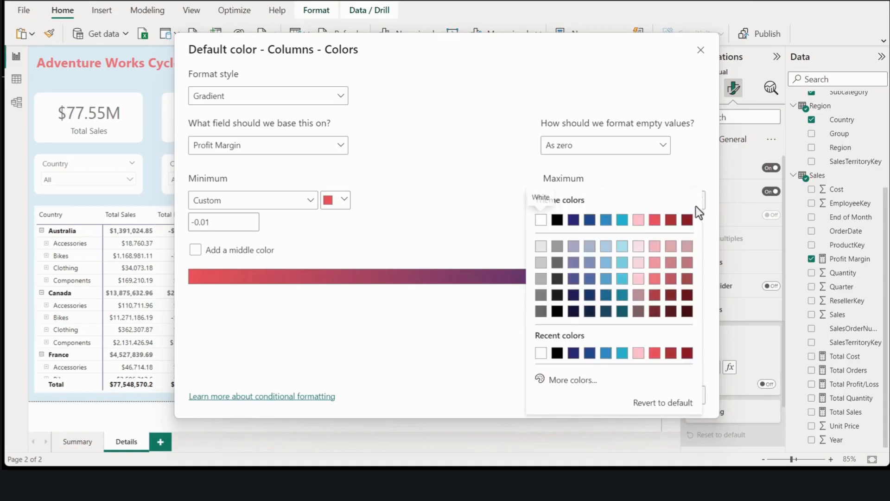
left_click(606, 279)
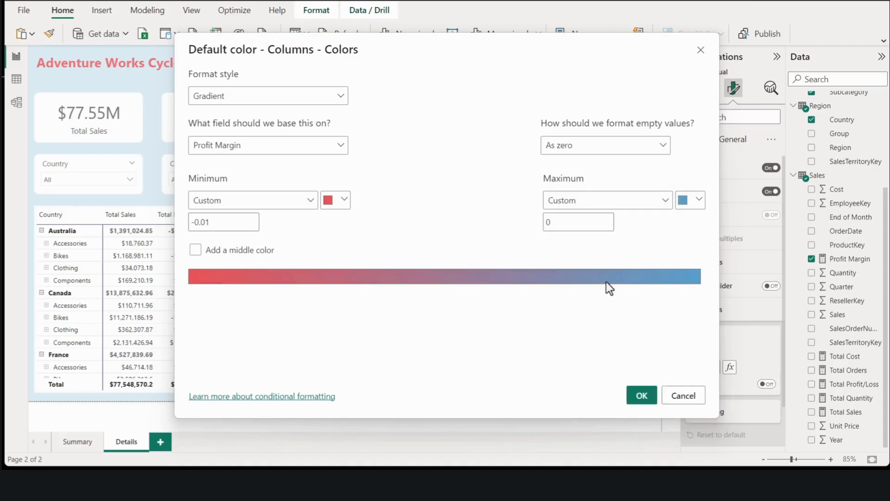
left_click(643, 395)
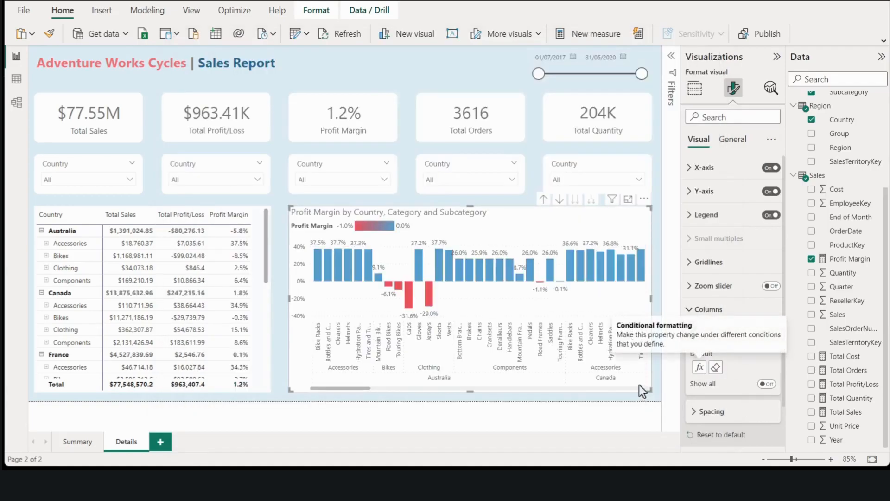
Close the column color settings and turn off the column chart's legend
left_click(718, 309)
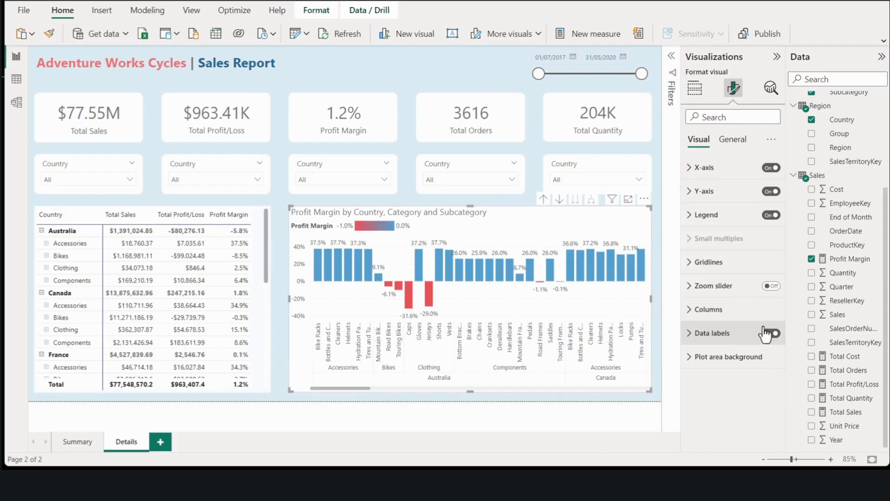
left_click(771, 215)
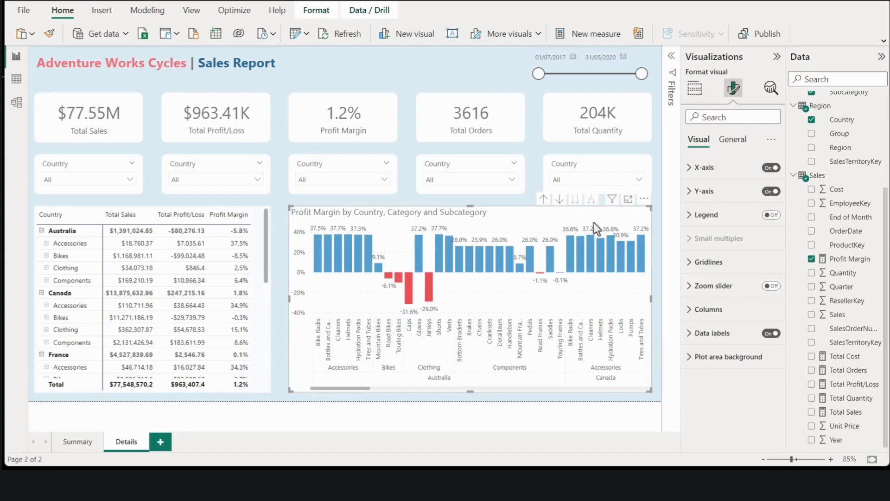
Drill the profit margin chart up to category level, inspect the Australia Bikes column, and continue up to country level
left_click(544, 200)
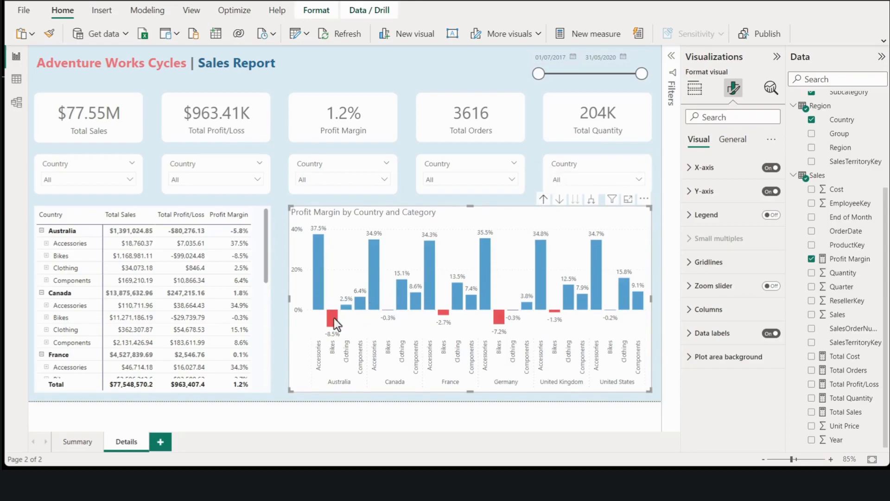
mouse_move(334, 319)
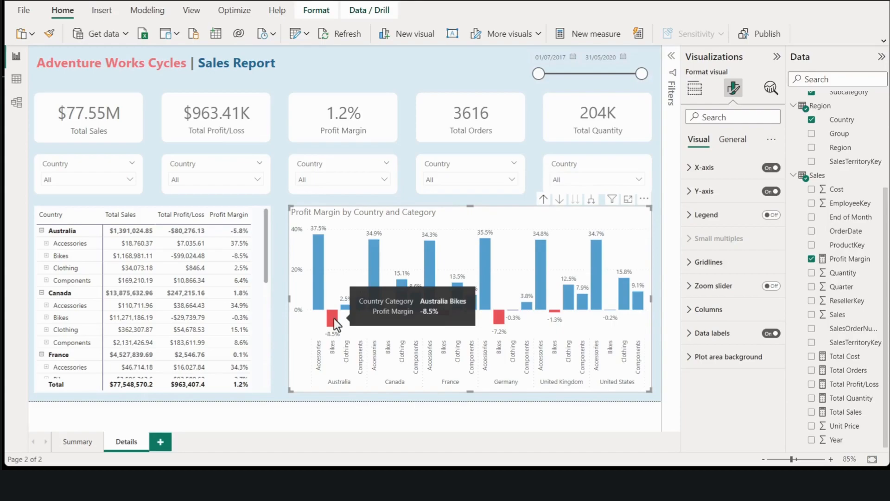
left_click(544, 199)
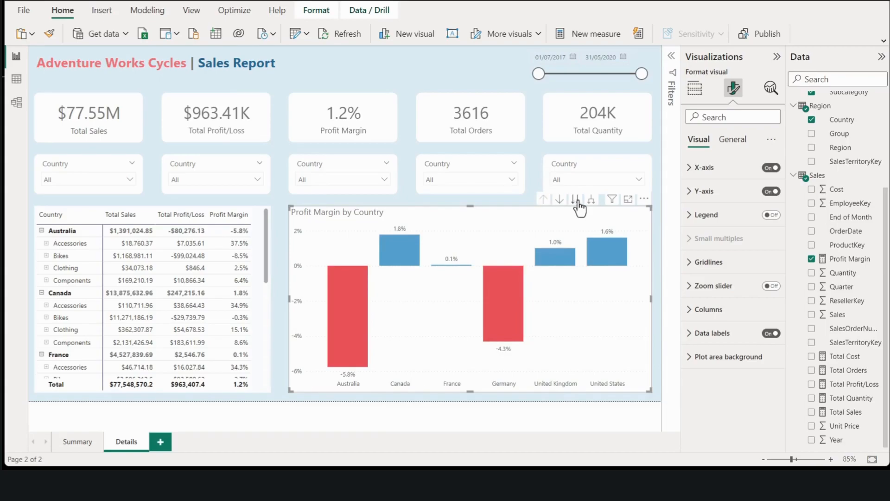
Expand the chart through category to subcategory level, inspect the Australia Clothing Caps column, and drill back up to country level
left_click(592, 203)
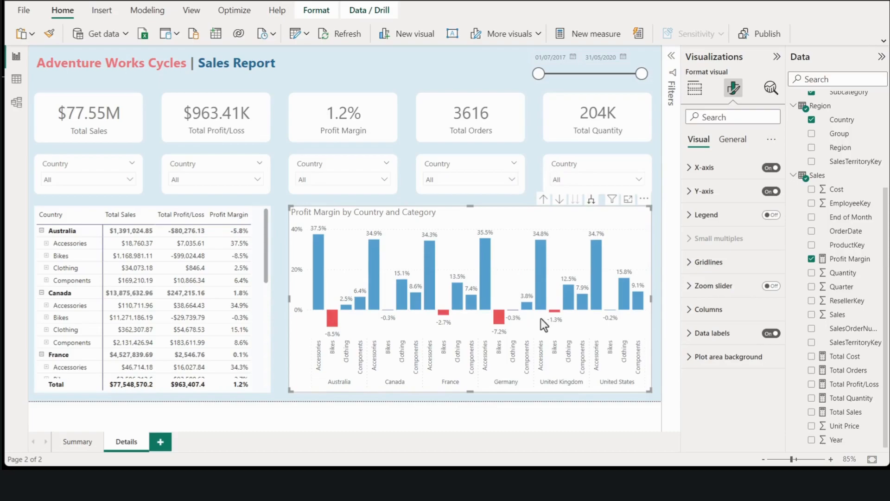
left_click(593, 200)
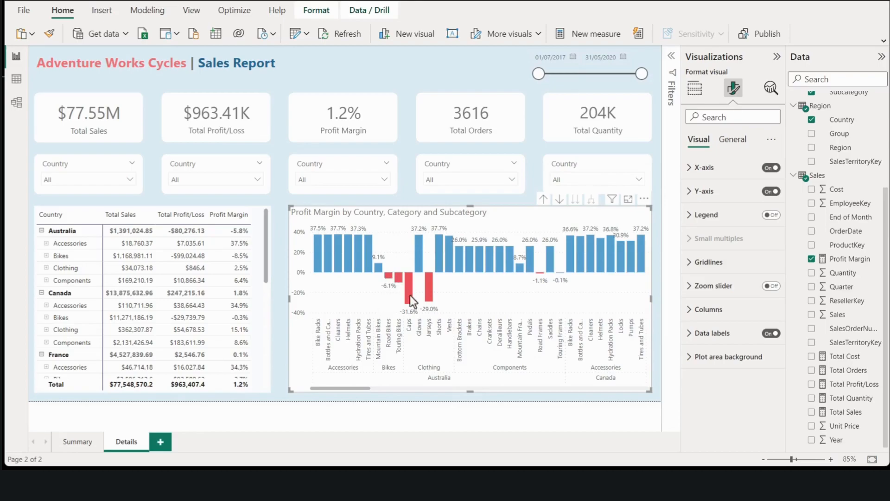
mouse_move(409, 288)
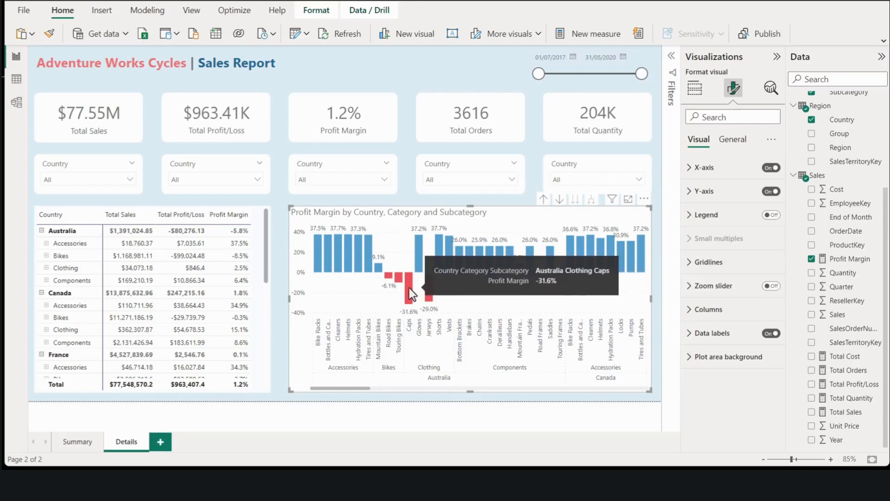
left_click(544, 200)
left_click(545, 200)
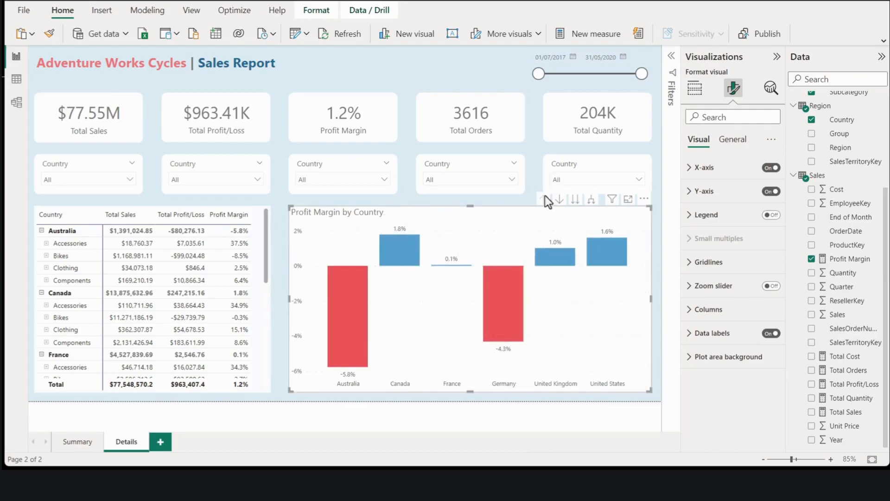
View the chart's profit margin by category alone and by subcategory alone, and return to country level
left_click(576, 200)
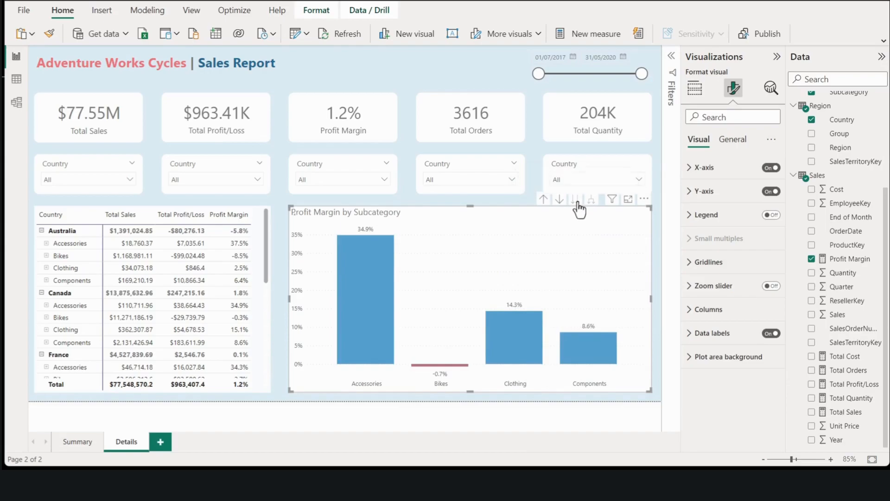
left_click(577, 201)
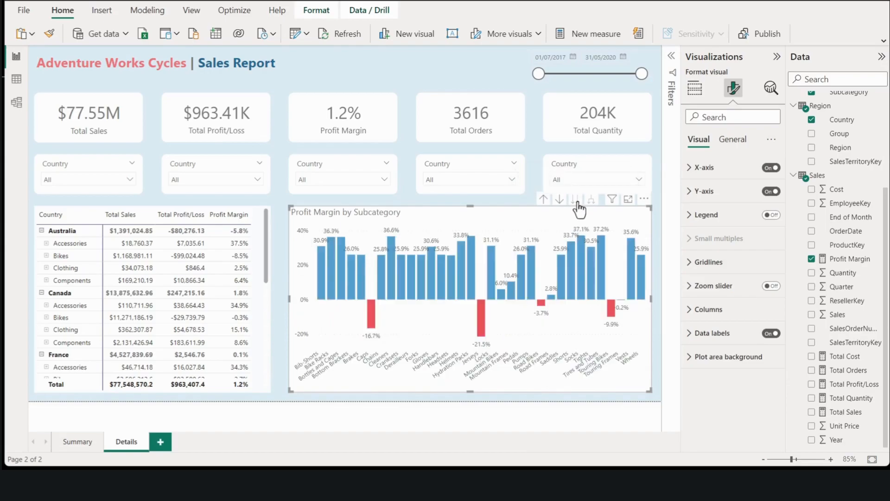
left_click(544, 204)
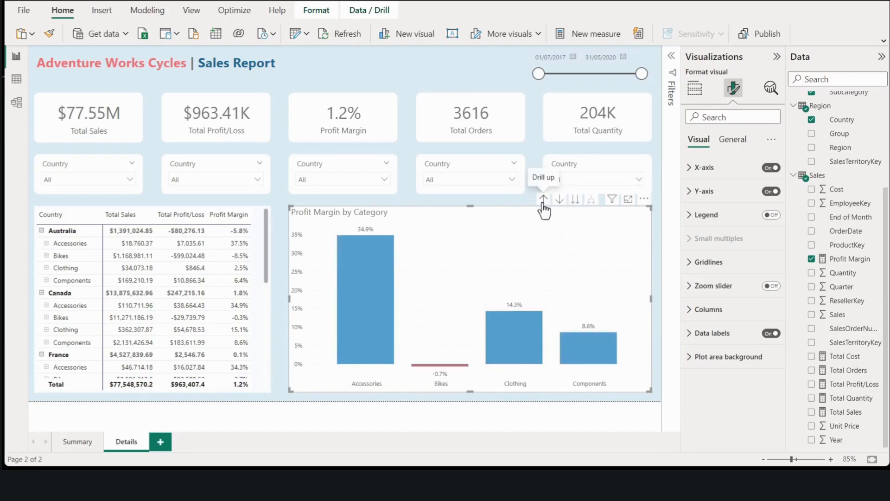
left_click(544, 200)
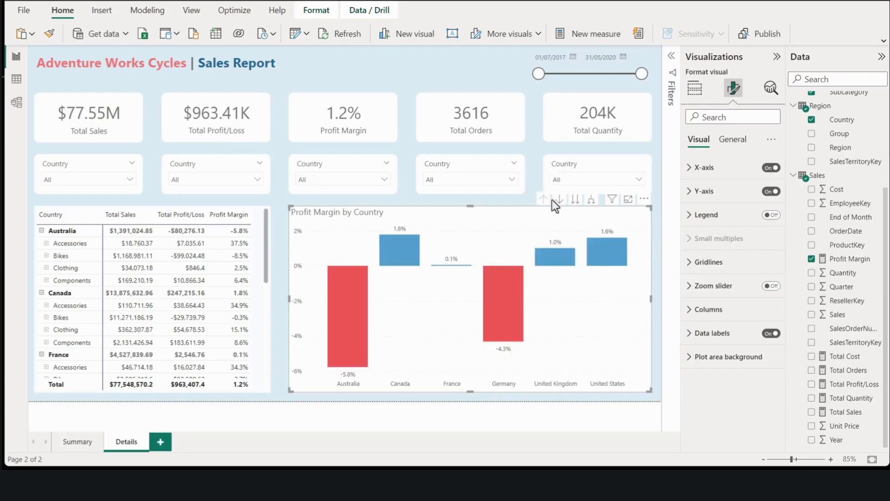
Expand the whole chart hierarchy to show profit margin by country, category and subcategory together
left_click(591, 200)
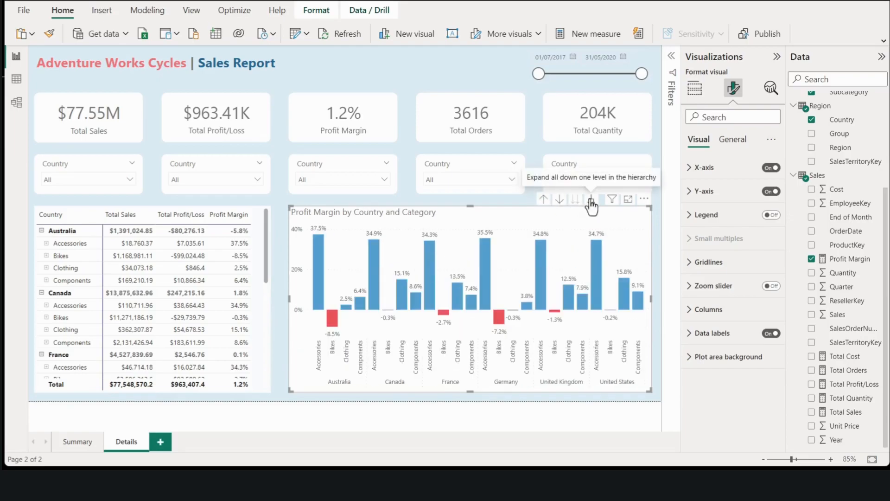
left_click(592, 200)
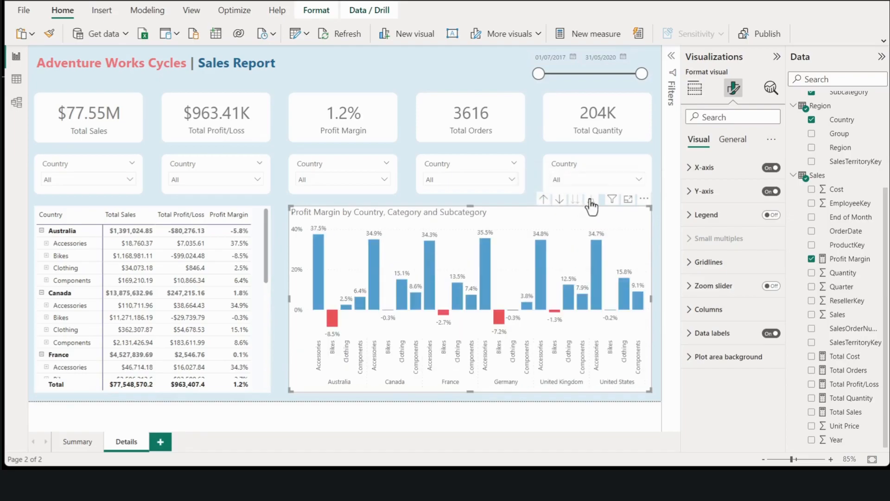
left_click(544, 200)
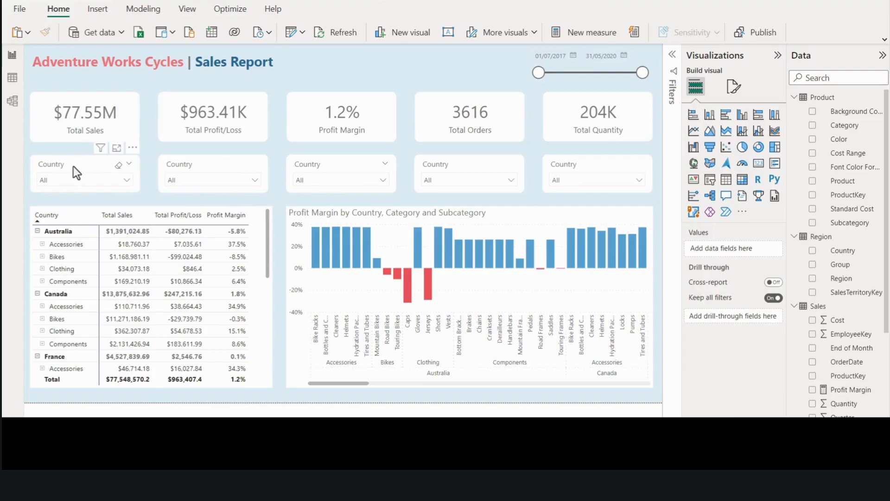
Remove the Country field from the second, third, fourth and fifth slicers, keeping it only in the first
left_click(181, 166)
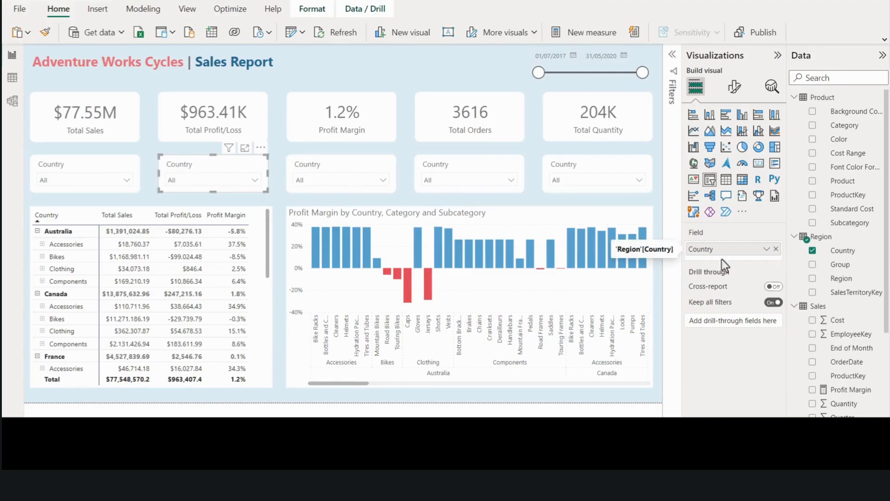
left_click(776, 249)
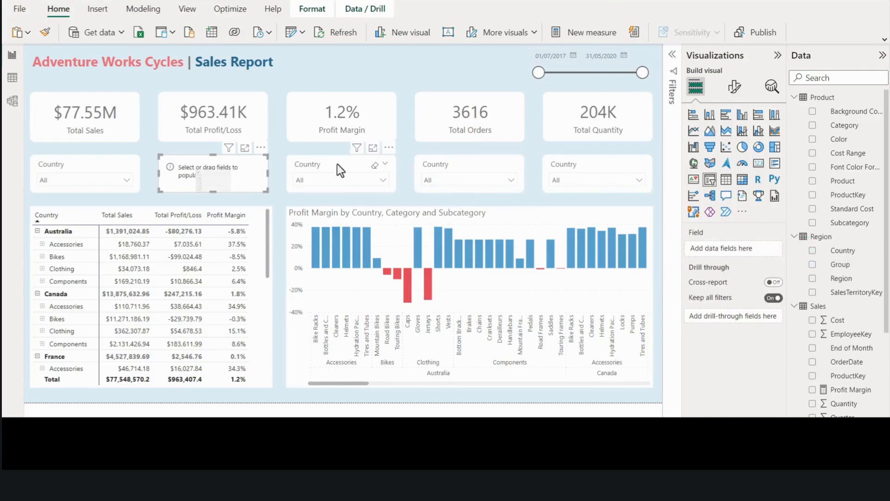
left_click(338, 164)
left_click(776, 250)
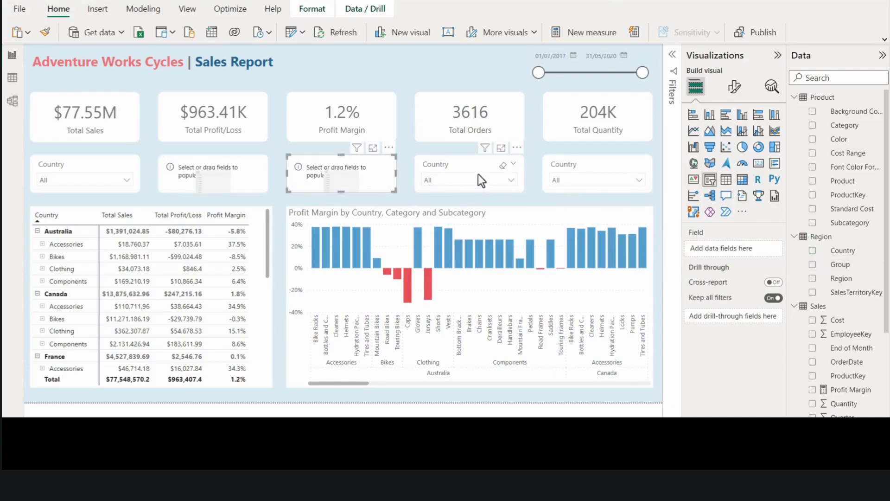
left_click(478, 174)
left_click(487, 165)
left_click(776, 249)
left_click(579, 166)
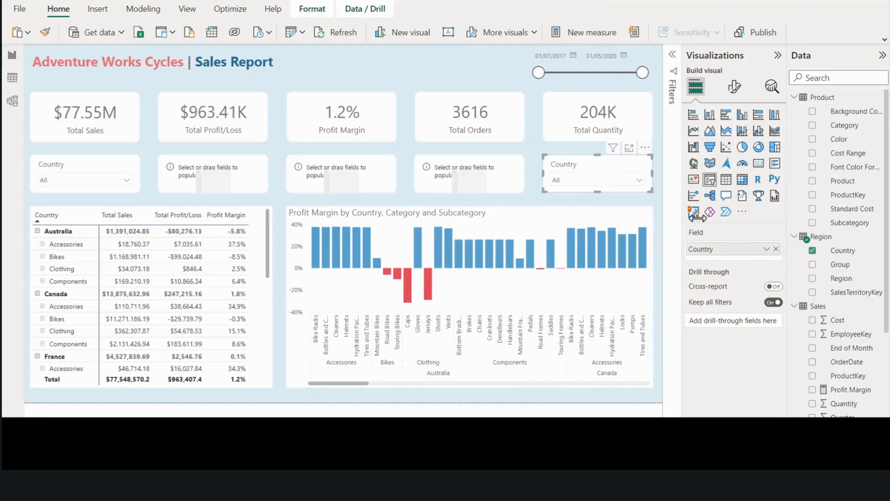
left_click(776, 249)
Assign the Category field to the second slicer and the Subcategory field to the third
left_click(203, 171)
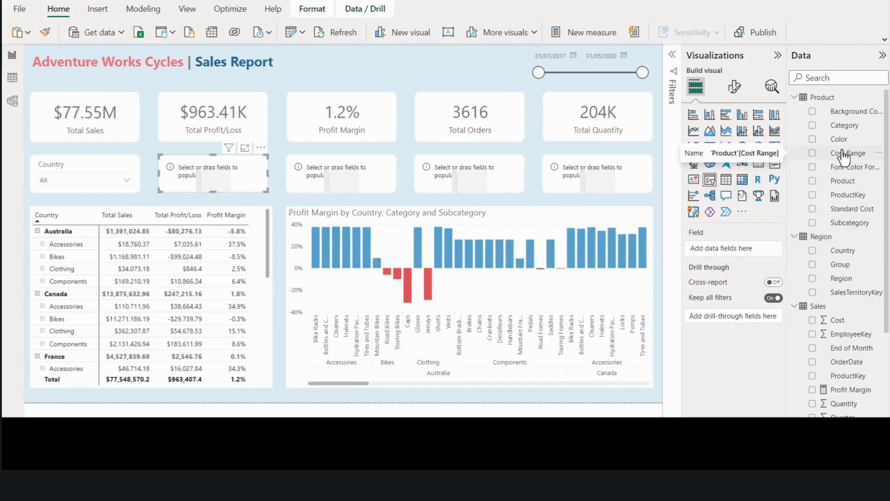
left_click(813, 125)
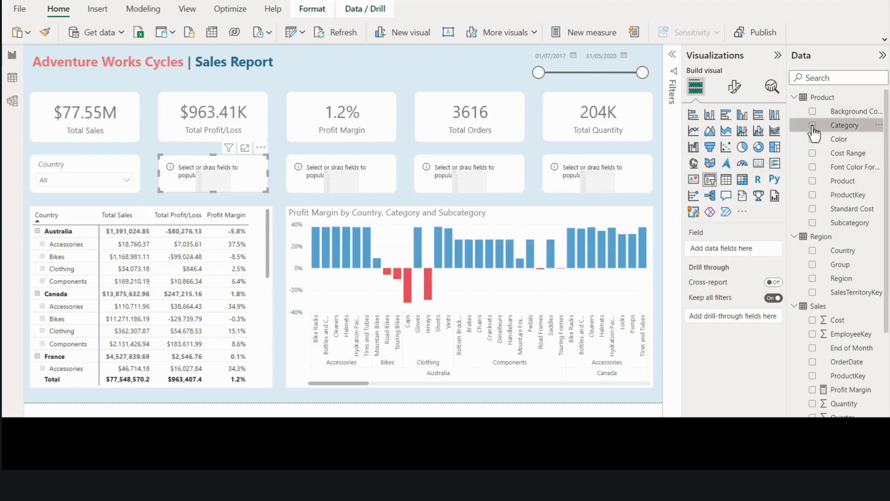
left_click(338, 168)
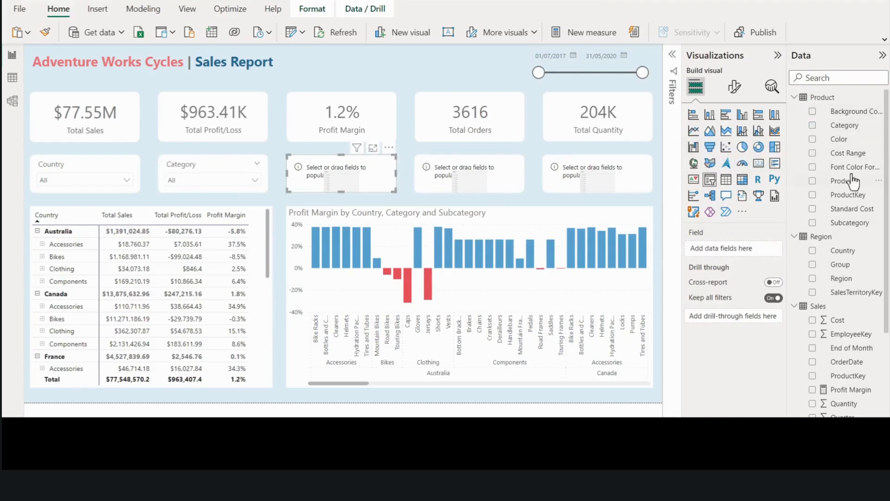
left_click(812, 222)
Assign the Cost Range field to the fourth slicer and the Product field to the fifth, checking the Product slicer's list
left_click(498, 169)
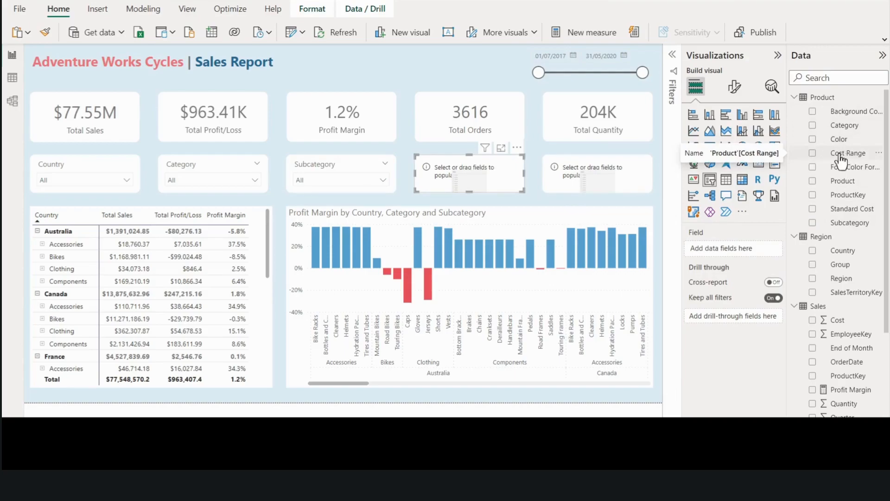
left_click(813, 154)
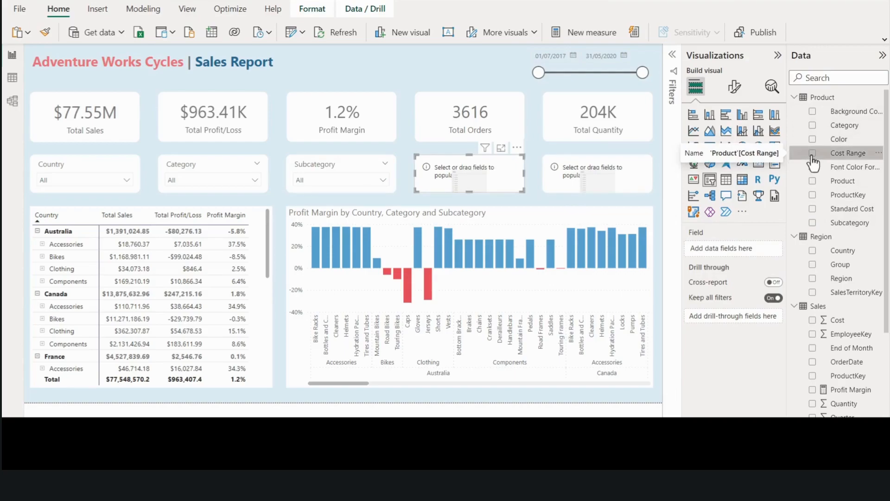
left_click(573, 163)
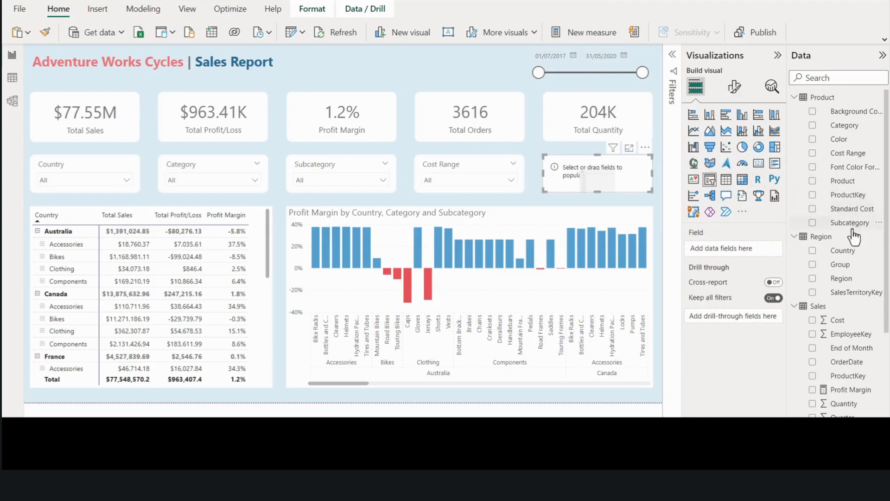
left_click(813, 182)
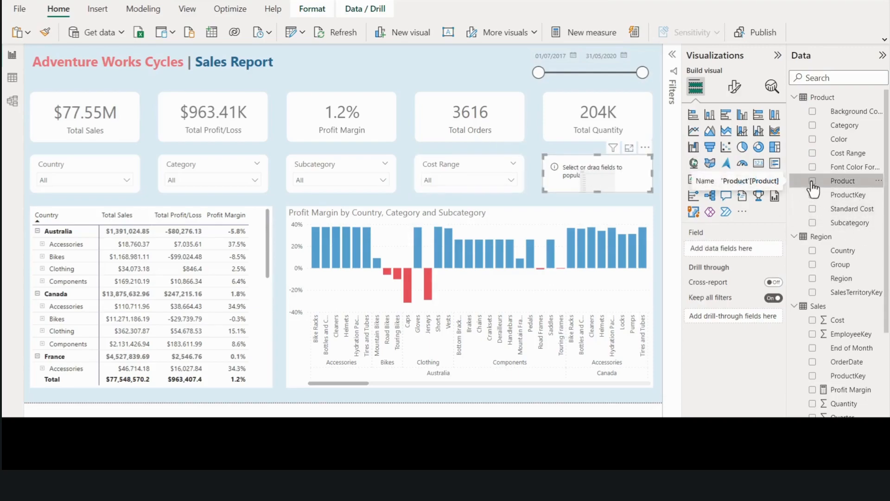
left_click(640, 180)
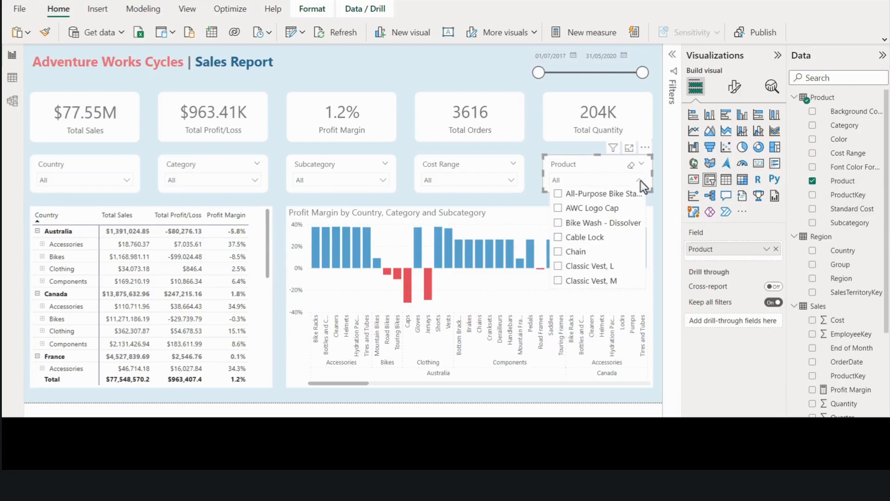
left_click(641, 181)
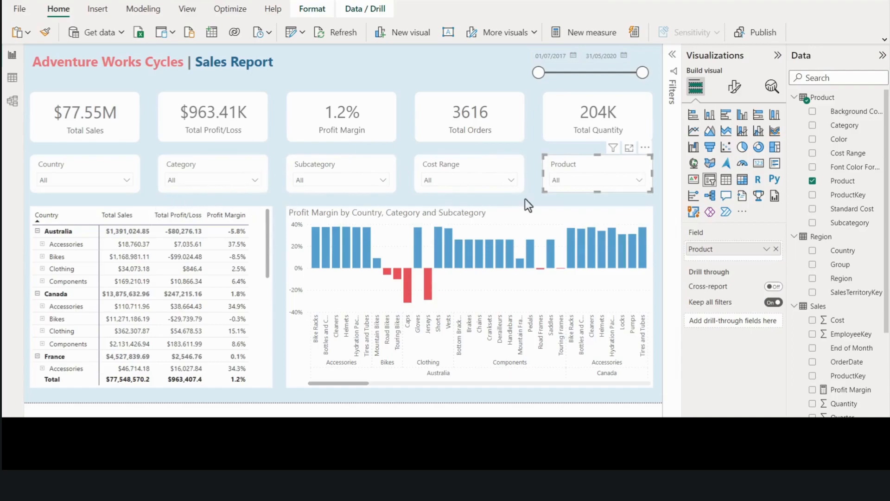
Give the Country matrix a white visual border with 10 px rounded corners
left_click(544, 199)
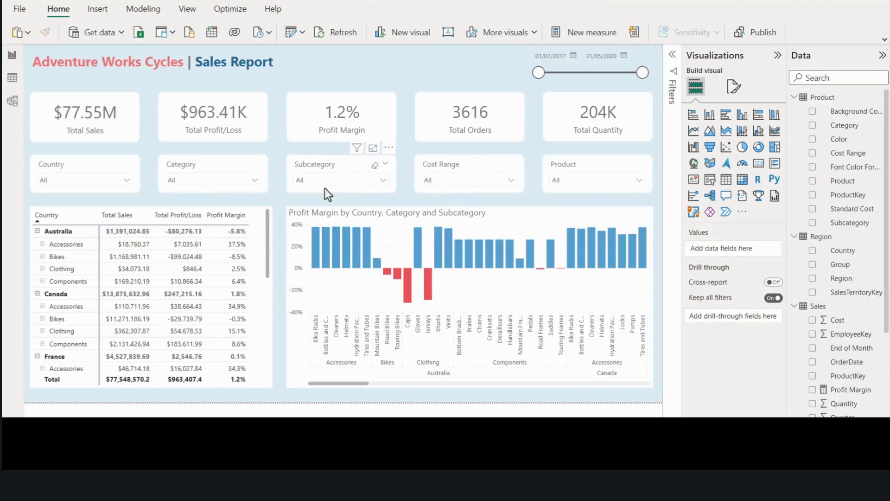
left_click(271, 228)
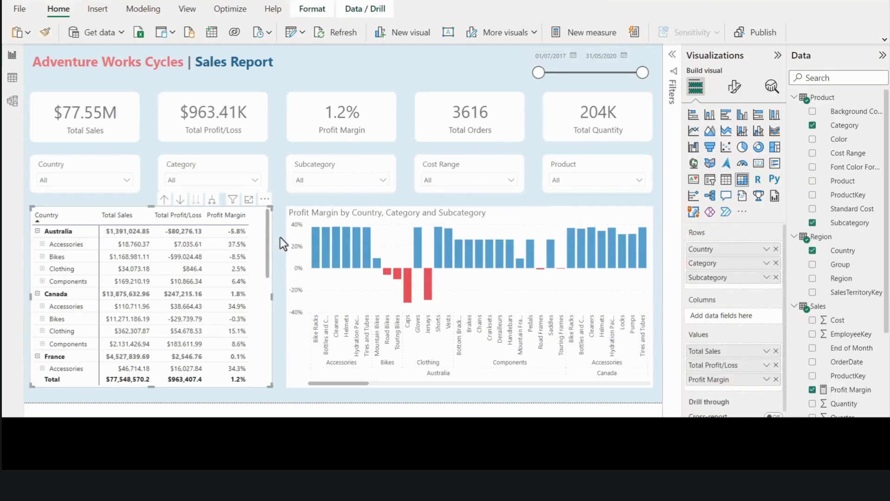
left_click(734, 93)
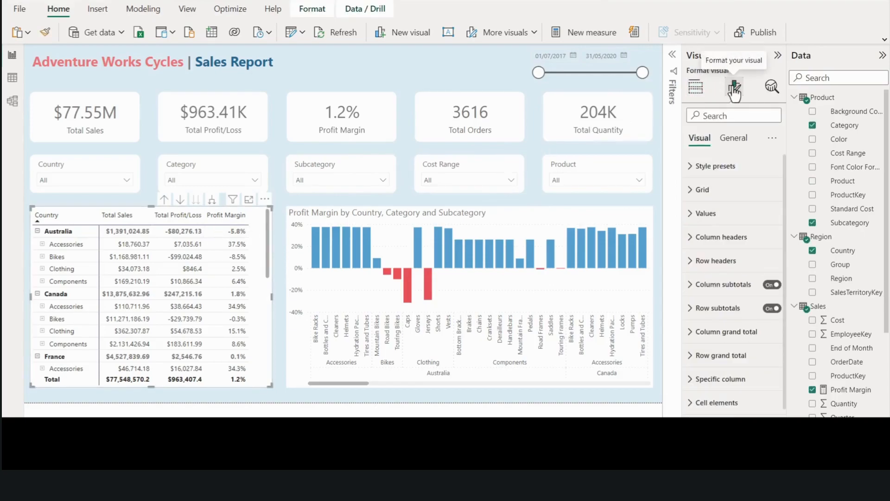
left_click(730, 142)
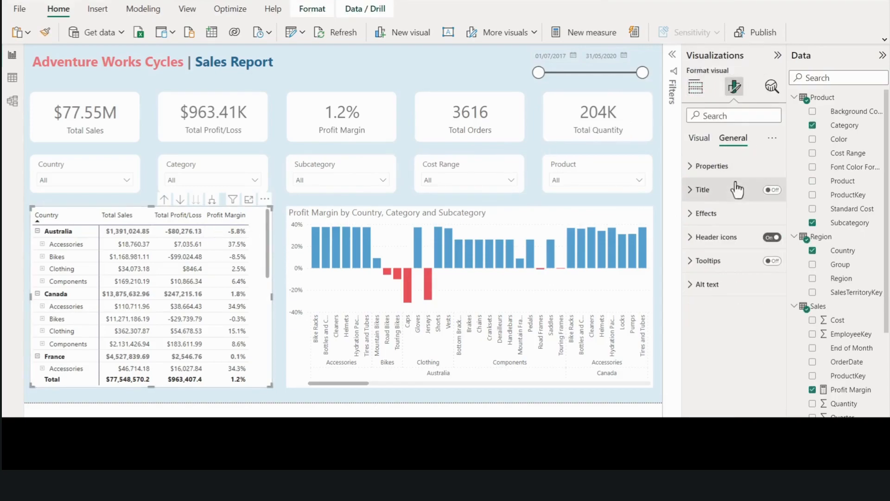
left_click(720, 215)
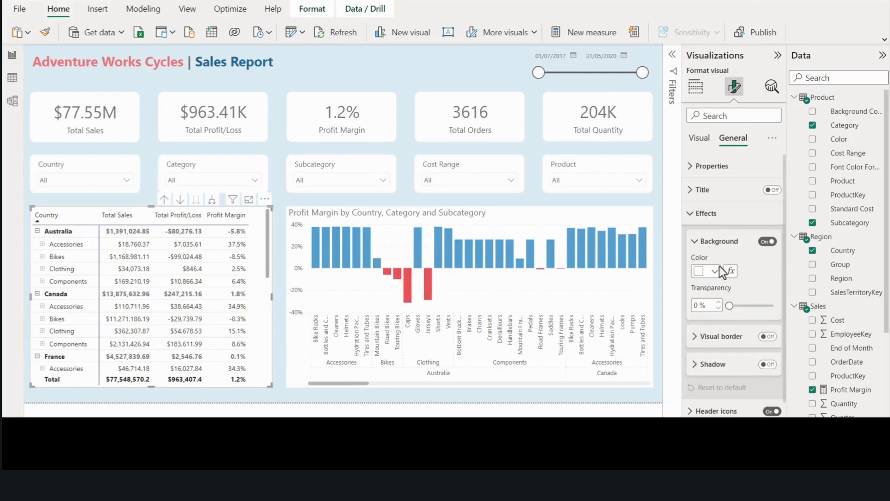
left_click(763, 337)
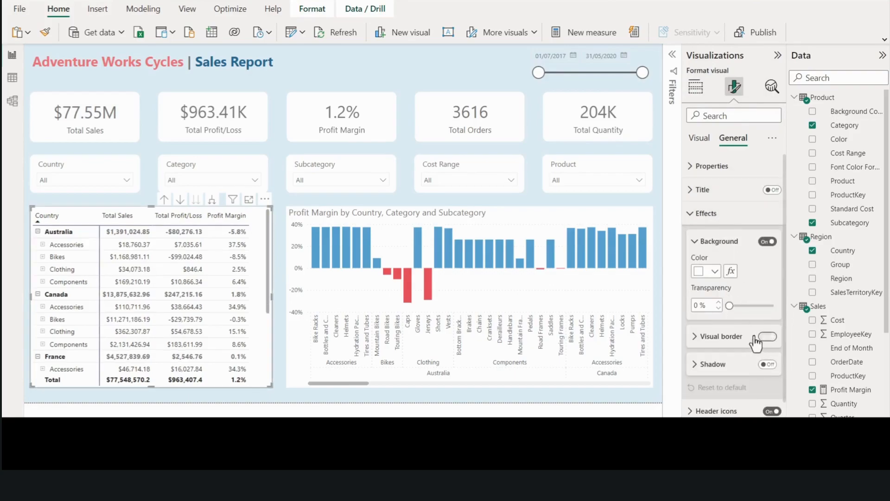
left_click(735, 339)
left_click(715, 367)
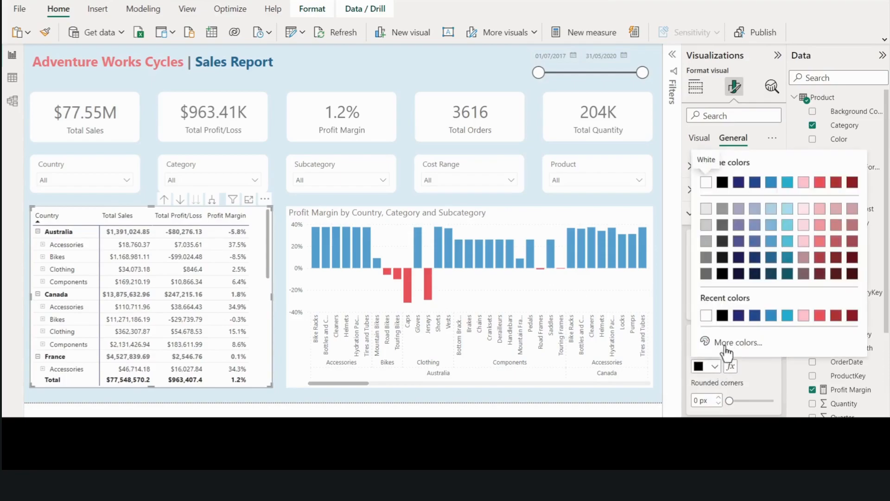
left_click(706, 316)
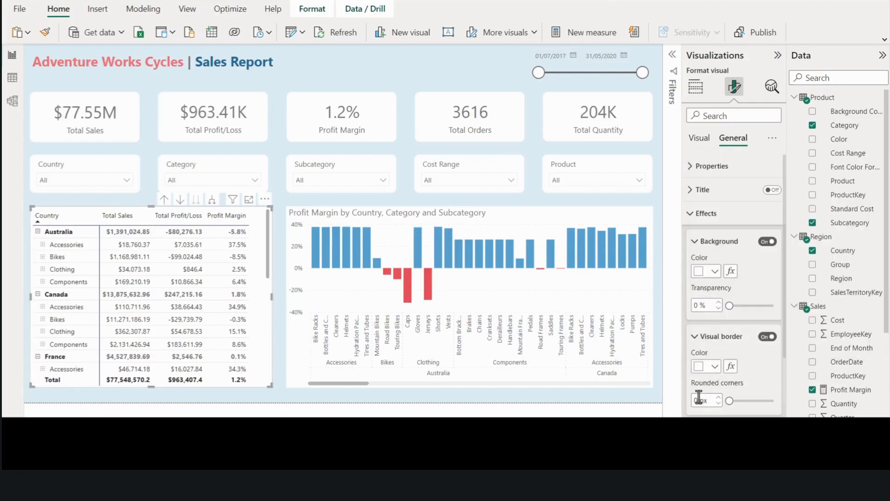
left_click_drag(697, 401, 690, 399)
type("10")
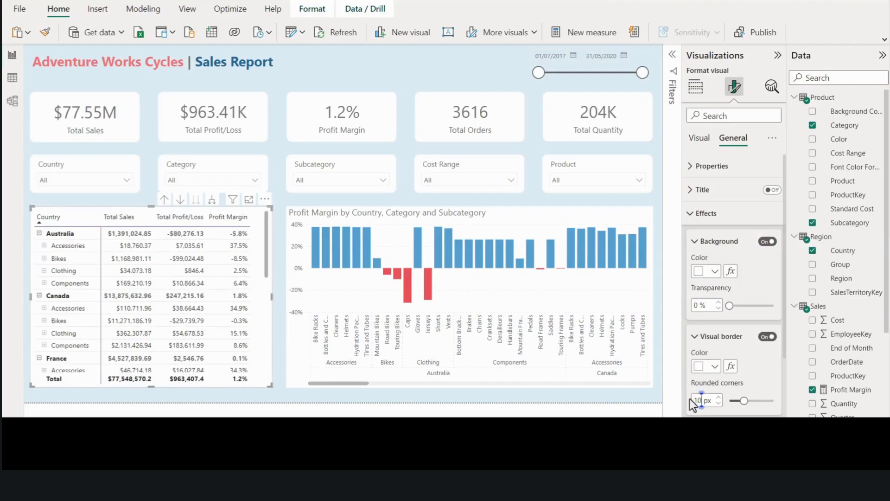
Give the profit margin chart a white visual border with 10 px rounded corners
left_click(390, 213)
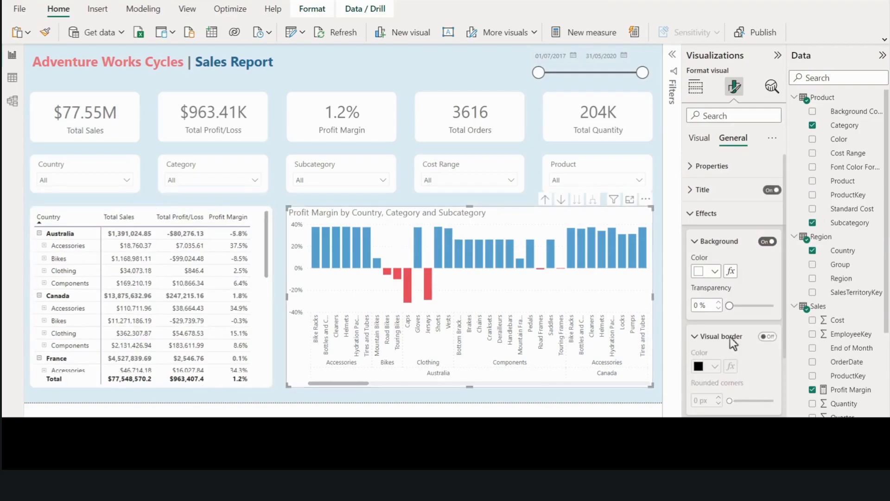
left_click(768, 338)
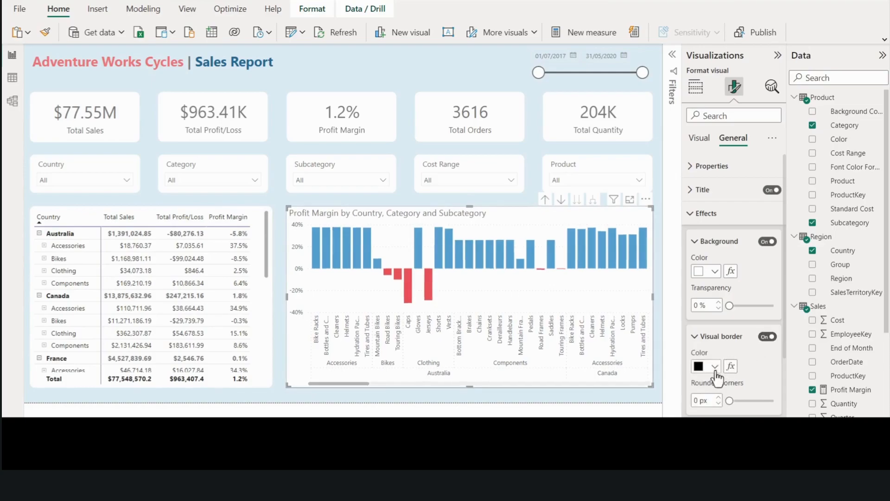
left_click(715, 367)
left_click(700, 181)
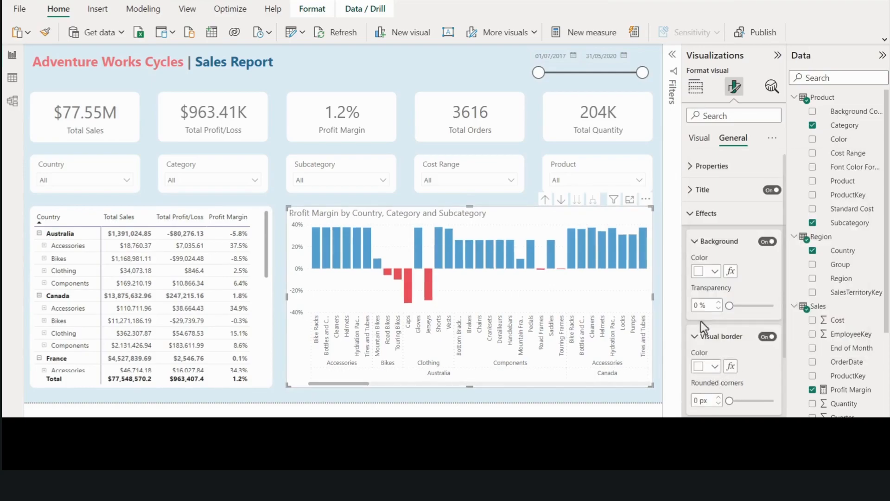
double_click(689, 399)
type("10")
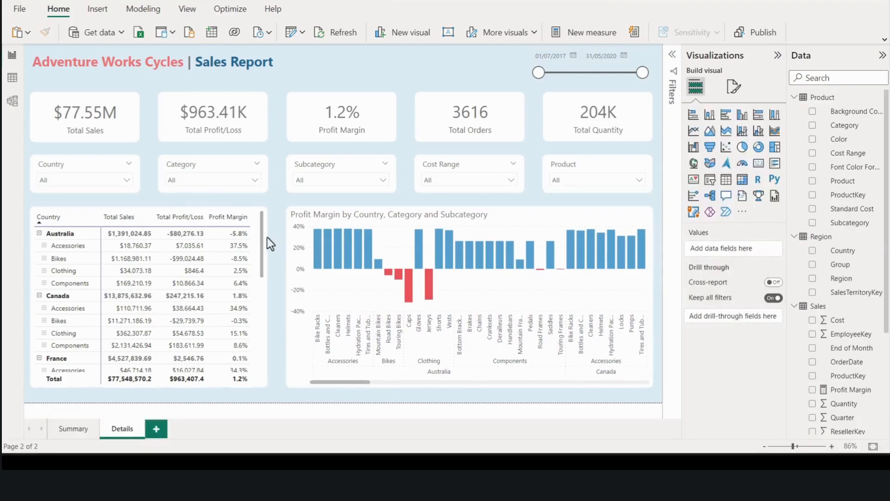
Align the matrix's right edge with the Category slicer above it
left_click(267, 237)
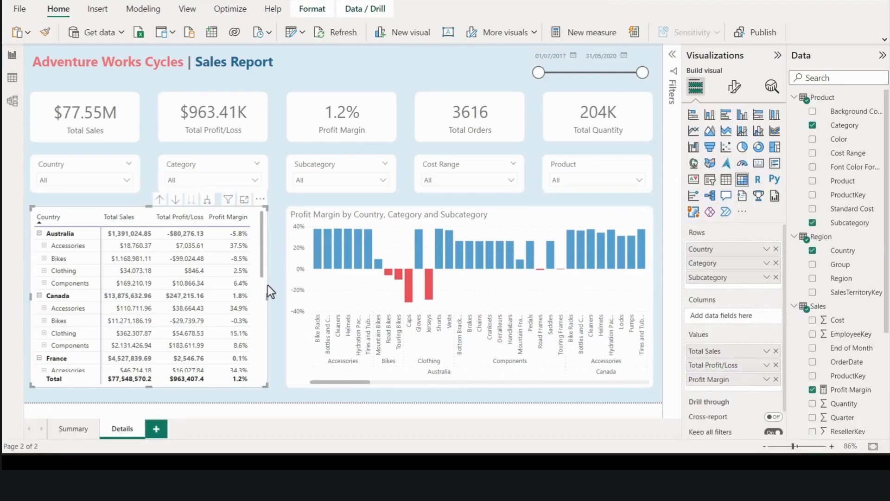
left_click_drag(267, 298, 270, 304)
left_click(278, 333)
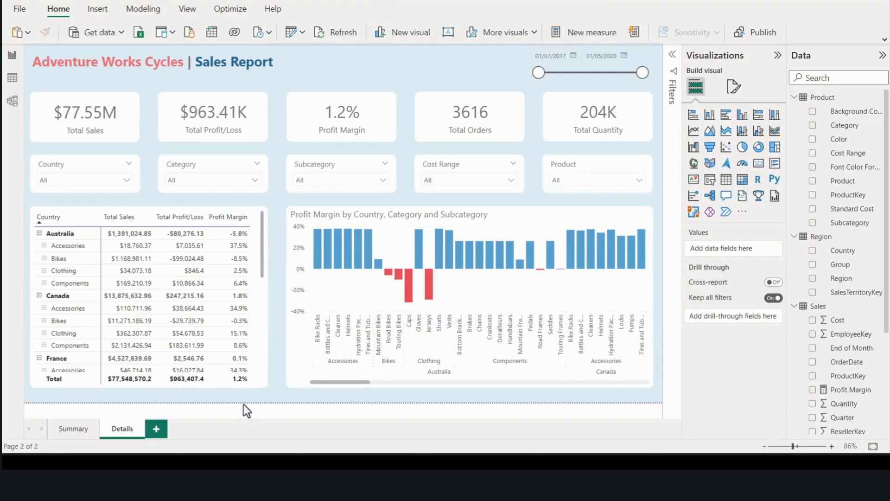
Go to the Summary page and cross-filter it by Bikes to examine the Total Profit/Loss card, clearing the filter again
left_click(73, 430)
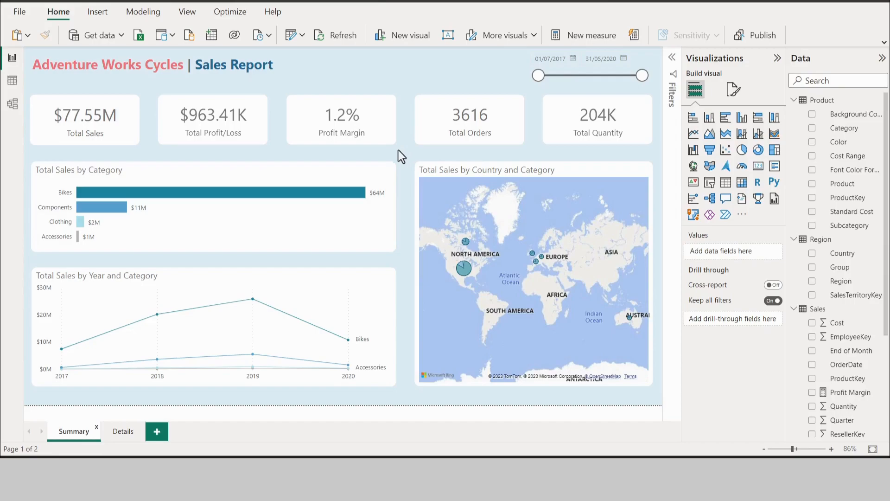
left_click(112, 198)
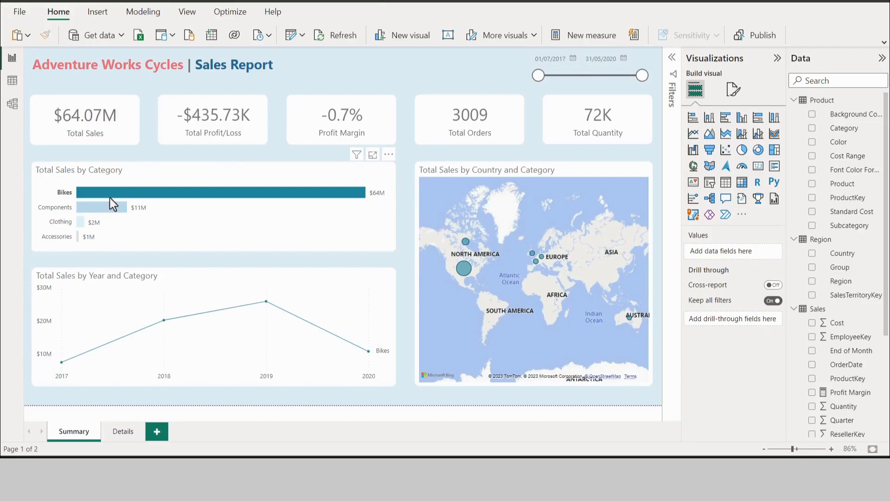
mouse_move(105, 197)
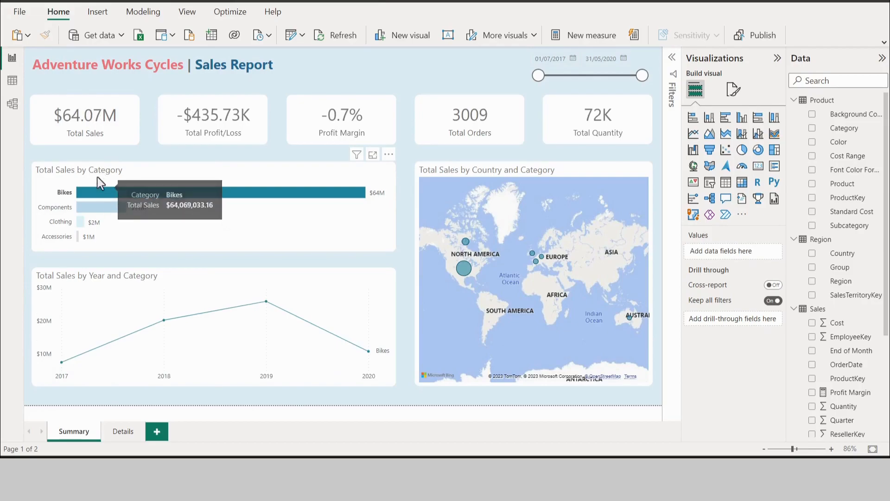
left_click(258, 116)
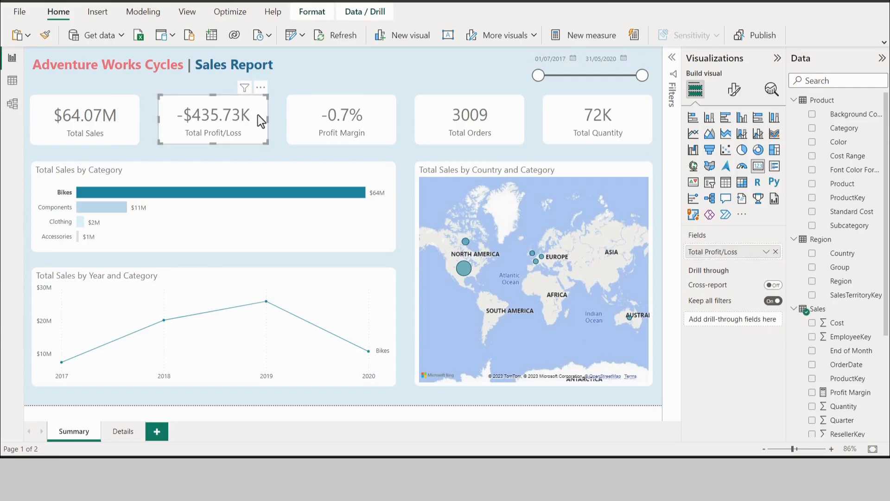
left_click(229, 193)
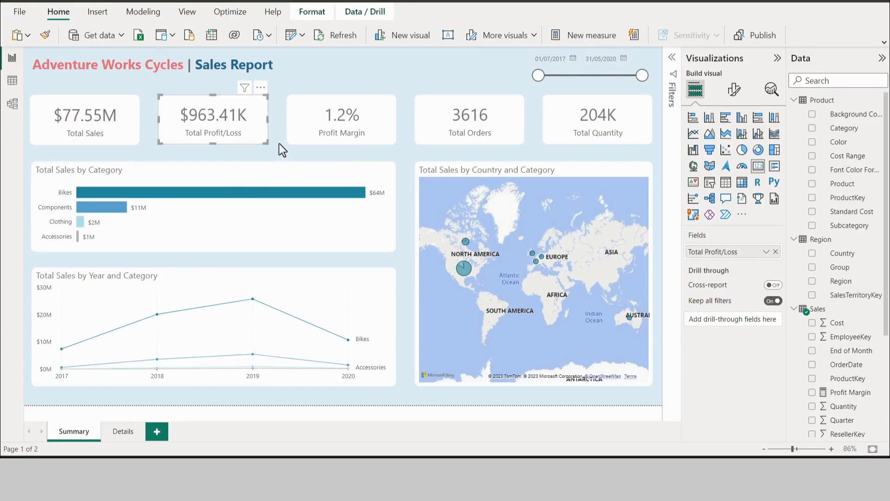
Start a conditional gradient for the Total Profit/Loss card's callout value color, with minimum -0.001 in red
left_click(734, 89)
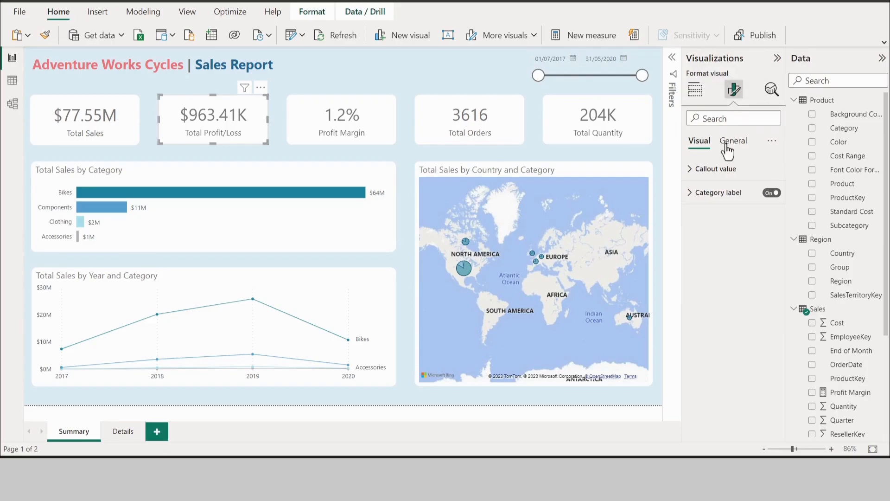
left_click(722, 169)
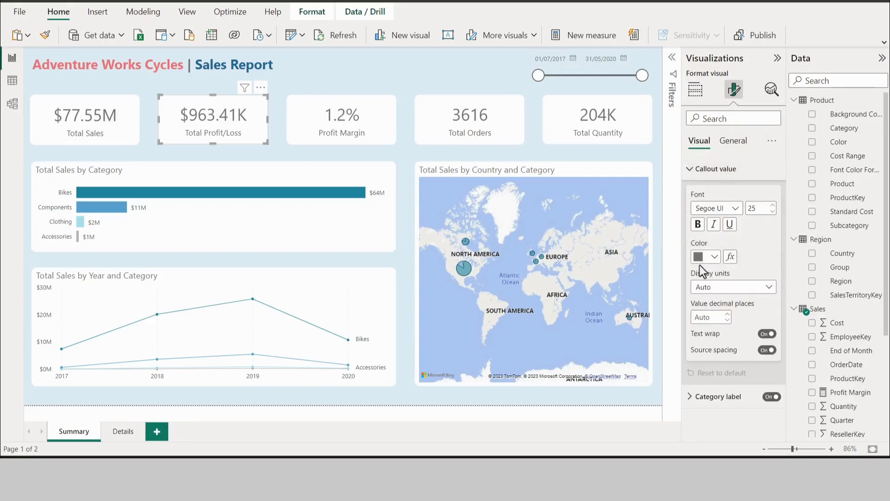
left_click(730, 257)
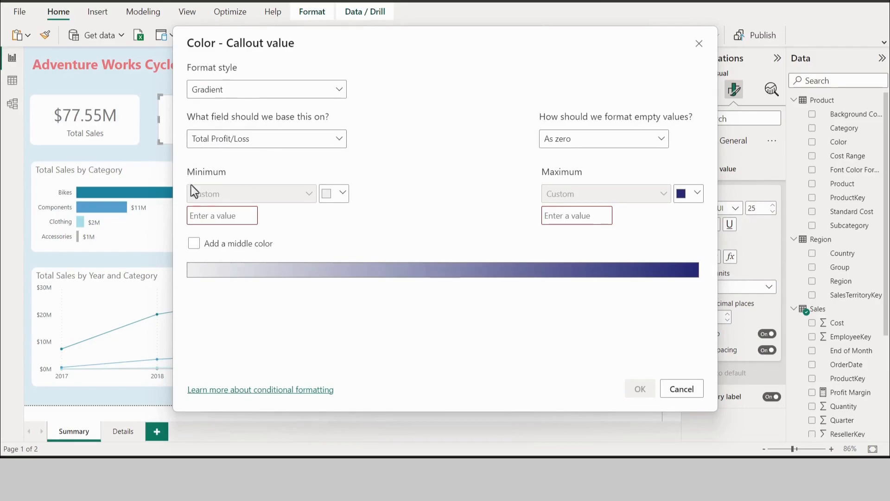
left_click_drag(301, 44, 404, 61)
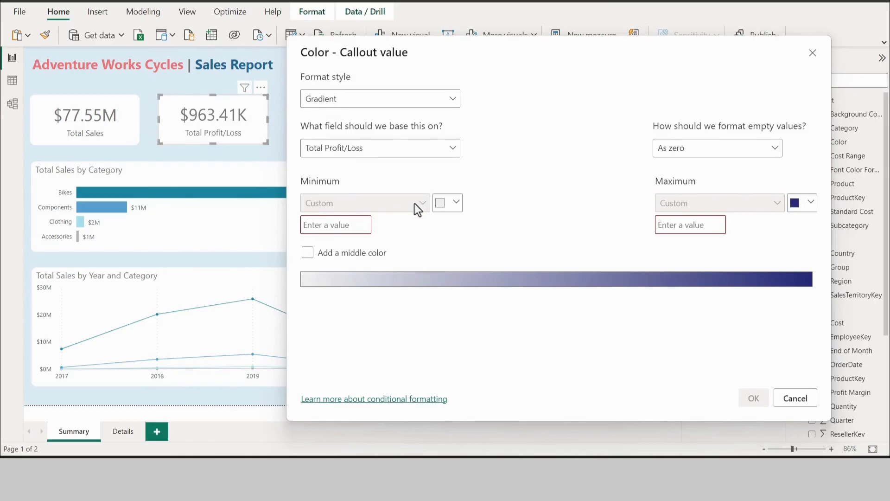
left_click(335, 224)
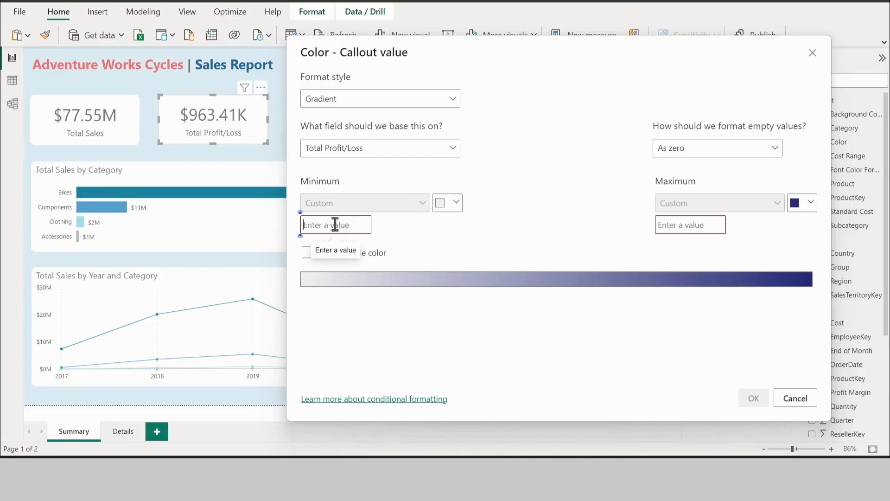
type("-0")
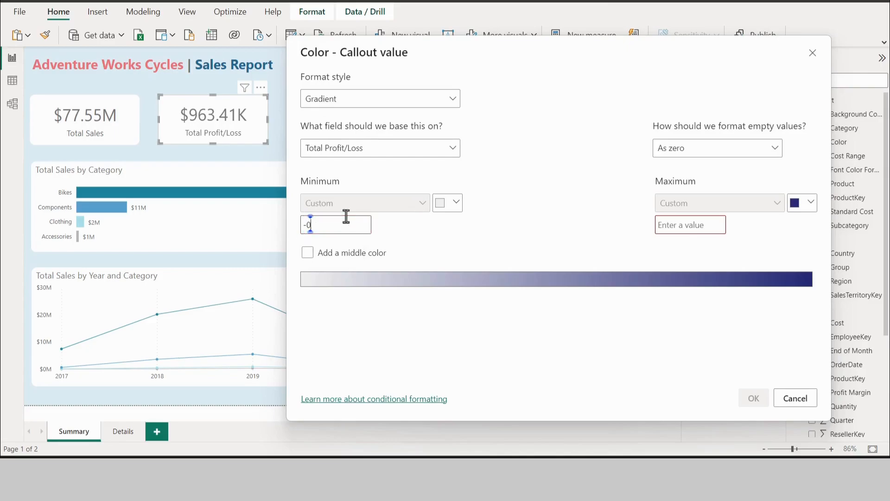
type(".001")
left_click(453, 204)
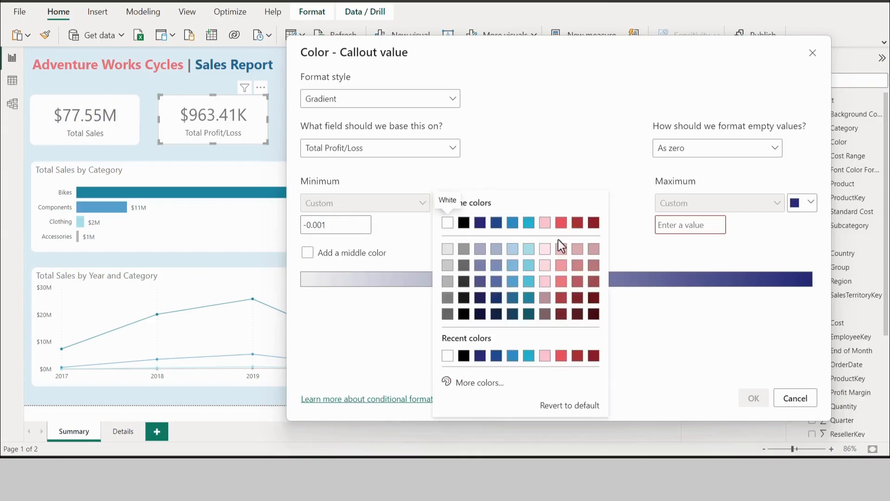
left_click(561, 225)
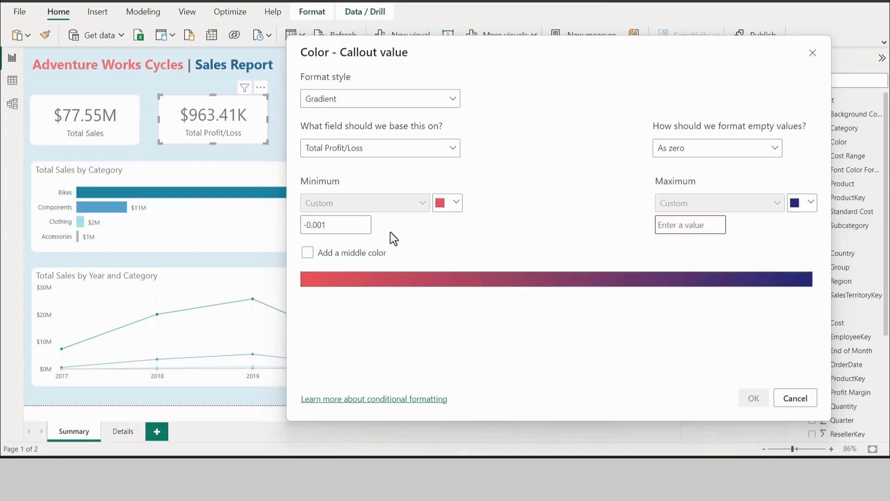
Apply the callout color gradient with maximum 0 in a lighter blue, and test it by toggling the Bikes filter
left_click(677, 224)
type("0")
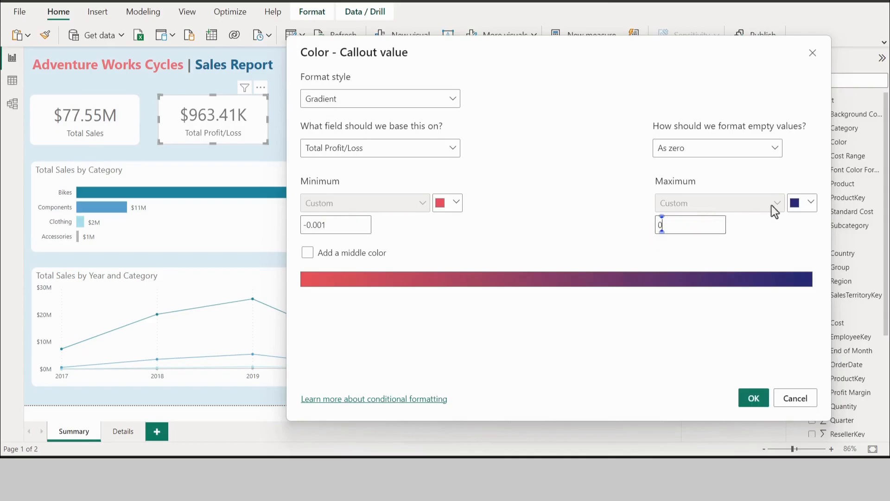
left_click(807, 204)
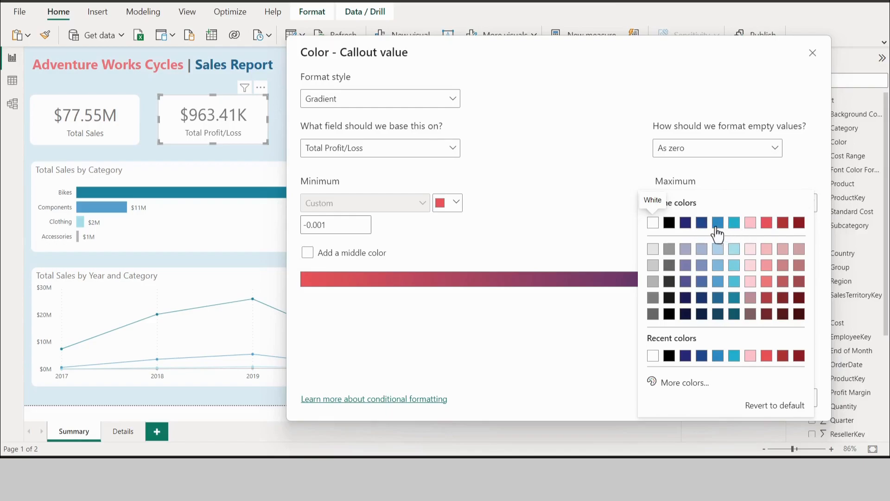
left_click(718, 225)
left_click(807, 203)
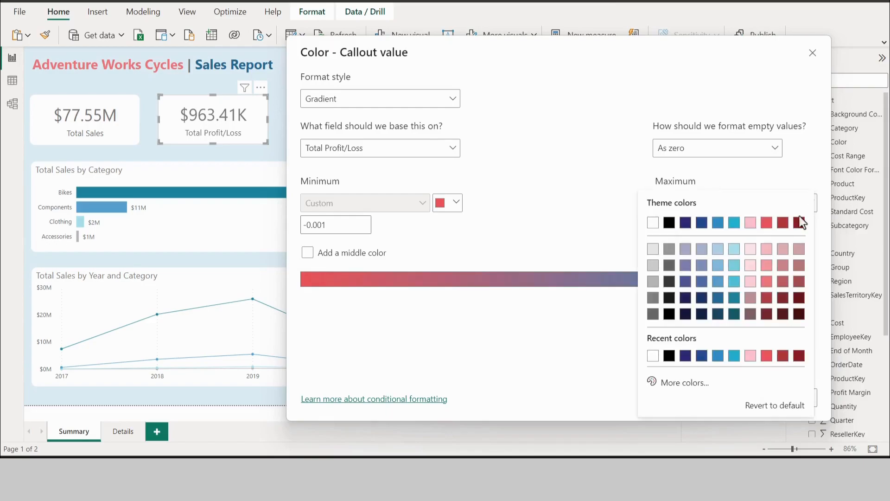
left_click(726, 282)
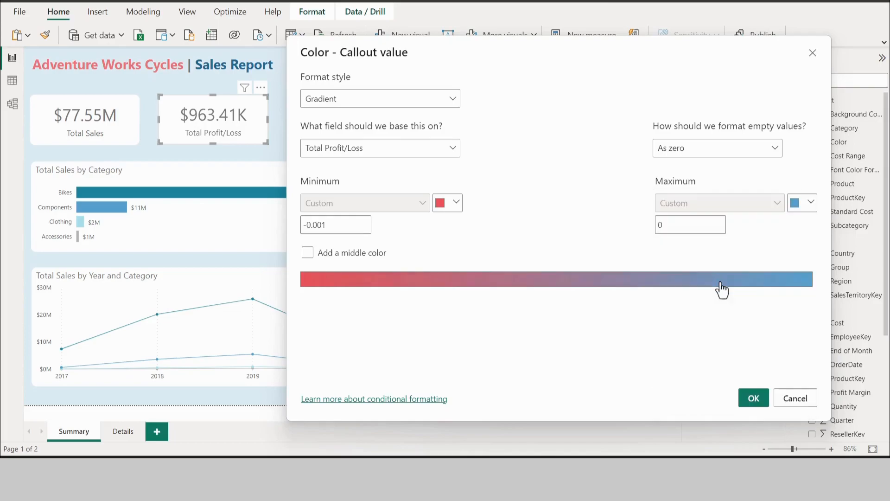
left_click(753, 398)
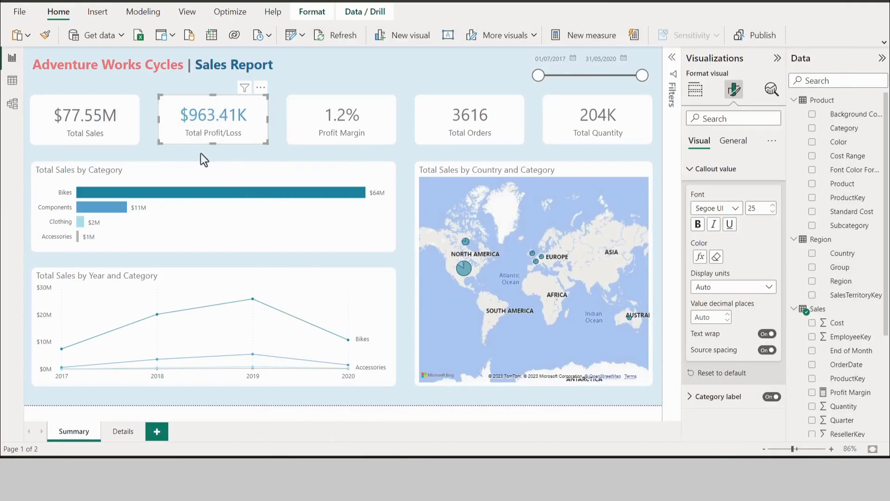
left_click(177, 193)
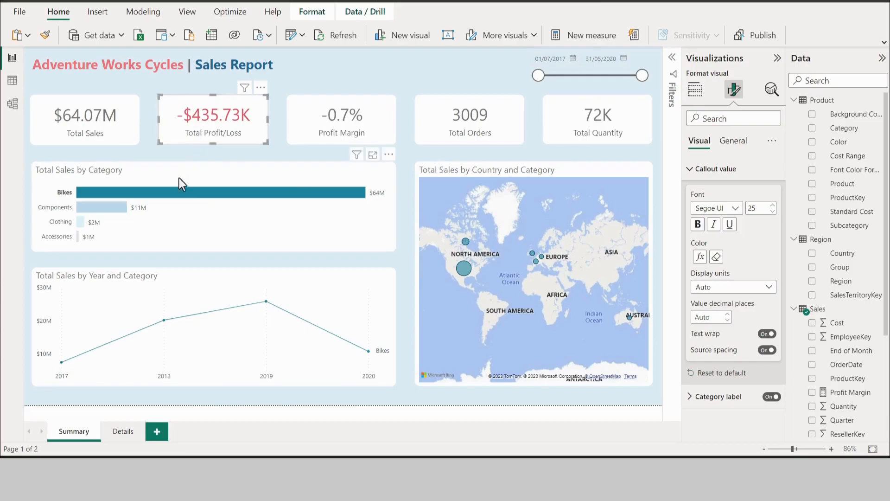
left_click(177, 193)
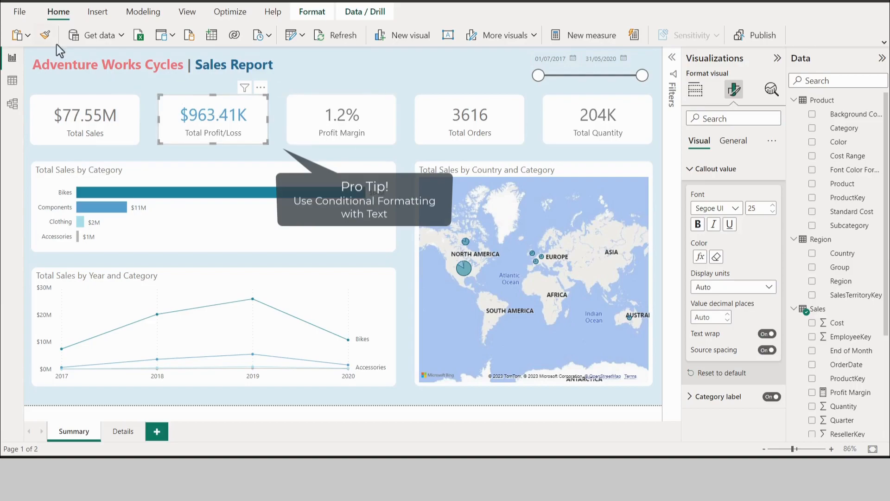
Copy the Total Profit/Loss card's formatting to the Profit Margin card, and test it by toggling the Bikes filter
left_click(46, 34)
left_click(325, 119)
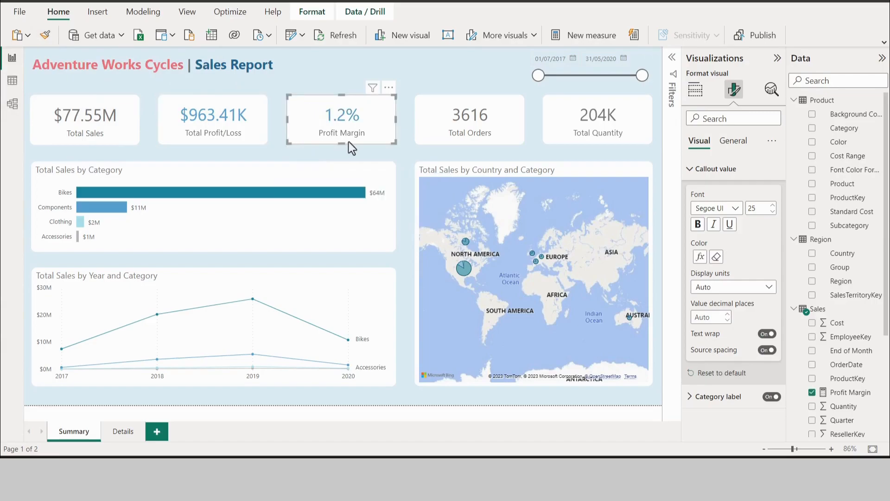
left_click(297, 77)
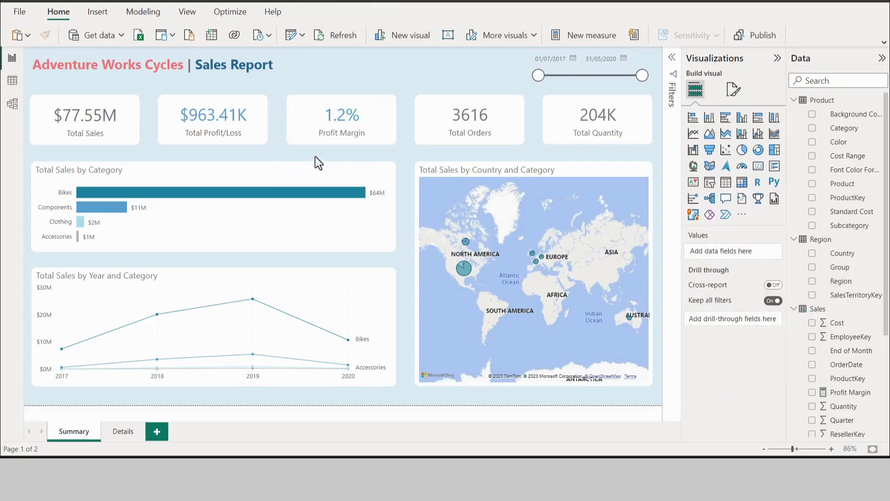
left_click(275, 192)
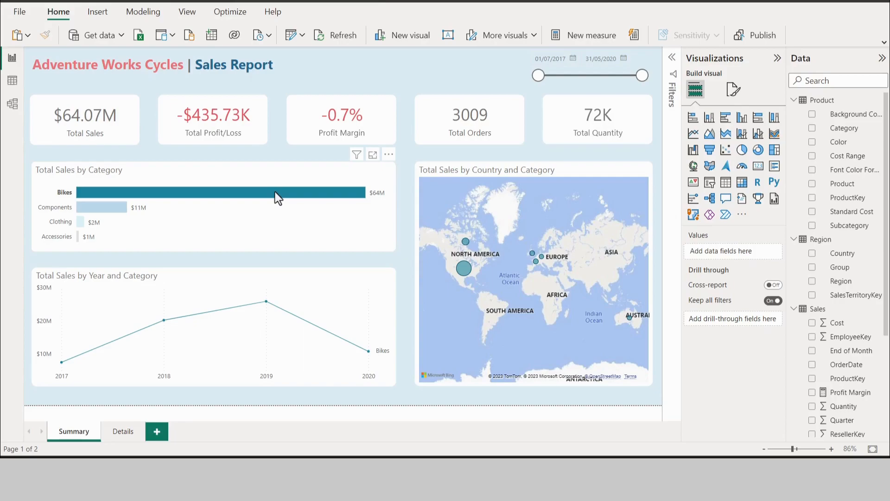
left_click(274, 192)
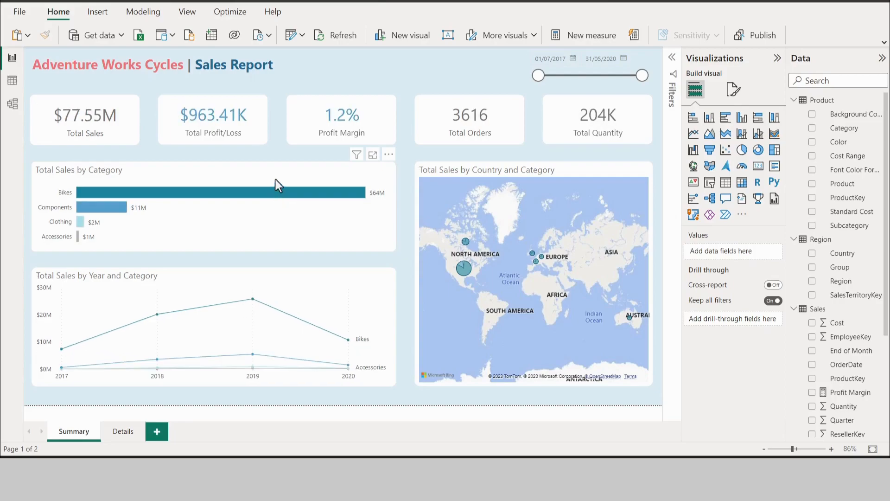
Copy the Summary page's Total Profit/Loss card formatting to the Total Profit/Loss and Profit Margin cards on the Details page
left_click(121, 432)
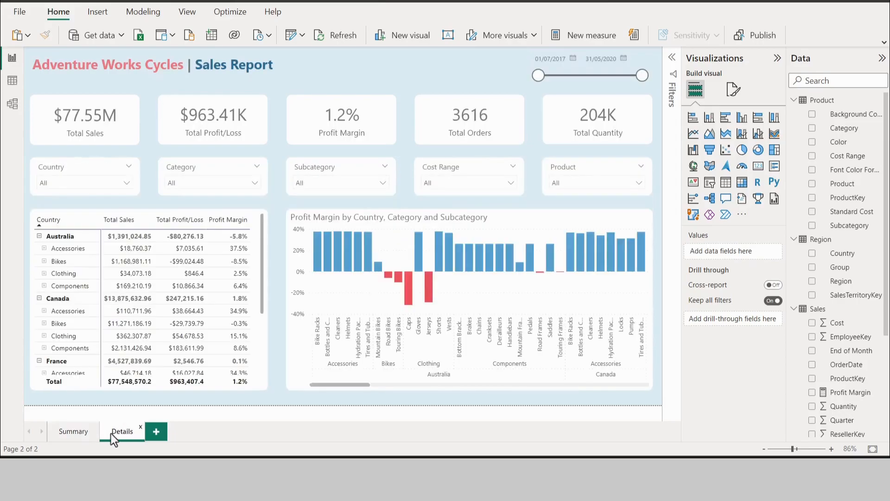
left_click(64, 432)
left_click(199, 106)
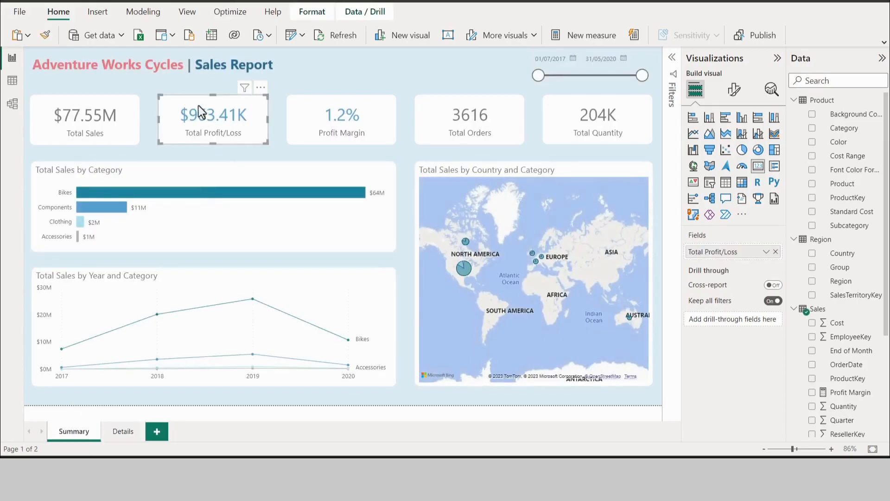
left_click(45, 35)
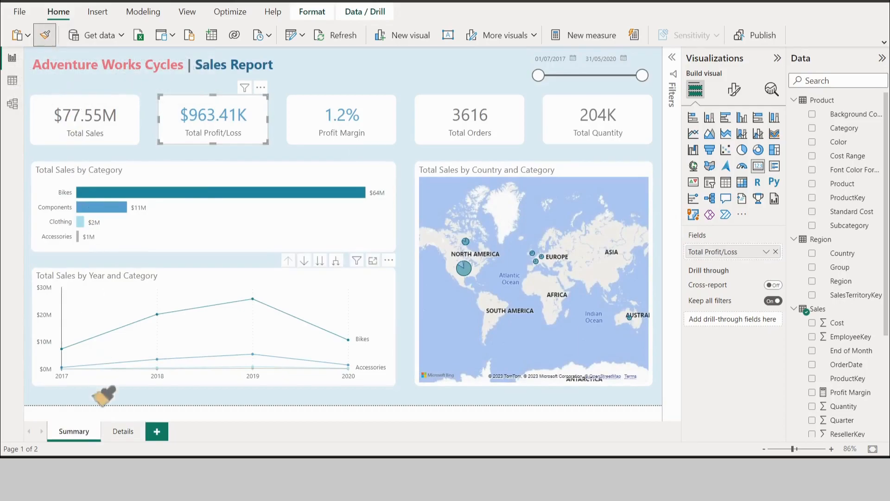
left_click(123, 434)
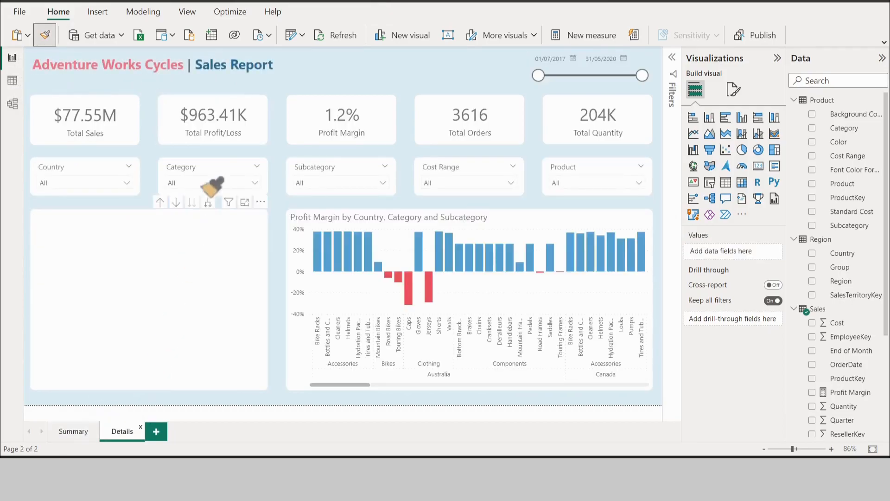
left_click(208, 107)
left_click(45, 35)
left_click(325, 116)
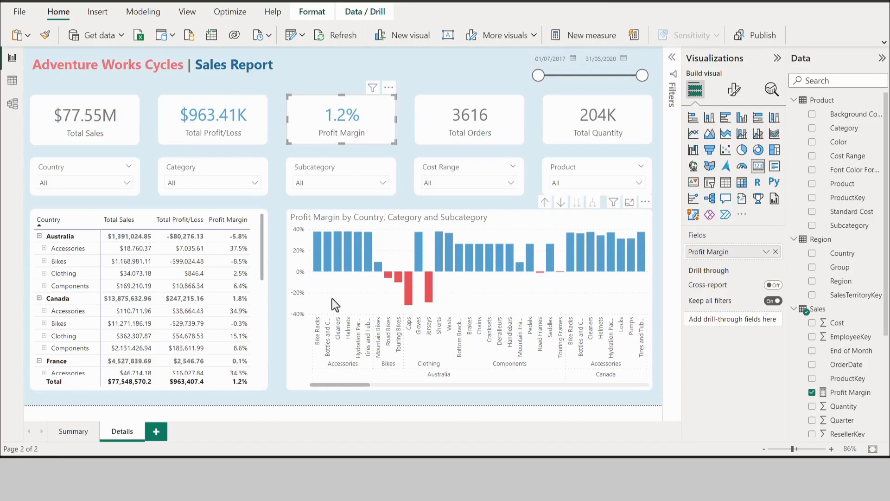
left_click(277, 205)
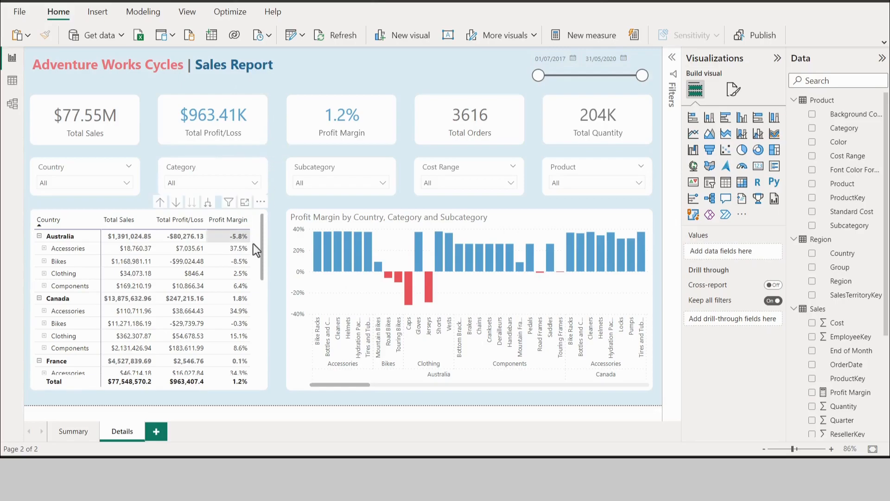
Turn on conditional icons for the Total Profit/Loss series in the Details page matrix's cell elements
left_click(266, 249)
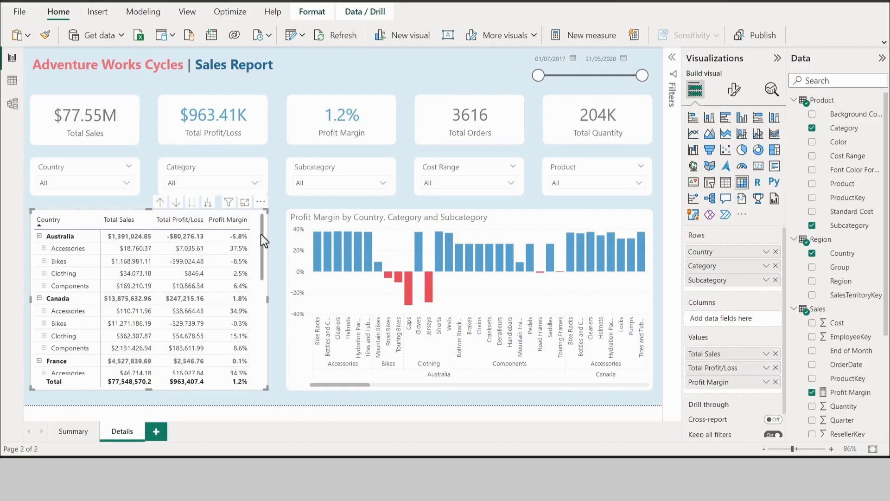
left_click(735, 91)
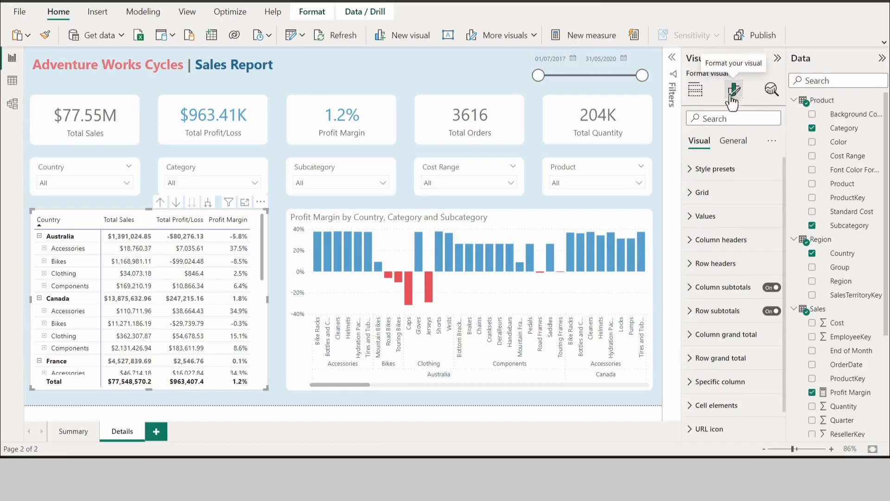
left_click(706, 409)
scroll(707, 404, "down", 5)
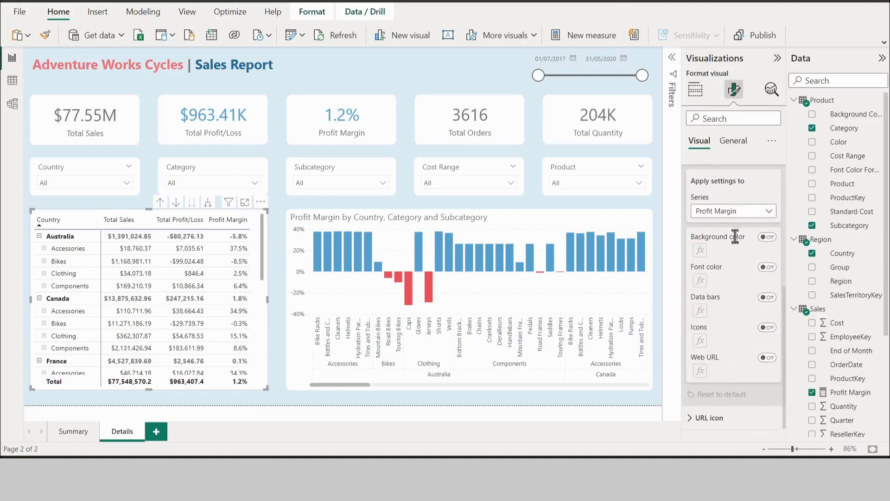
left_click(735, 211)
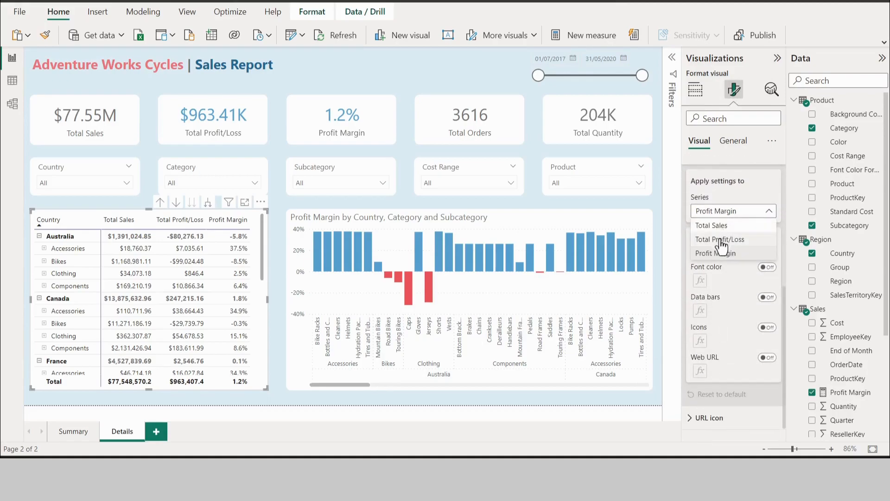
left_click(721, 239)
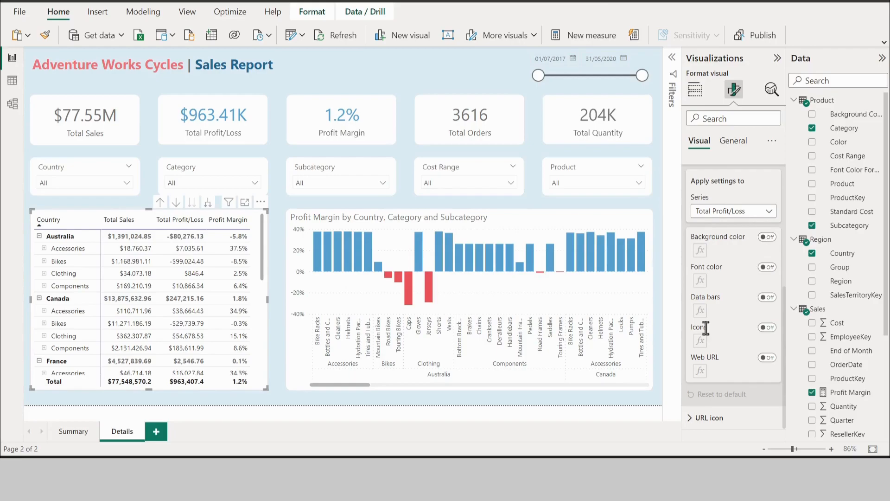
left_click(767, 327)
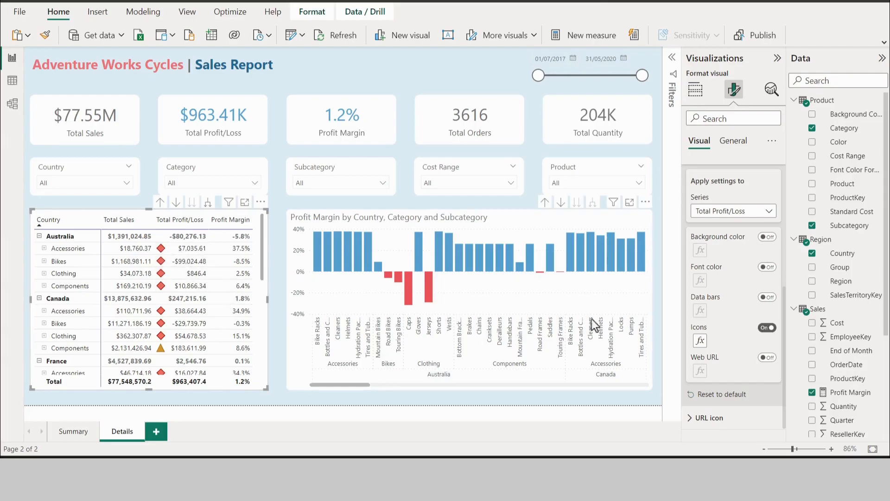
In the Total Profit/Loss icon rules, change the lower and upper bounds of all three rules from Percent to Number
left_click(699, 342)
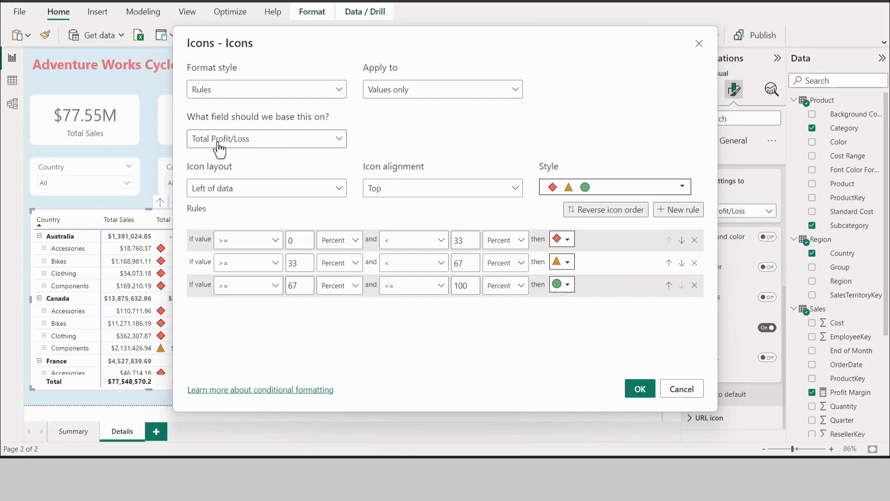
left_click(352, 243)
left_click(334, 267)
left_click(337, 268)
left_click(334, 282)
left_click(343, 288)
left_click(338, 306)
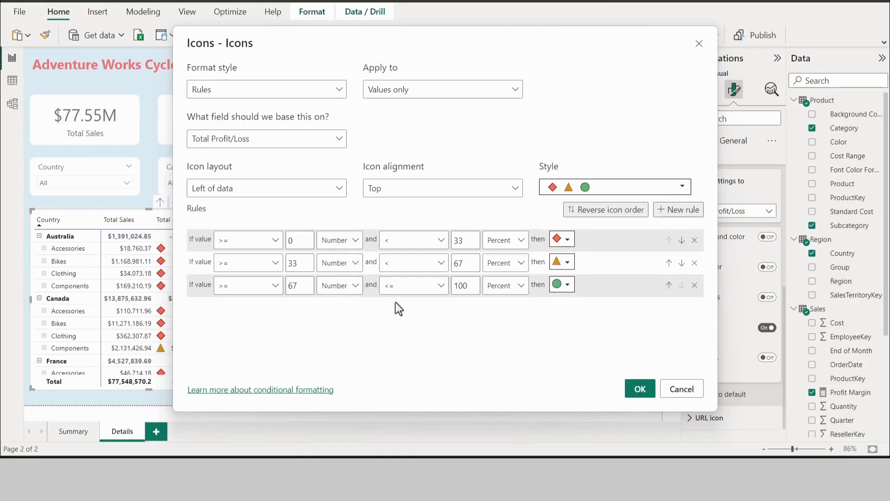
left_click(506, 242)
left_click(498, 263)
left_click(498, 268)
left_click(498, 283)
left_click(498, 286)
left_click(499, 305)
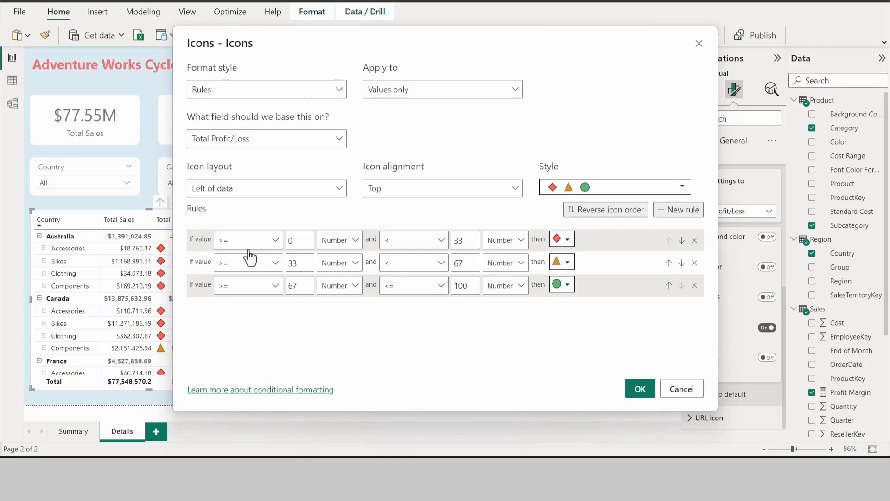
Define the first icon rule as values from Min to less than 0, shown with a red down arrow
left_click(289, 239)
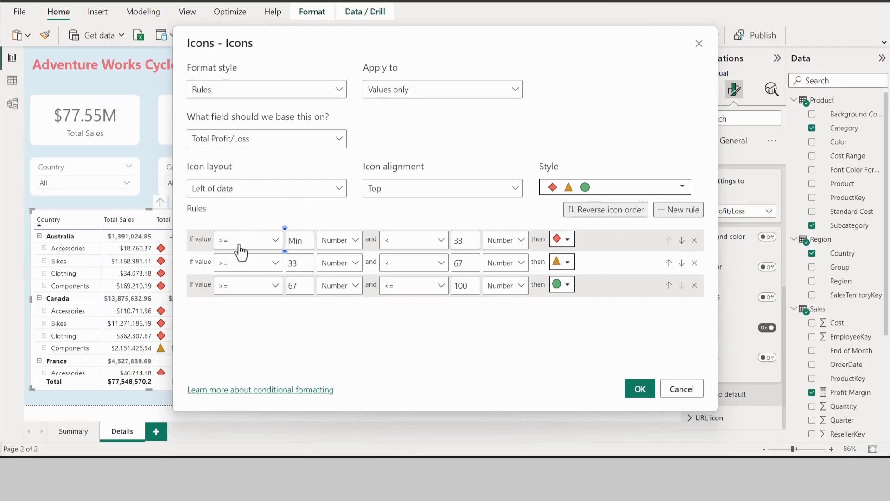
left_click(412, 241)
double_click(464, 241)
type("0")
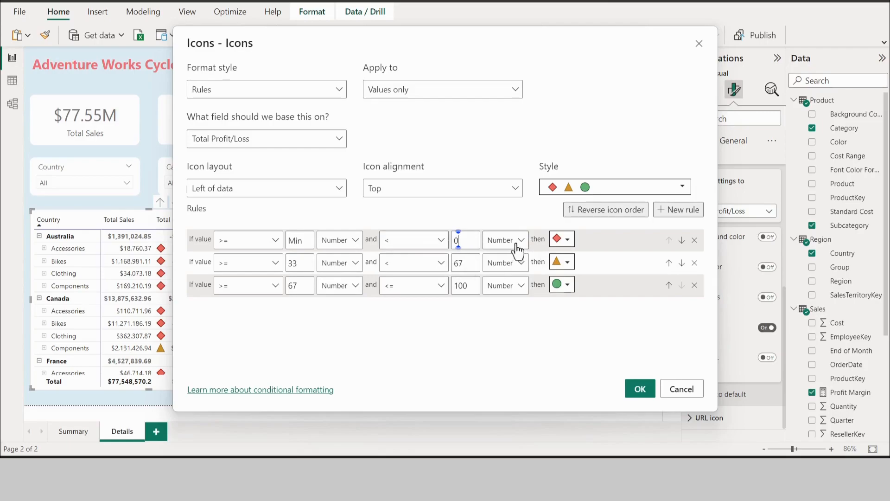
left_click(565, 241)
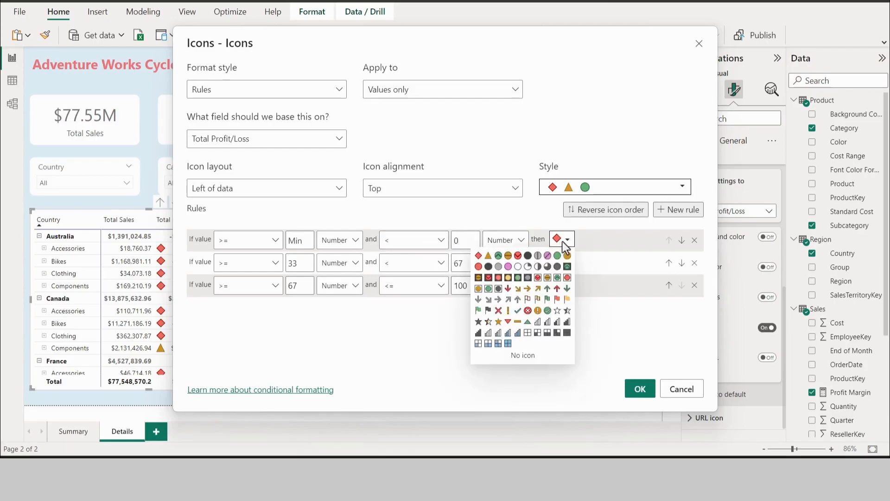
left_click(508, 288)
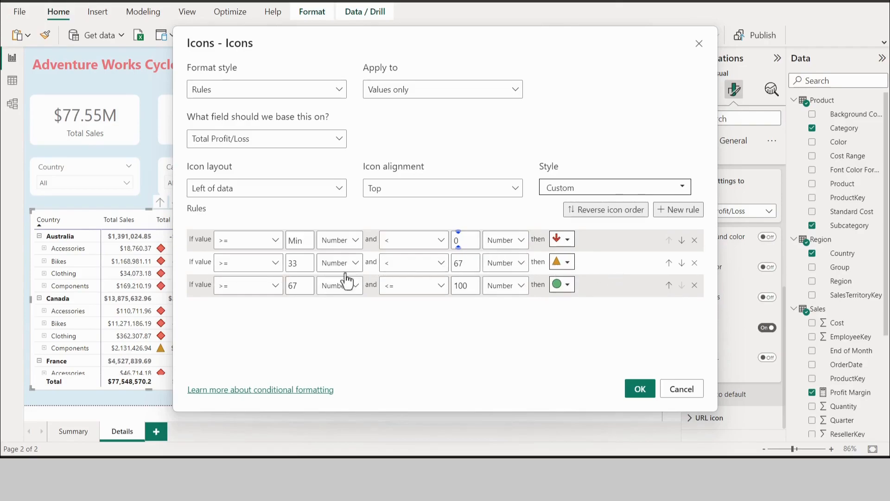
Define the second icon rule as values equal to 0, shown with a yellow dash
left_click(274, 268)
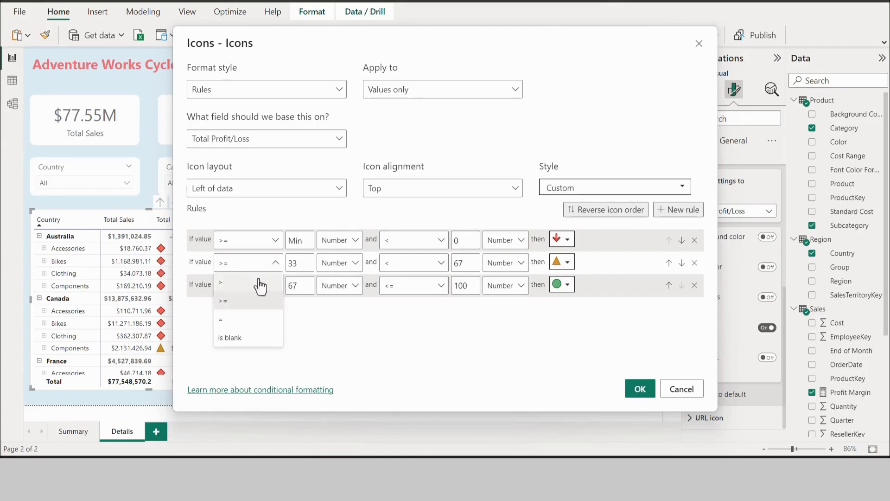
left_click(228, 320)
left_click_drag(297, 265, 289, 264)
type("0")
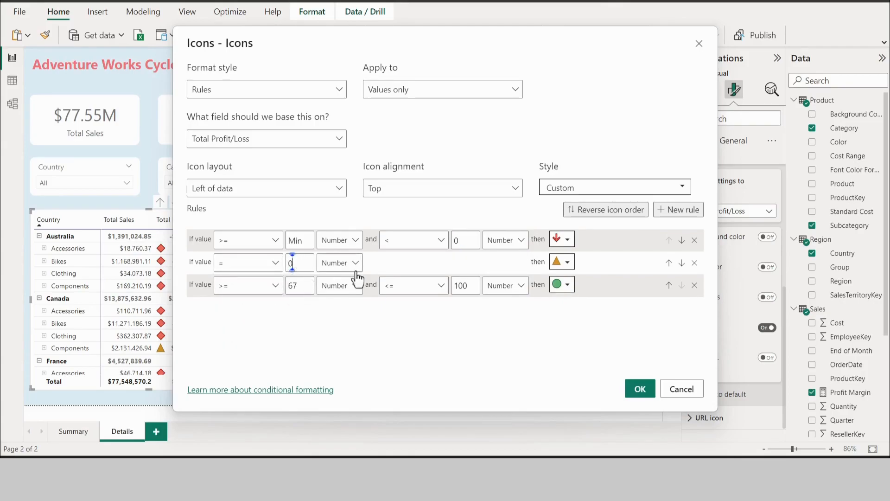
left_click(571, 262)
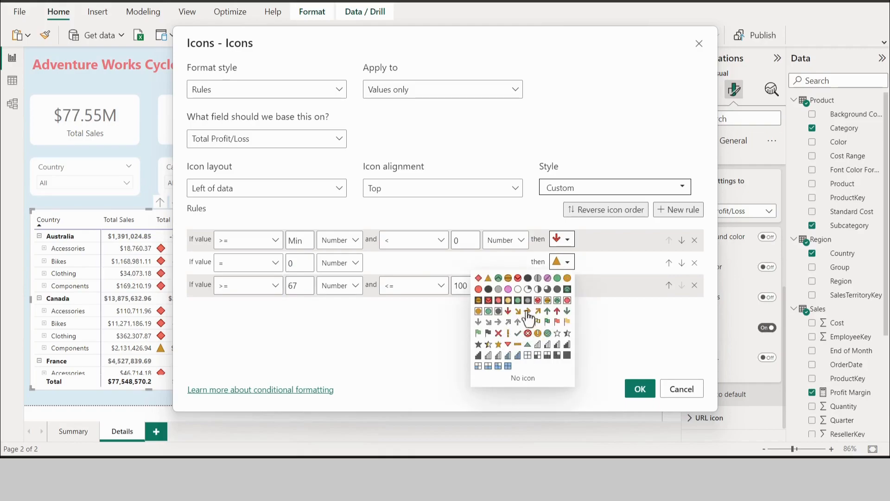
left_click(518, 344)
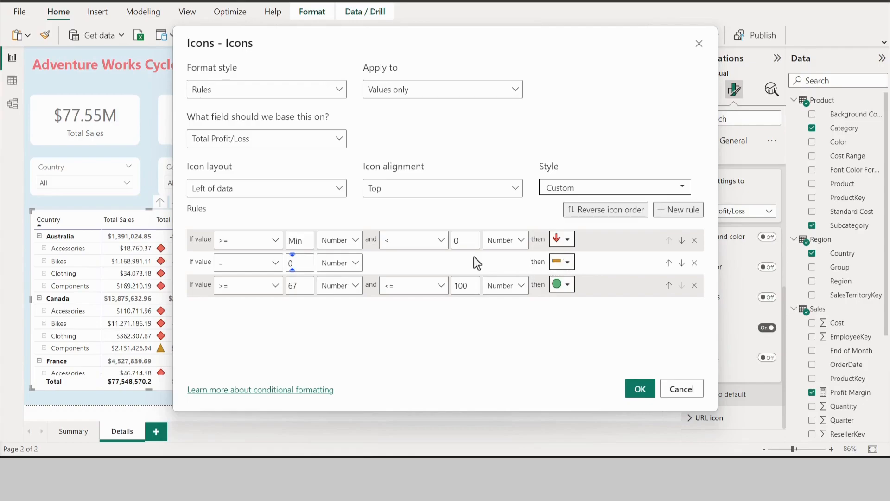
Define the third icon rule as values greater than 0 up to Max with a green up arrow, and apply the rules
left_click(276, 293)
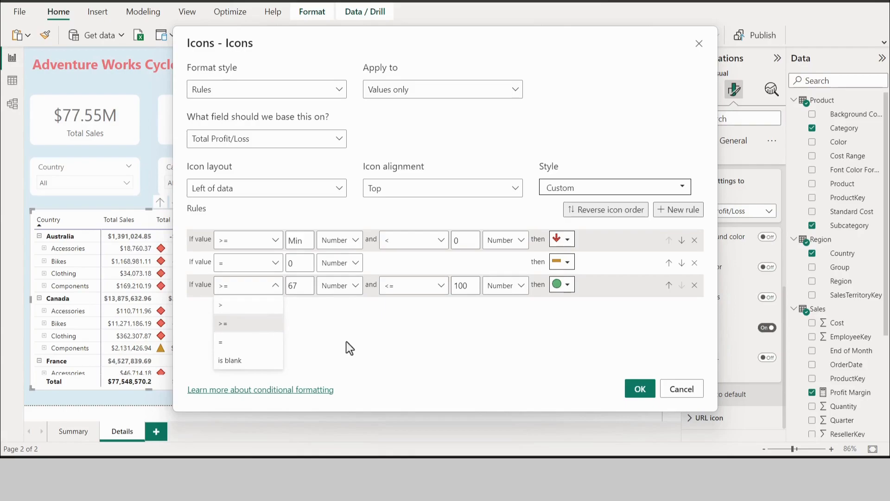
left_click(222, 307)
double_click(293, 286)
type("0")
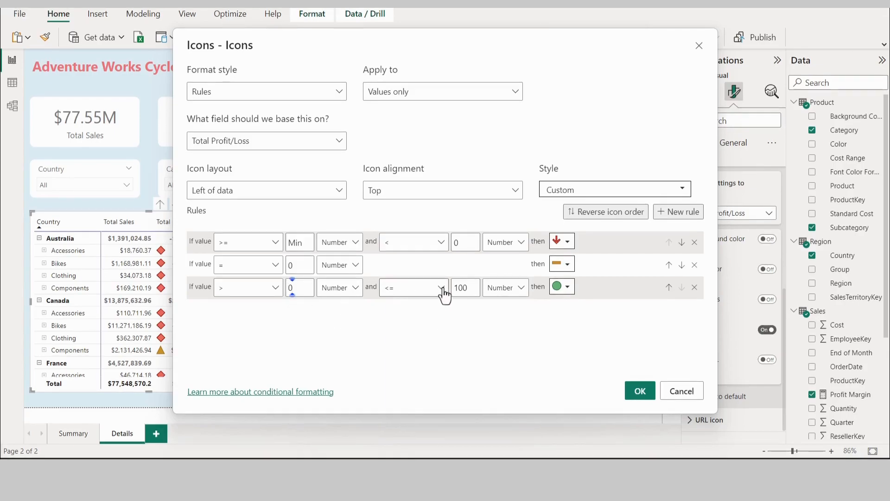
double_click(461, 289)
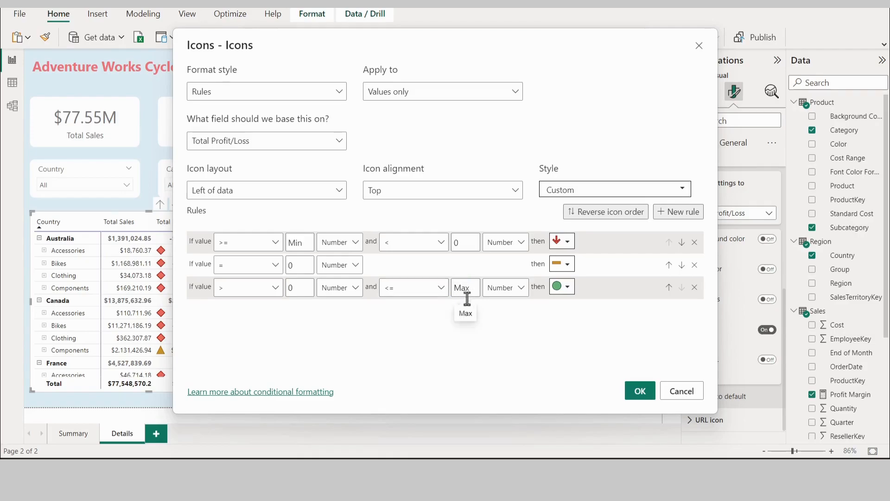
left_click(565, 287)
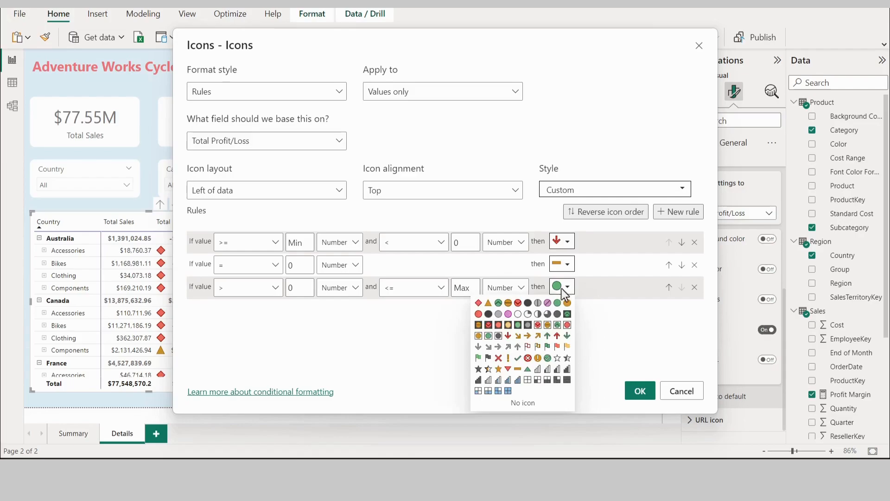
left_click(548, 336)
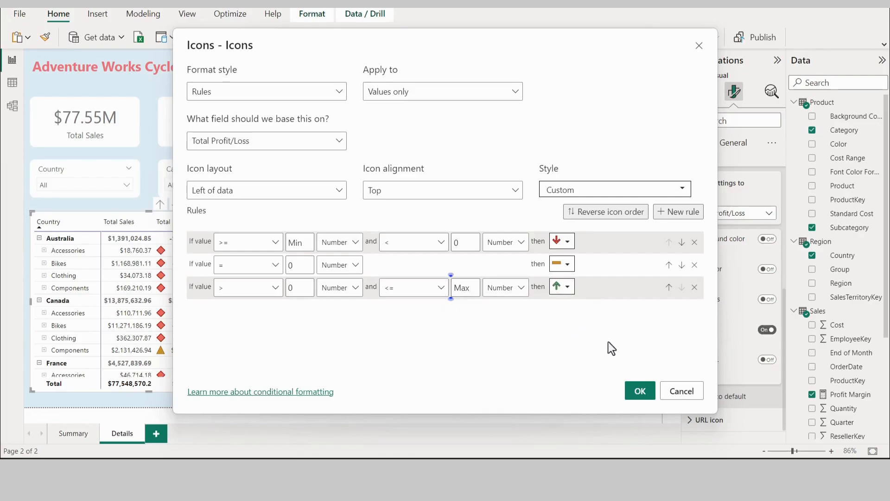
left_click(640, 391)
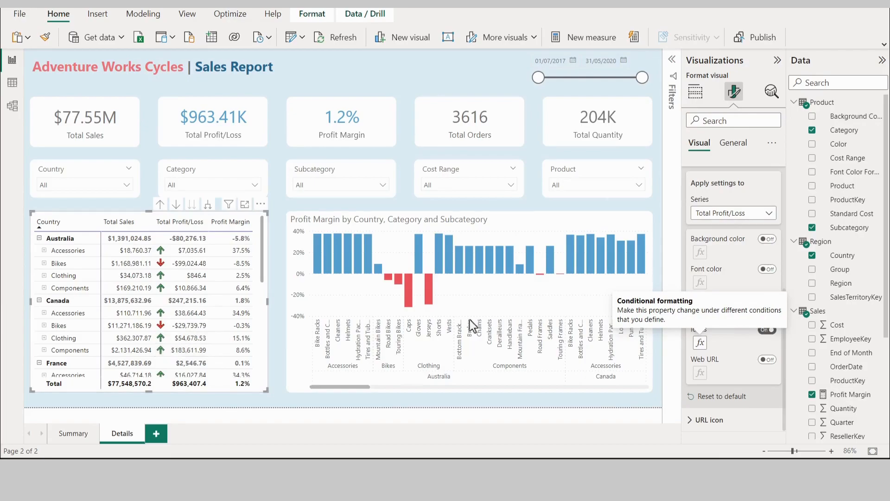
Expand the matrix down one hierarchy level to the subcategories and check the profit icons there
scroll(735, 277, "up", 1)
scroll(733, 278, "down", 1)
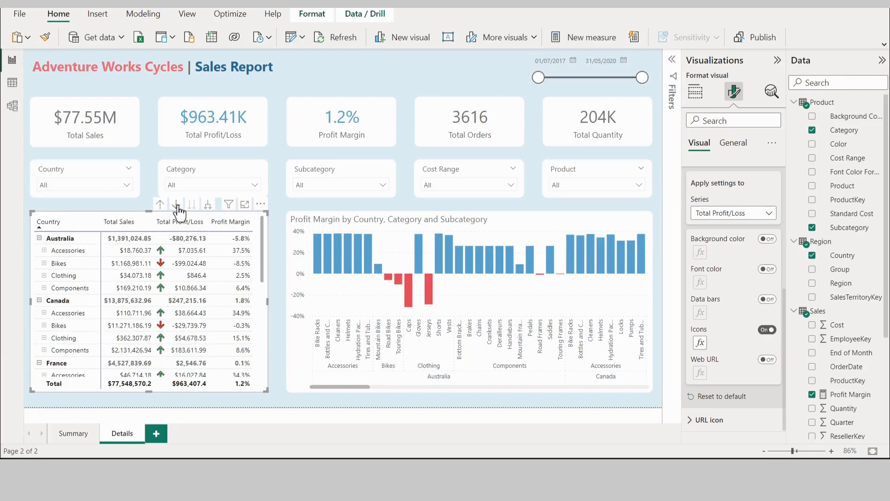
left_click(206, 205)
scroll(218, 315, "down", 2)
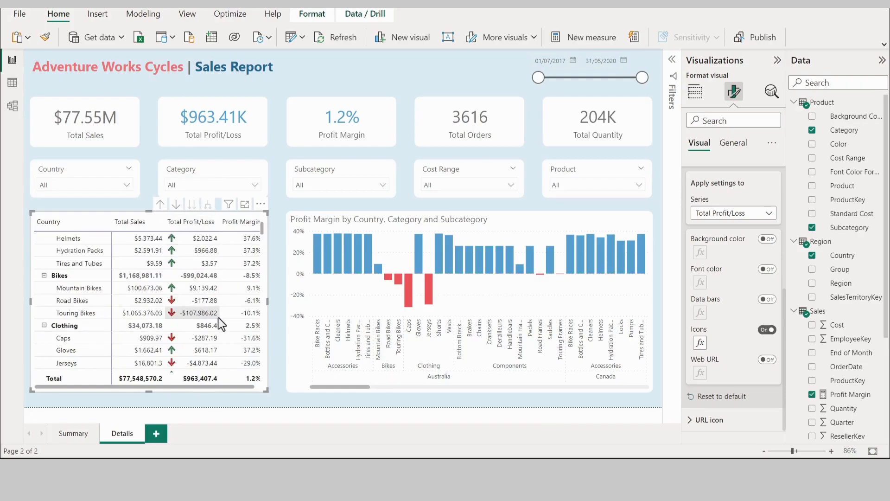
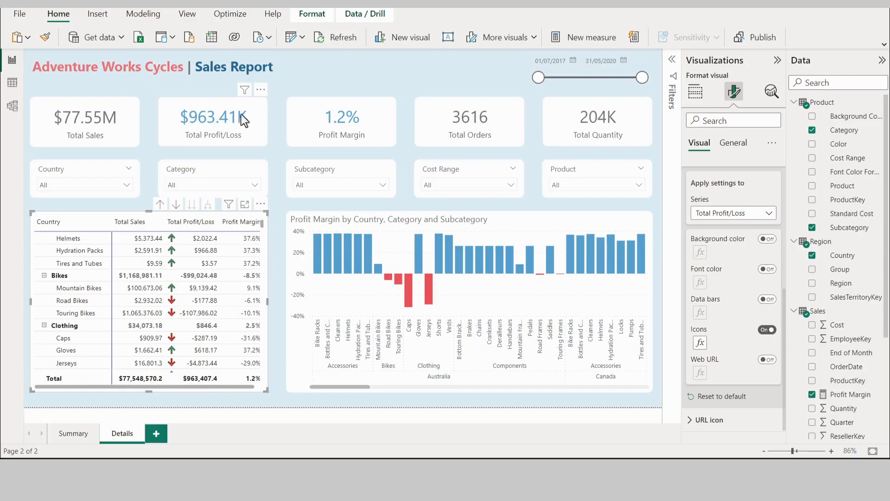
Widen the Details matrix slightly so its Profit Margin column fits, and check its rows
left_click(218, 104)
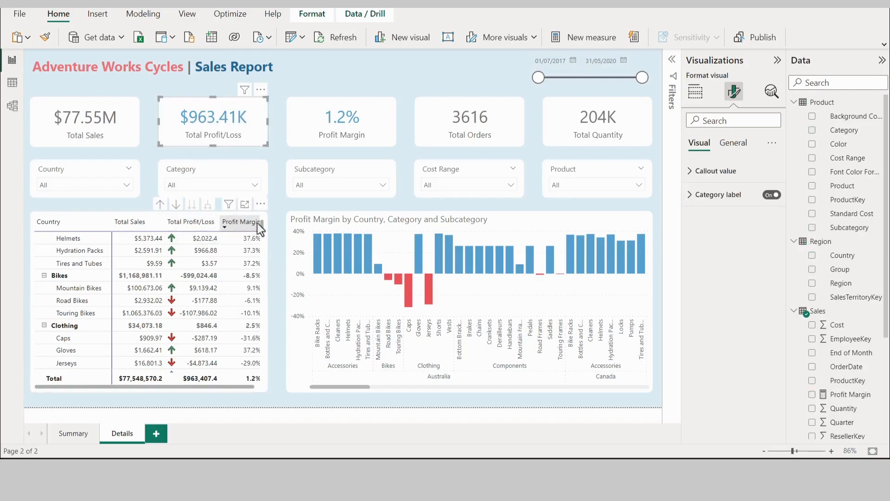
left_click(271, 352)
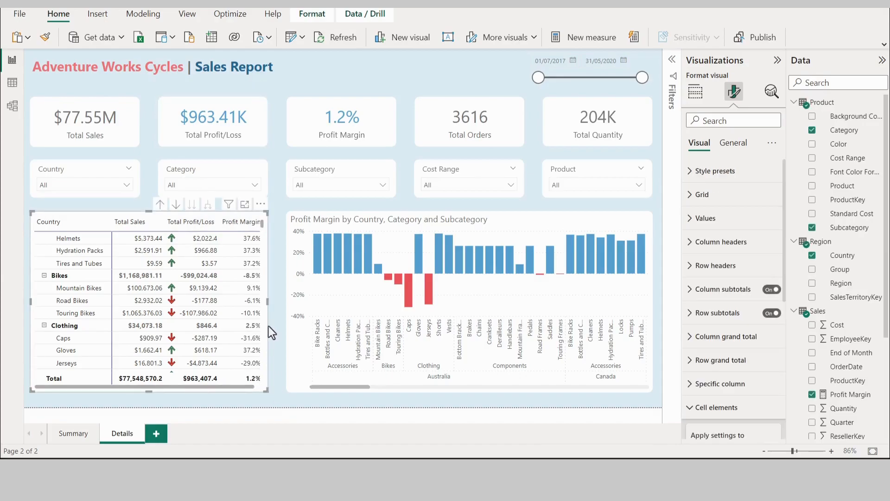
left_click_drag(267, 300, 272, 302)
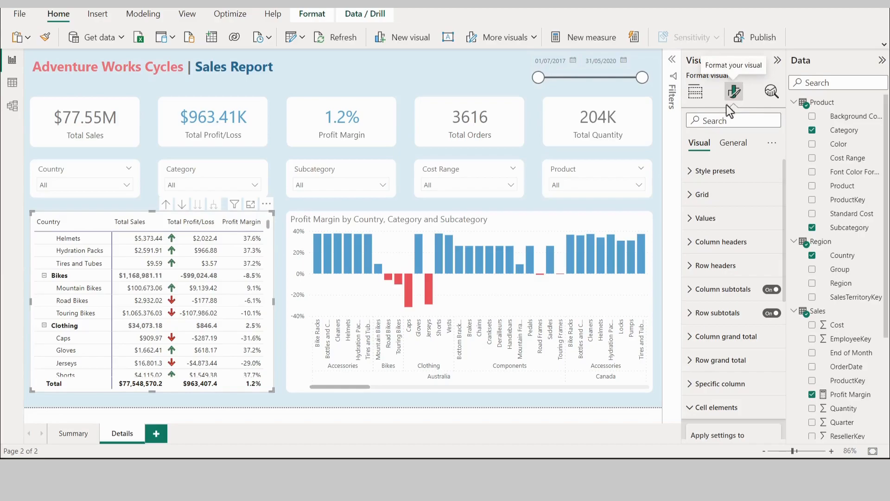
scroll(266, 248, "down", 4)
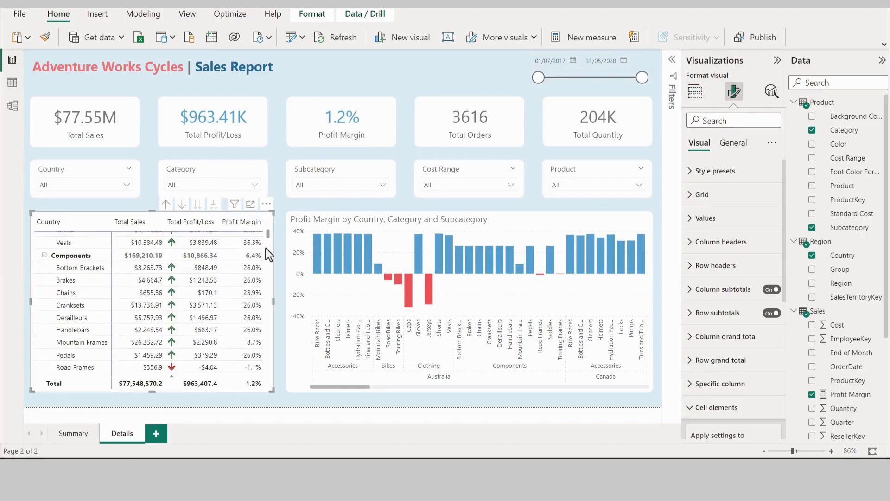
scroll(266, 249, "up", 5)
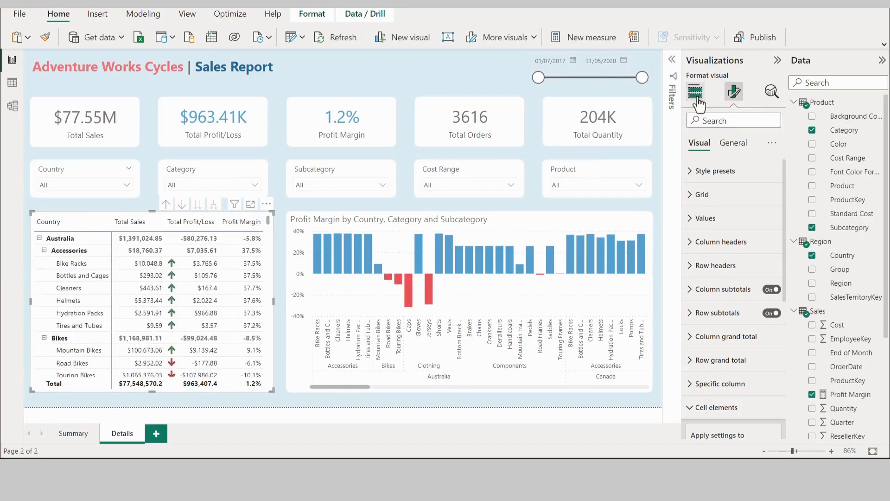
Turn on data bars for the Profit Margin series in the matrix's cell elements, leaving them off for Total Profit/Loss
scroll(739, 320, "down", 3)
left_click(726, 325)
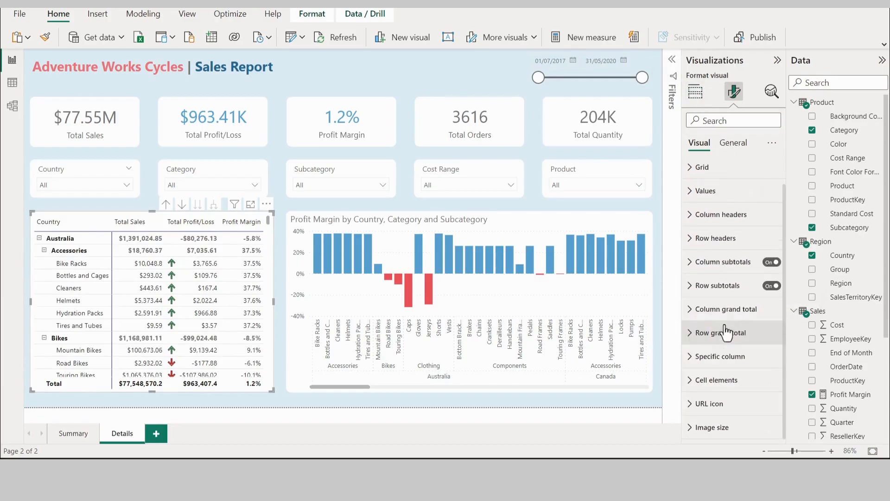
left_click(717, 380)
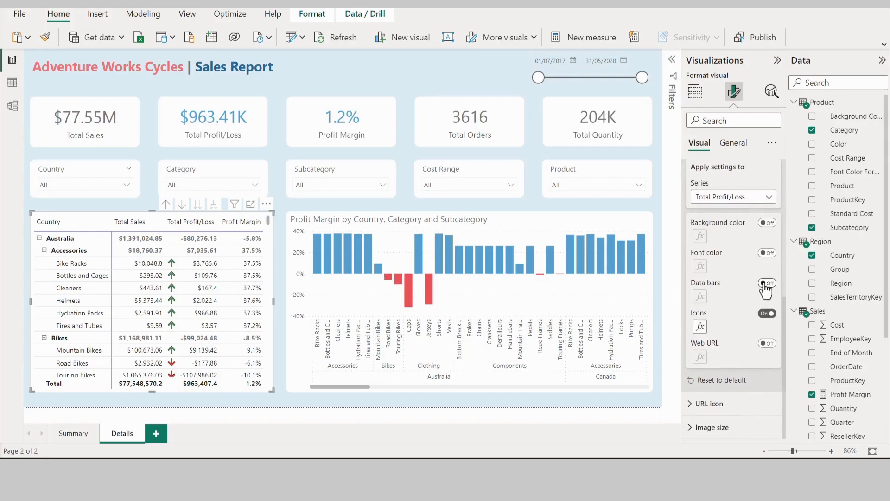
left_click(765, 283)
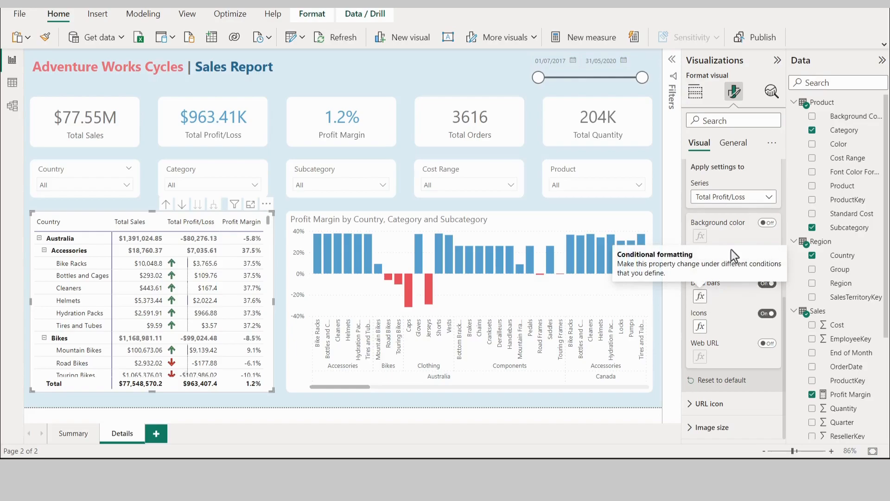
left_click(766, 284)
left_click(743, 197)
left_click(716, 239)
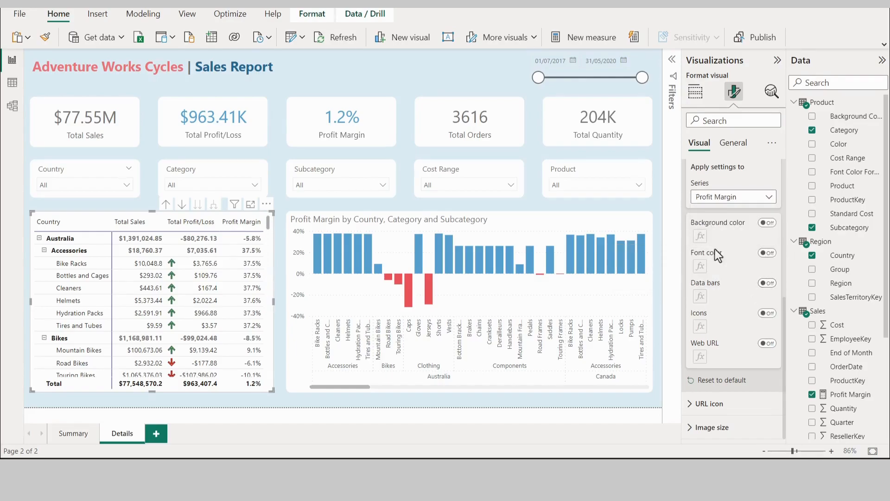
left_click(763, 286)
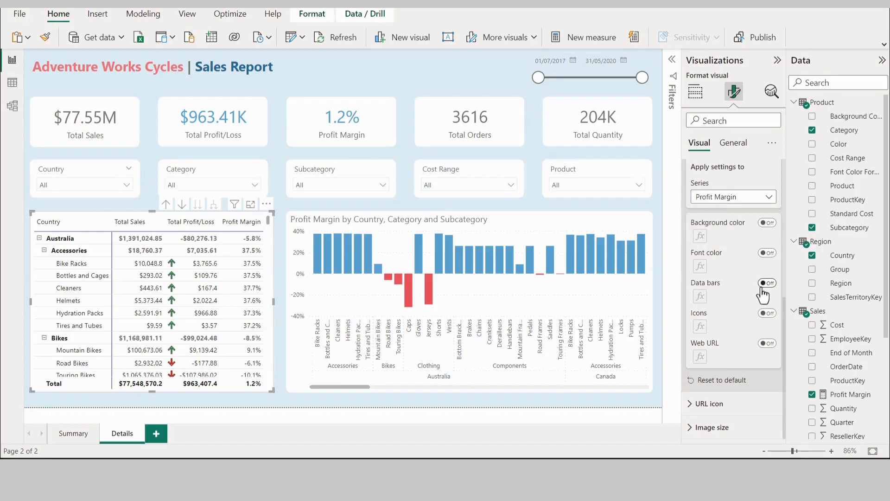
Color the Profit Margin data bars blue for positive and red for negative with a light gray axis, and apply the settings
left_click(701, 297)
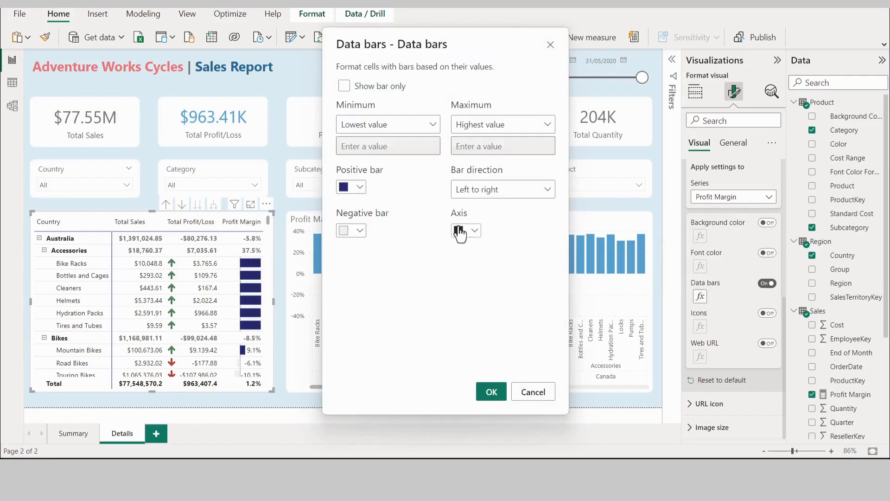
left_click(360, 189)
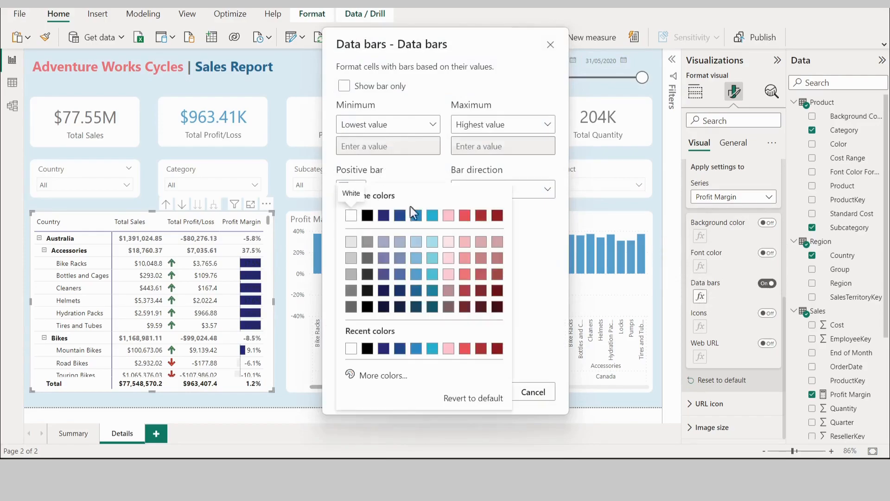
left_click(416, 274)
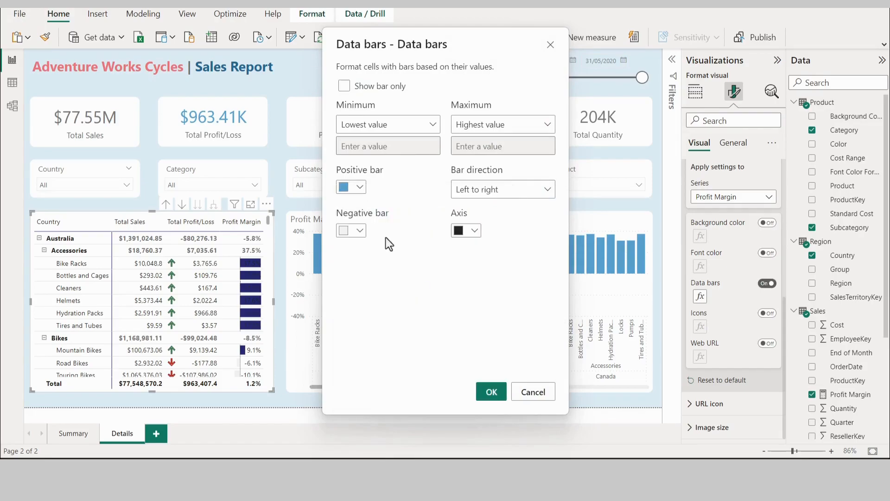
left_click(360, 232)
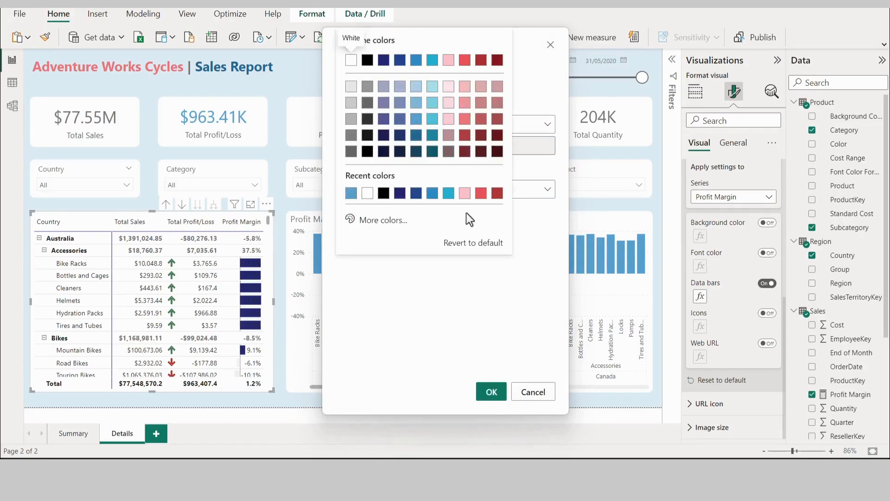
left_click(481, 193)
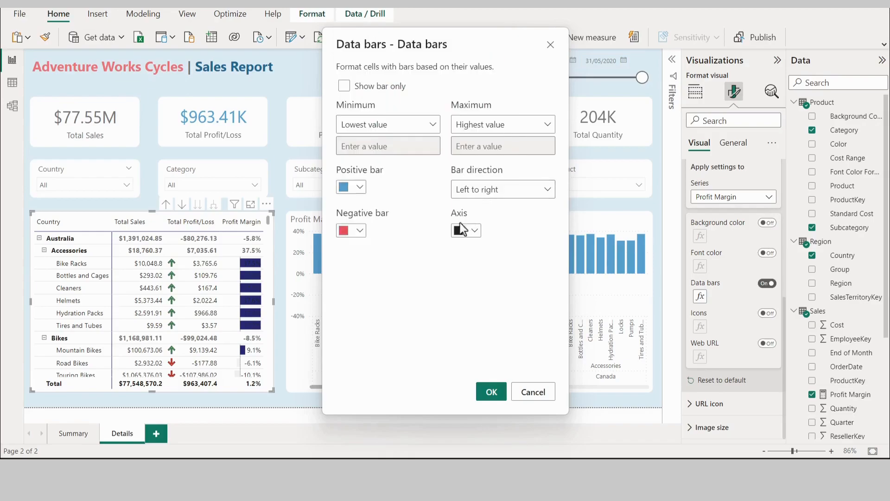
left_click(474, 231)
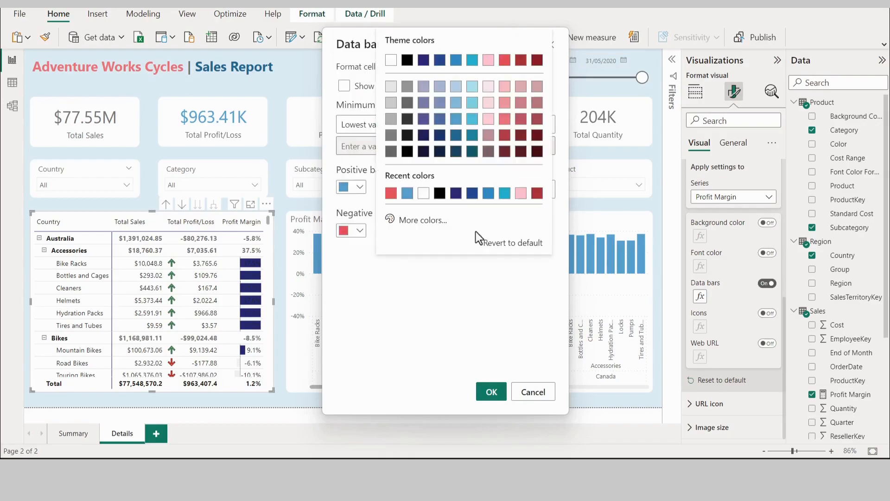
left_click(391, 102)
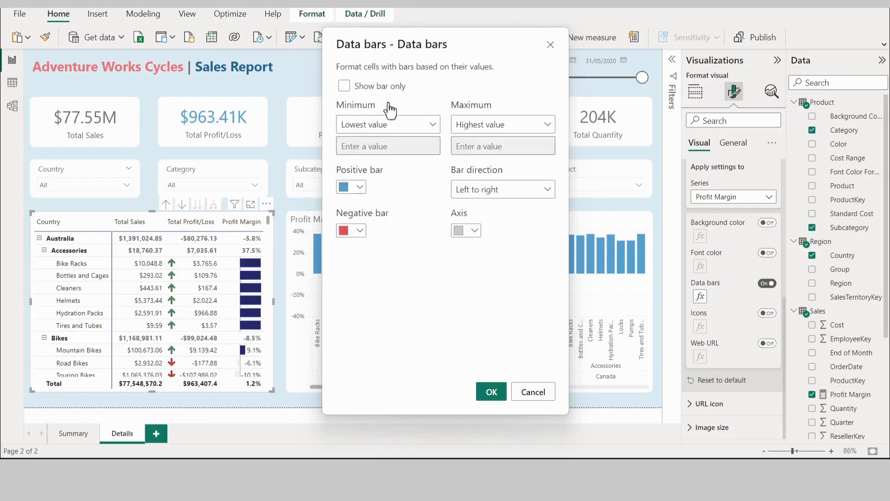
left_click(491, 393)
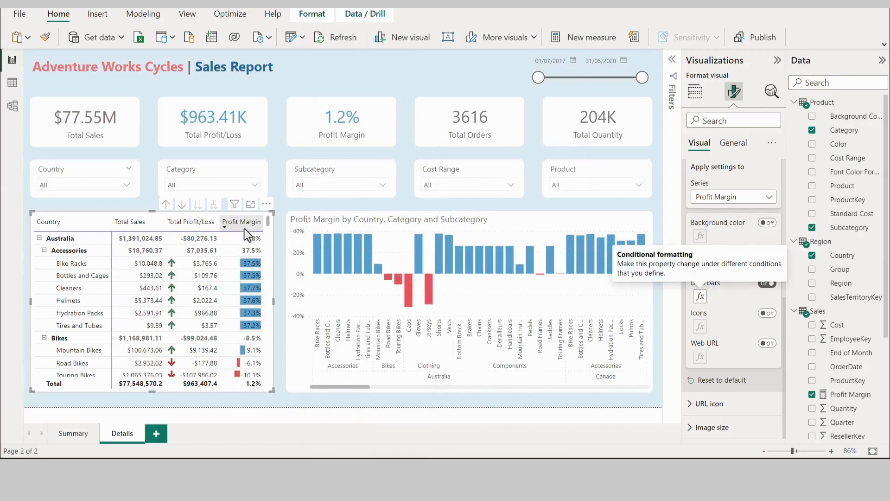
Examine the Profit Margin data bars and profit icons down the rows of the matrix
scroll(238, 269, "down", 5)
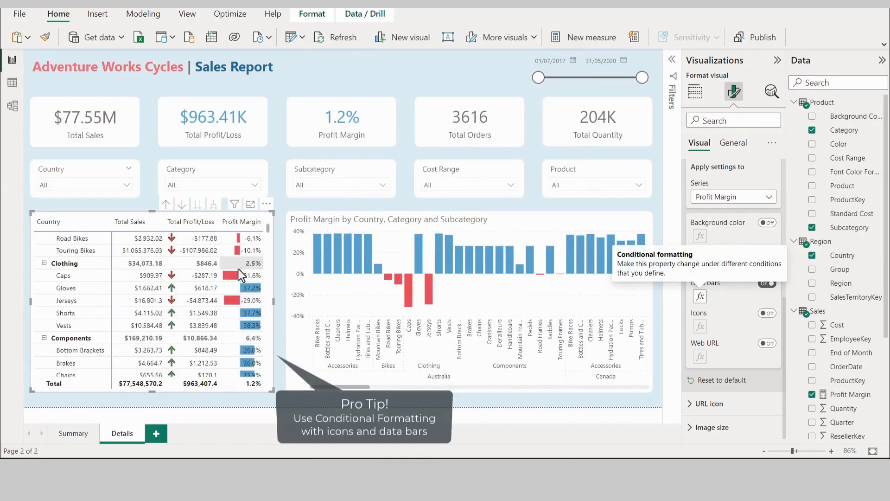
scroll(248, 265, "up", 3)
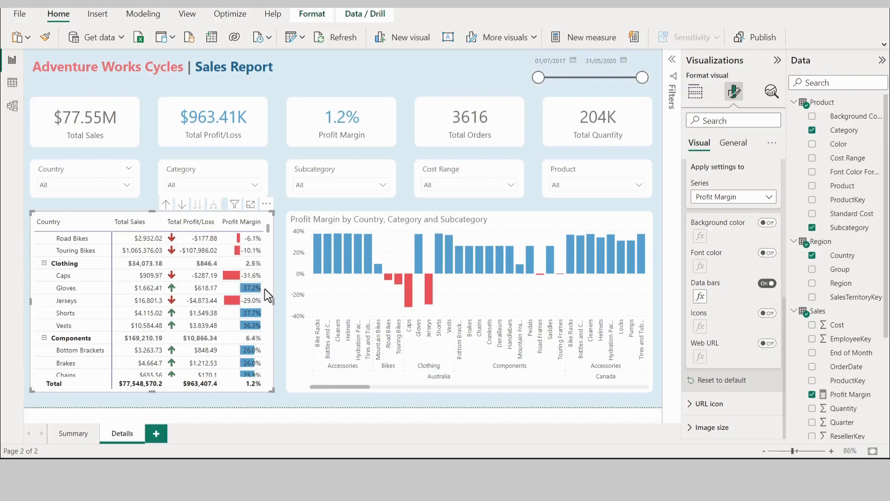
scroll(257, 331, "down", 5)
scroll(258, 331, "up", 5)
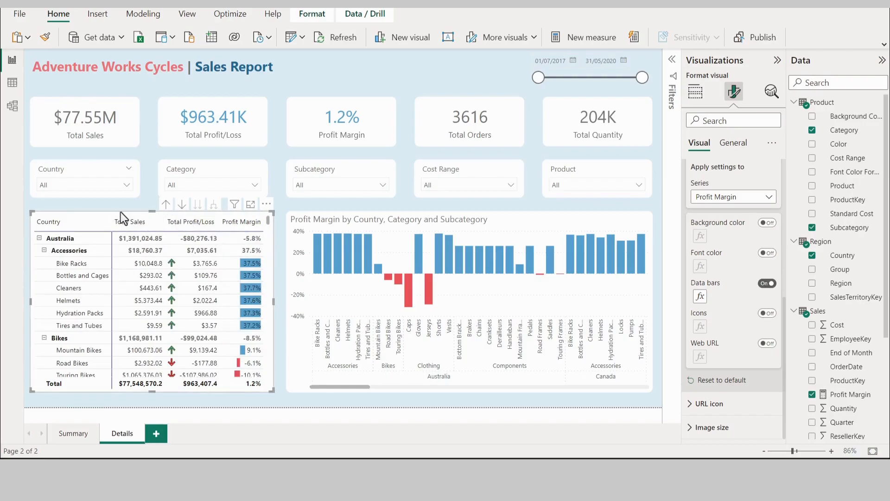
left_click(280, 181)
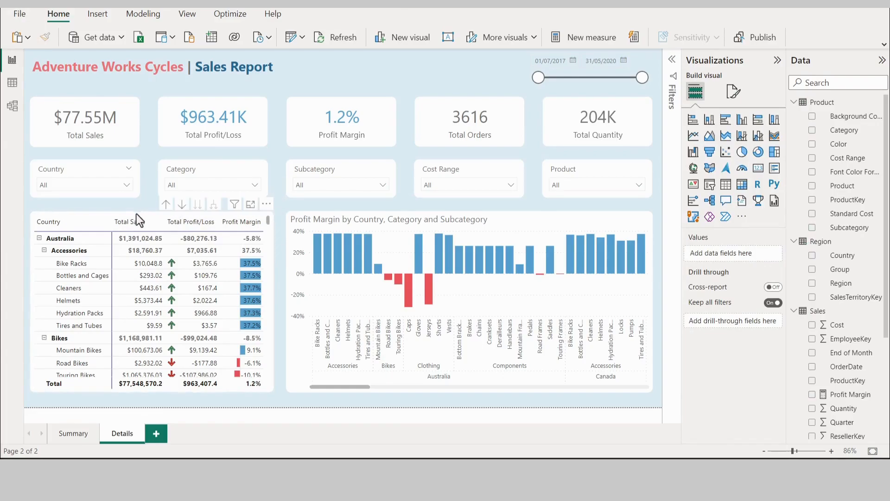
left_click(117, 214)
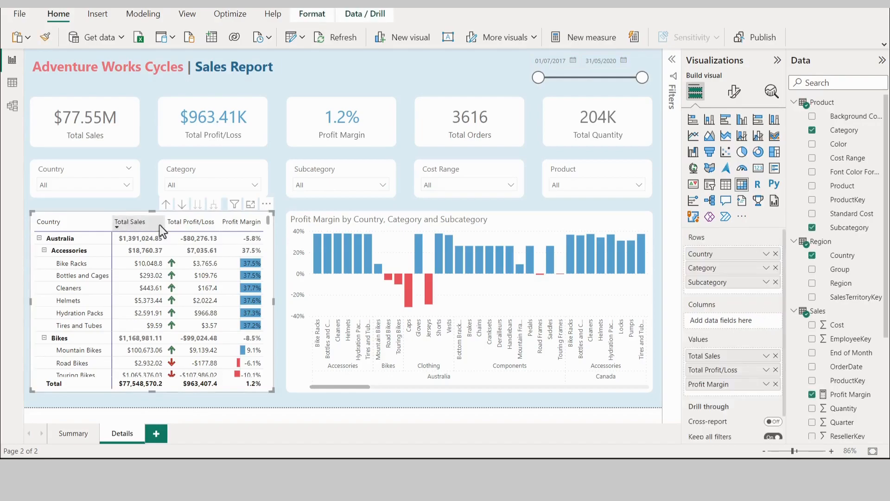
left_click(279, 271)
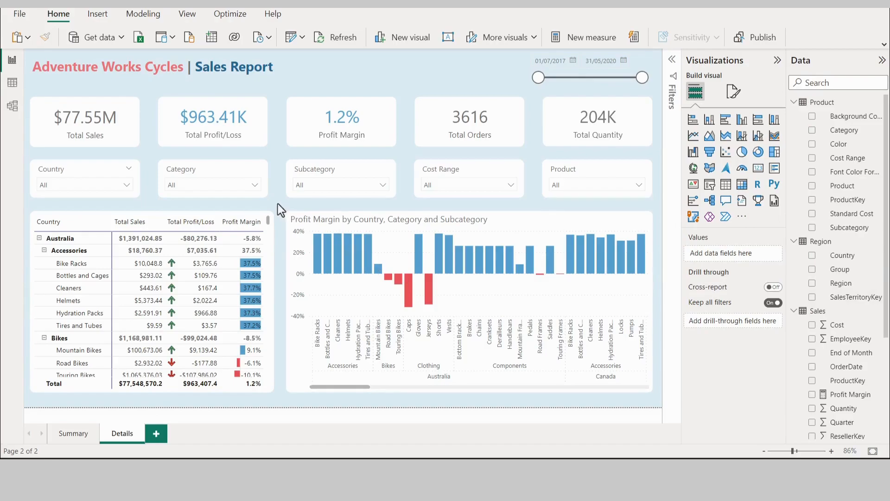
Look through the Summary and Details pages, ending on the Summary page
left_click(67, 433)
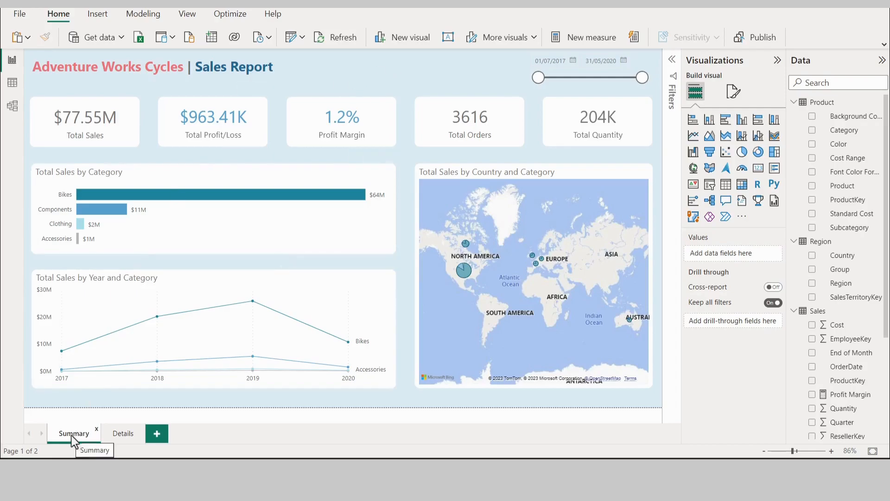
left_click(118, 435)
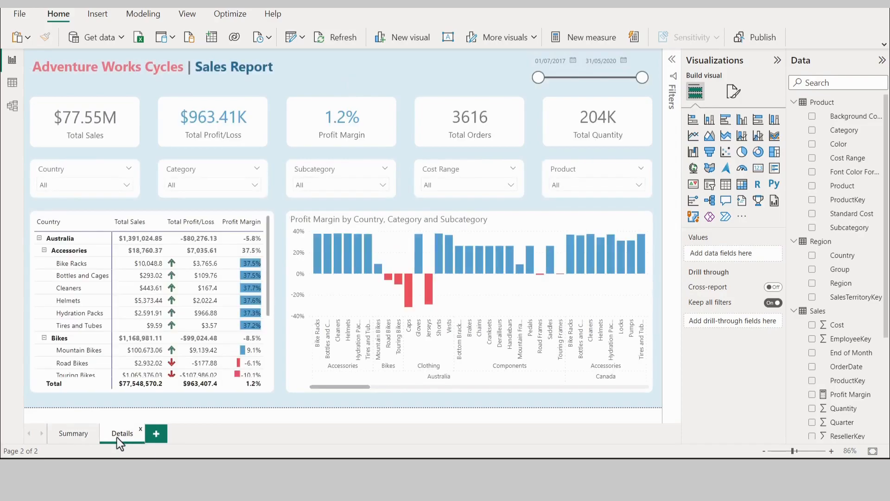
left_click(69, 435)
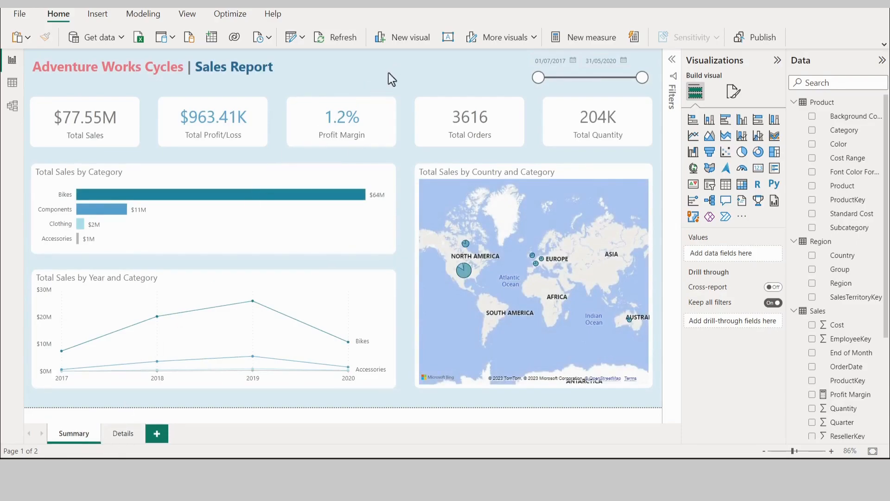
Insert a page navigator on the Summary page, place it between the report title and date slicer, and shrink it slightly
left_click(104, 14)
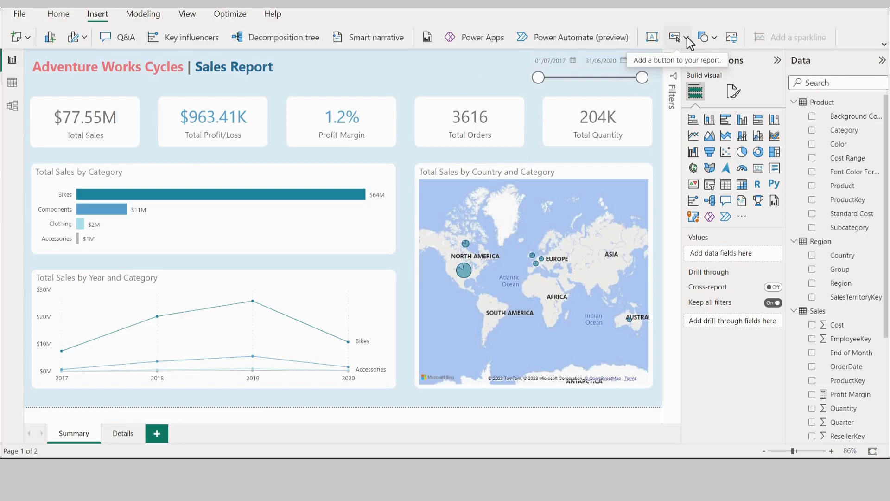
left_click(687, 38)
mouse_move(703, 275)
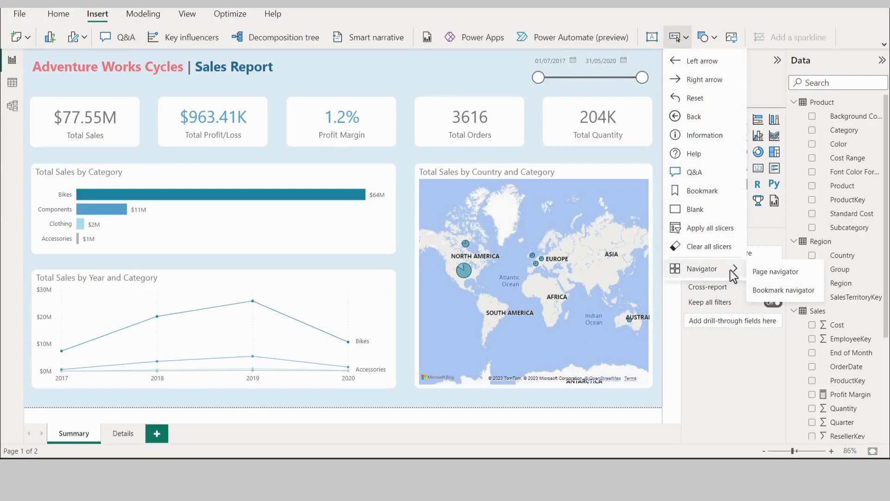
left_click(778, 274)
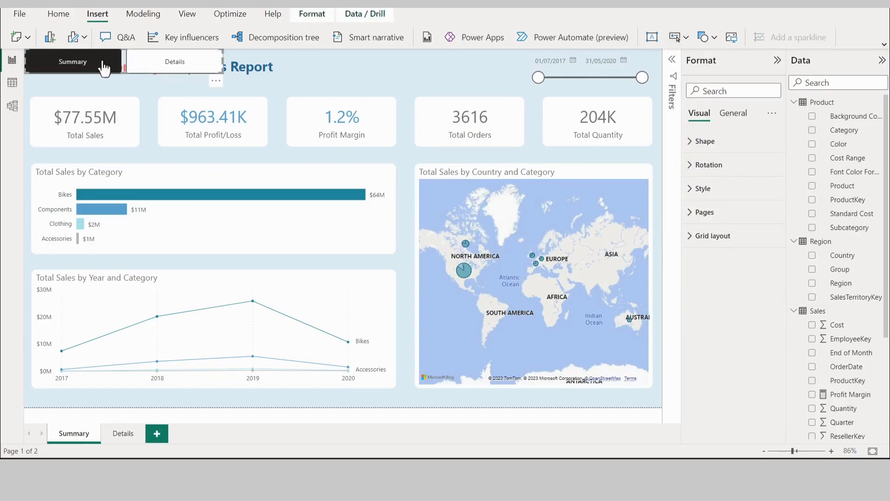
left_click_drag(104, 63, 363, 69)
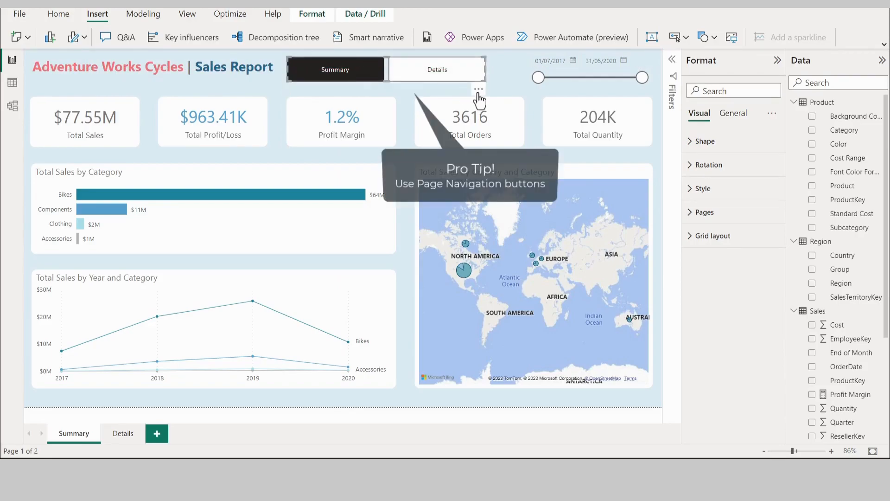
left_click_drag(486, 82, 475, 77)
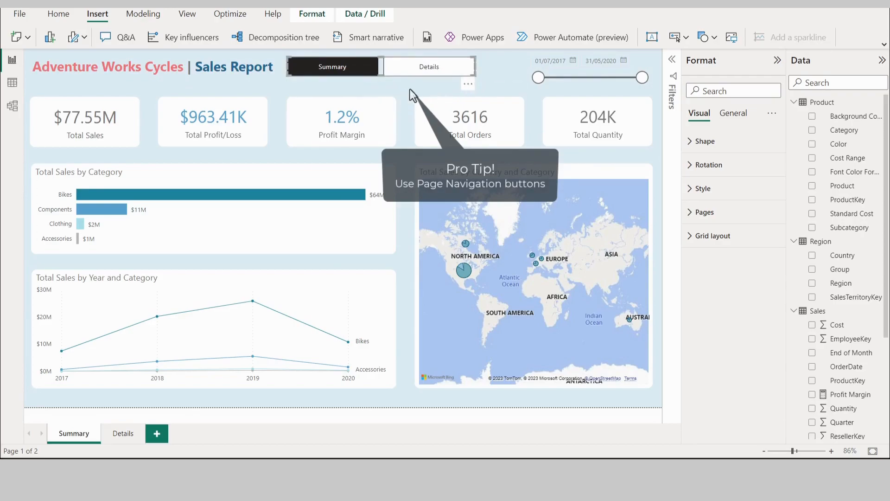
Hide the Details page of the report
left_click(118, 435)
right_click(118, 436)
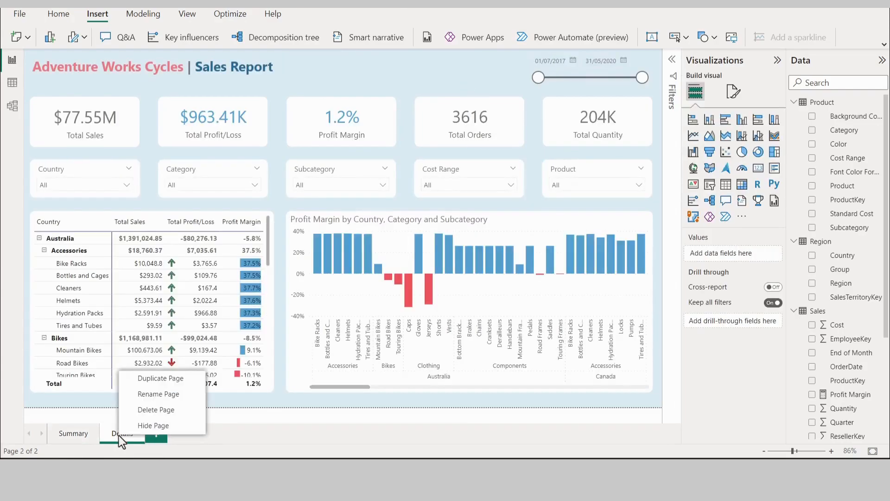
left_click(148, 425)
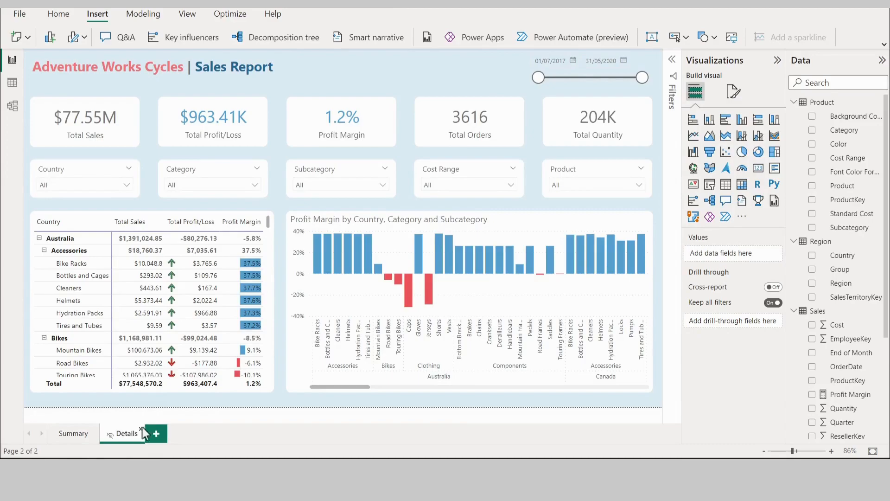
On the Summary page, turn the page navigator's Show hidden pages option off and back on
left_click(82, 435)
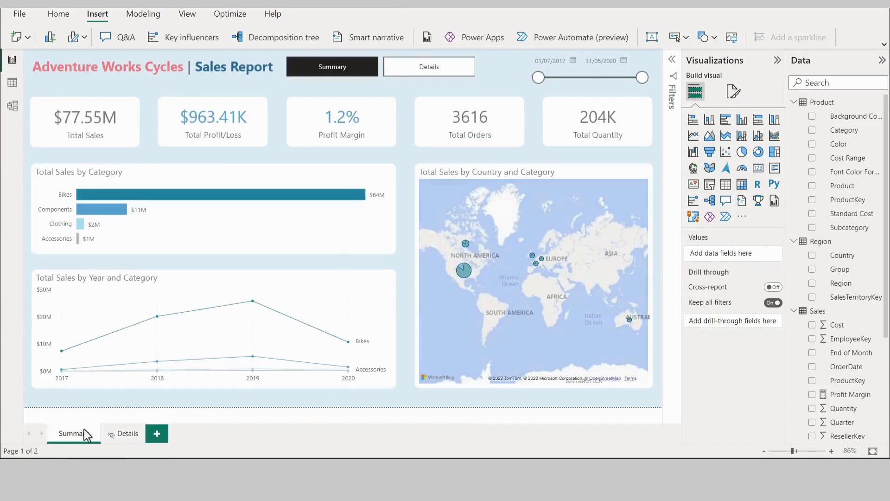
left_click(380, 65)
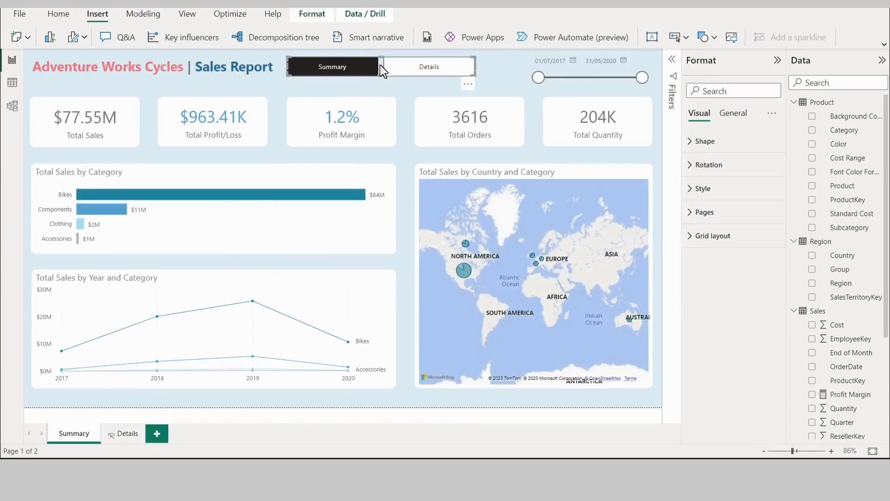
left_click(705, 213)
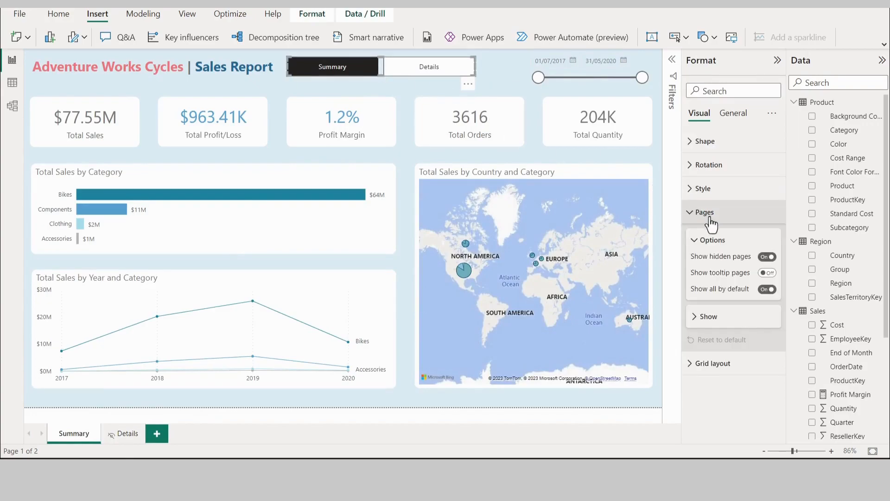
left_click(767, 258)
left_click(766, 258)
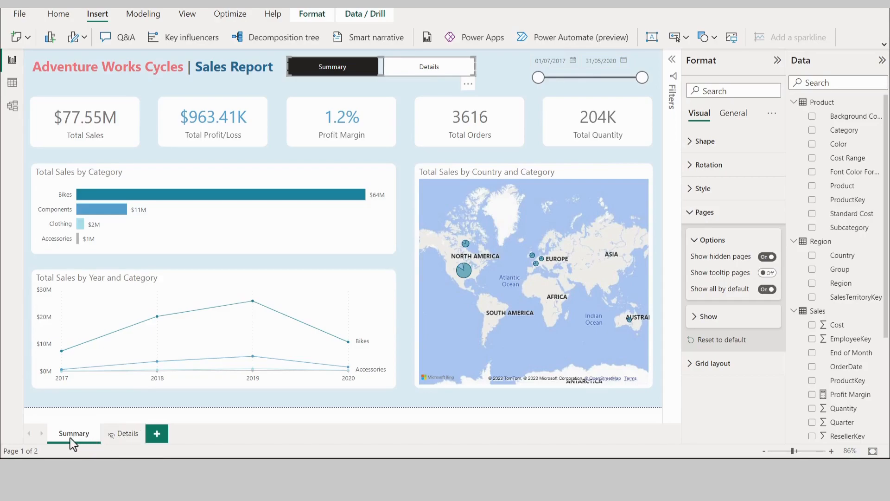
left_click(412, 61, "ctrl")
left_click(703, 212)
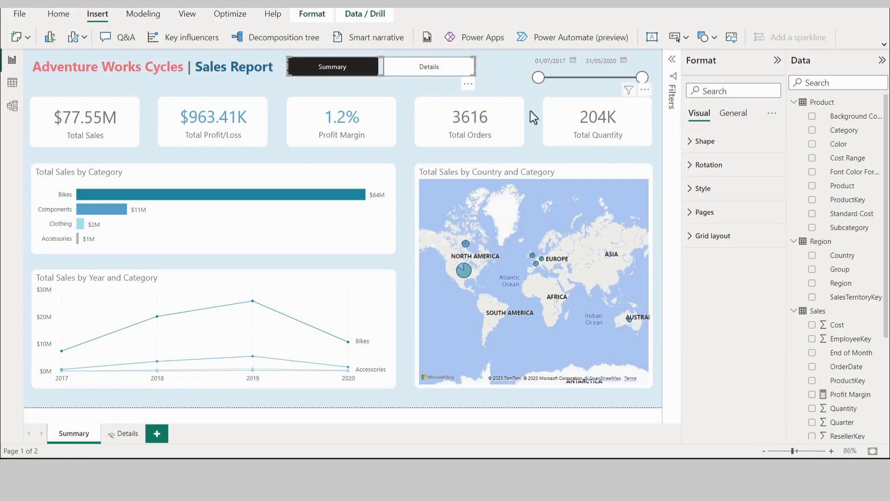
Move the page navigator slightly toward the date slicer and change its button shape to Pill
mouse_move(384, 69)
left_mouse_down()
mouse_move(399, 65)
mouse_move(392, 69)
left_mouse_up()
left_click(408, 90)
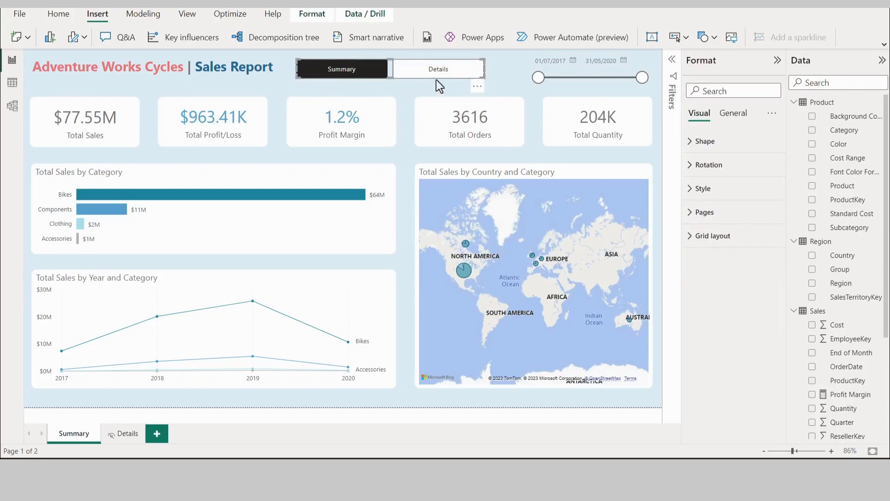
left_click(710, 147)
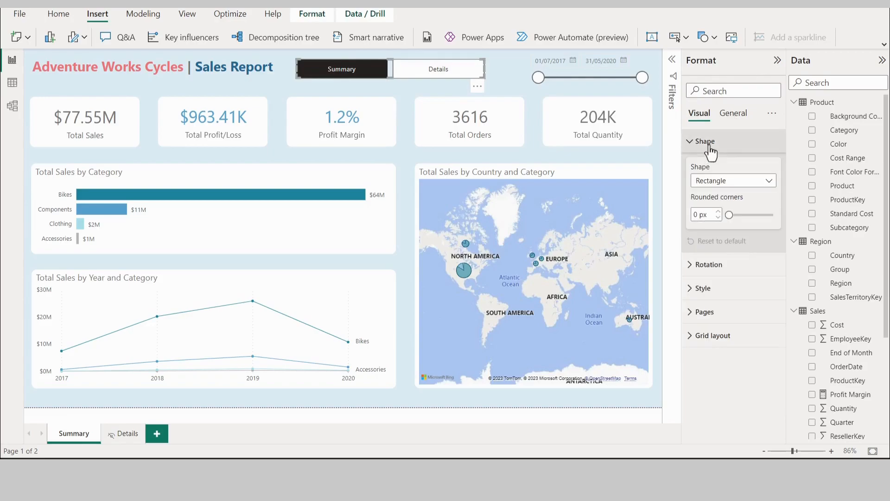
left_click(769, 181)
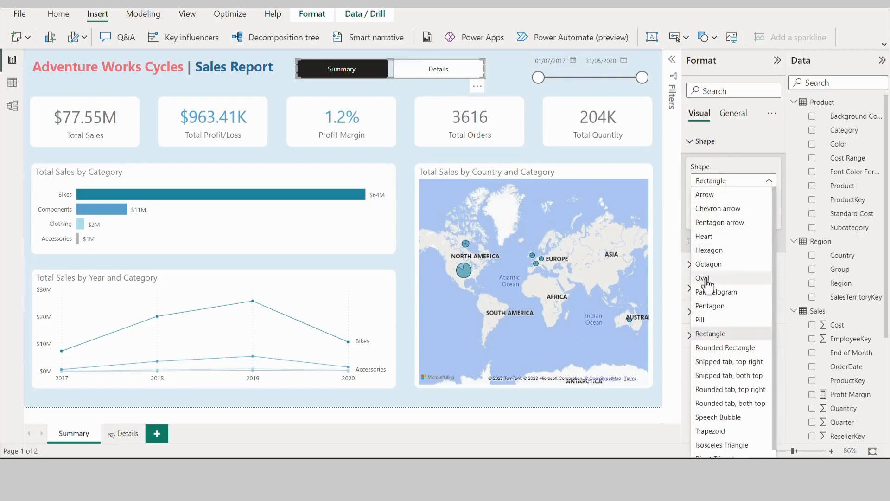
left_click(708, 321)
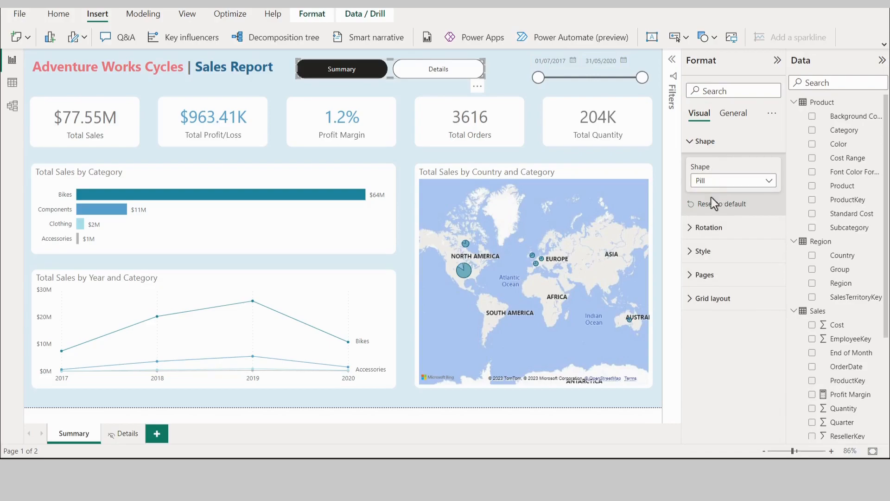
Set the navigator's Default state font color to #236892 (Theme color 3, 25% darker)
left_click(709, 254)
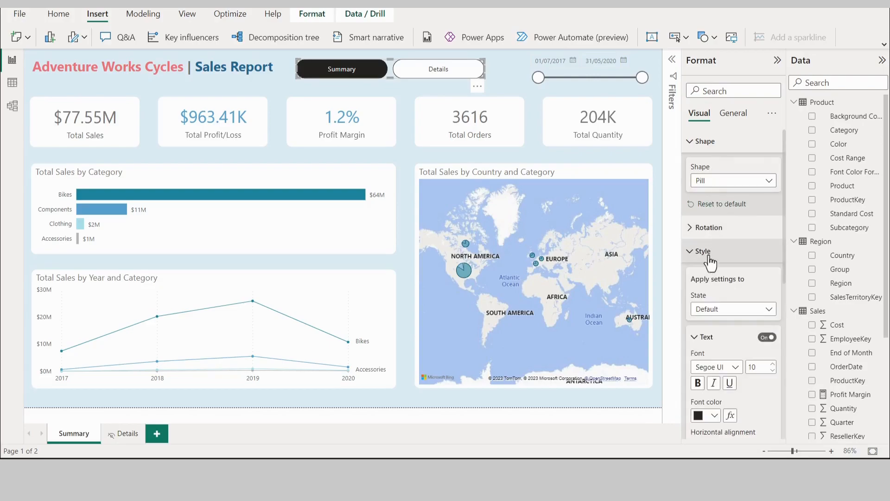
scroll(711, 257, "down", 2)
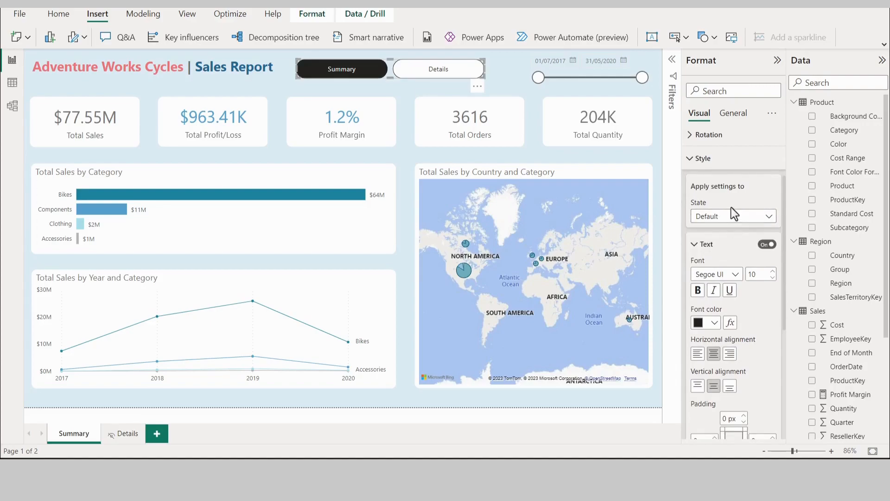
left_click(714, 324)
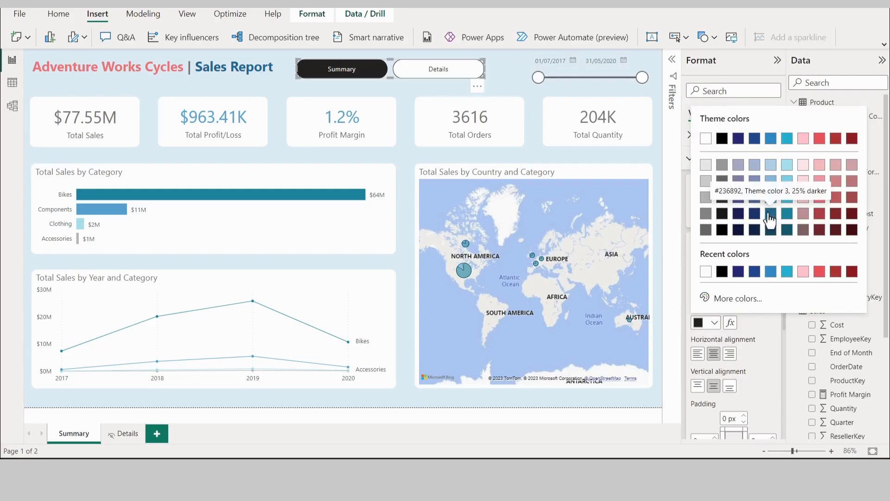
left_click(771, 213)
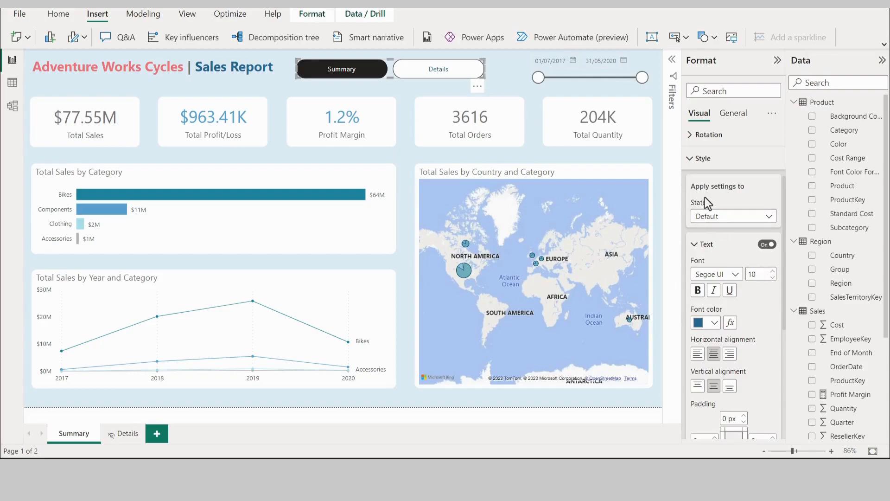
For the navigator's Selected state, set the button fill to a medium blue shade of Theme color 3
left_click(719, 226)
left_click(715, 272)
scroll(721, 248, "down", 4)
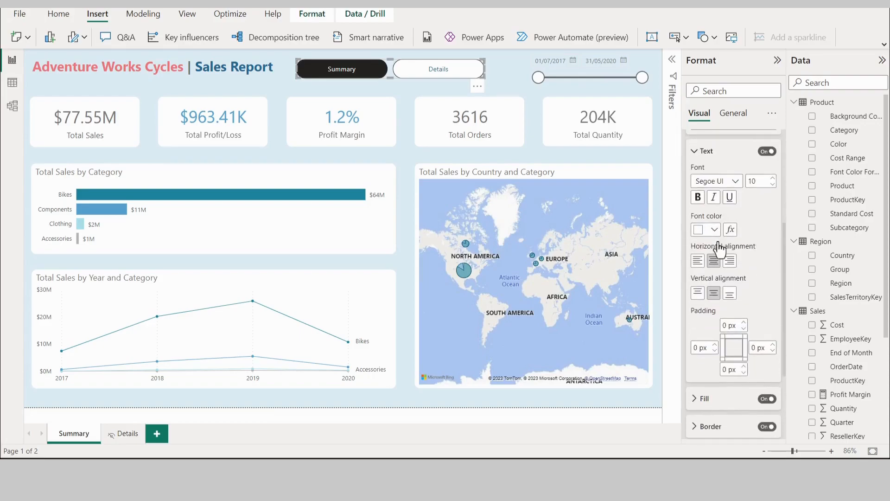
scroll(719, 241, "down", 2)
scroll(718, 241, "up", 6)
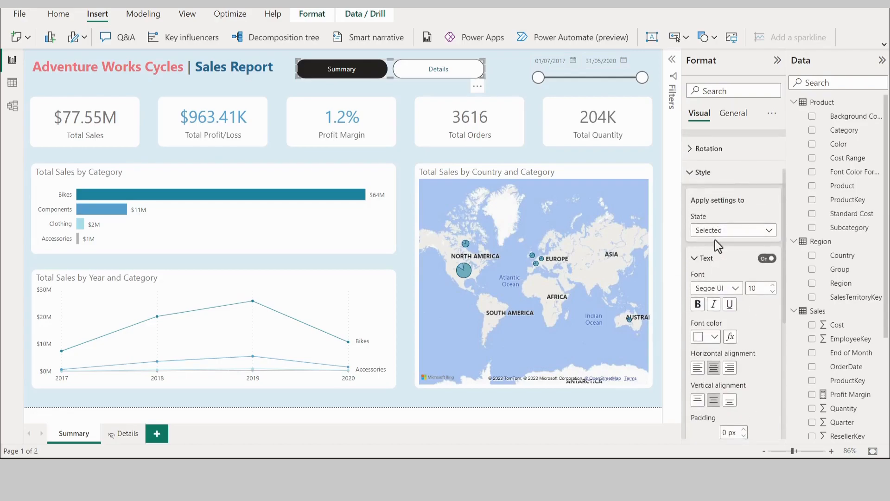
scroll(715, 241, "down", 5)
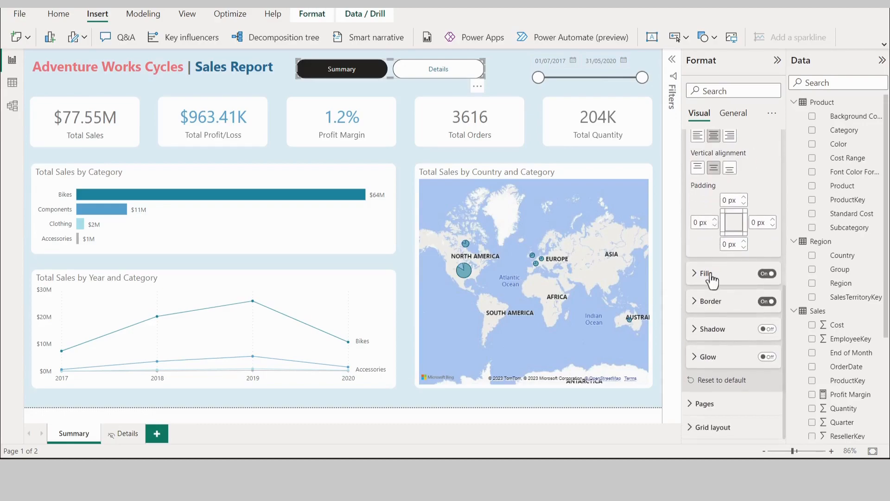
left_click(706, 274)
scroll(712, 274, "down", 1)
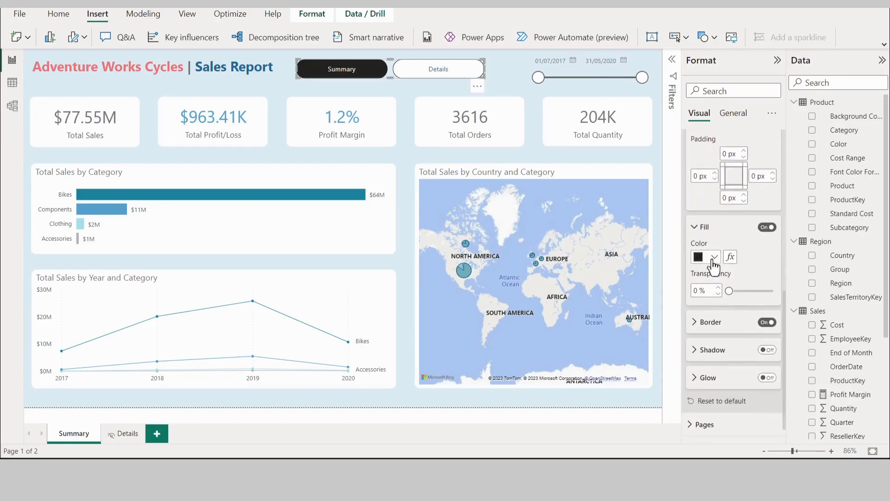
left_click(714, 259)
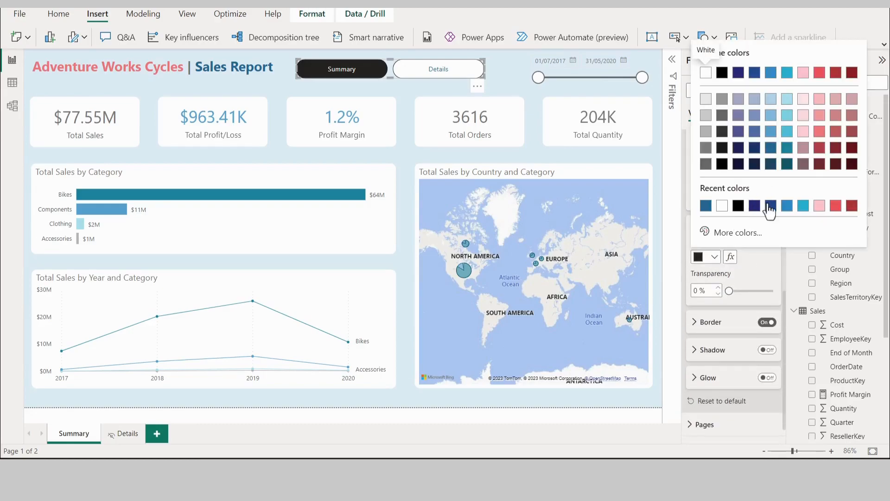
left_click(706, 206)
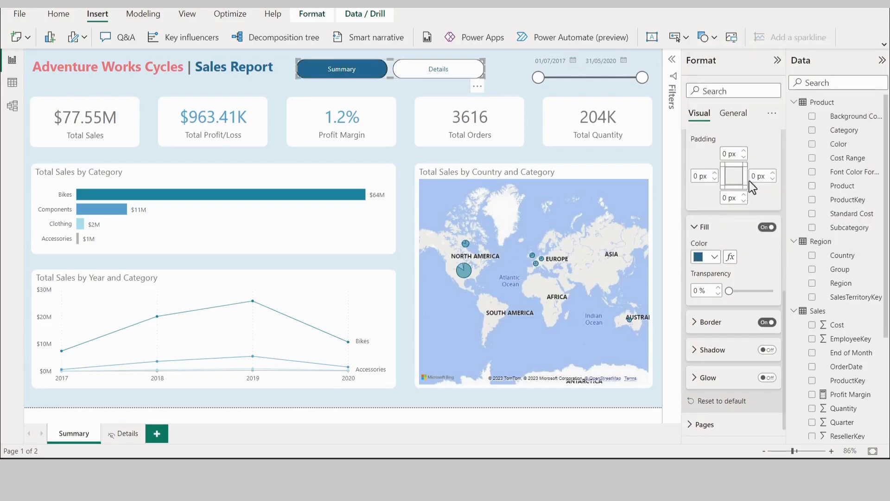
left_click(714, 259)
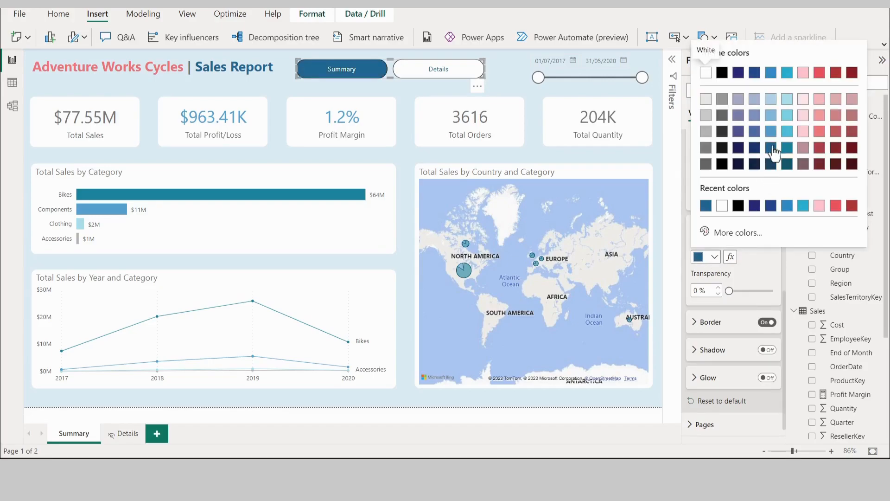
left_click(772, 138)
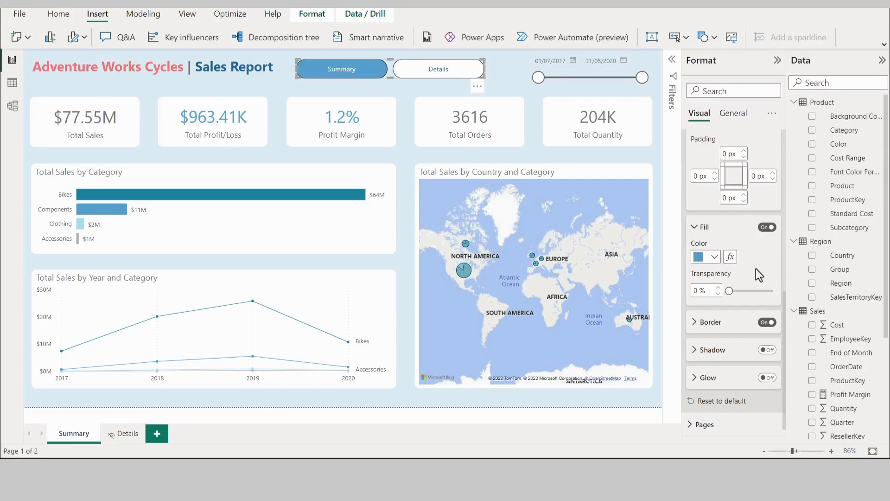
Turn off the border of the navigator buttons, and switch their shadow on and off again
left_click(766, 323)
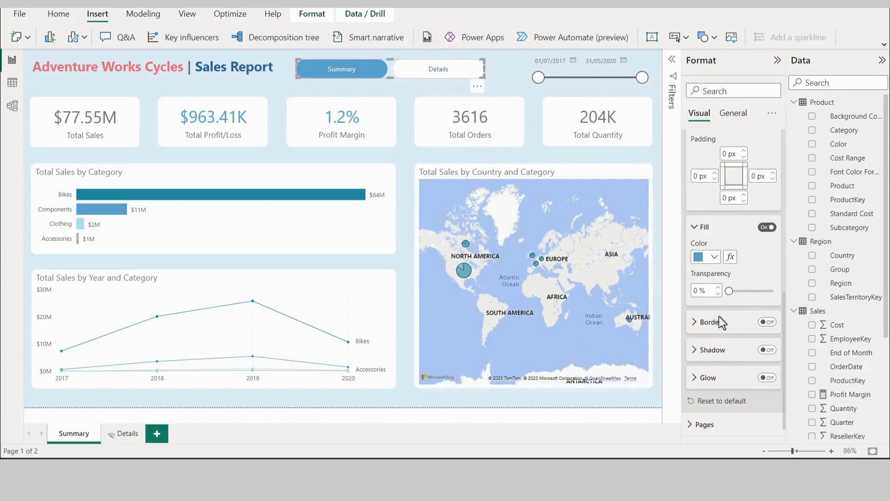
scroll(724, 186, "up", 2)
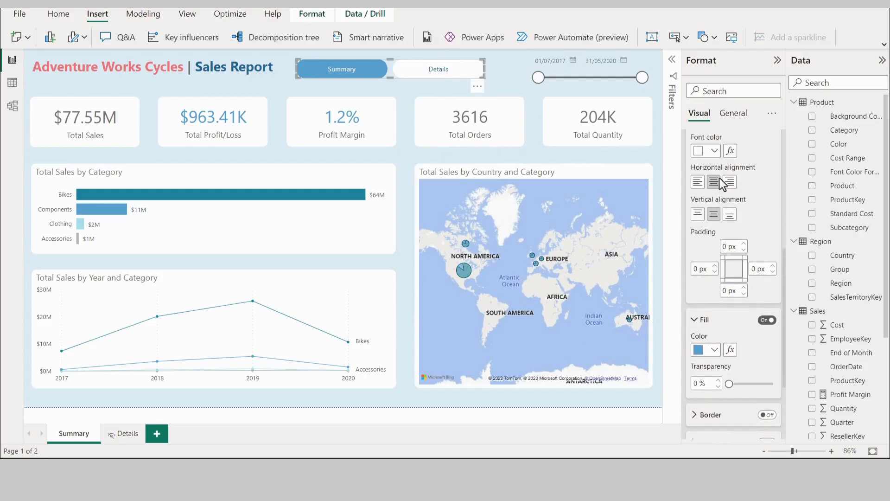
scroll(755, 290, "down", 2)
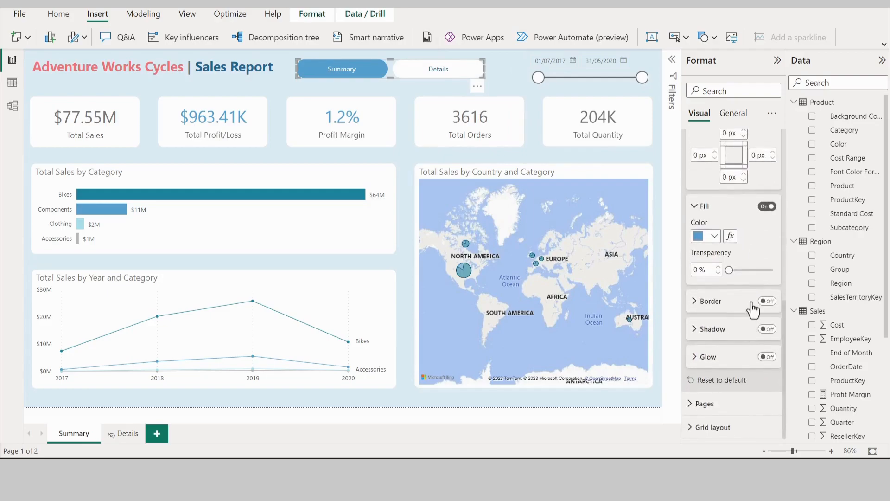
left_click(766, 329)
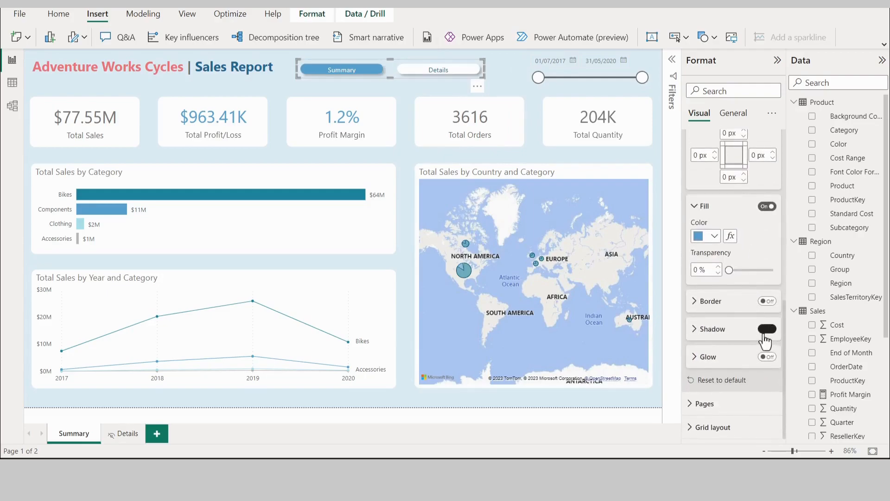
left_click(763, 329)
Make the navigator's Selected state text bold and slightly larger
scroll(723, 250, "up", 5)
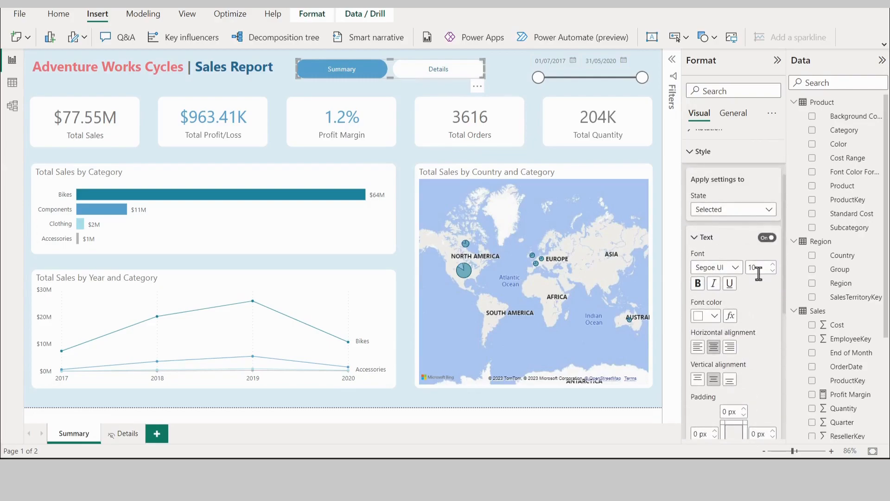
left_click(773, 265)
left_click(773, 266)
left_click(772, 270)
left_click(698, 283)
Set the navigator's Hover state text to size 12 and bold
left_click(735, 209)
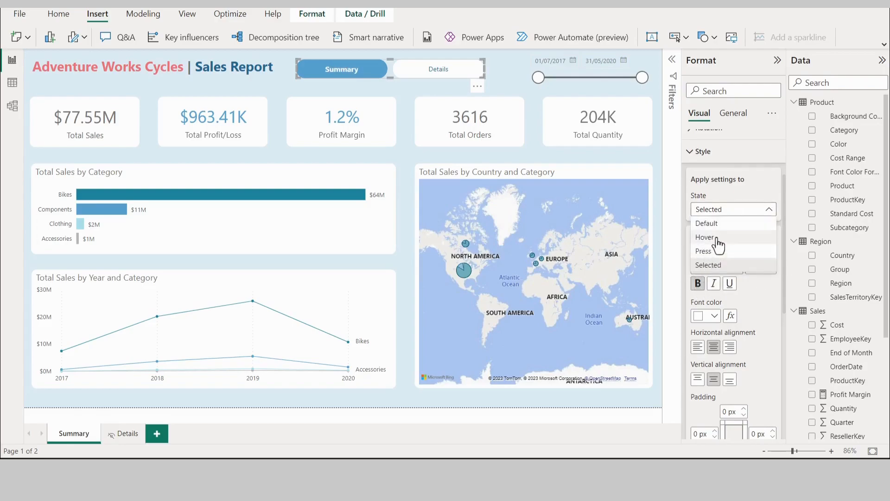
left_click(718, 239)
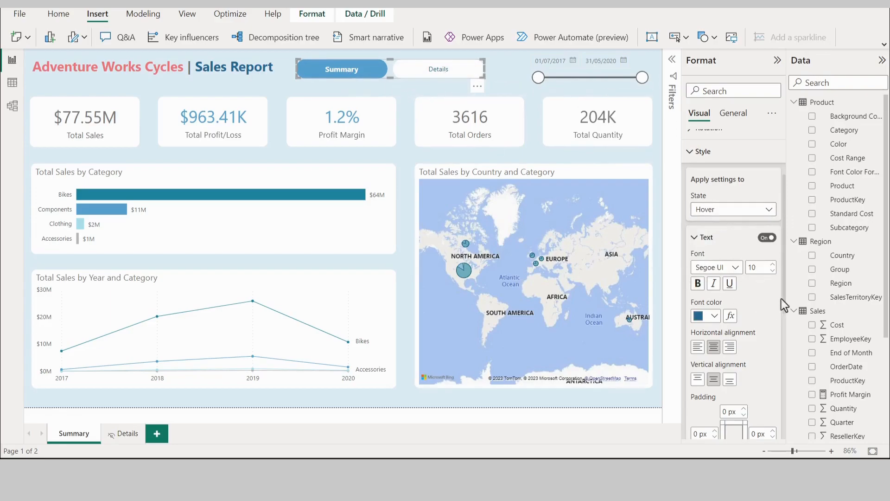
left_click(772, 264)
left_click(698, 283)
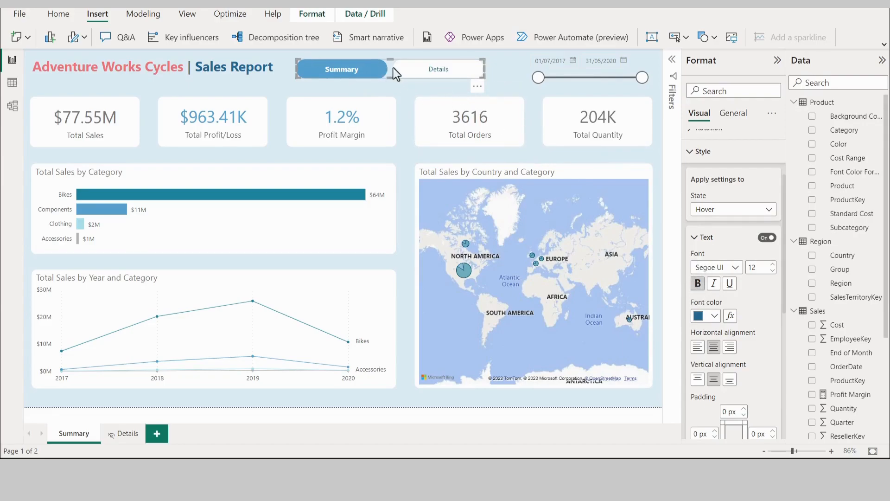
scroll(735, 230, "up", 3)
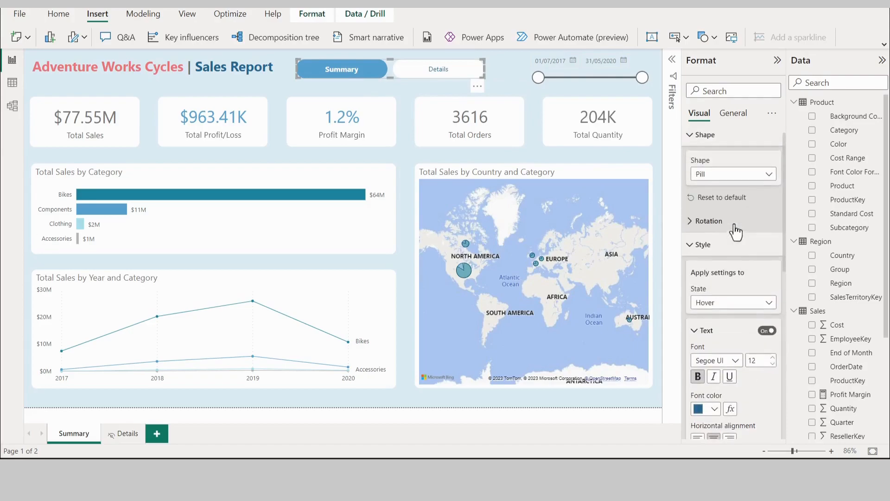
left_click(714, 245)
left_click(714, 147)
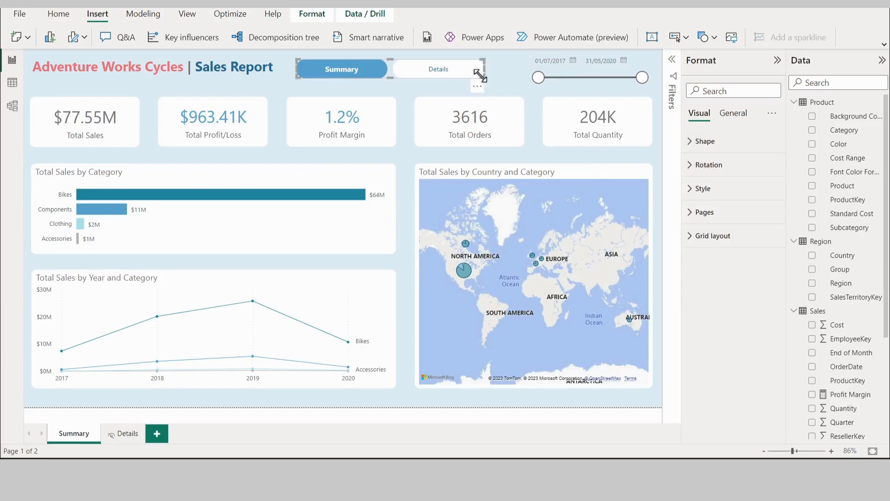
Shrink the page navigator slightly and shift it a little toward the report title
left_click_drag(480, 74, 476, 71)
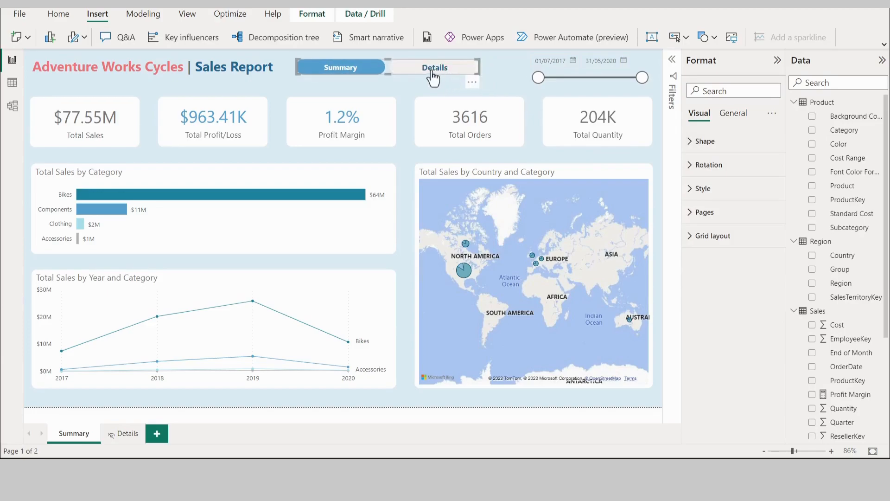
left_click_drag(387, 70, 382, 68)
left_click(400, 94)
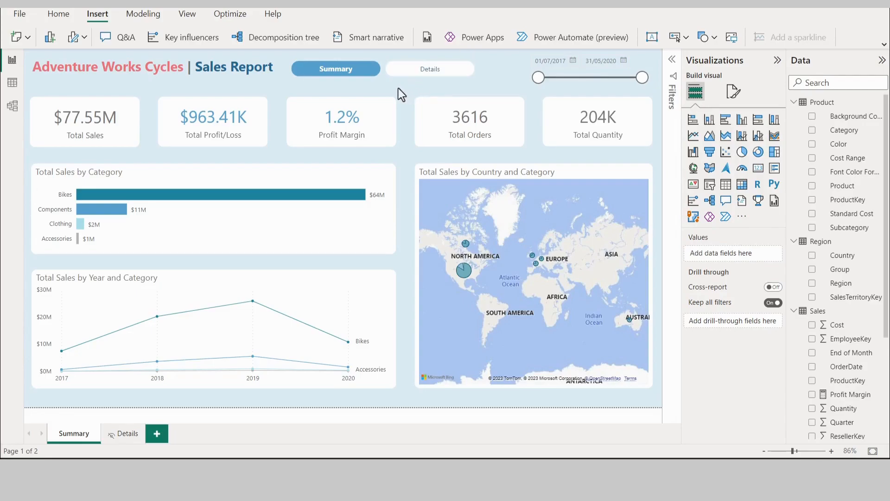
Collapse the Visualizations pane to enlarge the canvas and test the navigator by following its Details button
left_click(777, 60)
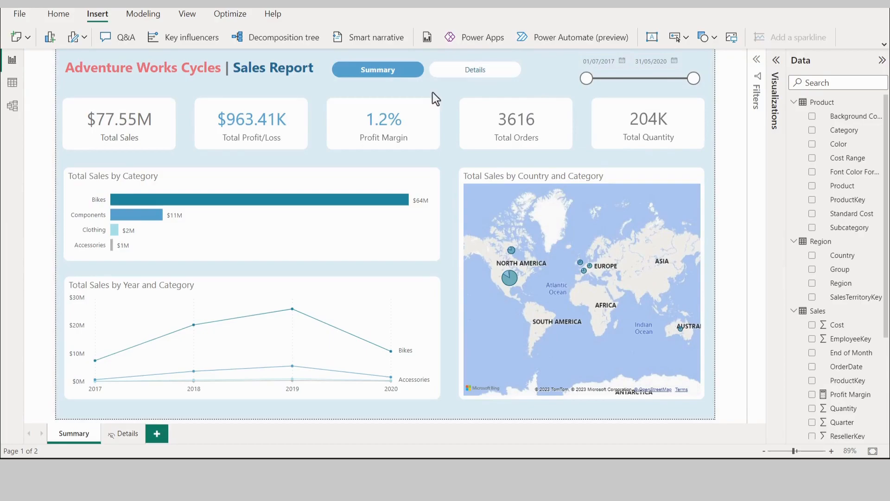
left_click(455, 74, "ctrl")
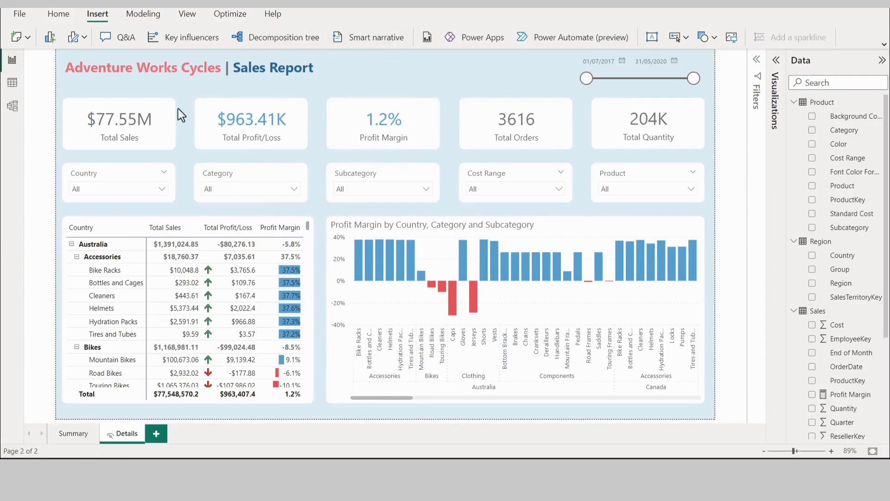
Copy the page navigator from the Summary page and paste it in the same place on the Details page
left_click(69, 435)
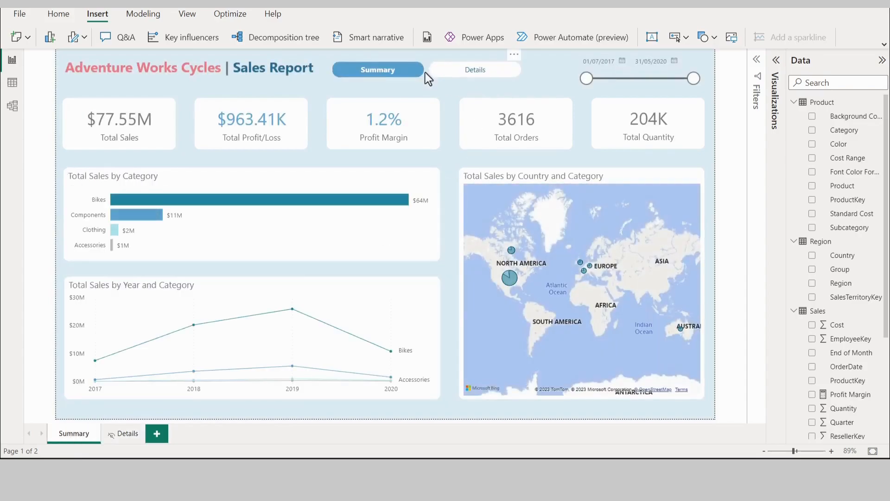
left_click(425, 72)
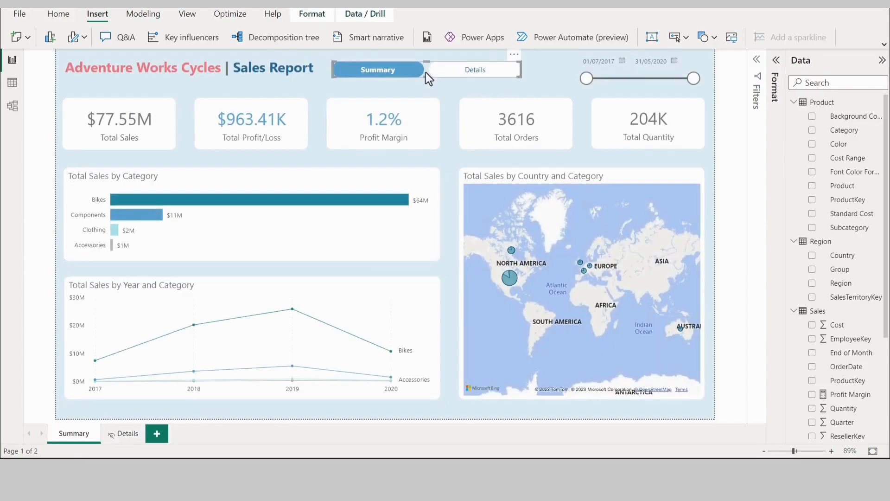
left_click(118, 435)
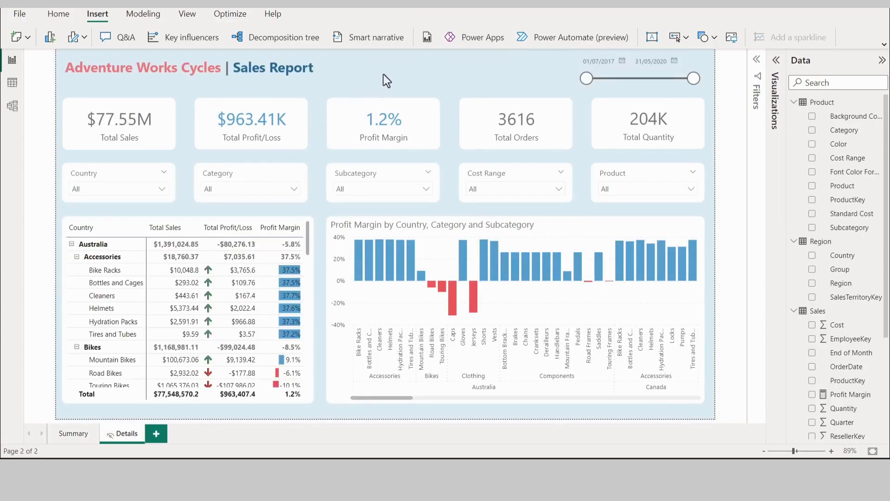
key("ctrl+v")
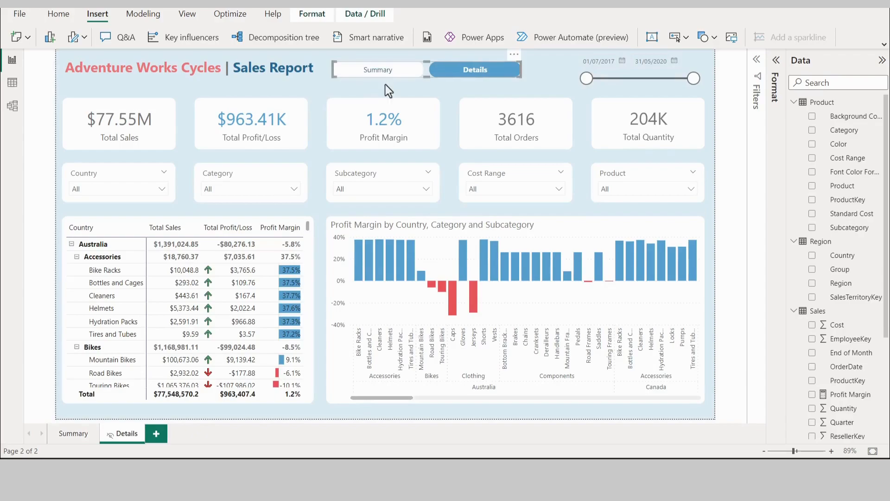
left_click(396, 90)
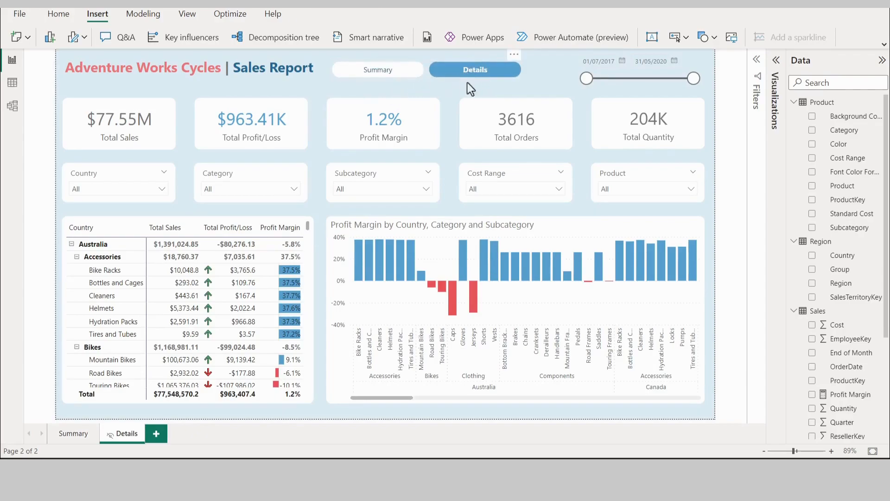
Test the Details page's navigator by following its Summary button, and inspect the report title beside it
left_click(385, 74, "ctrl")
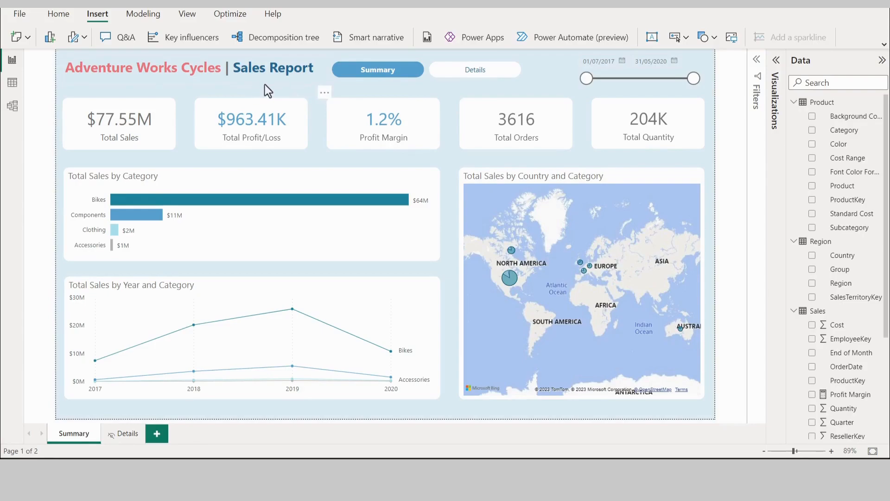
left_click(288, 85)
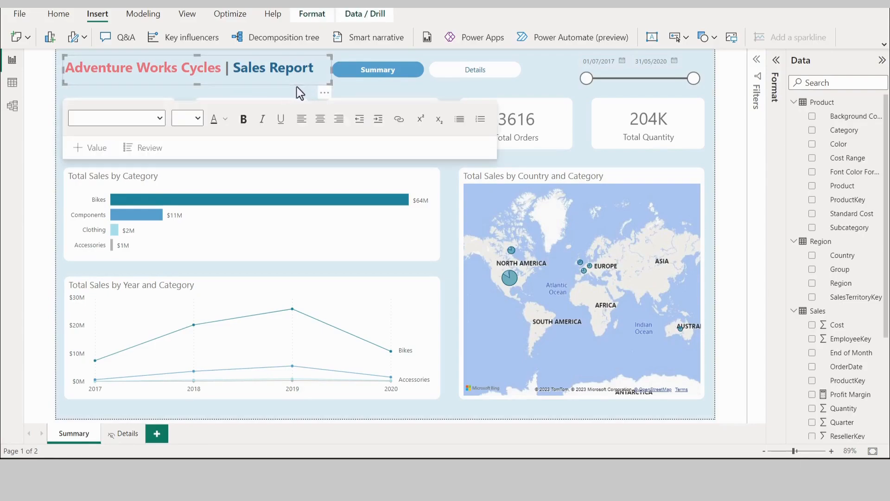
left_click(349, 88)
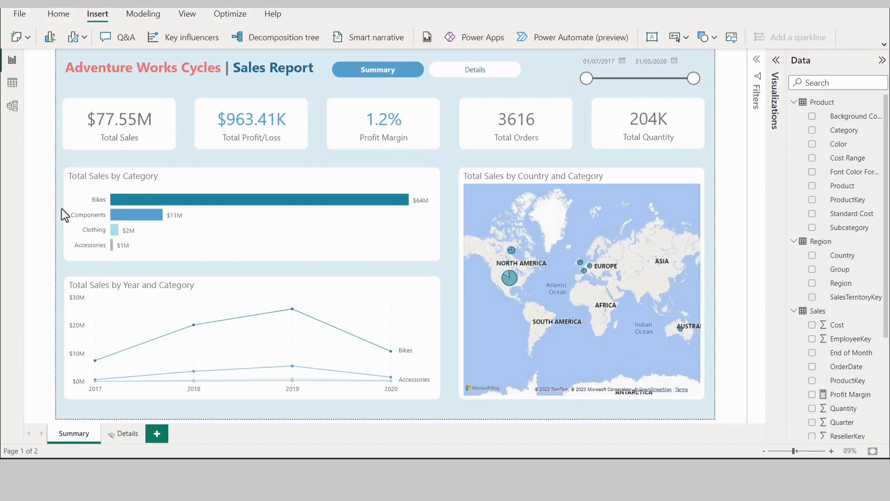
Return to the Details page and examine the countries offered by the Country slicer
left_click(124, 435)
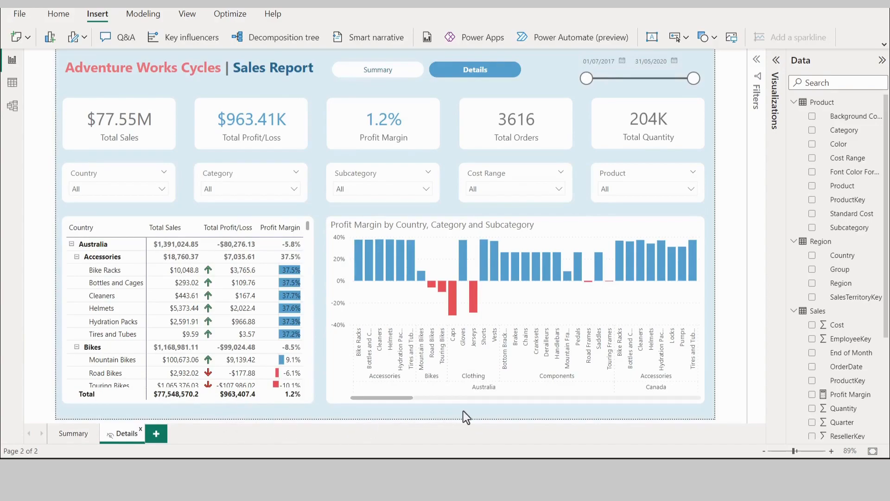
left_click(159, 189)
left_click(78, 219)
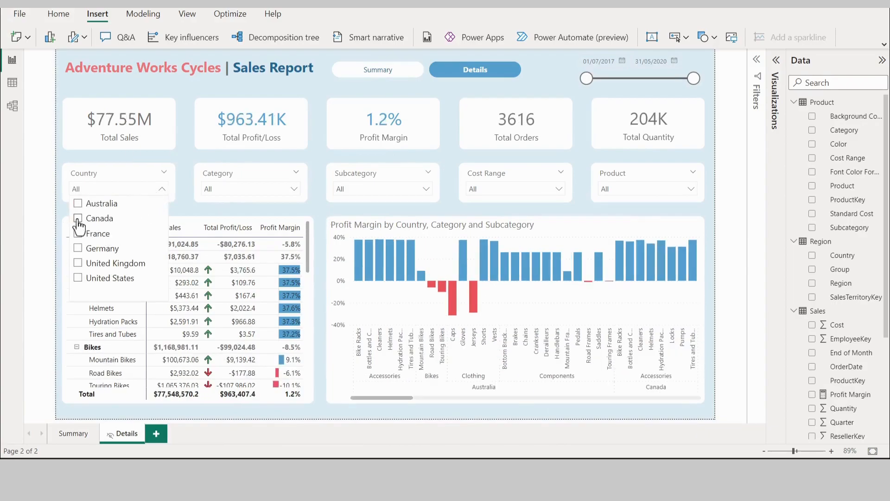
left_click(248, 173)
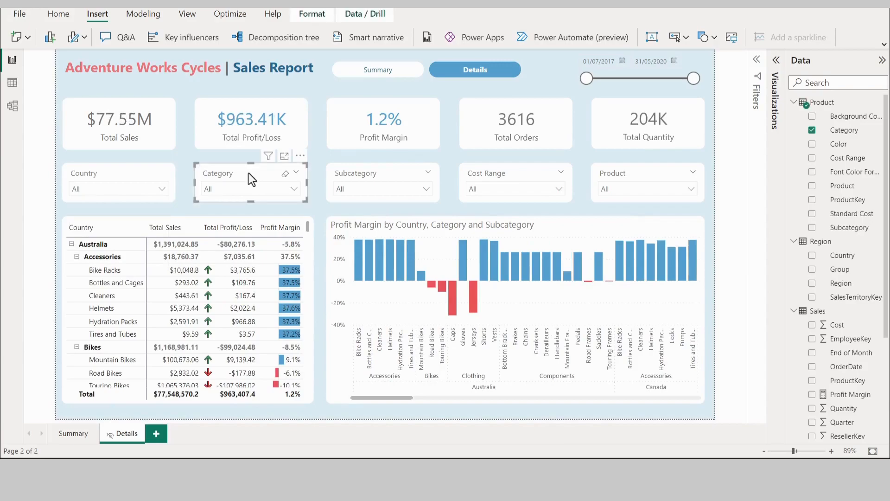
Try filtering the Details page to High Cost with the Cost Range slicer and clear the selection
left_click(507, 174)
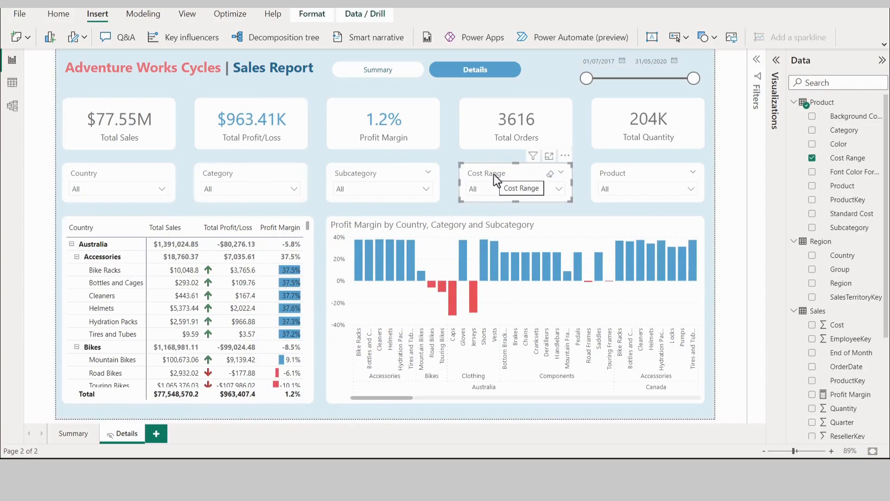
left_click(559, 189)
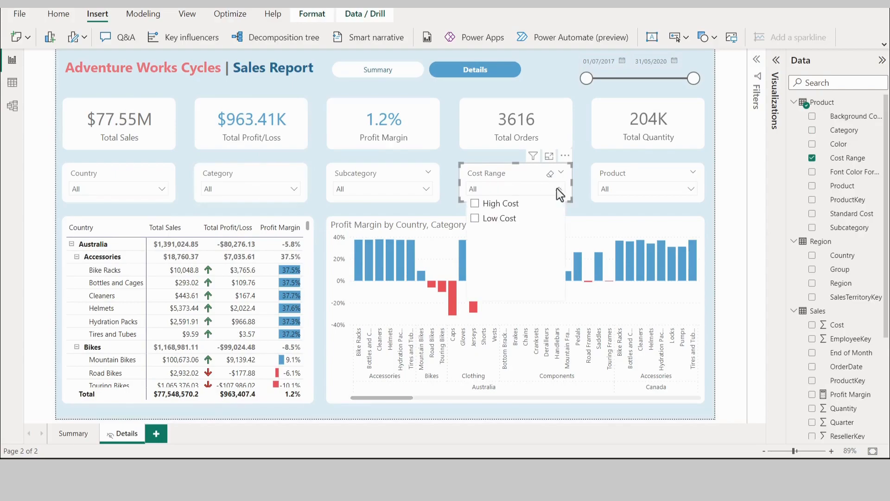
left_click(475, 205)
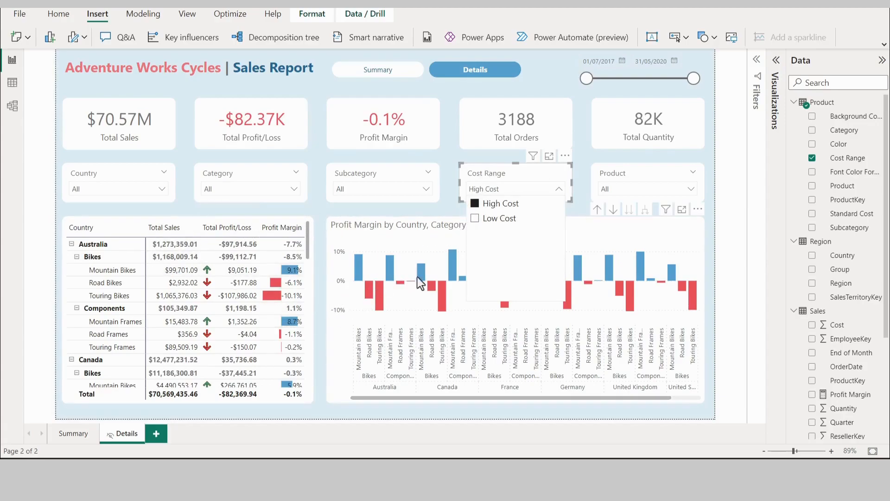
left_click(477, 207)
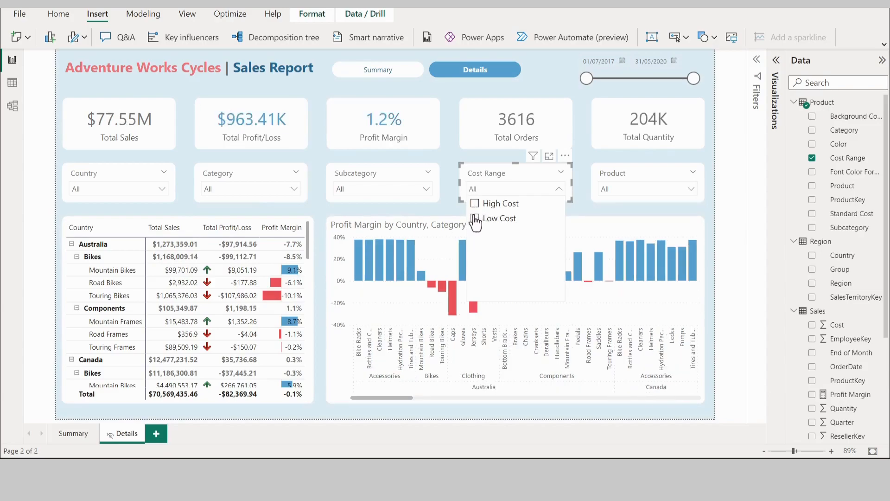
left_click(313, 209)
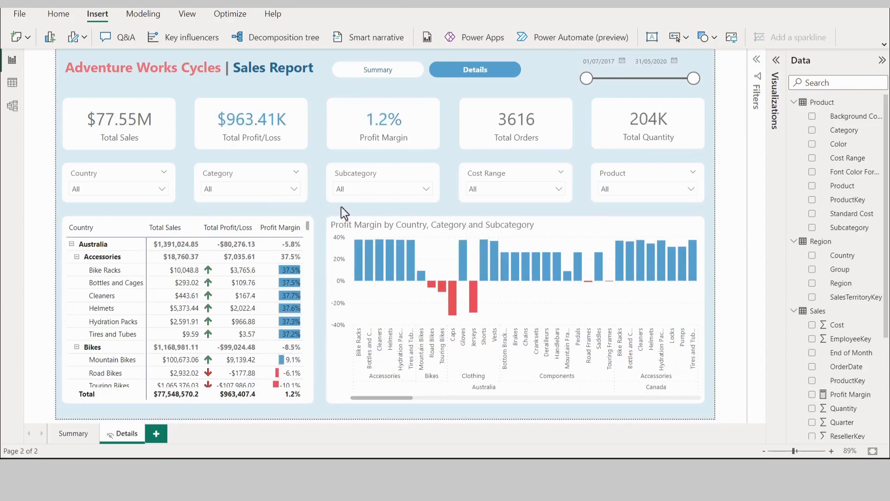
Test the order date slicer by moving its start date to 01/04/2019 and back to 23/03/2018
left_click(377, 177)
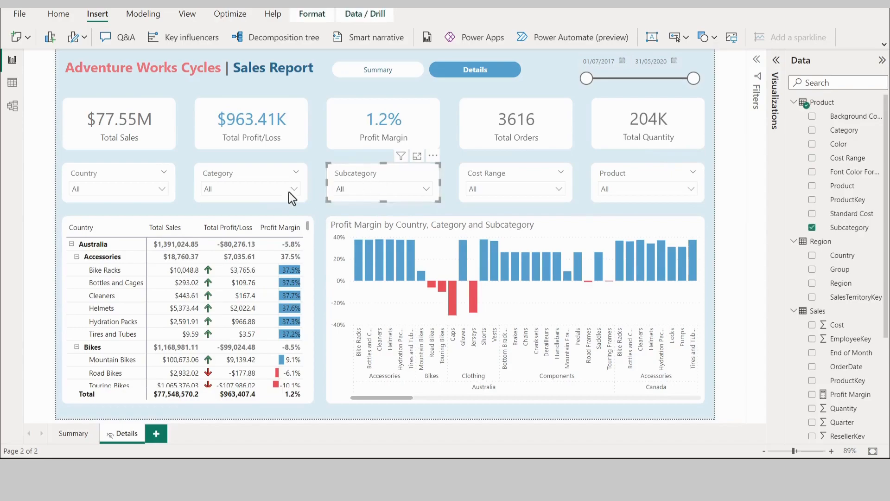
left_click(240, 176)
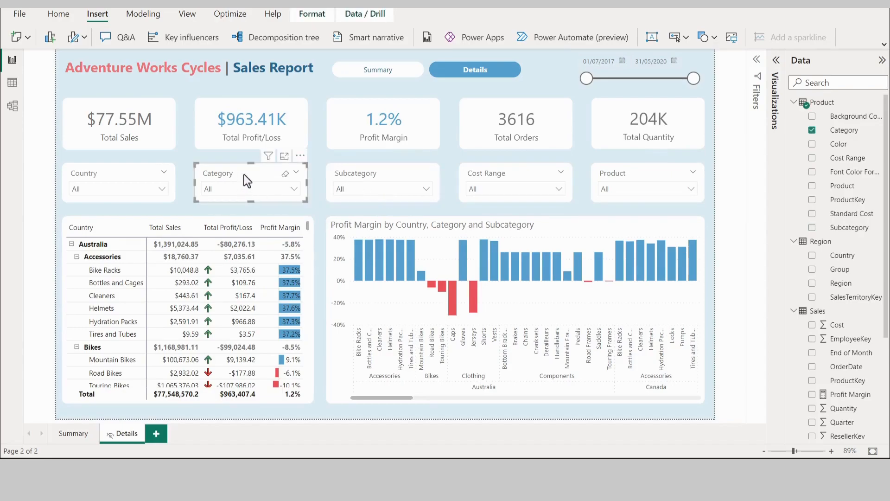
left_click_drag(586, 78, 643, 81)
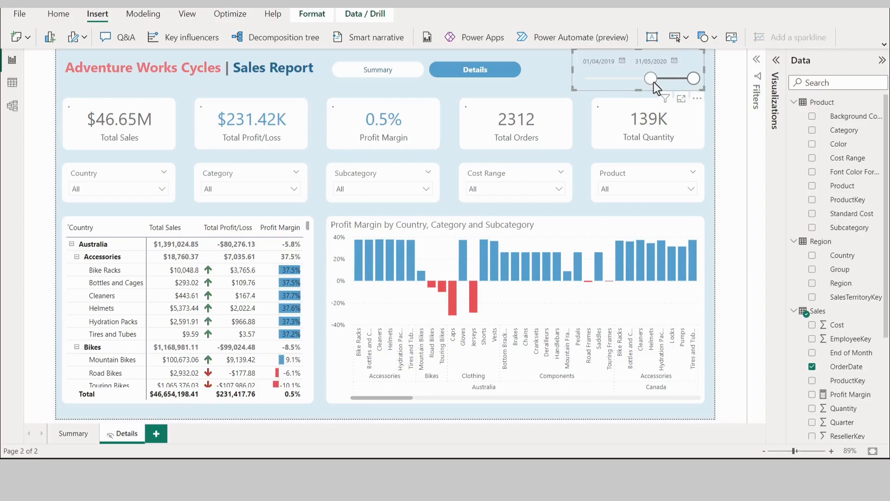
left_click_drag(654, 82, 616, 74)
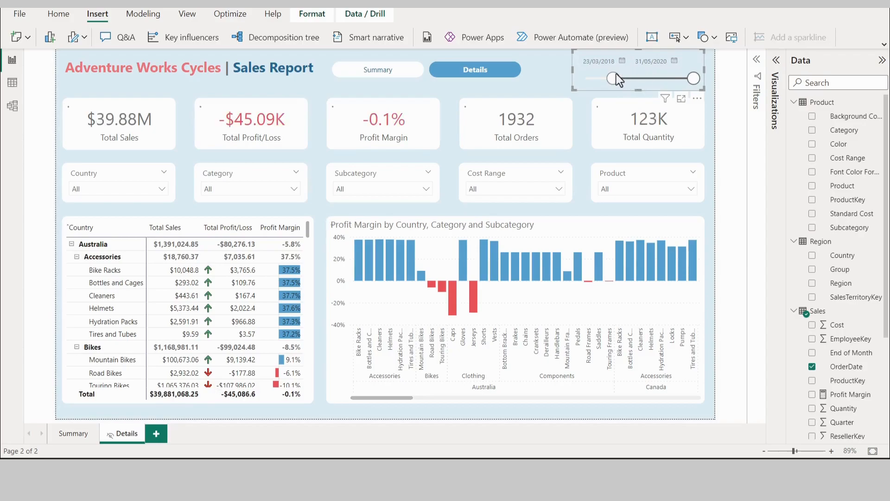